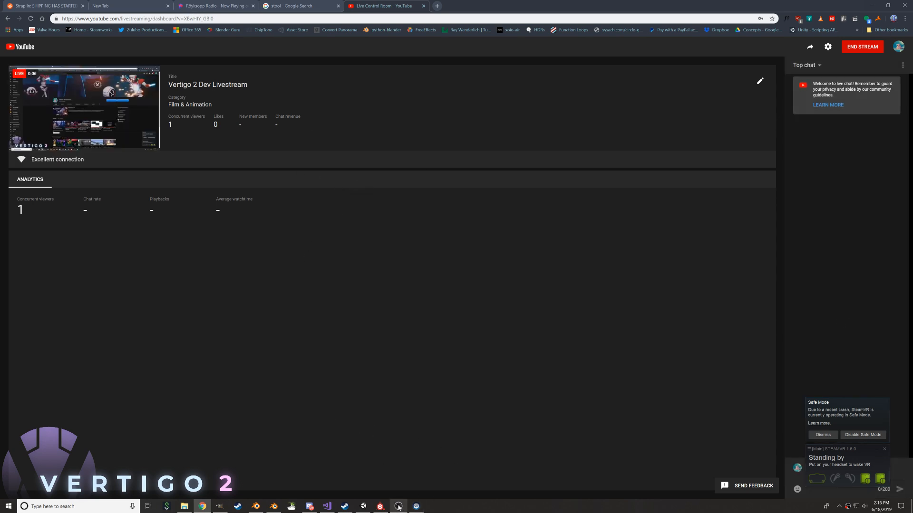
{"action": "left_click", "coordinate": [363, 506]}
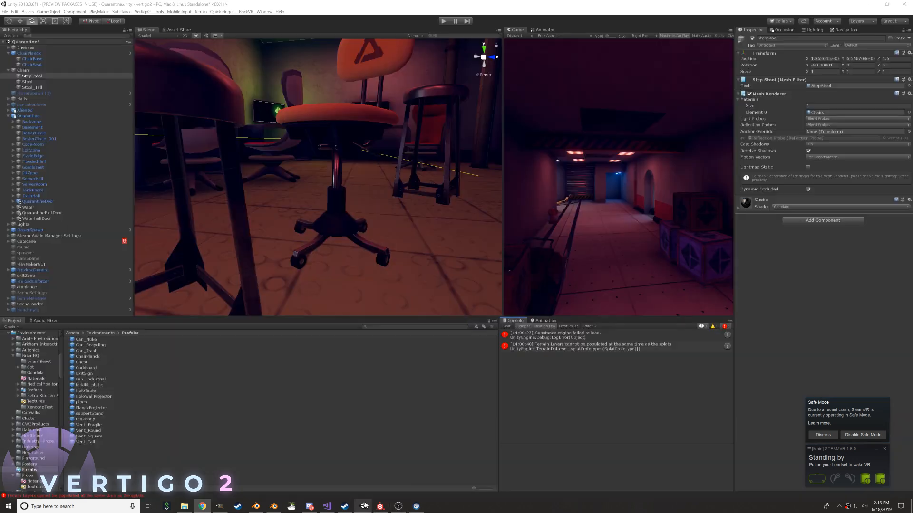
{"action": "key", "text": "f"}
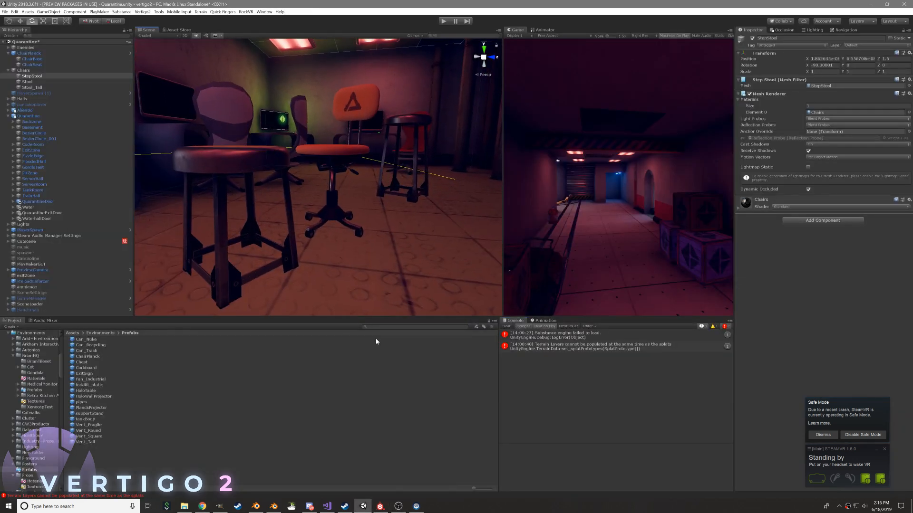
{"action": "left_click", "coordinate": [202, 507]}
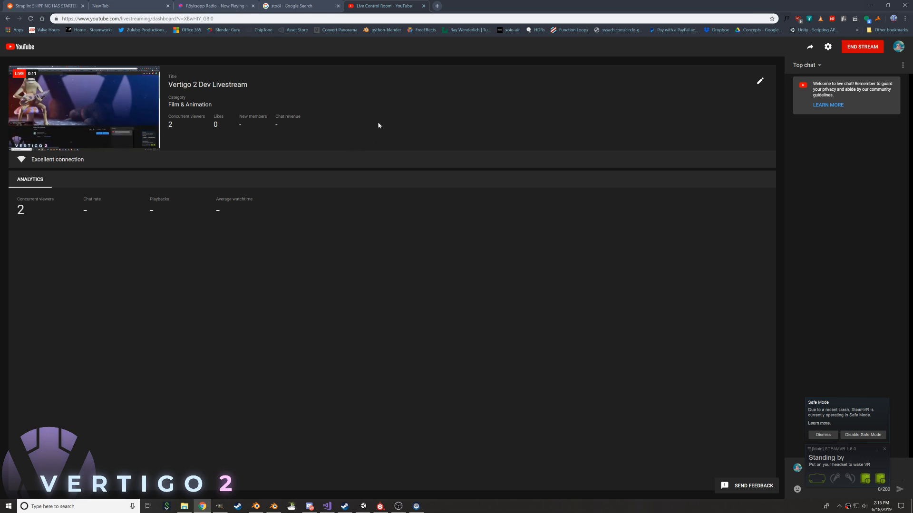
{"action": "key", "text": "alt+Tab"}
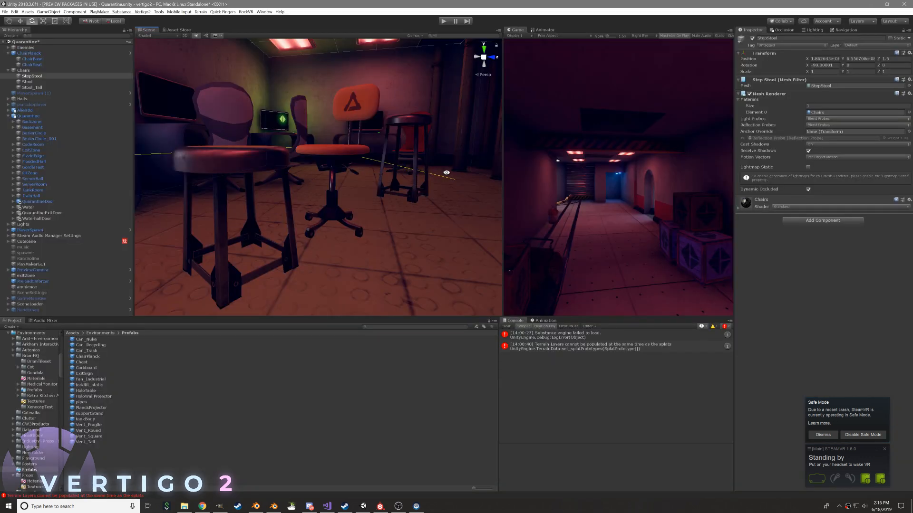
Switch to the browser, open YouTube in a new tab and go to the Vertigo 2 Dev Livestream watch page through your channel
{"action": "left_click", "coordinate": [202, 506]}
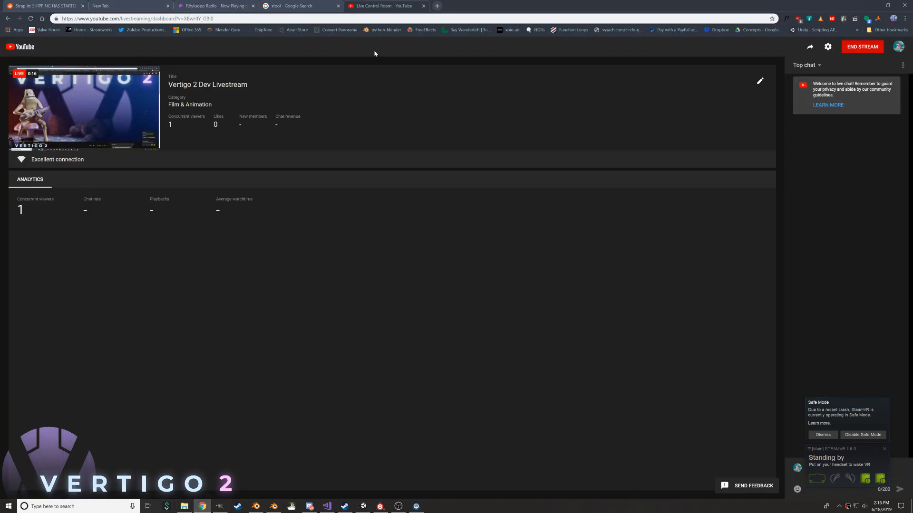
{"action": "left_click", "coordinate": [437, 6]}
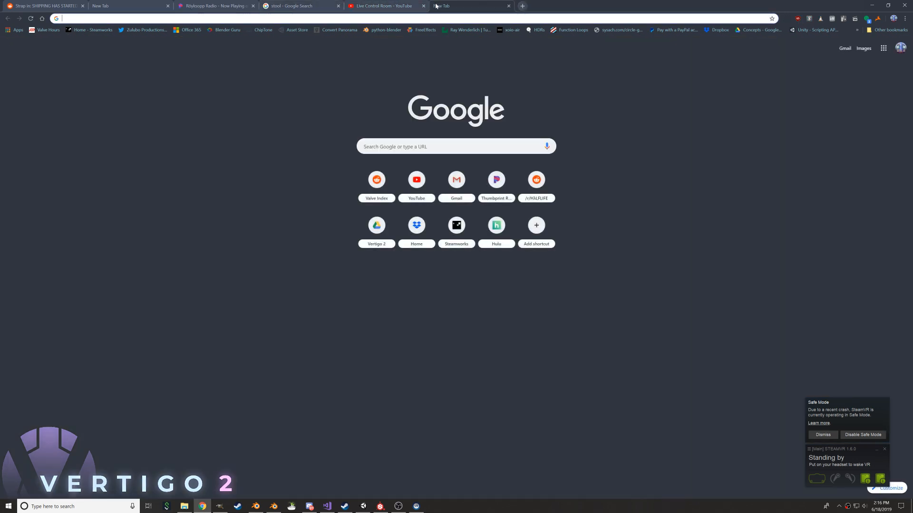
{"action": "type", "text": "youtube"}
{"action": "key", "text": "Return"}
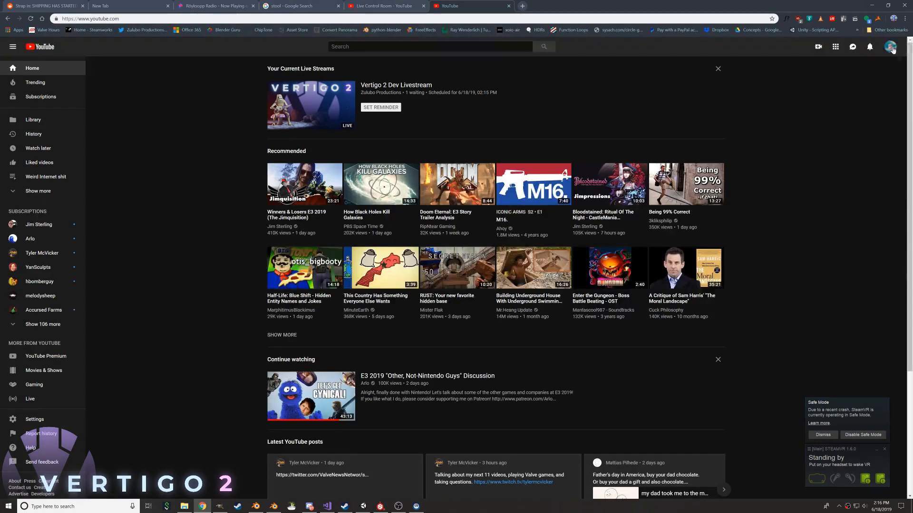
{"action": "left_click", "coordinate": [892, 46]}
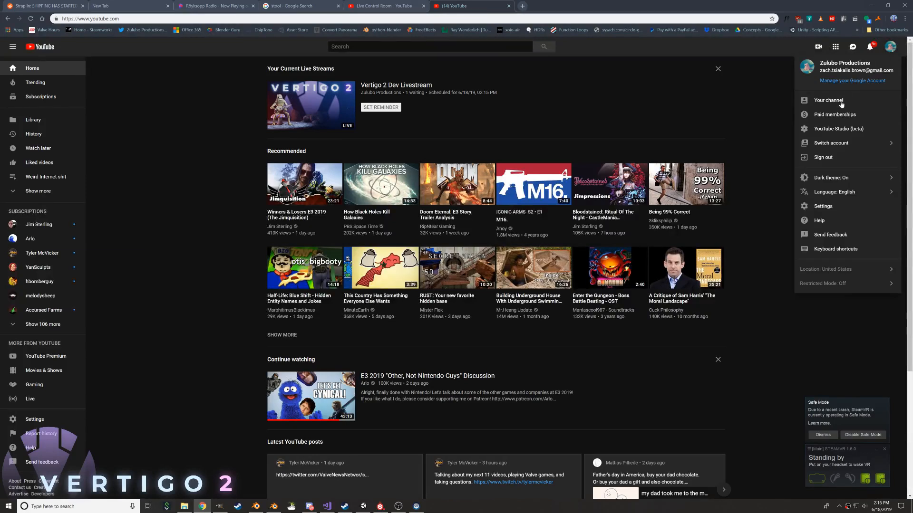
{"action": "left_click", "coordinate": [831, 100]}
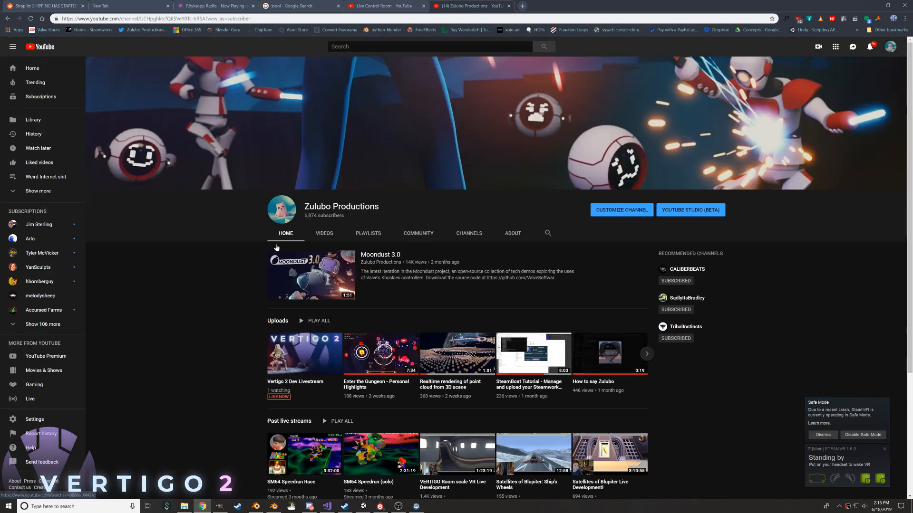
{"action": "left_click", "coordinate": [317, 352]}
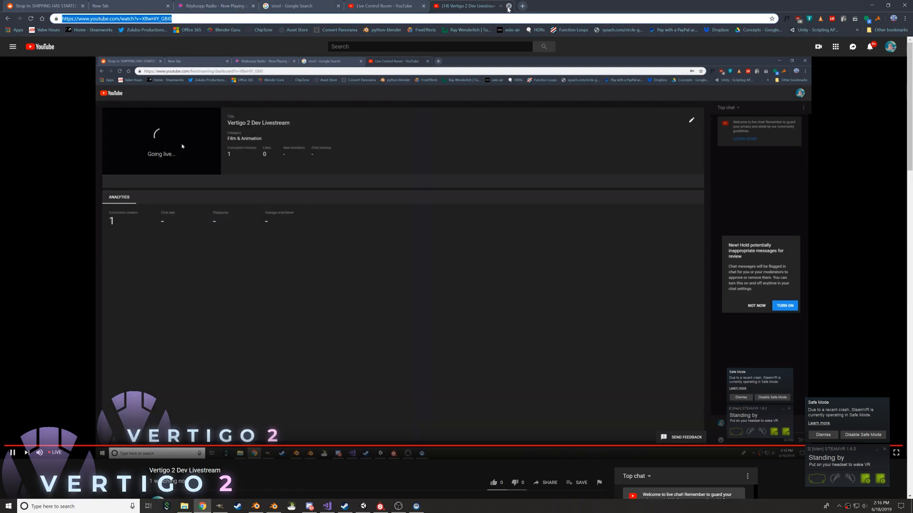
Close the livestream's browser tab and post its link in the general channel of the Zulubo Productions Discord server
{"action": "left_click", "coordinate": [509, 5]}
{"action": "key", "text": "alt+Tab"}
{"action": "left_click", "coordinate": [501, 268]}
{"action": "type", "text": "https://www.youtube.com/watch?v=XbwIlY_GBIO"}
{"action": "key", "text": "Return"}
Switch to the Unity editor with the Quarantine scene and clear its console messages
{"action": "key", "text": "alt+Tab"}
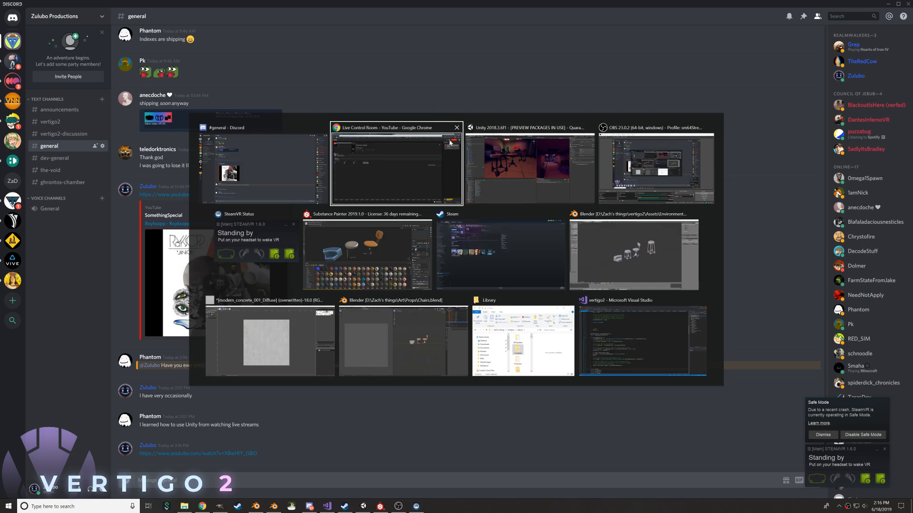
{"action": "left_click", "coordinate": [521, 160]}
{"action": "scroll", "coordinate": [342, 214], "scroll_direction": "down", "scroll_amount": 5}
{"action": "scroll", "coordinate": [334, 212], "scroll_direction": "up", "scroll_amount": 4}
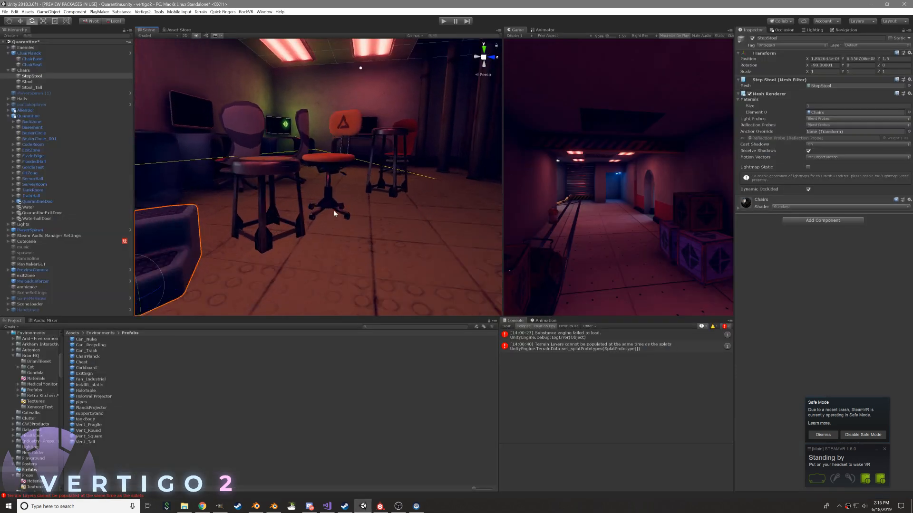
{"action": "left_click", "coordinate": [506, 326]}
{"action": "scroll", "coordinate": [367, 246], "scroll_direction": "down", "scroll_amount": 3}
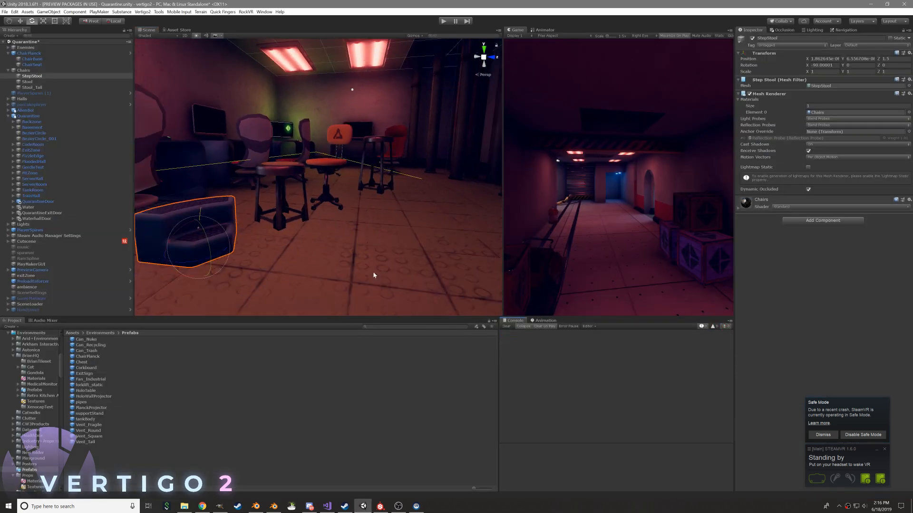
Switch to Substance Painter and dismiss the SteamVR Safe Mode notice
{"action": "mouse_move", "coordinate": [380, 510]}
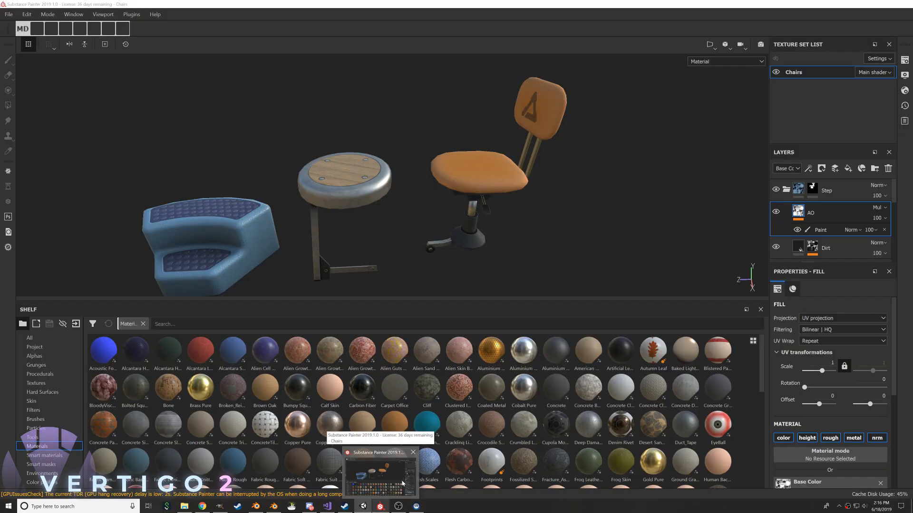
{"action": "left_click", "coordinate": [401, 484]}
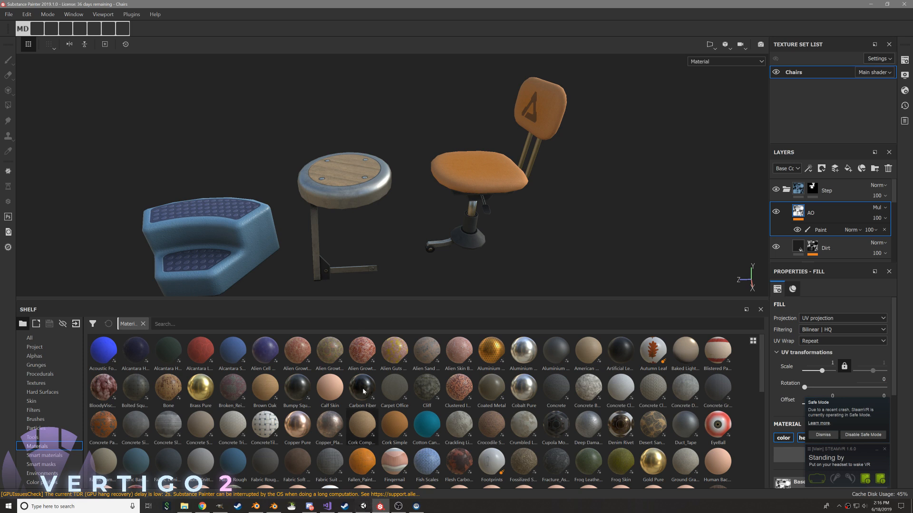
{"action": "left_click", "coordinate": [832, 435]}
Examine the textured step stool, round stool and orange office chair from several angles
{"action": "scroll", "coordinate": [357, 175], "scroll_direction": "down", "scroll_amount": 3}
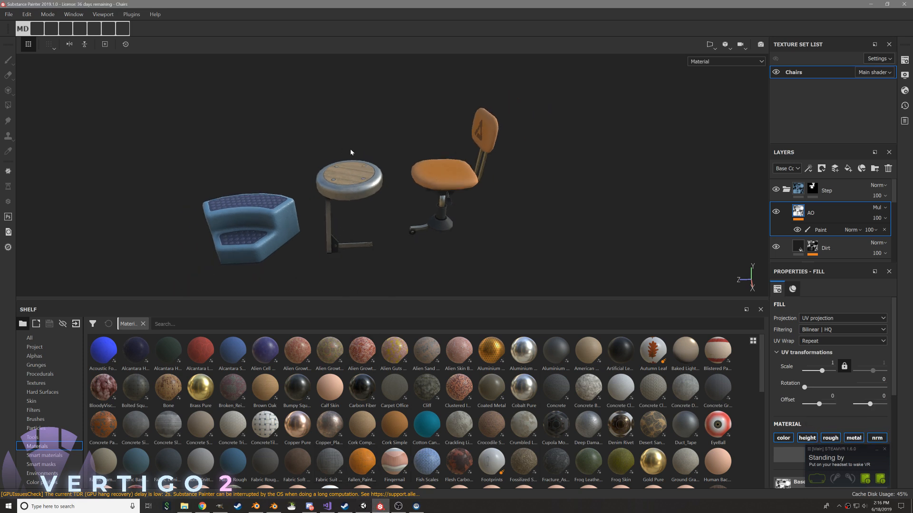
{"action": "scroll", "coordinate": [355, 158], "scroll_direction": "up", "scroll_amount": 3}
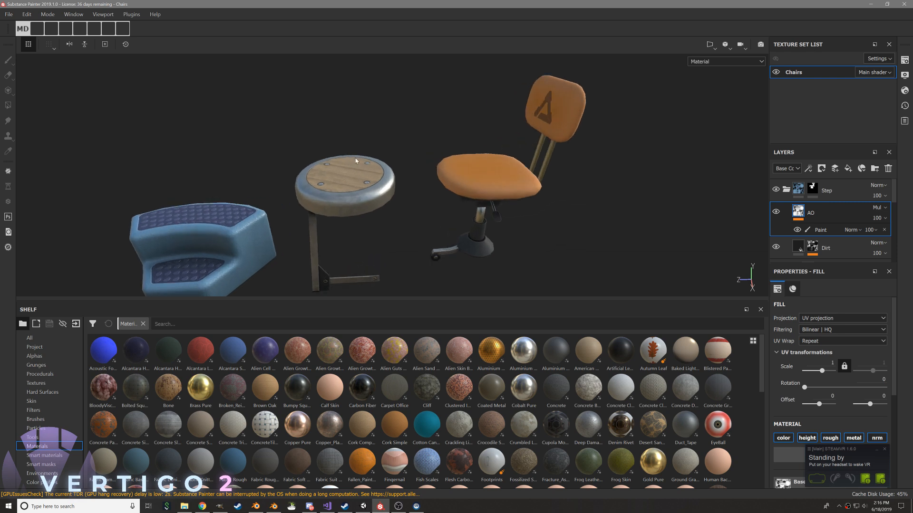
{"action": "left_click_drag", "start_coordinate": [337, 189], "coordinate": [193, 233], "text": "alt"}
{"action": "left_click_drag", "start_coordinate": [391, 106], "coordinate": [374, 147], "text": "alt"}
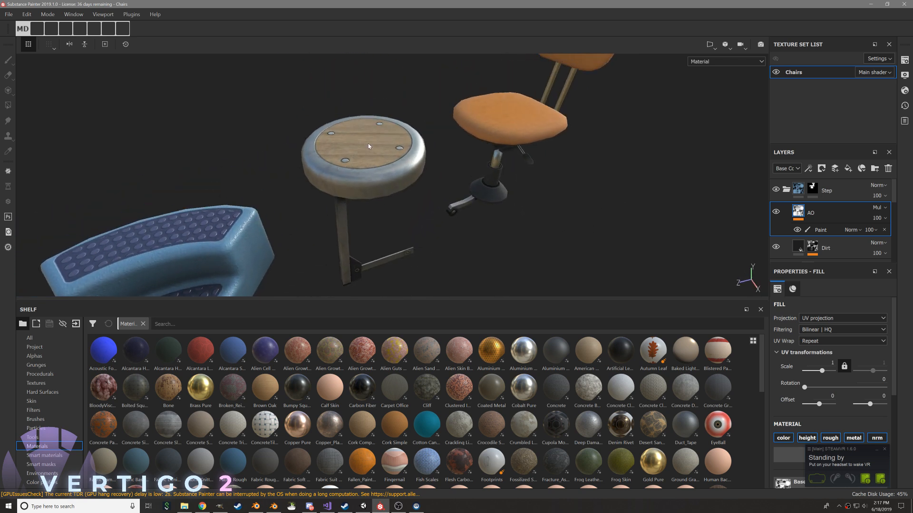
{"action": "mouse_move", "coordinate": [444, 161]}
{"action": "left_mouse_down", "text": "alt"}
{"action": "mouse_move", "coordinate": [423, 94]}
{"action": "mouse_move", "coordinate": [628, 233]}
{"action": "mouse_move", "coordinate": [639, 206]}
{"action": "mouse_move", "coordinate": [547, 204]}
{"action": "left_mouse_up", "text": "alt"}
Switch back to Unity and examine the desk chairs, stools and office chair placed in the Quarantine scene's room
{"action": "key", "text": "alt+Tab"}
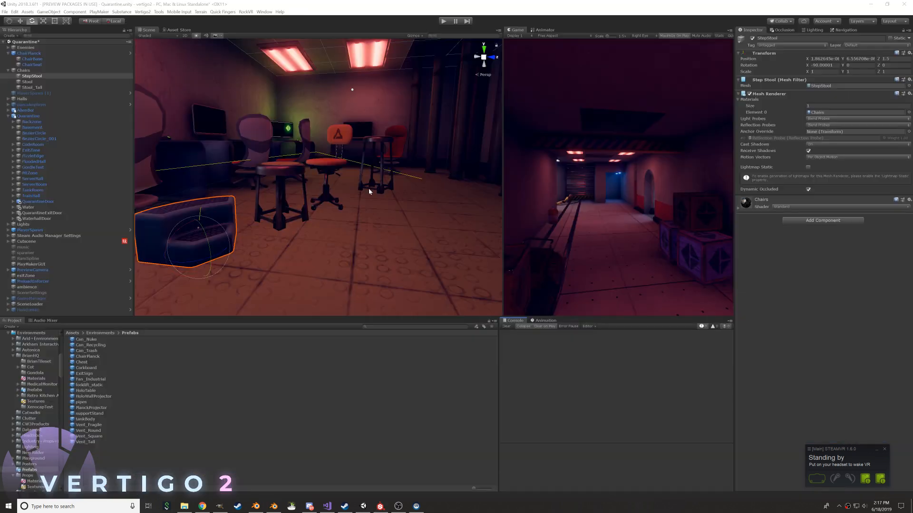
{"action": "mouse_move", "coordinate": [341, 208]}
{"action": "left_mouse_down"}
{"action": "mouse_move", "coordinate": [332, 212]}
{"action": "mouse_move", "coordinate": [448, 138]}
{"action": "left_mouse_up"}
{"action": "key", "text": "alt+Tab"}
{"action": "key", "text": "alt+Tab"}
{"action": "left_click_drag", "start_coordinate": [371, 238], "coordinate": [292, 228], "text": "alt"}
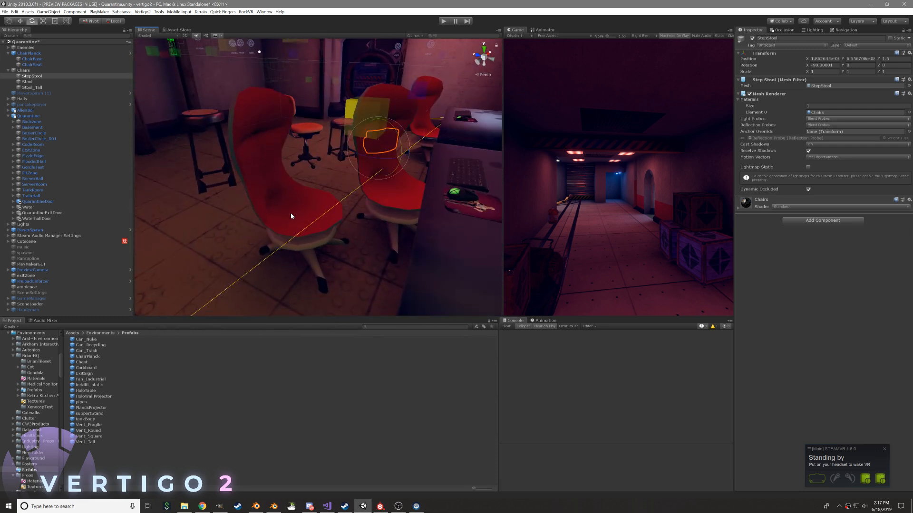
{"action": "left_click", "coordinate": [289, 218]}
{"action": "right_click_drag", "start_coordinate": [287, 230], "coordinate": [312, 265], "text": "alt"}
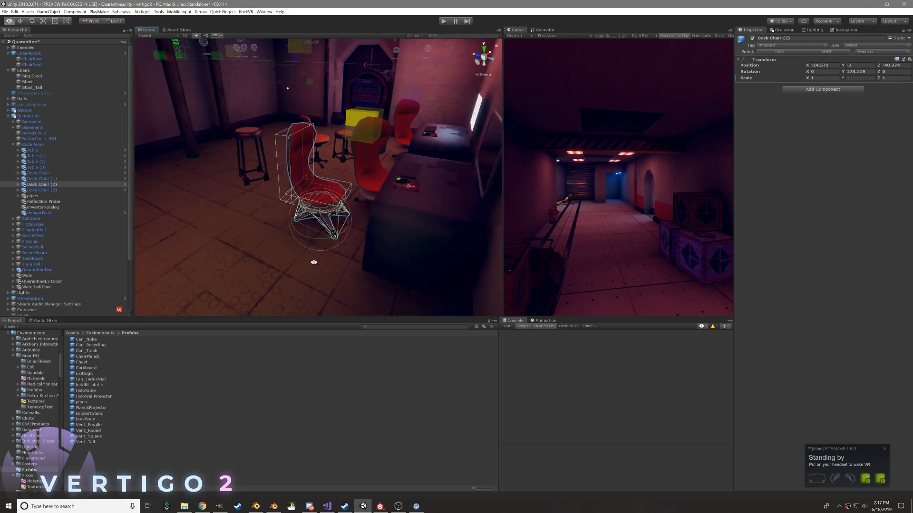
{"action": "left_click_drag", "start_coordinate": [311, 265], "coordinate": [309, 209], "text": "alt"}
{"action": "left_click", "coordinate": [316, 424]}
{"action": "right_click_drag", "start_coordinate": [285, 219], "coordinate": [322, 214], "text": "alt"}
{"action": "left_click_drag", "start_coordinate": [322, 214], "coordinate": [371, 222], "text": "alt"}
{"action": "scroll", "coordinate": [370, 222], "scroll_direction": "down", "scroll_amount": 5}
{"action": "left_click_drag", "start_coordinate": [336, 266], "coordinate": [311, 154], "text": "alt"}
{"action": "scroll", "coordinate": [327, 162], "scroll_direction": "up", "scroll_amount": 4}
Select the ChairPlanck office chair in the scene and examine its parts, seat and wheeled base up close
{"action": "left_click", "coordinate": [311, 154]}
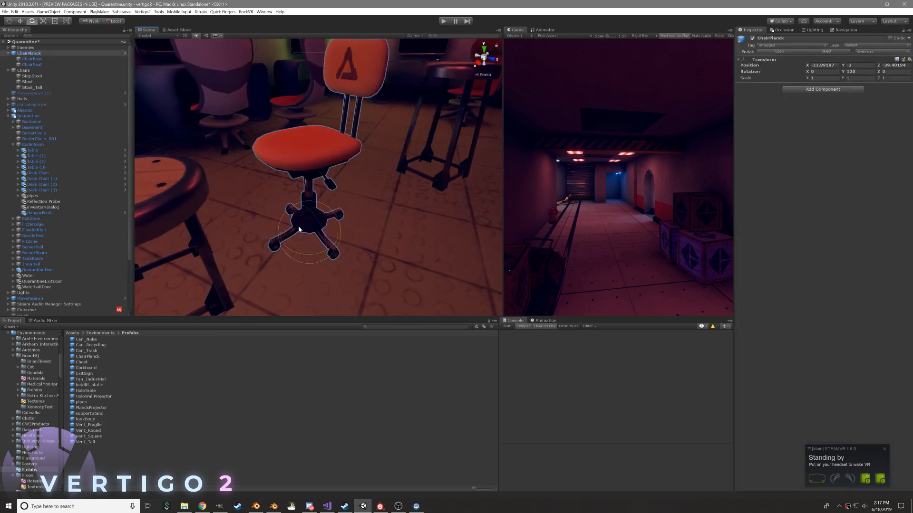
{"action": "scroll", "coordinate": [301, 230], "scroll_direction": "down", "scroll_amount": 2}
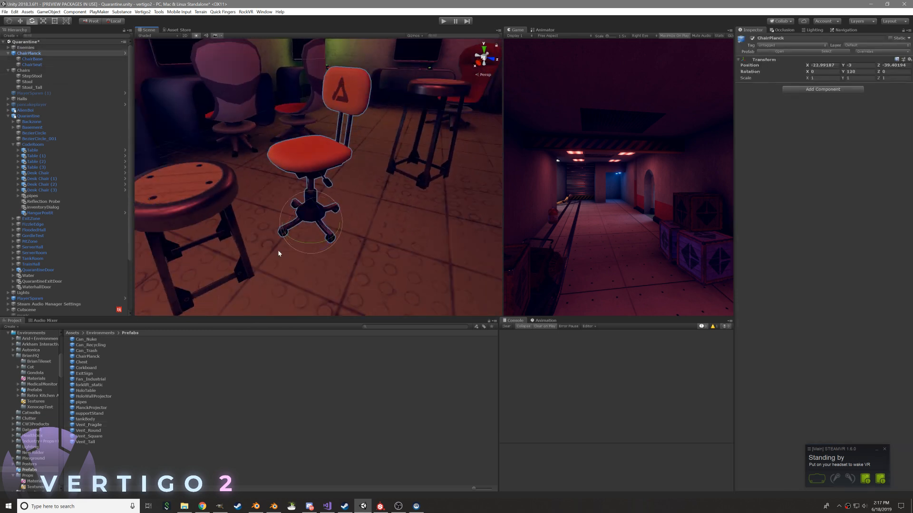
{"action": "left_click_drag", "start_coordinate": [352, 267], "coordinate": [287, 196], "text": "alt"}
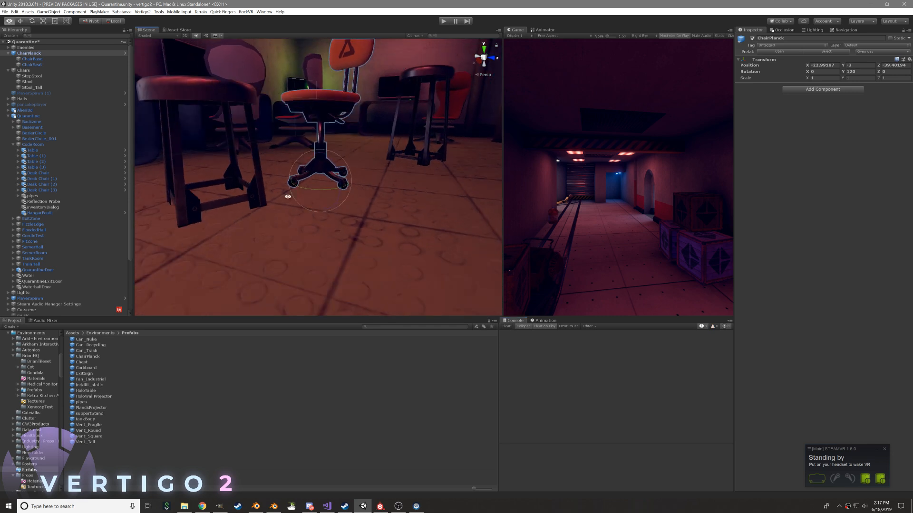
{"action": "left_click", "coordinate": [38, 60]}
{"action": "left_click", "coordinate": [33, 53]}
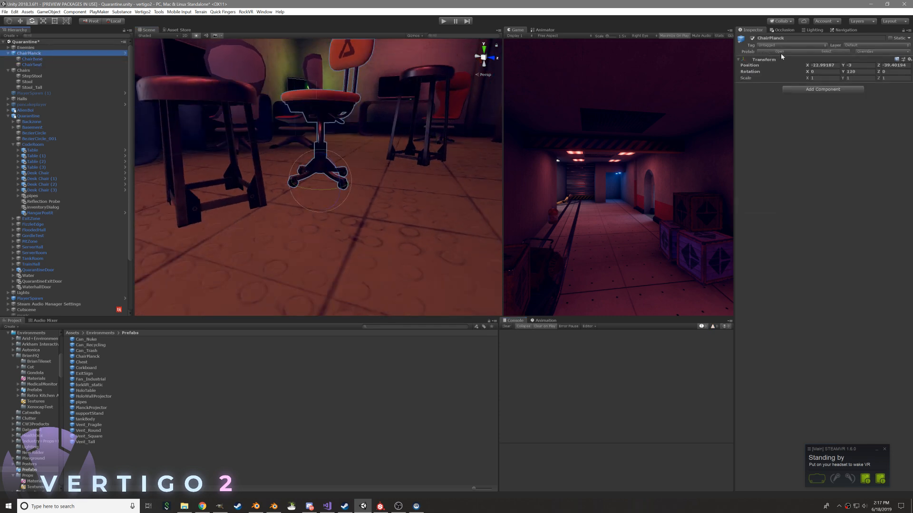
{"action": "left_click_drag", "start_coordinate": [338, 136], "coordinate": [316, 182], "text": "alt"}
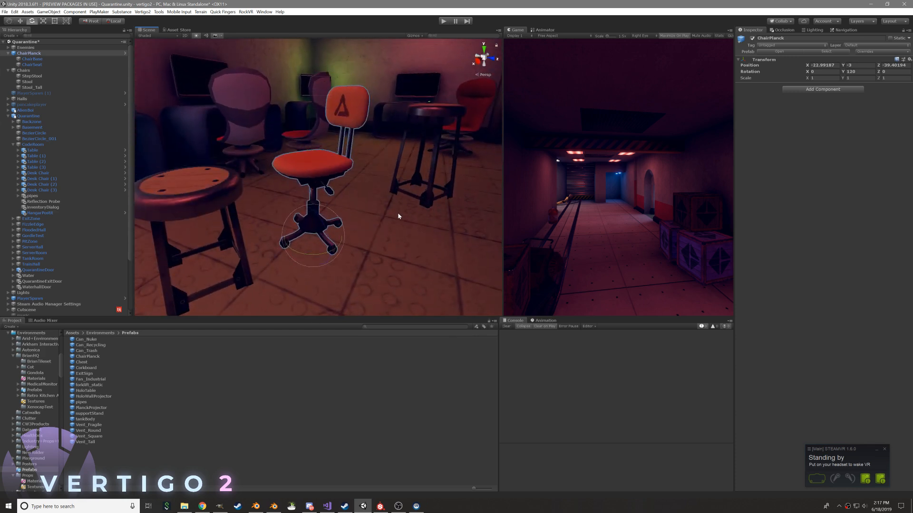
{"action": "left_click_drag", "start_coordinate": [308, 156], "coordinate": [337, 139], "text": "alt"}
{"action": "right_click_drag", "start_coordinate": [336, 138], "coordinate": [472, 228], "text": "alt"}
{"action": "left_click_drag", "start_coordinate": [472, 229], "coordinate": [215, 173], "text": "alt"}
{"action": "mouse_move", "coordinate": [407, 196]}
{"action": "left_mouse_down", "text": "alt"}
{"action": "mouse_move", "coordinate": [408, 188]}
{"action": "mouse_move", "coordinate": [412, 203]}
{"action": "left_mouse_up", "text": "alt"}
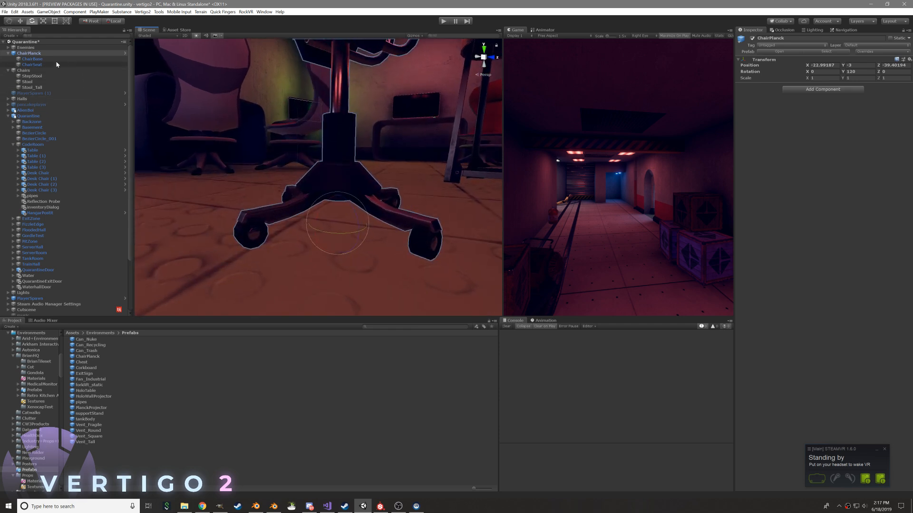
Open the ChairPlanck prefab for editing and select its ChairBase object
{"action": "left_click", "coordinate": [780, 53]}
{"action": "right_click_drag", "start_coordinate": [261, 143], "coordinate": [594, 261], "text": "alt"}
{"action": "left_click_drag", "start_coordinate": [375, 194], "coordinate": [375, 212], "text": "alt"}
{"action": "middle_click_drag", "start_coordinate": [375, 212], "coordinate": [387, 167], "text": "alt"}
{"action": "left_click", "coordinate": [29, 58]}
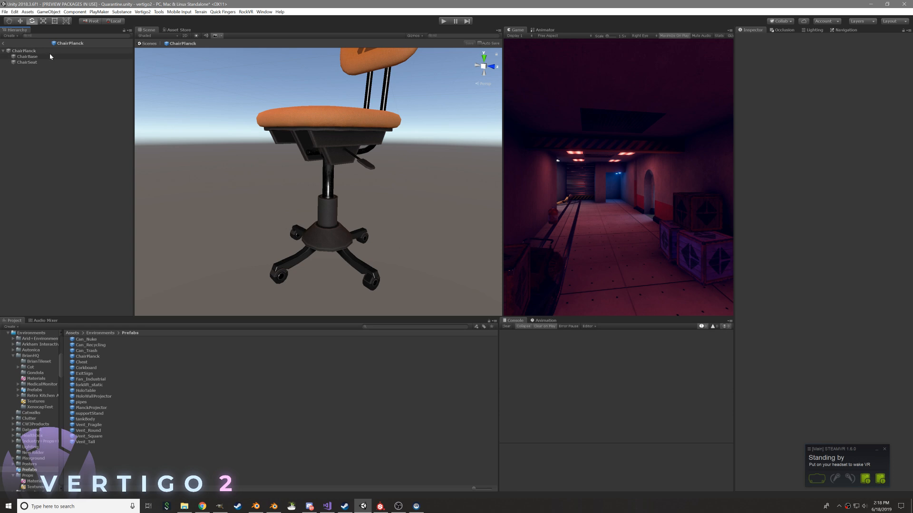
{"action": "left_click", "coordinate": [51, 55]}
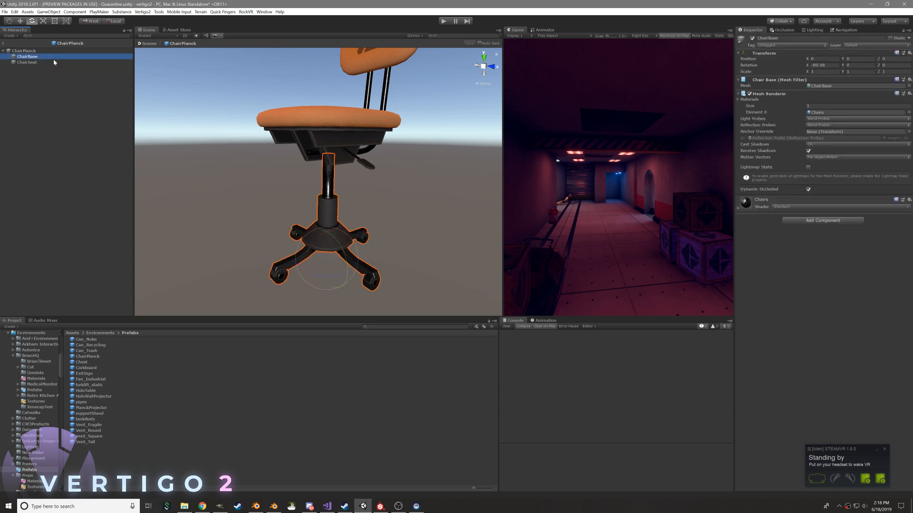
{"action": "left_click", "coordinate": [811, 221]}
{"action": "type", "text": "rigid"}
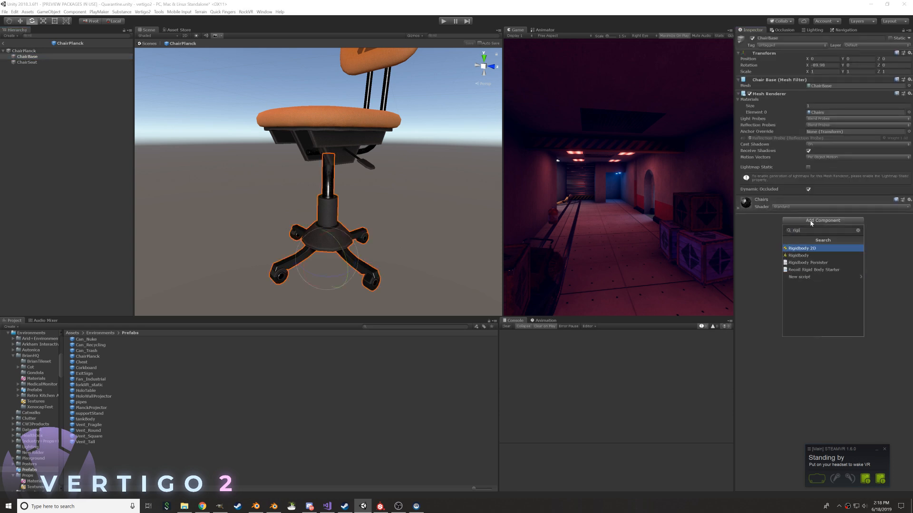
{"action": "key", "text": "Return"}
{"action": "key", "text": "ctrl+z"}
Add a Rigidbody component to ChairBase and set its mass to 50
{"action": "left_click", "coordinate": [804, 219]}
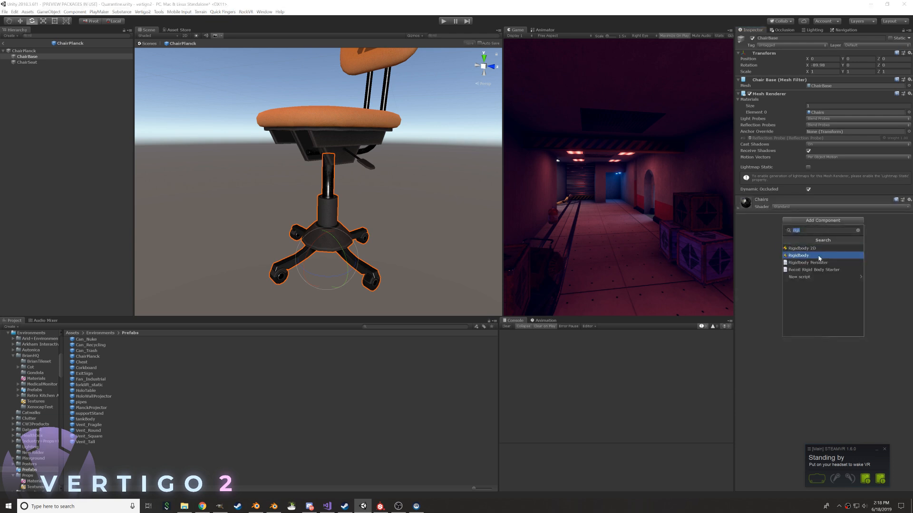
{"action": "left_click", "coordinate": [808, 257]}
{"action": "left_click", "coordinate": [778, 94]}
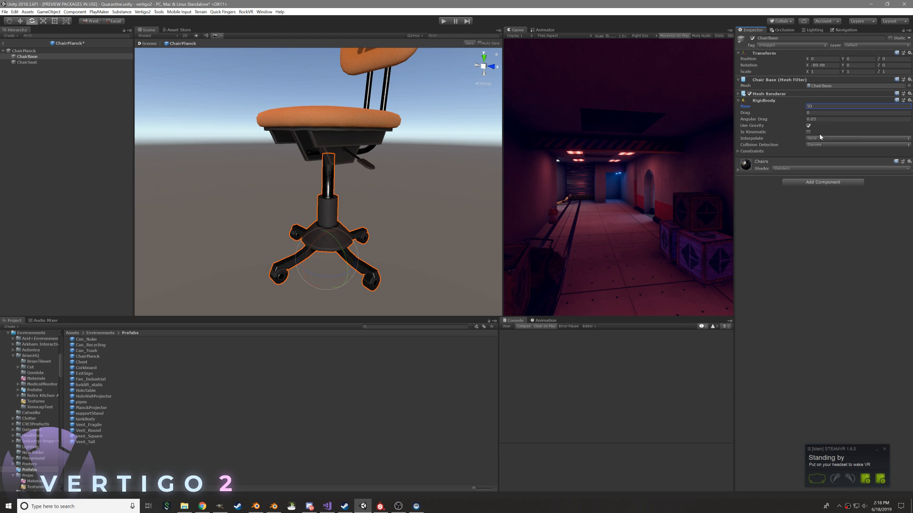
Create a 3D cube as a child of ChairBase in the ChairPlanck prefab
{"action": "left_click_drag", "start_coordinate": [309, 190], "coordinate": [430, 136], "text": "alt"}
{"action": "left_click", "coordinate": [20, 58]}
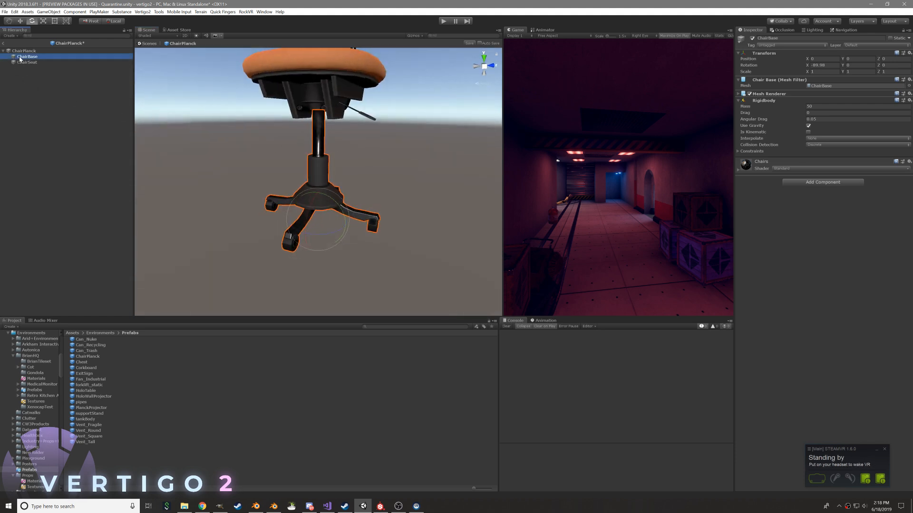
{"action": "right_click", "coordinate": [35, 60]}
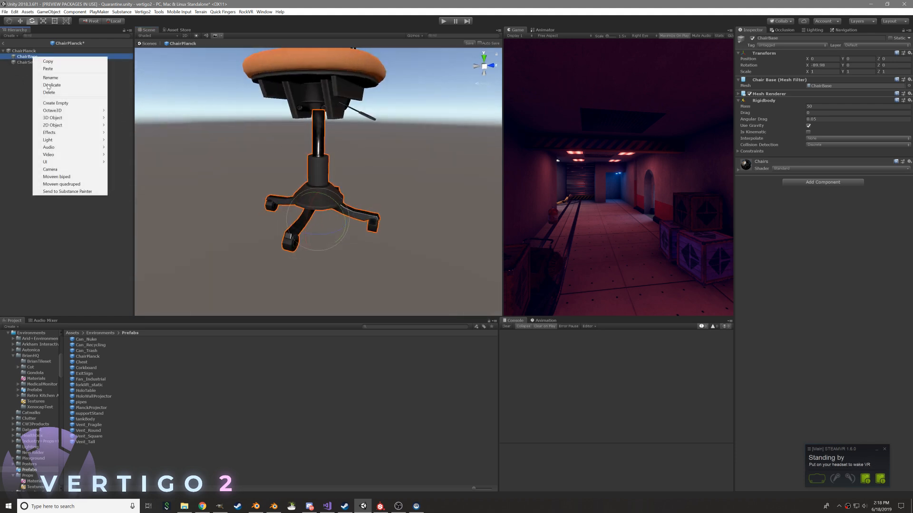
{"action": "mouse_move", "coordinate": [85, 117]}
{"action": "left_click", "coordinate": [122, 118]}
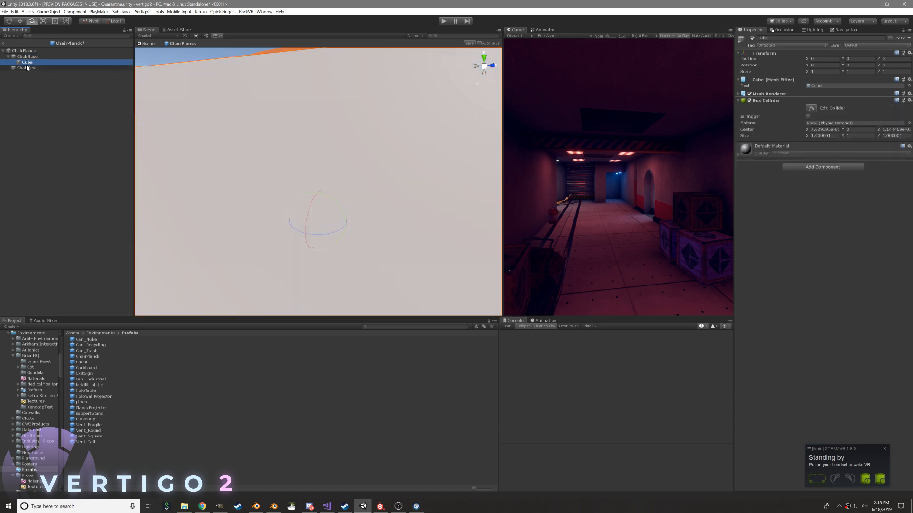
Rename the cube to col, then scale and position it to fit the chair's central column
{"action": "type", "text": "col"}
{"action": "key", "text": "Return"}
{"action": "left_click_drag", "start_coordinate": [318, 218], "coordinate": [317, 259]}
{"action": "key", "text": "w"}
{"action": "left_click_drag", "start_coordinate": [318, 192], "coordinate": [314, 171]}
{"action": "left_click_drag", "start_coordinate": [317, 117], "coordinate": [317, 498]}
{"action": "left_click_drag", "start_coordinate": [349, 219], "coordinate": [295, 170], "text": "alt"}
{"action": "key", "text": "w"}
{"action": "left_click_drag", "start_coordinate": [327, 123], "coordinate": [361, 200]}
Duplicate col and move the copy down to the base hub, at a Z position of about 0.115
{"action": "right_click", "coordinate": [35, 63]}
{"action": "left_click", "coordinate": [60, 92]}
{"action": "left_click_drag", "start_coordinate": [317, 126], "coordinate": [317, 186]}
{"action": "key", "text": "r"}
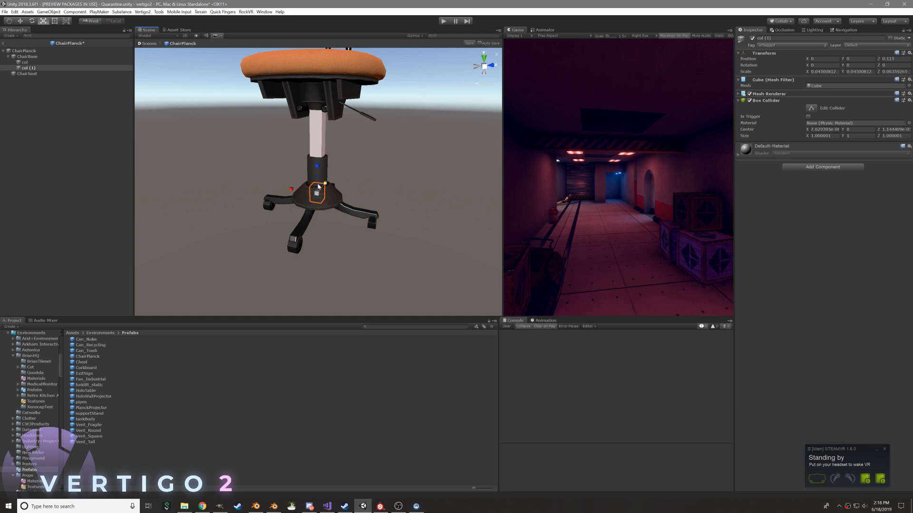
Scale the copied box to about 0.153 by 0.153 by 0.064 so it covers the base hub
{"action": "left_click_drag", "start_coordinate": [318, 193], "coordinate": [317, 61]}
{"action": "left_click_drag", "start_coordinate": [283, 169], "coordinate": [350, 181], "text": "alt"}
{"action": "middle_click_drag", "start_coordinate": [351, 180], "coordinate": [354, 169]}
{"action": "scroll", "coordinate": [354, 169], "scroll_direction": "up", "scroll_amount": 4}
{"action": "left_click_drag", "start_coordinate": [354, 168], "coordinate": [362, 193], "text": "alt"}
{"action": "left_click_drag", "start_coordinate": [319, 149], "coordinate": [314, 191]}
{"action": "left_click", "coordinate": [749, 94]}
{"action": "left_click", "coordinate": [749, 94]}
{"action": "left_click_drag", "start_coordinate": [390, 164], "coordinate": [371, 180], "text": "alt"}
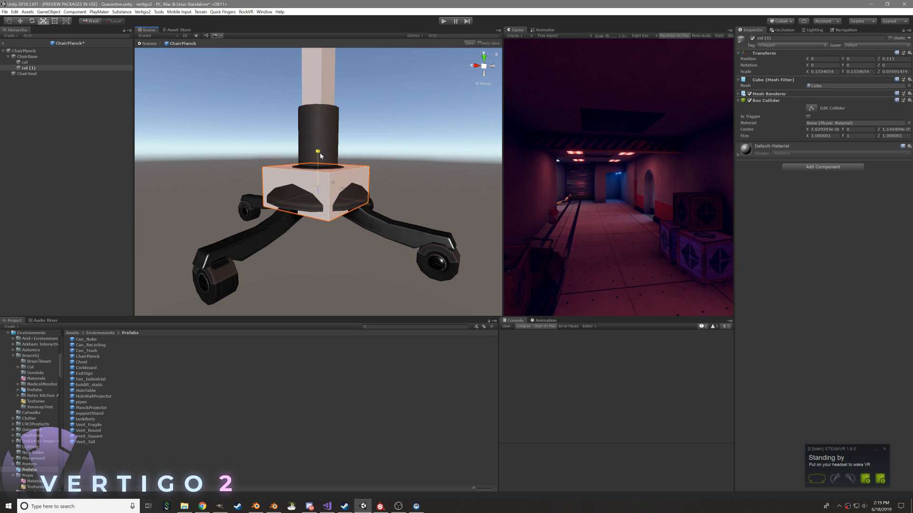
{"action": "left_click_drag", "start_coordinate": [319, 157], "coordinate": [498, 171], "text": "alt"}
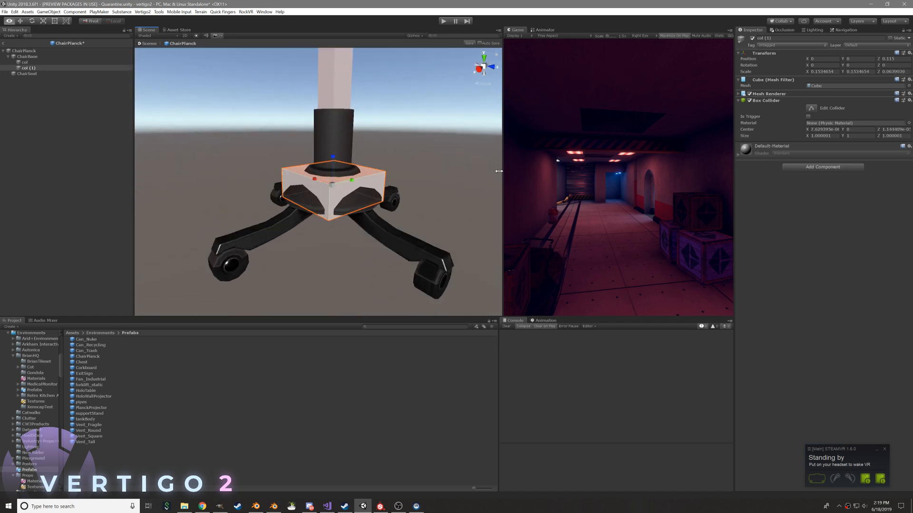
Duplicate the hub box and reshape the copy into a thin bar about 0.5 long across two opposite chair legs
{"action": "right_click", "coordinate": [30, 69]}
{"action": "left_click", "coordinate": [57, 98]}
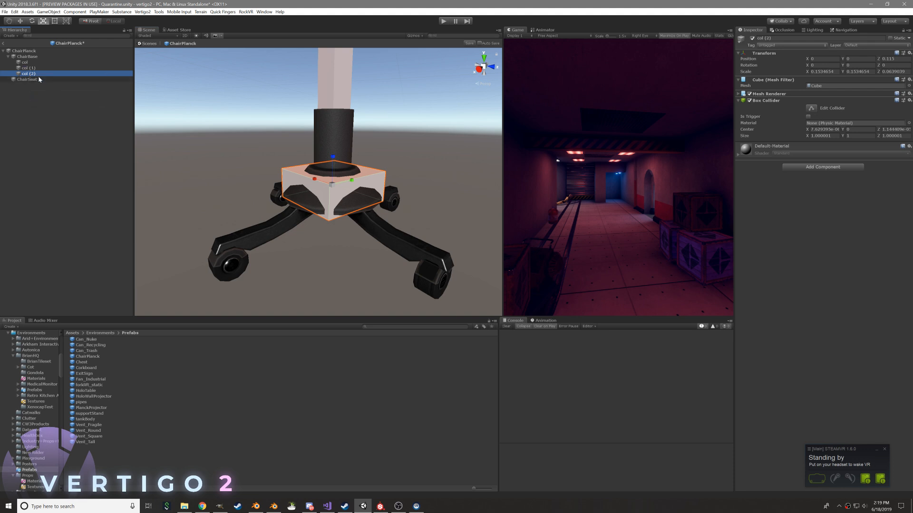
{"action": "left_click_drag", "start_coordinate": [351, 181], "coordinate": [351, 201]}
{"action": "key", "text": "r"}
{"action": "left_click_drag", "start_coordinate": [326, 173], "coordinate": [300, 207]}
{"action": "key", "text": "r"}
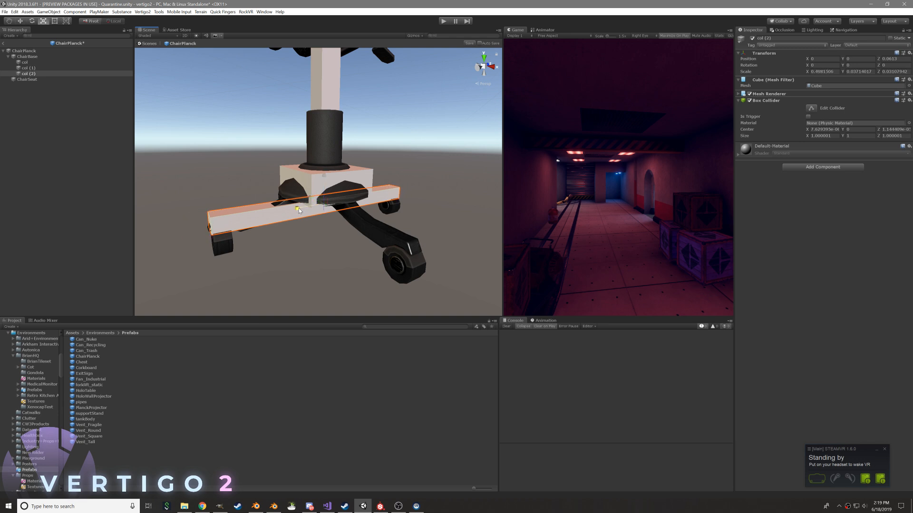
{"action": "left_click_drag", "start_coordinate": [323, 176], "coordinate": [297, 181]}
{"action": "key", "text": "r"}
{"action": "key", "text": "w"}
Duplicate the leg bar and reshape the copy to span the other two chair legs
{"action": "right_click", "coordinate": [44, 75]}
{"action": "left_click", "coordinate": [68, 106]}
{"action": "left_click_drag", "start_coordinate": [330, 154], "coordinate": [367, 217], "text": "alt"}
{"action": "left_click_drag", "start_coordinate": [373, 195], "coordinate": [289, 159], "text": "alt"}
Resize col around the central column to about 0.063 by 0.059 by 0.323
{"action": "scroll", "coordinate": [280, 176], "scroll_direction": "down", "scroll_amount": 8}
{"action": "left_click", "coordinate": [24, 62]}
{"action": "key", "text": "r"}
{"action": "left_click_drag", "start_coordinate": [356, 161], "coordinate": [352, 143]}
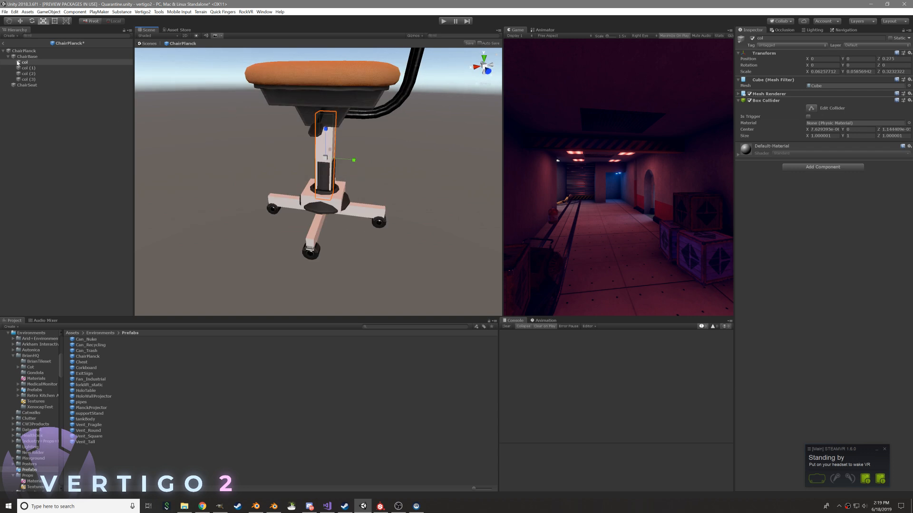
Duplicate col and move the copy out to a wheel at the end of one leg
{"action": "right_click", "coordinate": [25, 62]}
{"action": "left_click", "coordinate": [43, 91]}
{"action": "key", "text": "w"}
{"action": "left_click_drag", "start_coordinate": [385, 187], "coordinate": [252, 220], "text": "alt"}
Fit the copied box around the wheel at about 0.032 by 0.059 by 0.056, positioned near X -0.224, Z 0.027
{"action": "key", "text": "f"}
{"action": "key", "text": "r"}
{"action": "left_click_drag", "start_coordinate": [318, 155], "coordinate": [318, 178]}
{"action": "left_click_drag", "start_coordinate": [181, 167], "coordinate": [320, 155], "text": "alt"}
{"action": "key", "text": "w"}
{"action": "key", "text": "r"}
{"action": "left_click_drag", "start_coordinate": [327, 154], "coordinate": [492, 130], "text": "alt"}
{"action": "scroll", "coordinate": [476, 136], "scroll_direction": "up", "scroll_amount": 6, "text": "alt"}
{"action": "left_click_drag", "start_coordinate": [287, 170], "coordinate": [214, 162]}
{"action": "left_click_drag", "start_coordinate": [314, 140], "coordinate": [494, 117]}
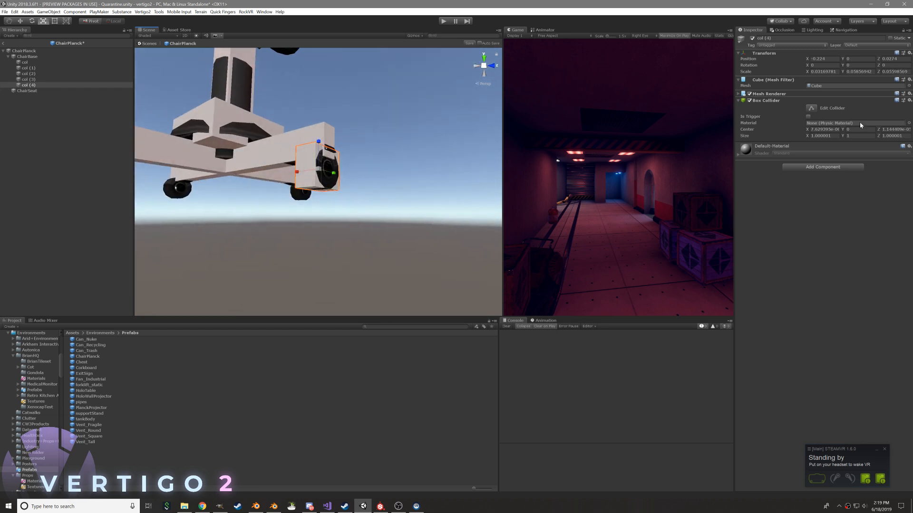
Assign the Slide physic material to the wheel box's Box Collider
{"action": "left_click", "coordinate": [908, 123]}
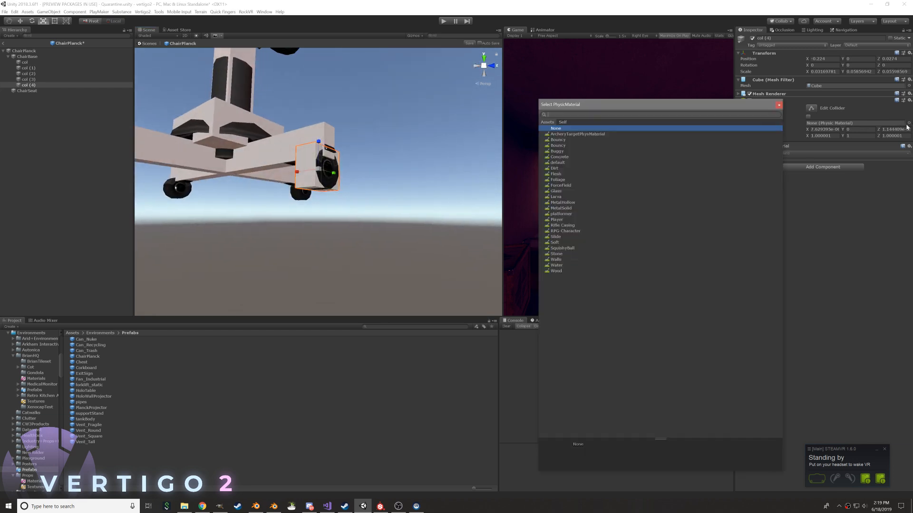
{"action": "left_click", "coordinate": [575, 236]}
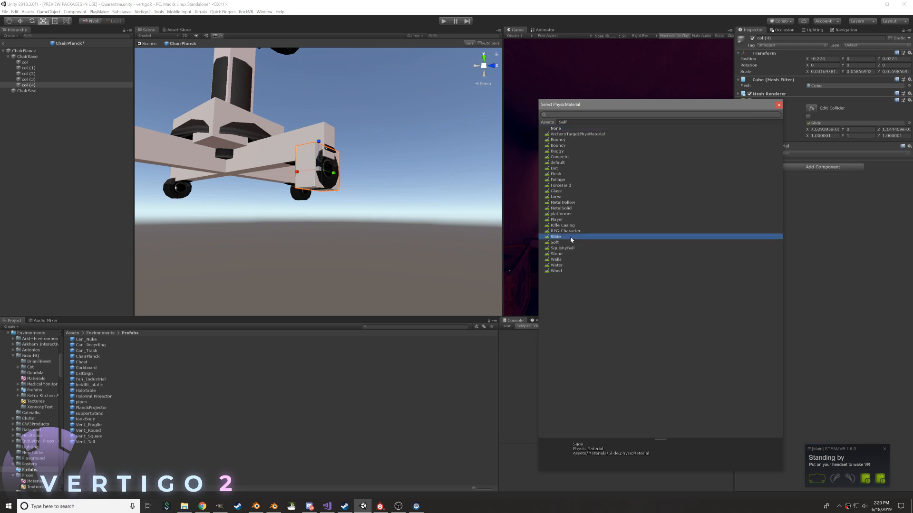
{"action": "double_click", "coordinate": [571, 237]}
Locate the Slide physic material in the Materials folder and delete it
{"action": "left_click", "coordinate": [815, 122]}
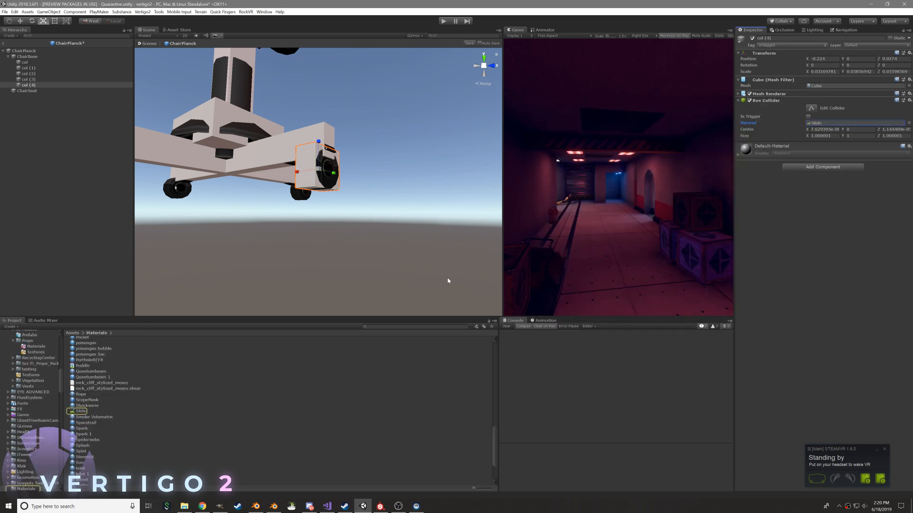
{"action": "left_click", "coordinate": [96, 411]}
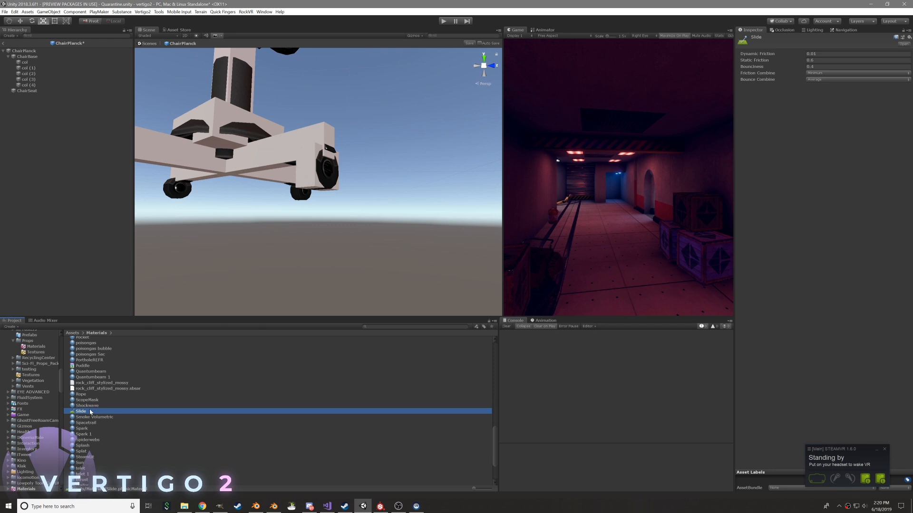
{"action": "key", "text": "shift+Delete"}
Create a new physic material named Wheel in the Physics folder
{"action": "scroll", "coordinate": [42, 390], "scroll_direction": "up", "scroll_amount": 1}
{"action": "scroll", "coordinate": [43, 390], "scroll_direction": "up", "scroll_amount": 10}
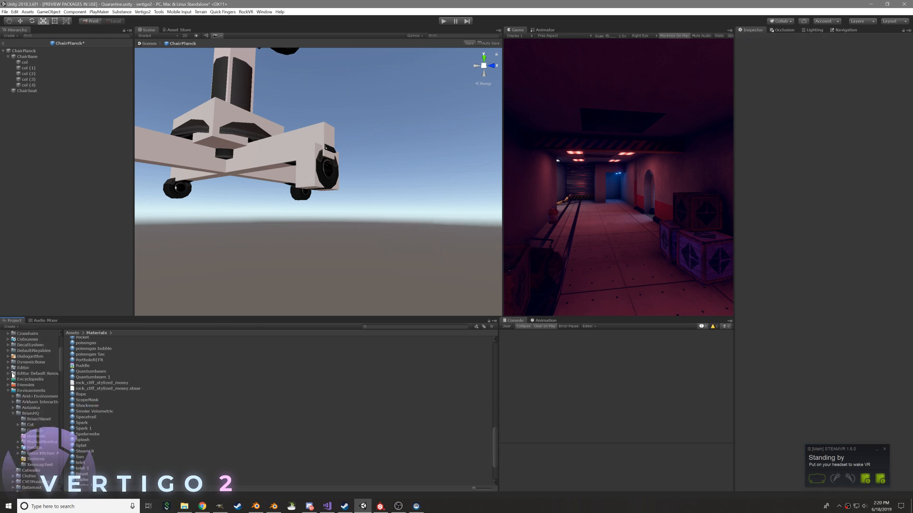
{"action": "scroll", "coordinate": [44, 431], "scroll_direction": "down", "scroll_amount": 4}
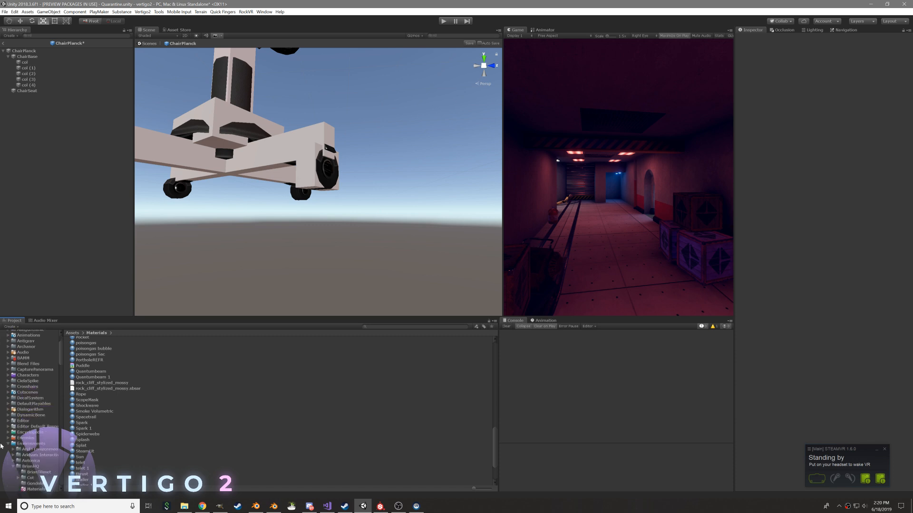
{"action": "scroll", "coordinate": [15, 444], "scroll_direction": "down", "scroll_amount": 4}
{"action": "scroll", "coordinate": [16, 444], "scroll_direction": "down", "scroll_amount": 10}
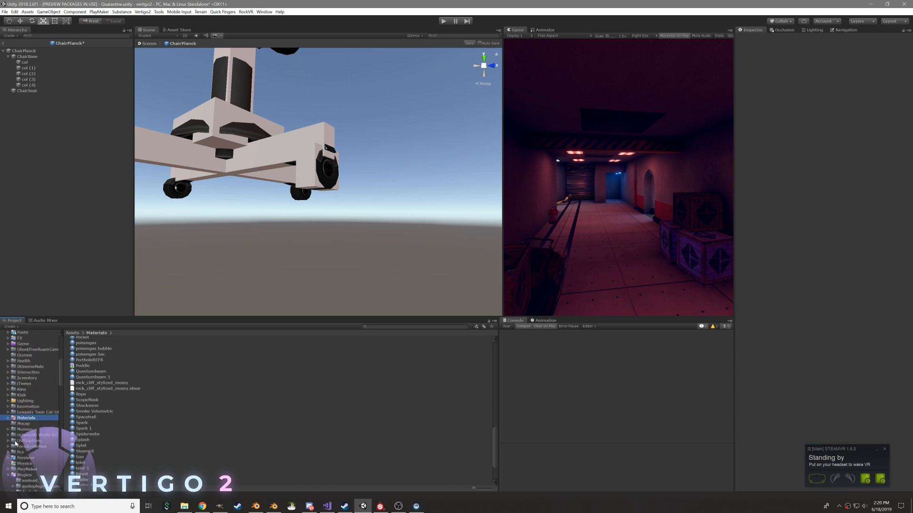
{"action": "left_click", "coordinate": [27, 427]}
{"action": "left_click", "coordinate": [25, 420]}
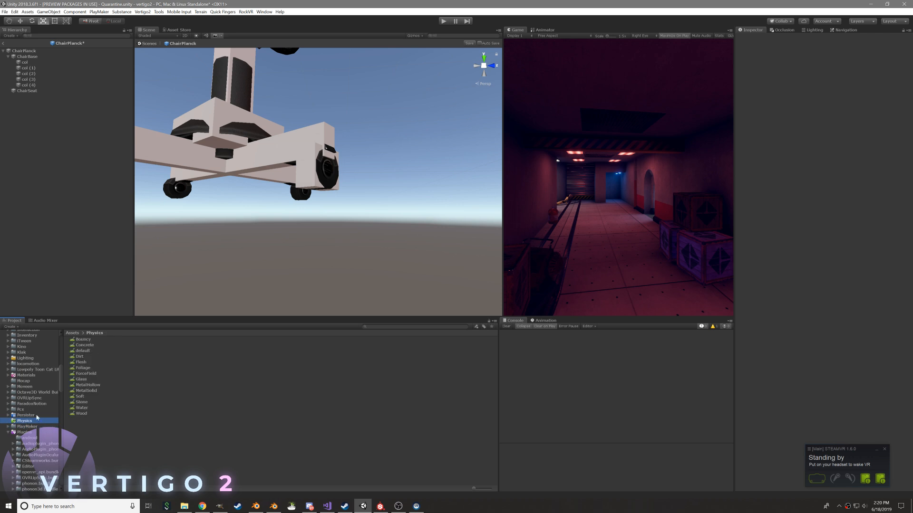
{"action": "right_click", "coordinate": [92, 433]}
{"action": "mouse_move", "coordinate": [122, 264]}
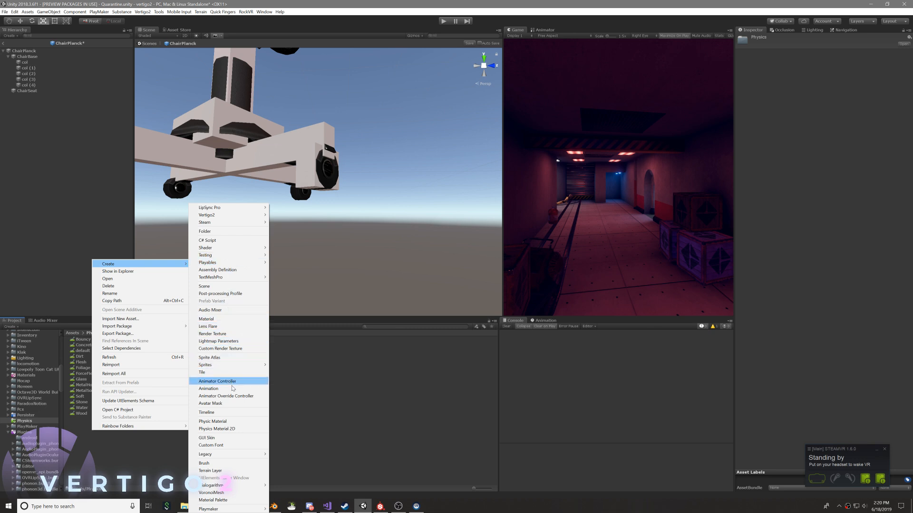
{"action": "left_click", "coordinate": [213, 421]}
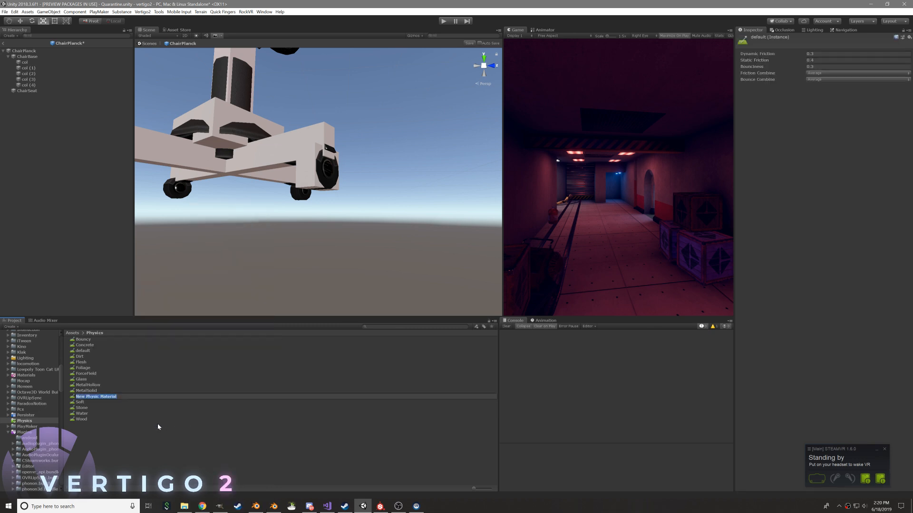
{"action": "type", "text": "Wheel"}
{"action": "key", "text": "Return"}
Set the Wheel material's dynamic friction to 0.05, static friction and bounciness to 0, and Friction Combine to Minimum
{"action": "left_click", "coordinate": [836, 54]}
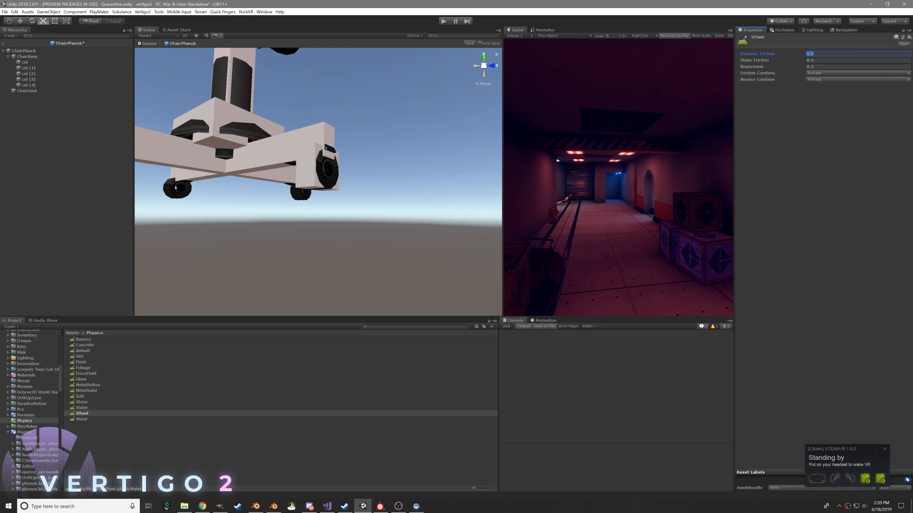
{"action": "type", "text": "0.05"}
{"action": "key", "text": "Tab"}
{"action": "type", "text": "0"}
{"action": "left_click", "coordinate": [836, 74]}
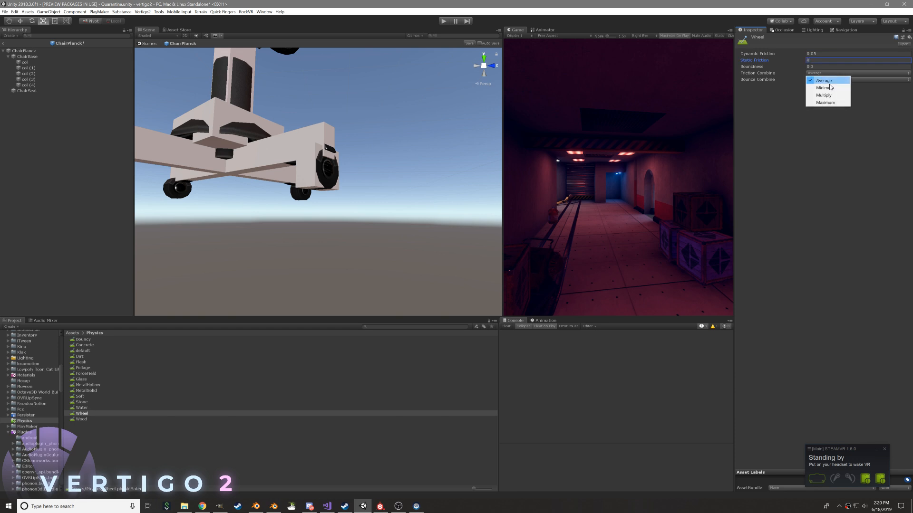
{"action": "left_click", "coordinate": [827, 86]}
{"action": "key", "text": "Tab"}
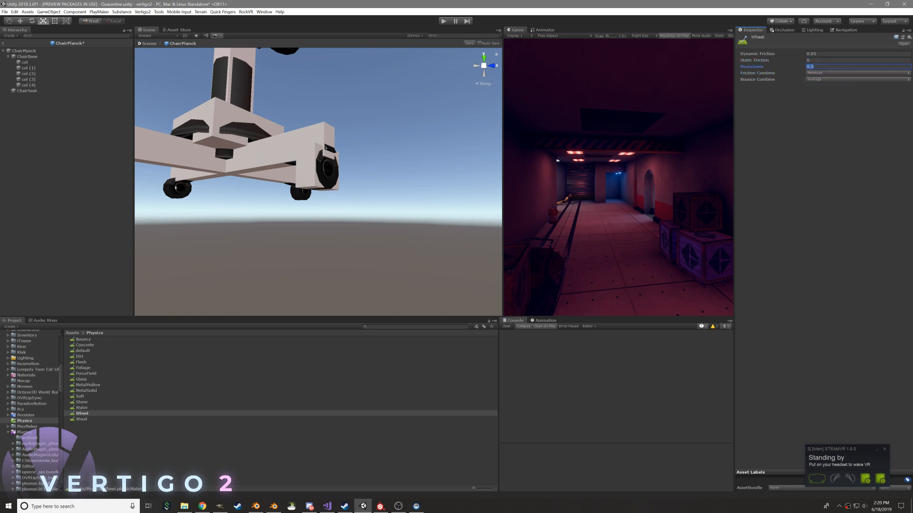
{"action": "type", "text": "0"}
{"action": "left_click", "coordinate": [814, 185]}
Rename the wheel's collider box from col (4) to wheelCol
{"action": "middle_click_drag", "start_coordinate": [363, 166], "coordinate": [479, 189]}
{"action": "left_click", "coordinate": [29, 91]}
{"action": "left_click", "coordinate": [33, 86]}
{"action": "key", "text": "F2"}
{"action": "type", "text": "wheelCol"}
{"action": "key", "text": "Return"}
Assign the Wheel physic material to wheelCol's Box Collider
{"action": "left_click", "coordinate": [909, 123]}
{"action": "type", "text": "wheel"}
{"action": "key", "text": "Down"}
{"action": "key", "text": "Return"}
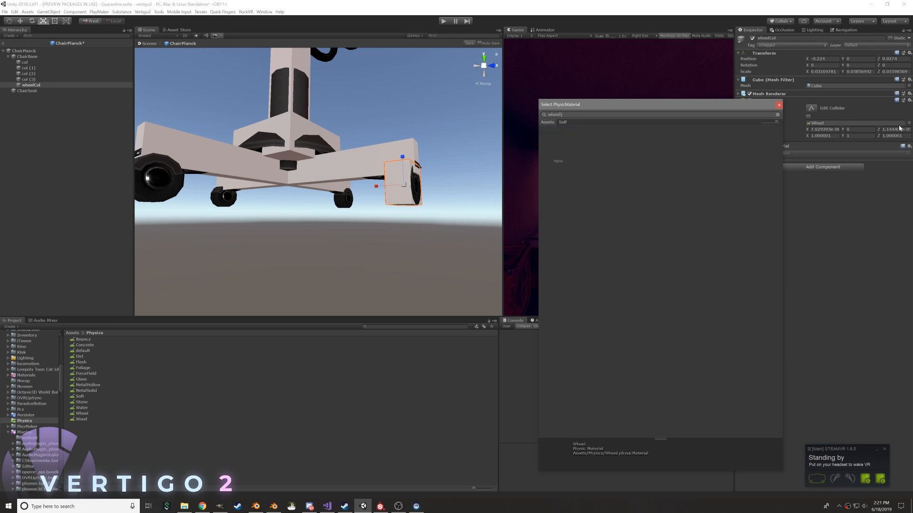
Duplicate wheelCol and place the copy on the opposite wheel at X 0.224, and duplicate that copy once more
{"action": "right_click", "coordinate": [45, 86]}
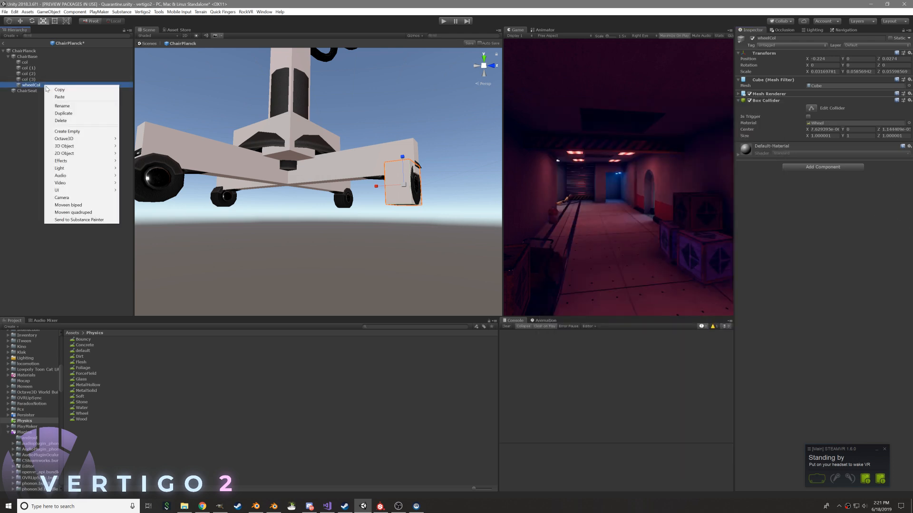
{"action": "left_click", "coordinate": [63, 114]}
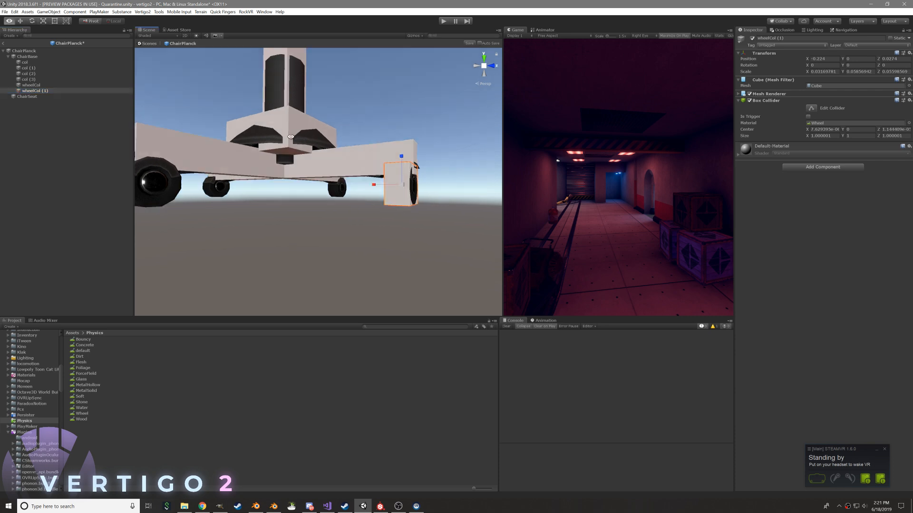
{"action": "left_click", "coordinate": [824, 59]}
{"action": "left_click", "coordinate": [811, 59]}
{"action": "key", "text": "BackSpace"}
{"action": "left_click_drag", "start_coordinate": [462, 212], "coordinate": [338, 235], "text": "alt"}
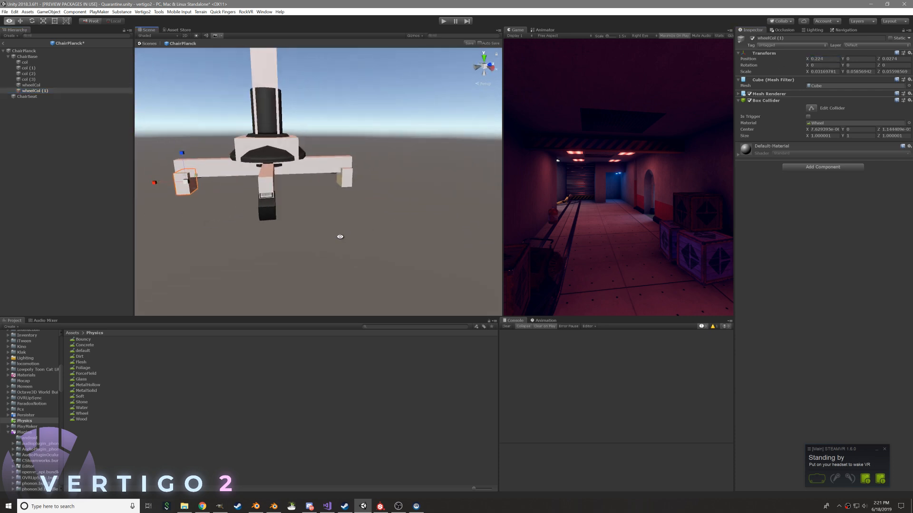
{"action": "right_click", "coordinate": [36, 94]}
{"action": "left_click", "coordinate": [59, 120]}
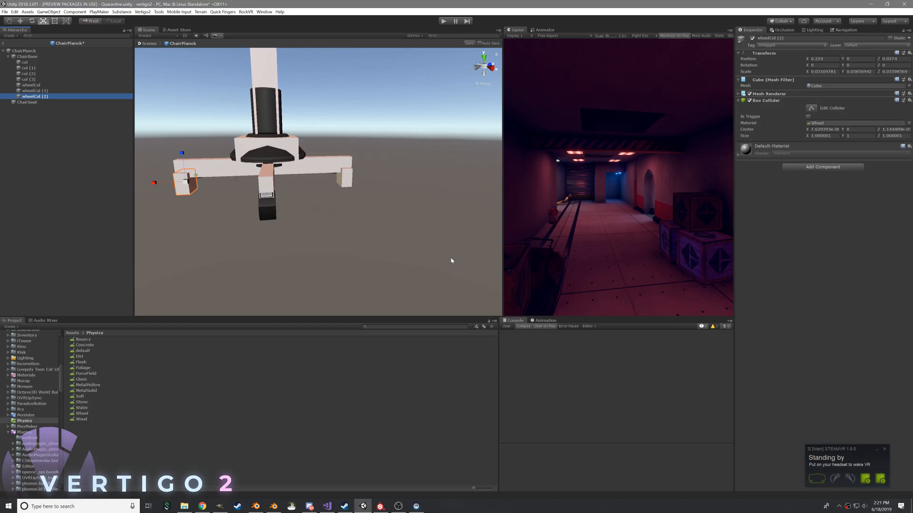
Switch to OBS to check the stream preview and status, and return to Unity
{"action": "left_click", "coordinate": [398, 507]}
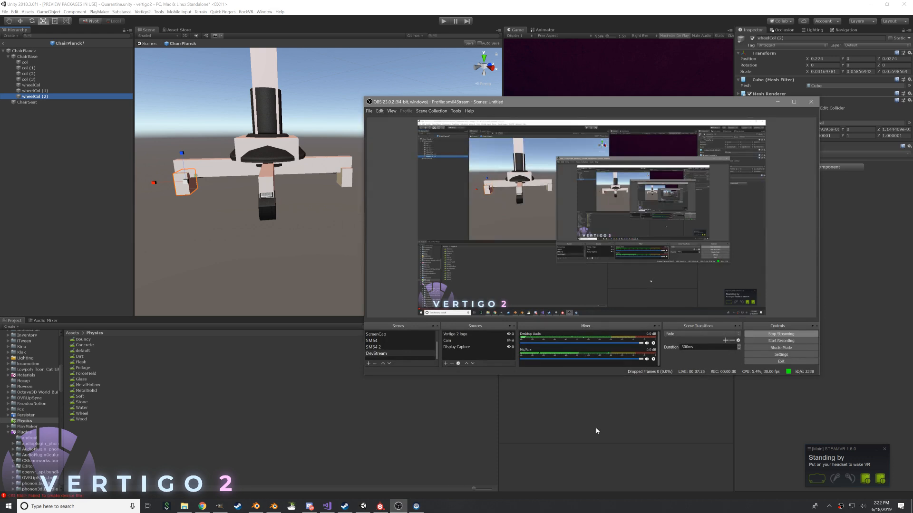
{"action": "left_click", "coordinate": [854, 408]}
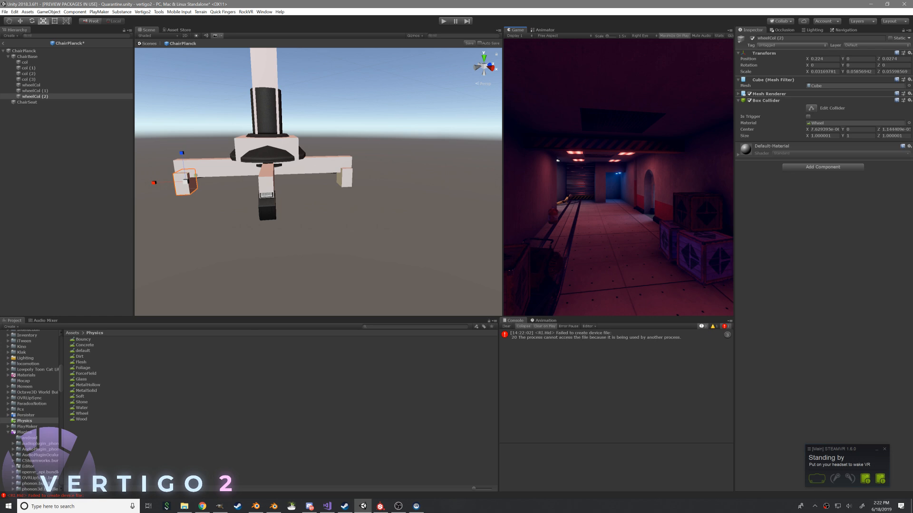
Open the Windows display settings from the desktop and enlarge the Settings window
{"action": "key", "text": "super+d"}
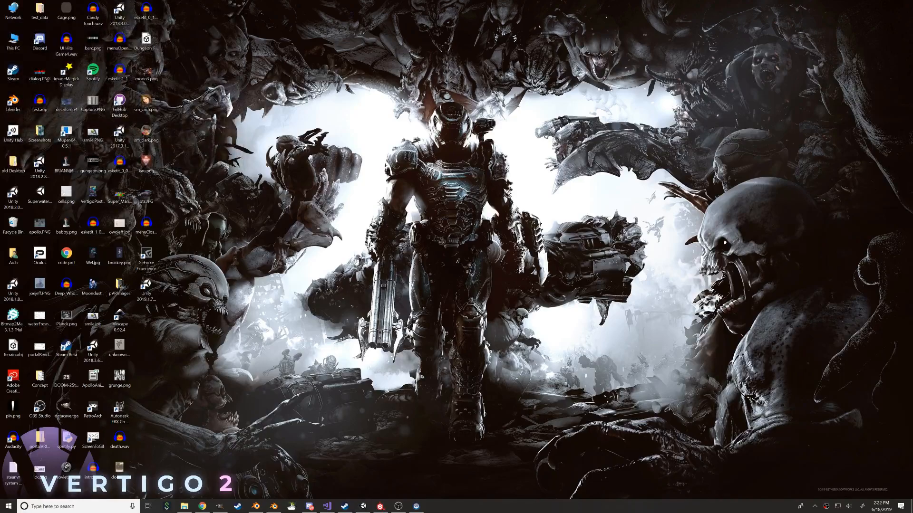
{"action": "right_click", "coordinate": [566, 167]}
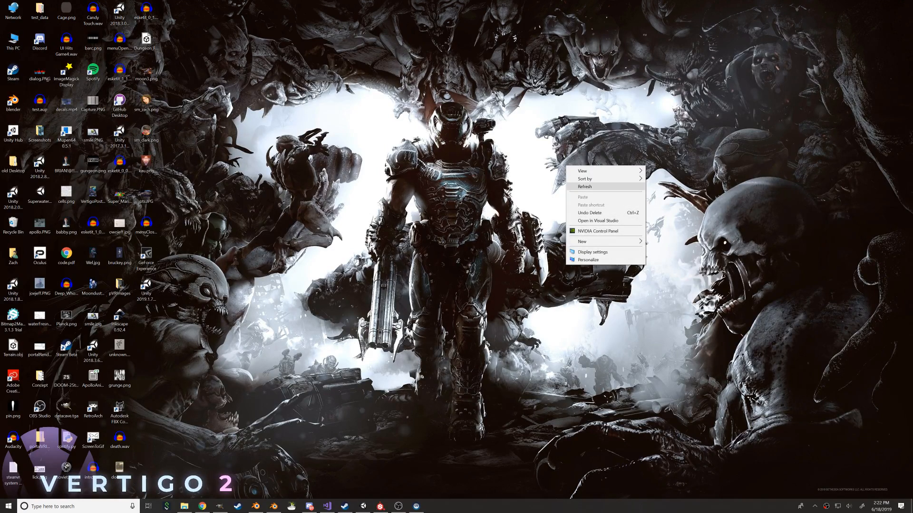
{"action": "left_click", "coordinate": [592, 252]}
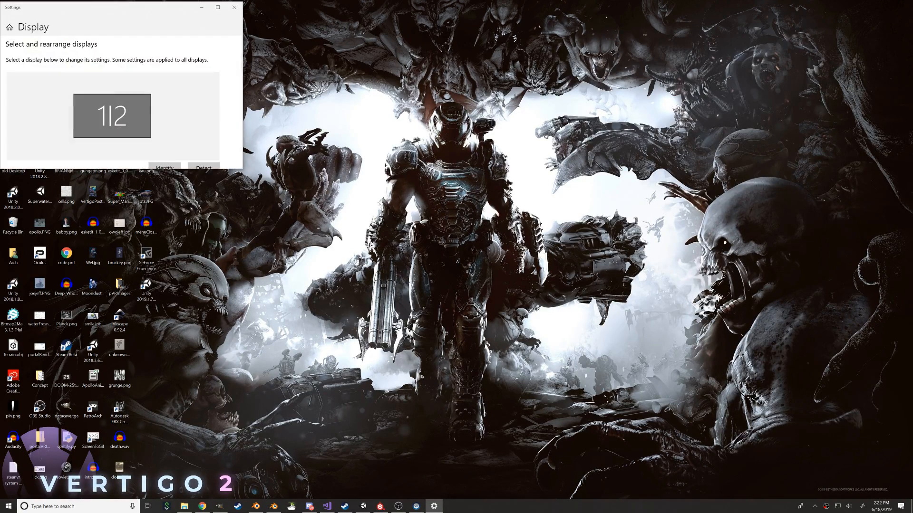
{"action": "scroll", "coordinate": [167, 123], "scroll_direction": "down", "scroll_amount": 3}
{"action": "left_click_drag", "start_coordinate": [241, 170], "coordinate": [593, 483]}
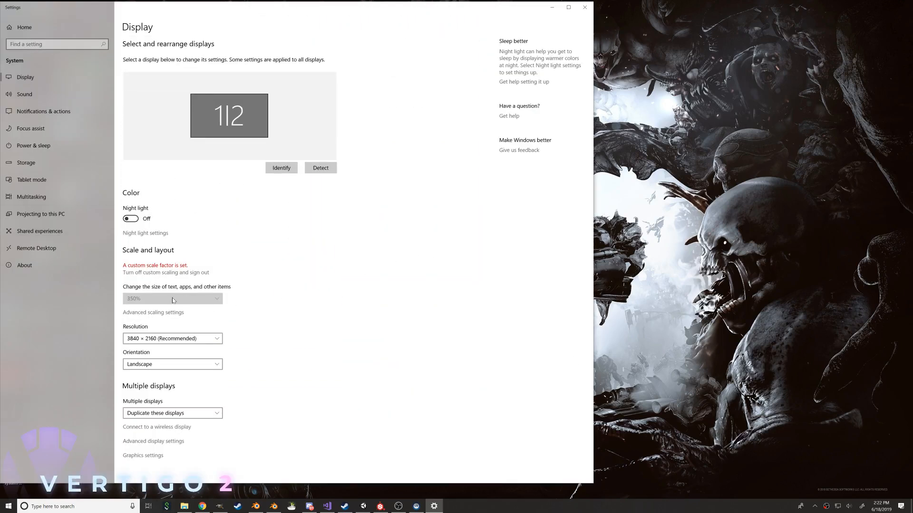
Set Multiple displays to Extend these displays and keep the changes
{"action": "left_click", "coordinate": [184, 411]}
{"action": "left_click", "coordinate": [183, 426]}
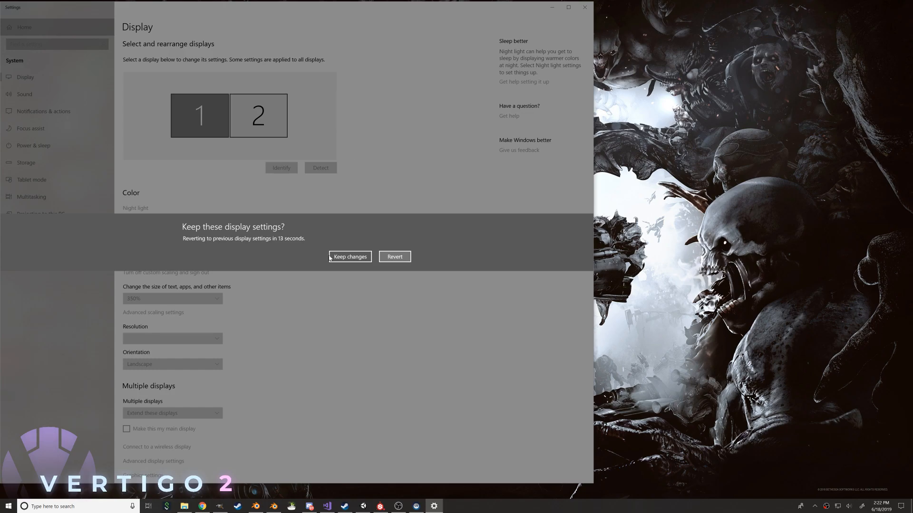
{"action": "left_click", "coordinate": [349, 255]}
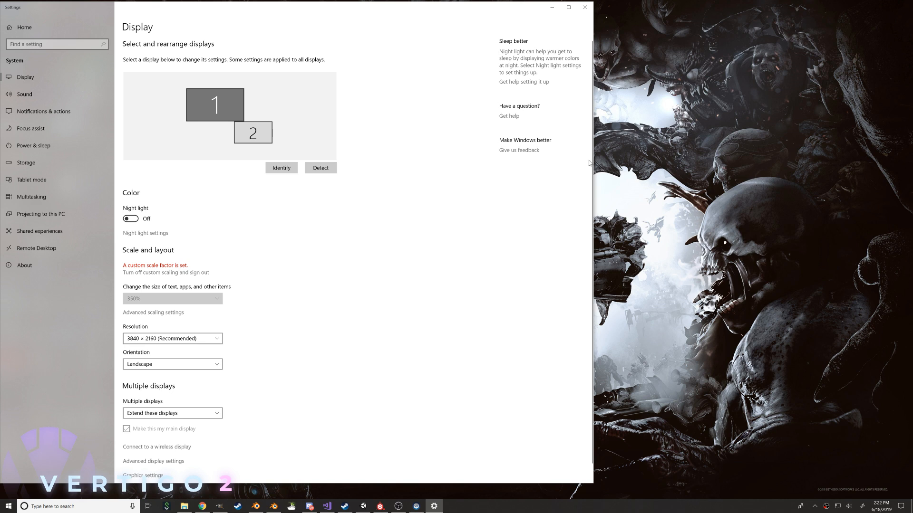
Compare the scale and resolution settings of displays 1 and 2
{"action": "left_click", "coordinate": [248, 140]}
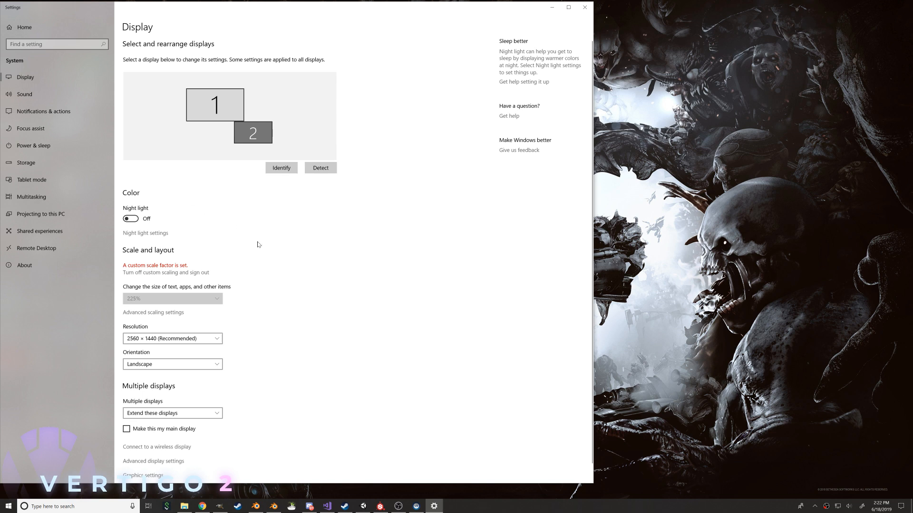
{"action": "left_click", "coordinate": [236, 107]}
{"action": "left_click", "coordinate": [253, 134]}
Switch to the YouTube Live Control Room in Chrome and move its window to the second display
{"action": "left_click", "coordinate": [202, 506]}
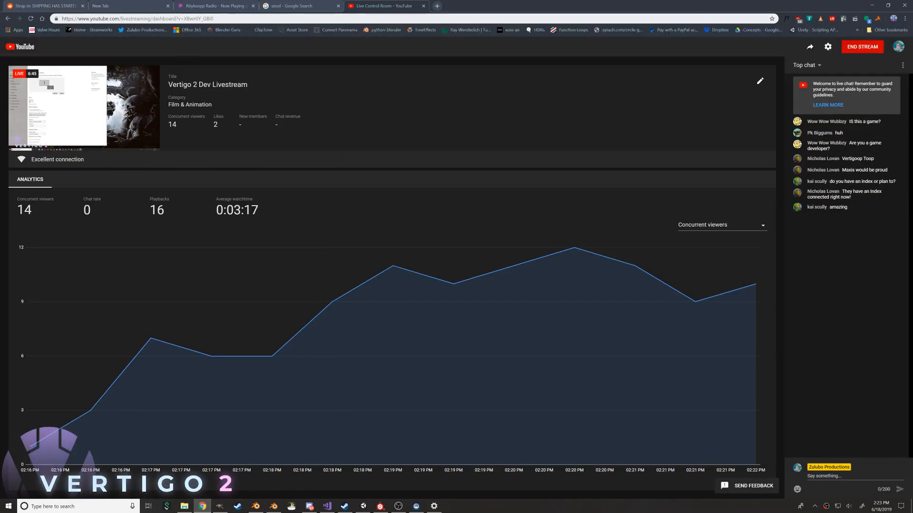
{"action": "left_click_drag", "start_coordinate": [478, 4], "coordinate": [599, 512]}
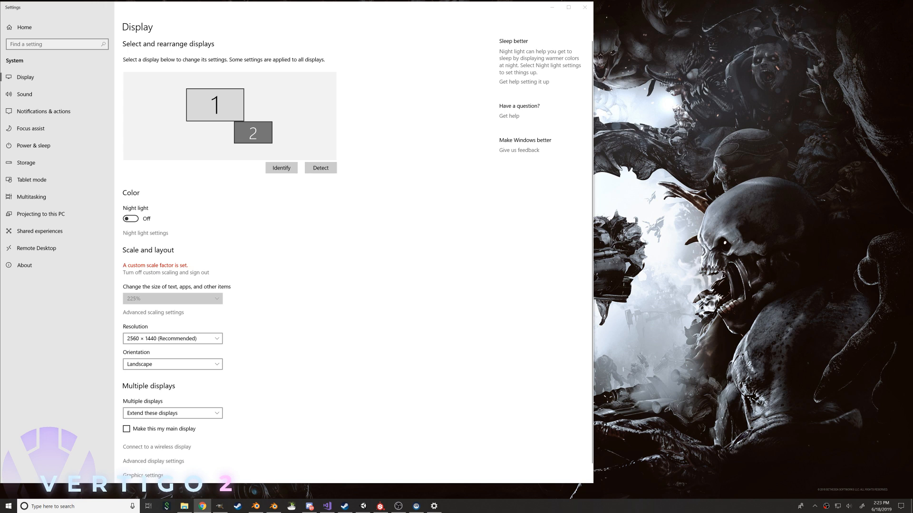
Switch to the Unity editor and duplicate the wheelCol (2) collider of the ChairPlanck chair base
{"action": "left_click", "coordinate": [416, 506]}
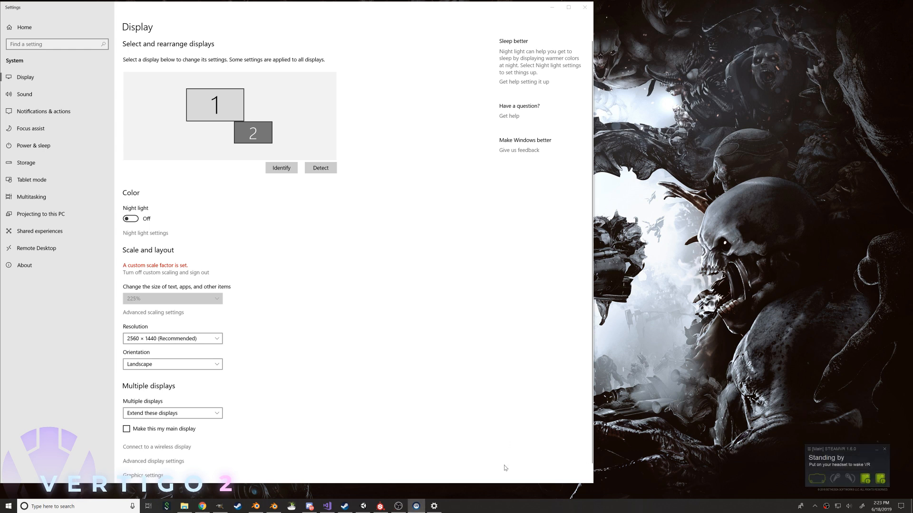
{"action": "left_click", "coordinate": [363, 506]}
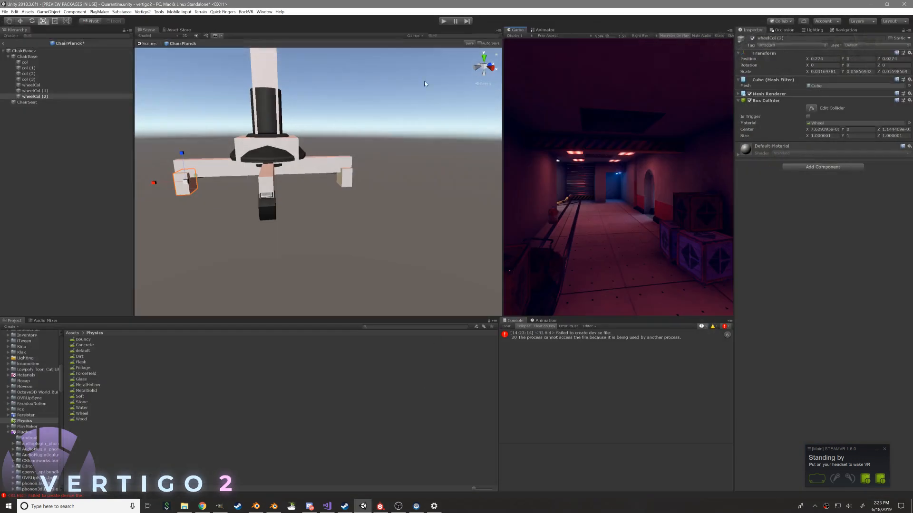
{"action": "right_click", "coordinate": [63, 96]}
{"action": "left_click", "coordinate": [82, 124]}
{"action": "left_click_drag", "start_coordinate": [222, 156], "coordinate": [314, 189], "text": "alt"}
{"action": "key", "text": "w"}
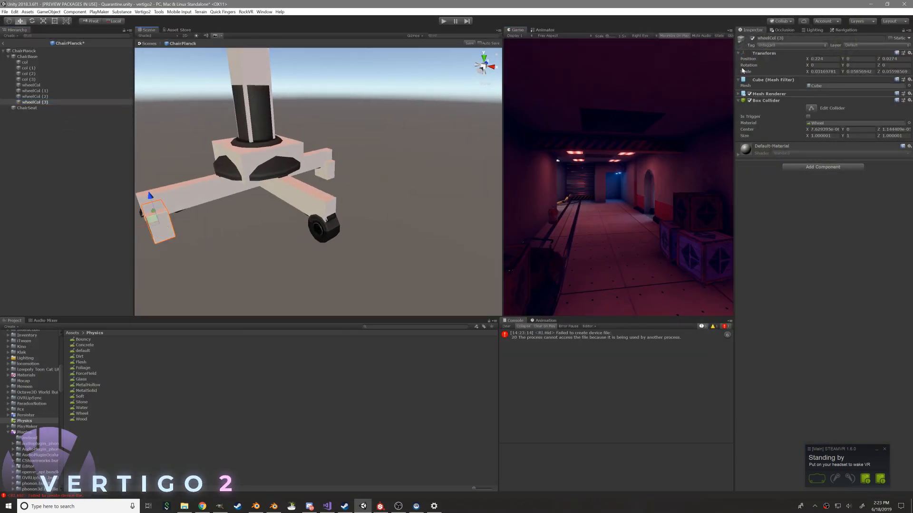
Set the duplicated wheel collider's X position to 0 and move it along Y to about -0.23, under another leg
{"action": "left_click", "coordinate": [824, 58]}
{"action": "type", "text": "0"}
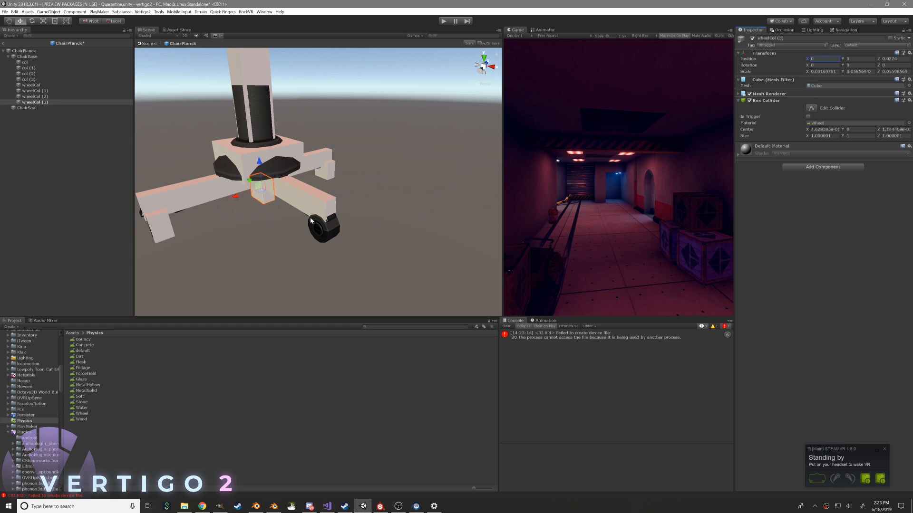
{"action": "left_click_drag", "start_coordinate": [317, 213], "coordinate": [381, 192], "text": "alt"}
{"action": "left_click_drag", "start_coordinate": [244, 191], "coordinate": [283, 194]}
Duplicate wheelCol (3), move the copy along Y to about 0.224 under the opposite leg, and select all five wheel colliders
{"action": "right_click", "coordinate": [81, 104]}
{"action": "left_click", "coordinate": [96, 133]}
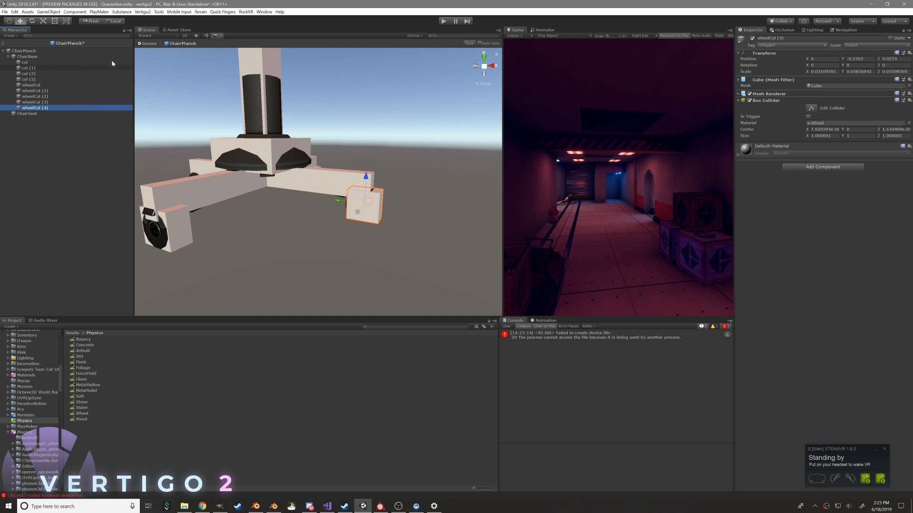
{"action": "left_click_drag", "start_coordinate": [238, 205], "coordinate": [156, 213], "text": "alt"}
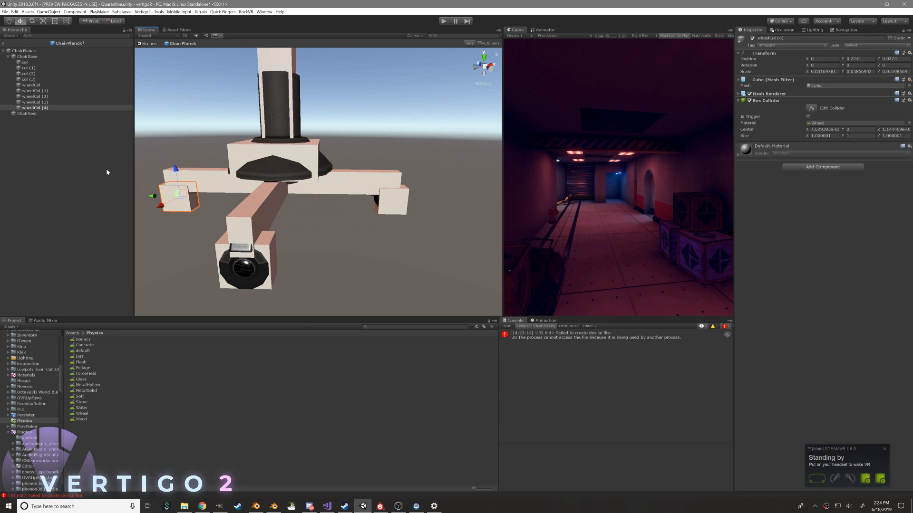
{"action": "left_click", "coordinate": [36, 164]}
{"action": "scroll", "coordinate": [147, 166], "scroll_direction": "down", "scroll_amount": 5}
{"action": "left_click_drag", "start_coordinate": [148, 167], "coordinate": [285, 183], "text": "alt"}
{"action": "left_click", "coordinate": [32, 85]}
{"action": "left_click", "coordinate": [36, 108], "text": "shift"}
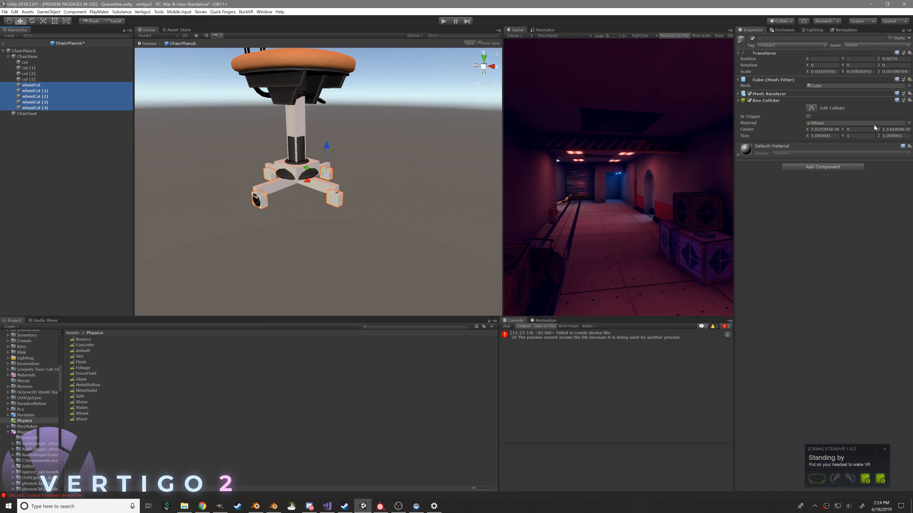
Assign the MetalSolid physic material to the colliders col through col (3), and collapse ChairBase in the hierarchy
{"action": "left_click", "coordinate": [59, 80]}
{"action": "left_click", "coordinate": [50, 62], "text": "shift"}
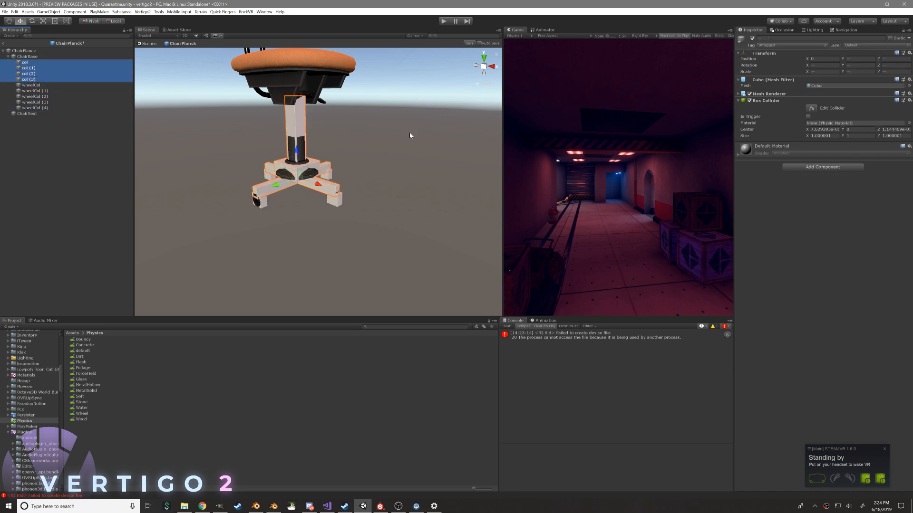
{"action": "left_click", "coordinate": [909, 123]}
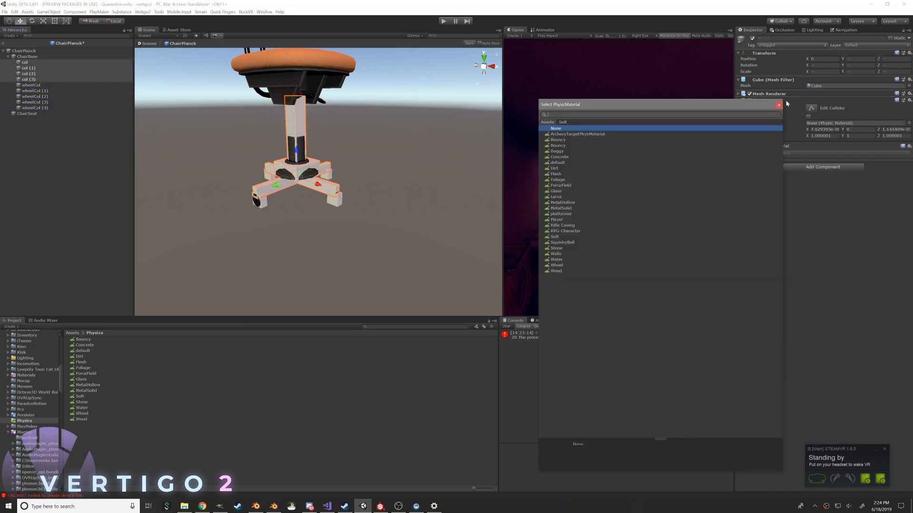
{"action": "type", "text": "met"}
{"action": "key", "text": "Down"}
{"action": "key", "text": "Down"}
{"action": "key", "text": "Return"}
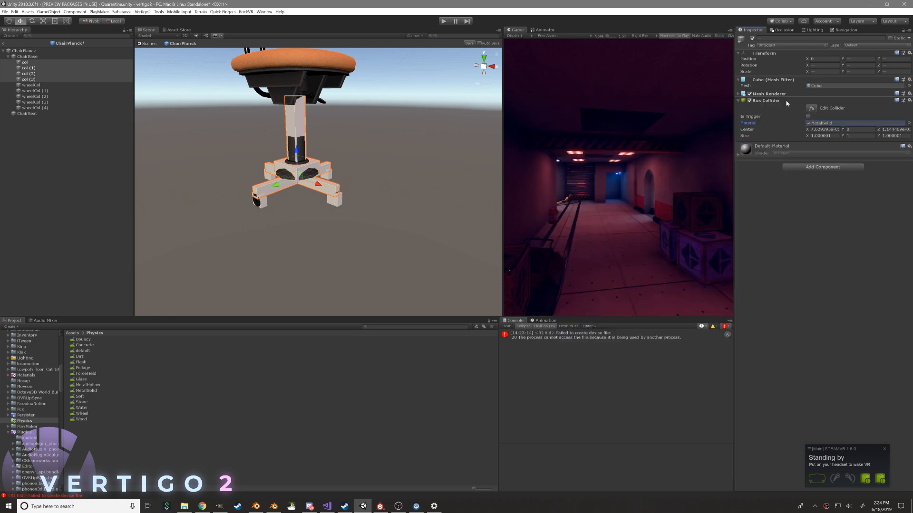
{"action": "left_click", "coordinate": [18, 57]}
{"action": "key", "text": "Left"}
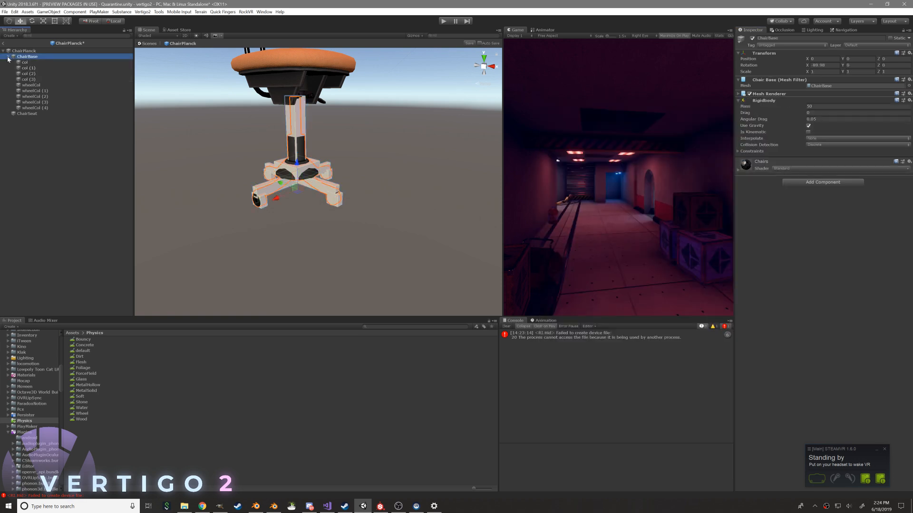
Add a Rigidbody with a mass of 20 to ChairSeat and save the prefab
{"action": "left_click", "coordinate": [39, 64]}
{"action": "middle_click_drag", "start_coordinate": [342, 113], "coordinate": [295, 173]}
{"action": "left_click_drag", "start_coordinate": [295, 173], "coordinate": [213, 151], "text": "alt"}
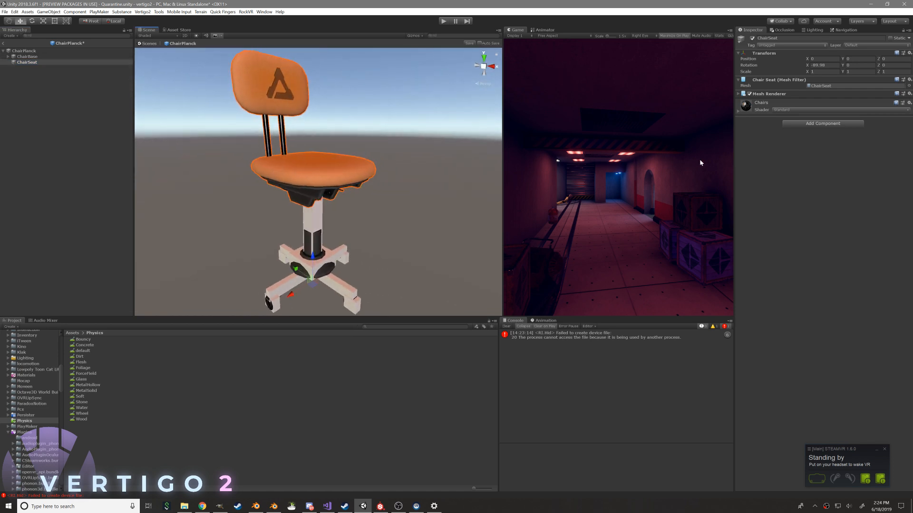
{"action": "left_click", "coordinate": [806, 123]}
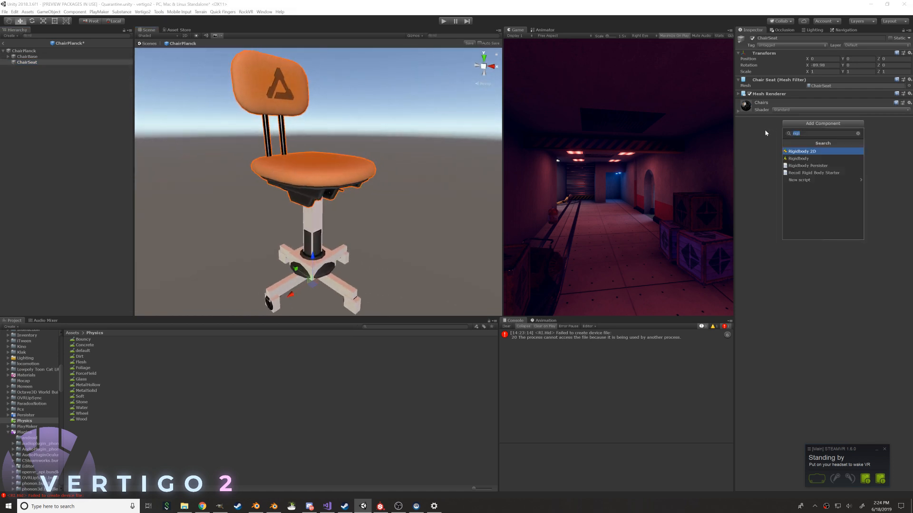
{"action": "key", "text": "Down"}
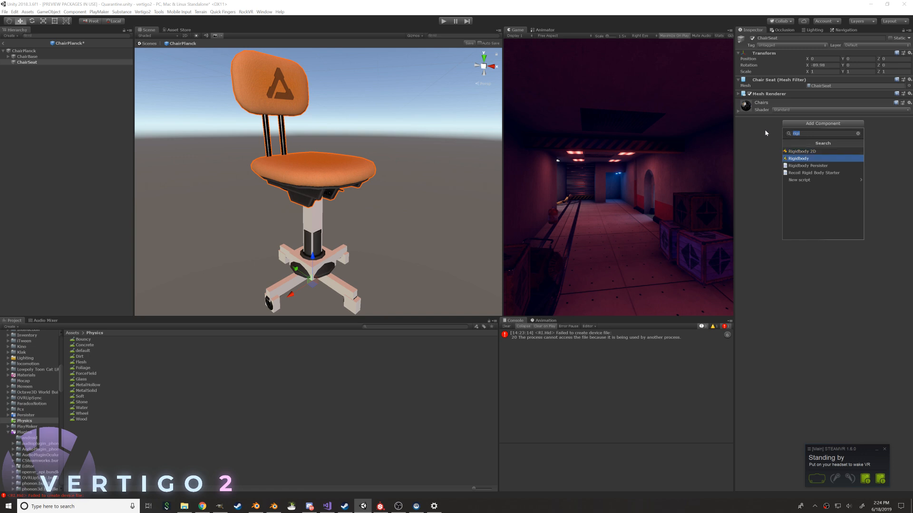
{"action": "key", "text": "Return"}
{"action": "left_click", "coordinate": [845, 106]}
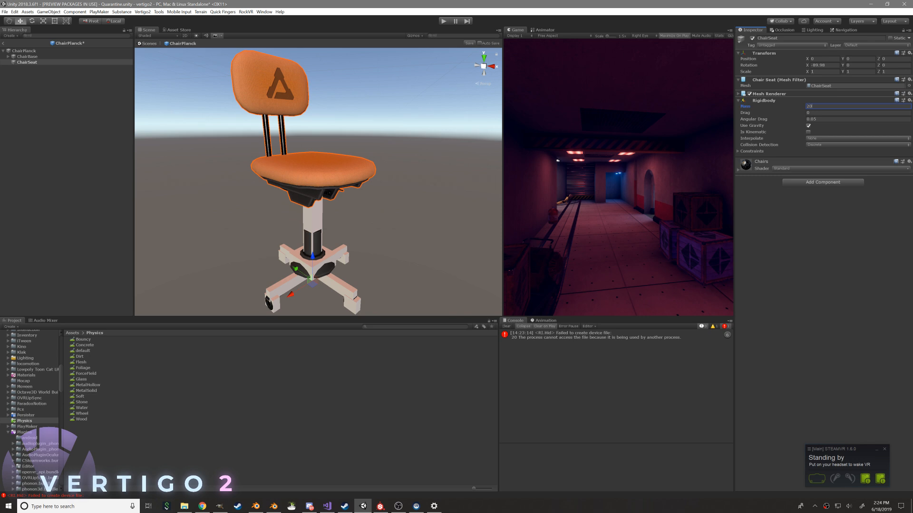
{"action": "key", "text": "Return"}
{"action": "left_click_drag", "start_coordinate": [433, 211], "coordinate": [459, 209], "text": "alt"}
{"action": "left_click_drag", "start_coordinate": [332, 167], "coordinate": [329, 204], "text": "alt"}
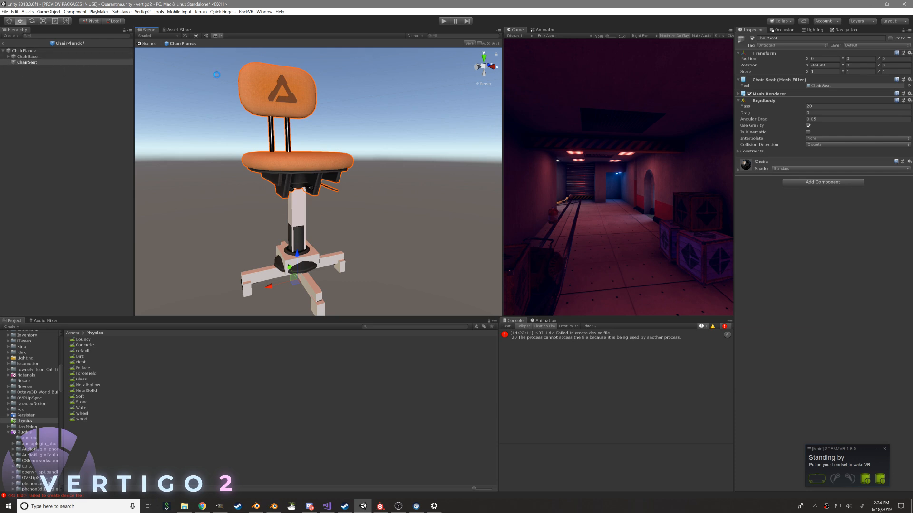
{"action": "key", "text": "ctrl+s"}
{"action": "right_click", "coordinate": [34, 63]}
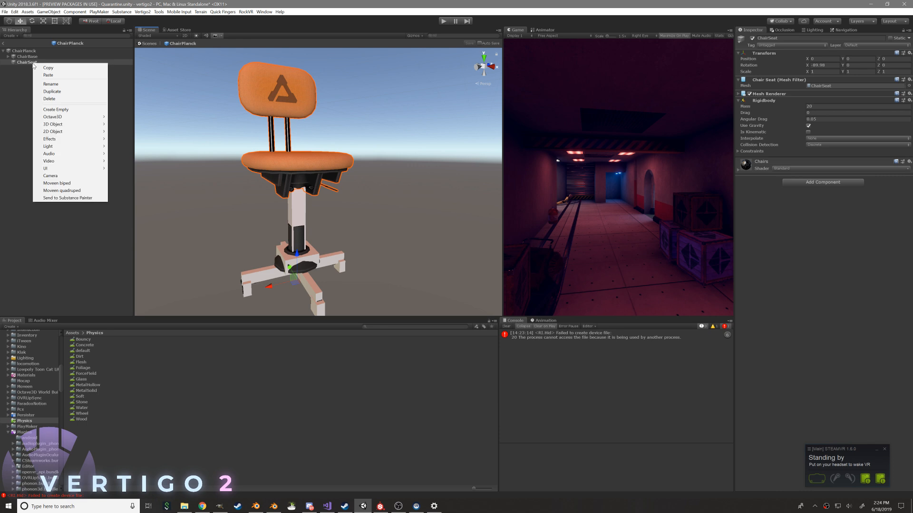
{"action": "mouse_move", "coordinate": [65, 124]}
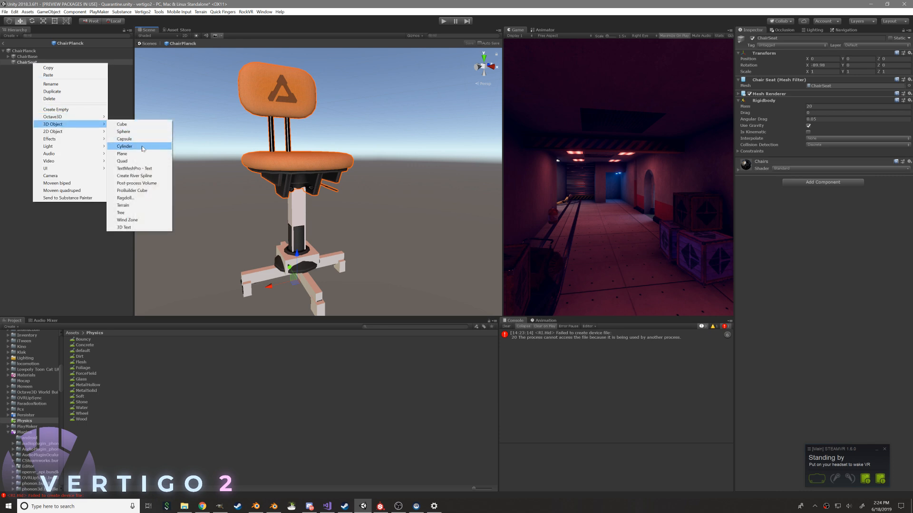
{"action": "left_click", "coordinate": [304, 190]}
{"action": "left_click_drag", "start_coordinate": [275, 178], "coordinate": [157, 209], "text": "alt"}
{"action": "left_click_drag", "start_coordinate": [100, 183], "coordinate": [304, 181], "text": "alt"}
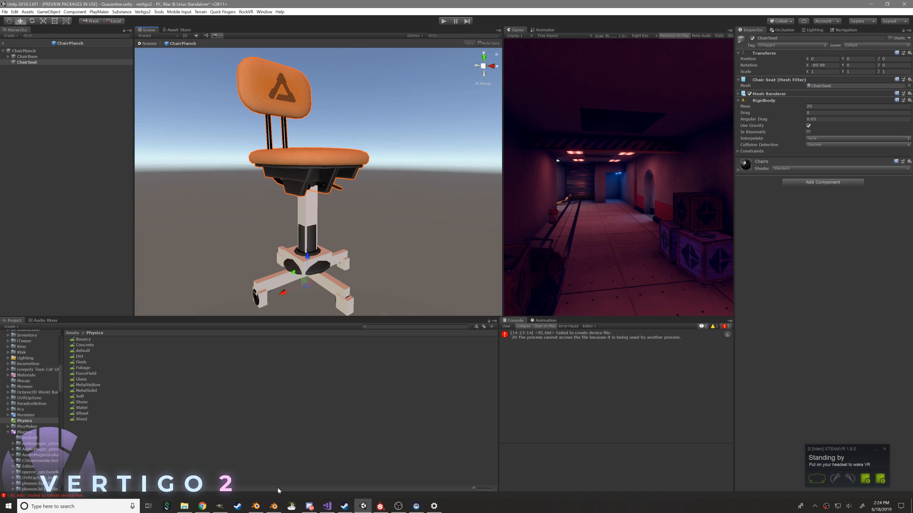
Switch to the Blender art file with the low-poly chairs, examine ChairSeat_LO, and save and close the file
{"action": "left_click", "coordinate": [274, 472]}
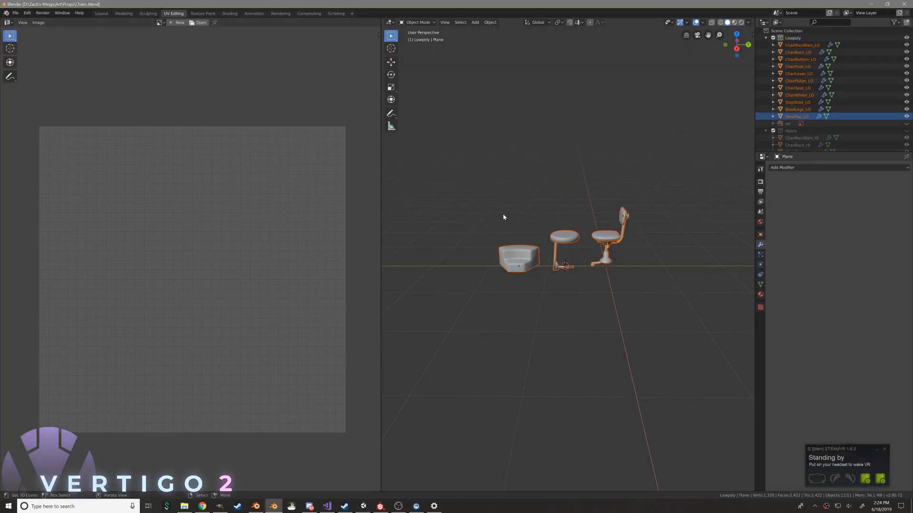
{"action": "scroll", "coordinate": [585, 197], "scroll_direction": "up", "scroll_amount": 5}
{"action": "middle_click_drag", "start_coordinate": [669, 180], "coordinate": [584, 250], "text": "shift"}
{"action": "middle_click_drag", "start_coordinate": [584, 250], "coordinate": [561, 257]}
{"action": "right_click", "coordinate": [577, 232]}
{"action": "scroll", "coordinate": [574, 256], "scroll_direction": "up", "scroll_amount": 5}
{"action": "scroll", "coordinate": [557, 276], "scroll_direction": "down", "scroll_amount": 5}
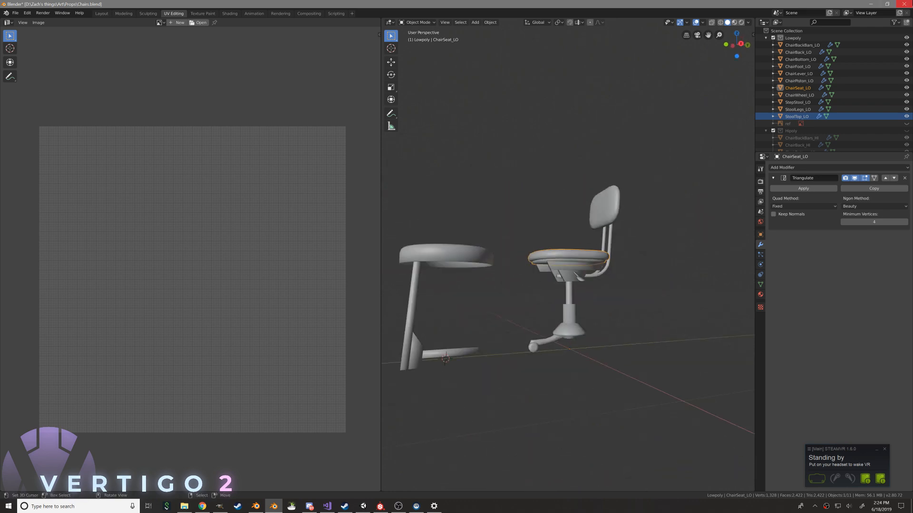
{"action": "key", "text": "ctrl+s"}
{"action": "left_click", "coordinate": [909, 2]}
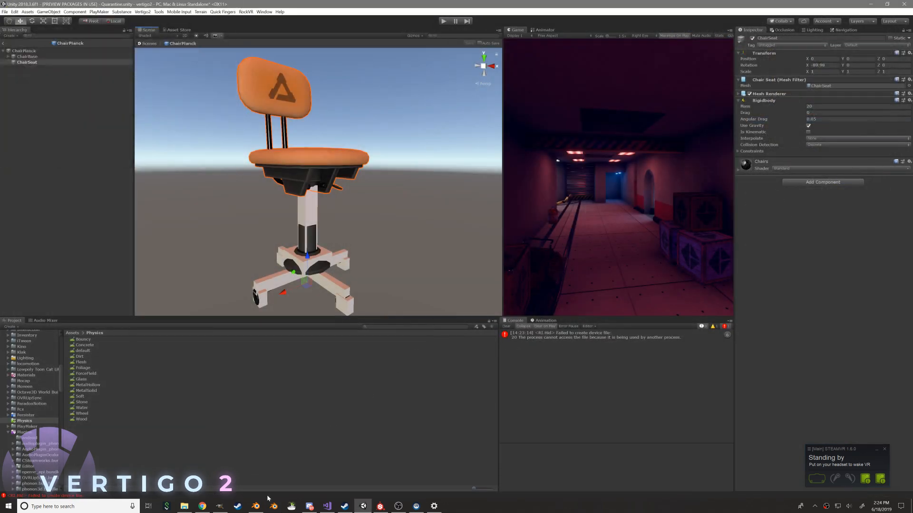
Switch to Chairs.blend from the Vertigo 2 assets in Blender and enter edit mode on ChairSeat
{"action": "left_click", "coordinate": [274, 506]}
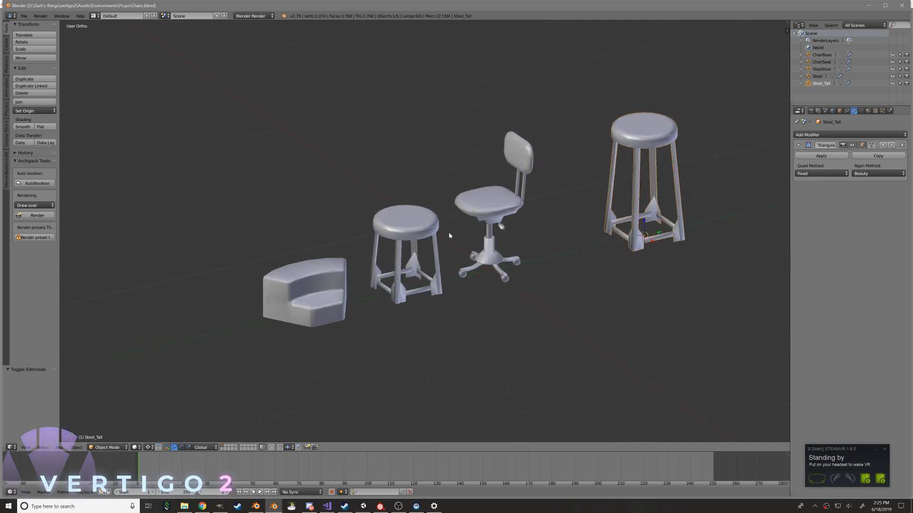
{"action": "scroll", "coordinate": [449, 236], "scroll_direction": "up", "scroll_amount": 4}
{"action": "right_click", "coordinate": [509, 183]}
{"action": "middle_click_drag", "start_coordinate": [452, 280], "coordinate": [417, 237]}
{"action": "key", "text": "Tab"}
{"action": "scroll", "coordinate": [489, 312], "scroll_direction": "up", "scroll_amount": 4}
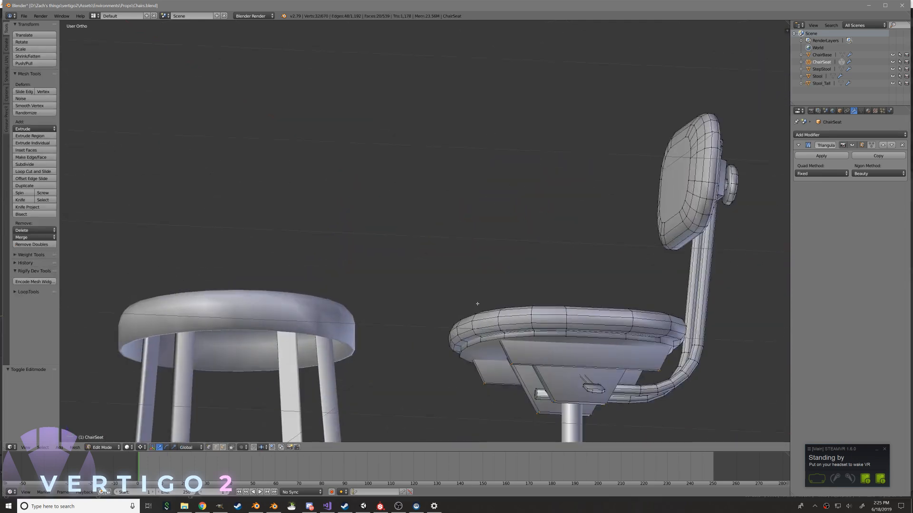
{"action": "middle_click_drag", "start_coordinate": [488, 313], "coordinate": [346, 238]}
{"action": "key", "text": "l"}
{"action": "middle_click_drag", "start_coordinate": [403, 233], "coordinate": [383, 195]}
{"action": "key", "text": "z"}
{"action": "key", "text": "space"}
{"action": "type", "text": "conb"}
{"action": "key", "text": "BackSpace"}
{"action": "type", "text": "ve"}
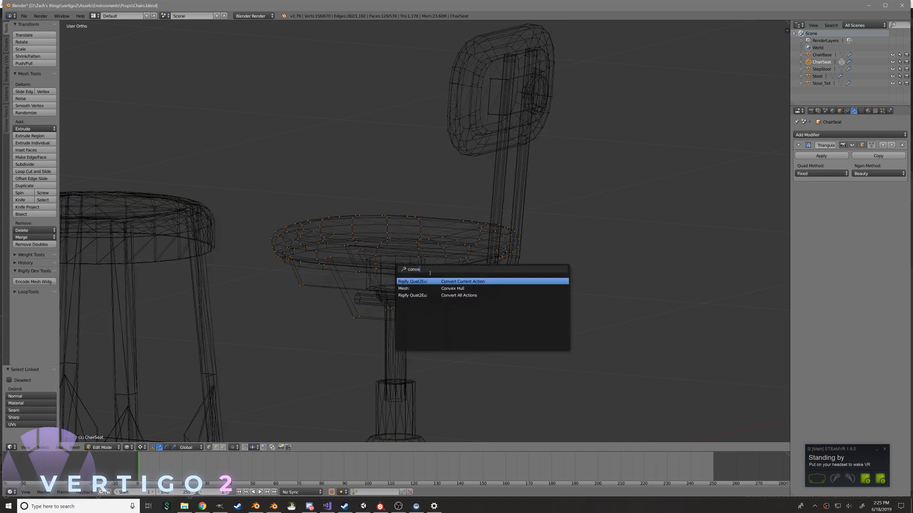
{"action": "key", "text": "Escape"}
{"action": "key", "text": "z"}
Select the seat cushion's linked geometry, duplicate it in place, and separate the copy into its own object
{"action": "mouse_move", "coordinate": [434, 276]}
{"action": "middle_mouse_down"}
{"action": "mouse_move", "coordinate": [437, 245]}
{"action": "mouse_move", "coordinate": [399, 241]}
{"action": "mouse_move", "coordinate": [424, 247]}
{"action": "middle_mouse_up"}
{"action": "right_click", "coordinate": [391, 238]}
{"action": "key", "text": "l"}
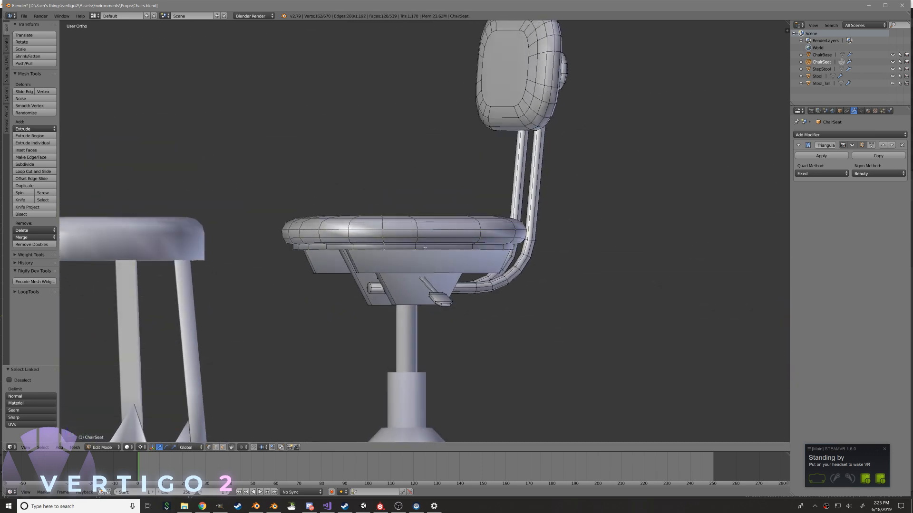
{"action": "key", "text": "shift+d"}
{"action": "right_click", "coordinate": [437, 185]}
{"action": "key", "text": "p"}
{"action": "left_click", "coordinate": [438, 186]}
{"action": "key", "text": "Tab"}
{"action": "right_click", "coordinate": [392, 222]}
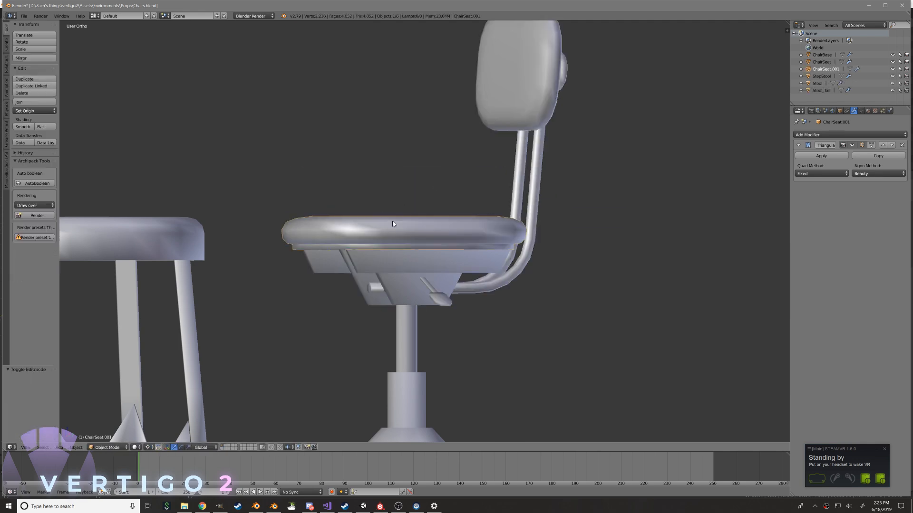
Rename the separated seat cushion object to ChairSeatCol
{"action": "left_click", "coordinate": [840, 111]}
{"action": "left_click", "coordinate": [835, 135]}
{"action": "left_click_drag", "start_coordinate": [835, 135], "coordinate": [828, 135]}
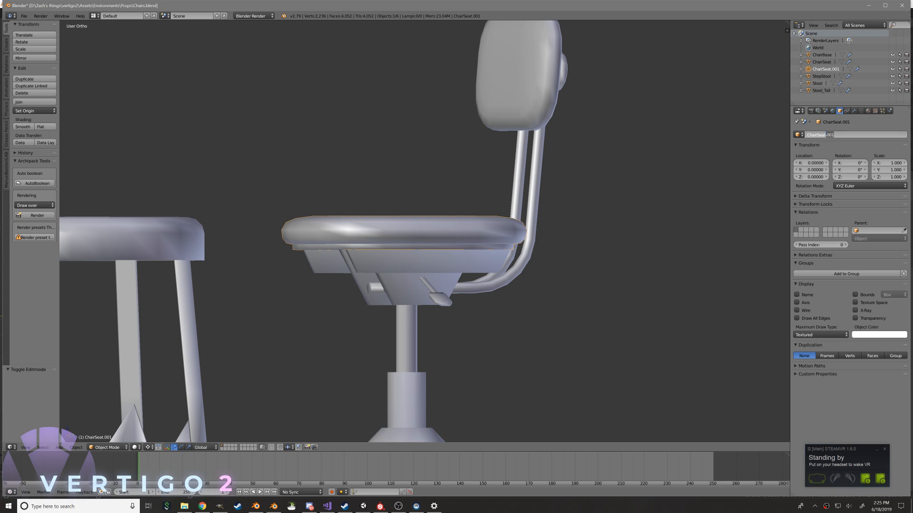
{"action": "type", "text": "Col"}
{"action": "key", "text": "Return"}
Build a Convex Hull from the whole ChairSeatCol mesh and return to object mode in wireframe display
{"action": "key", "text": "Tab"}
{"action": "middle_click_drag", "start_coordinate": [475, 228], "coordinate": [515, 247]}
{"action": "key", "text": "Tab"}
{"action": "key", "text": "Tab"}
{"action": "key", "text": "space"}
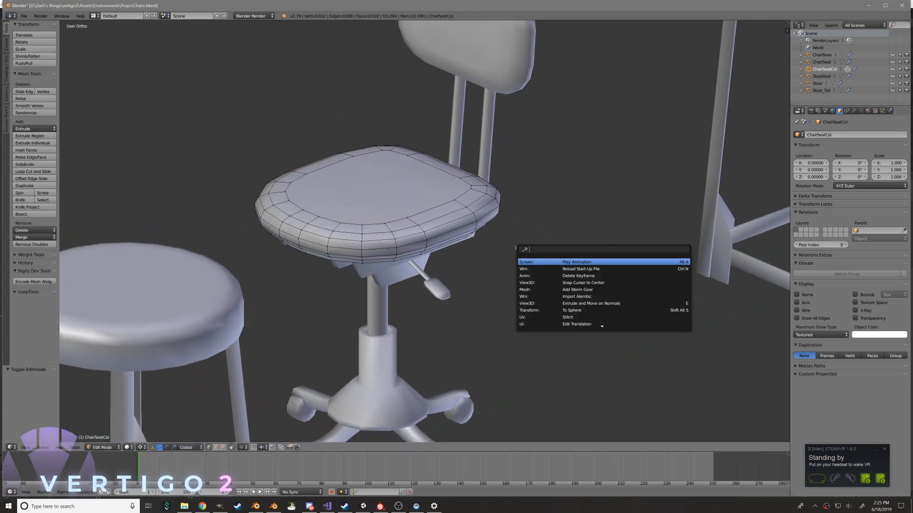
{"action": "key", "text": "Escape"}
{"action": "key", "text": "a"}
{"action": "key", "text": "space"}
{"action": "type", "text": "convex"}
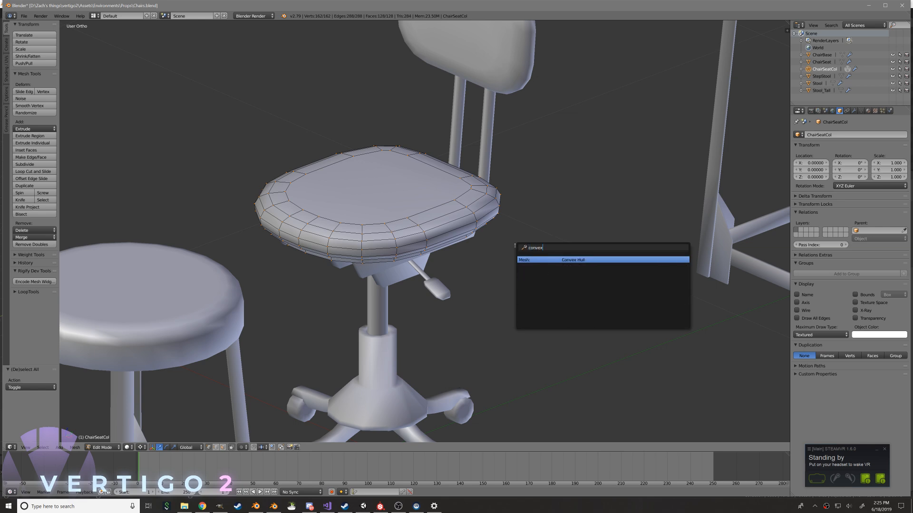
{"action": "key", "text": "Return"}
{"action": "middle_click_drag", "start_coordinate": [542, 245], "coordinate": [483, 239]}
{"action": "key", "text": "z"}
{"action": "key", "text": "Tab"}
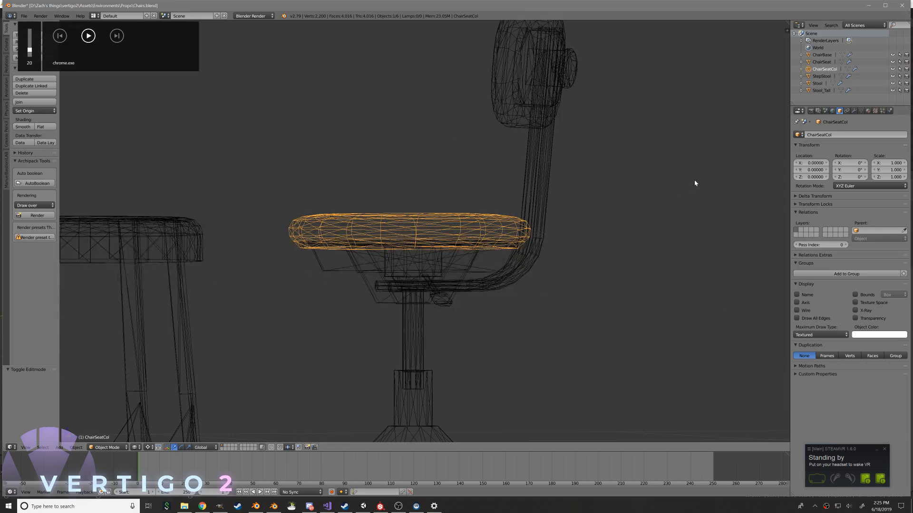
Add a Decimate modifier to ChairSeatCol and remove its Triangulate modifier
{"action": "left_click", "coordinate": [854, 111]}
{"action": "left_click", "coordinate": [830, 135]}
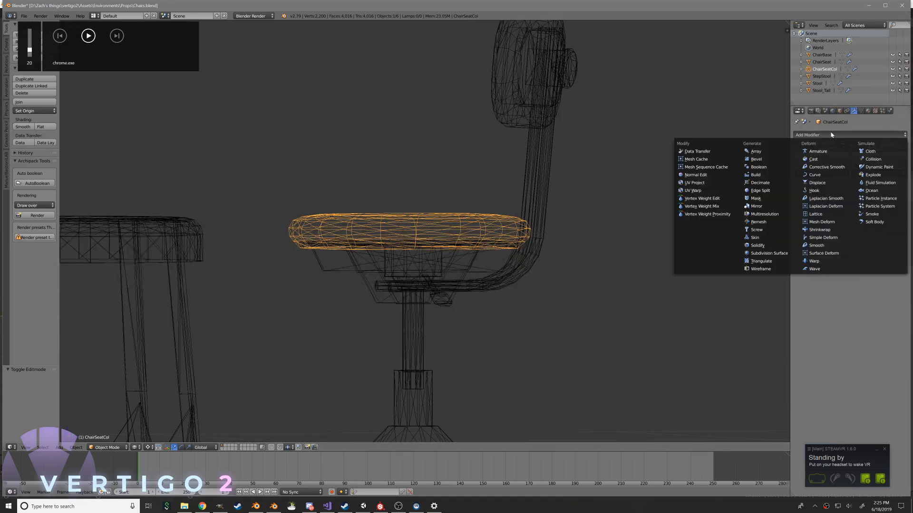
{"action": "left_click", "coordinate": [760, 183]}
{"action": "left_click", "coordinate": [902, 145]}
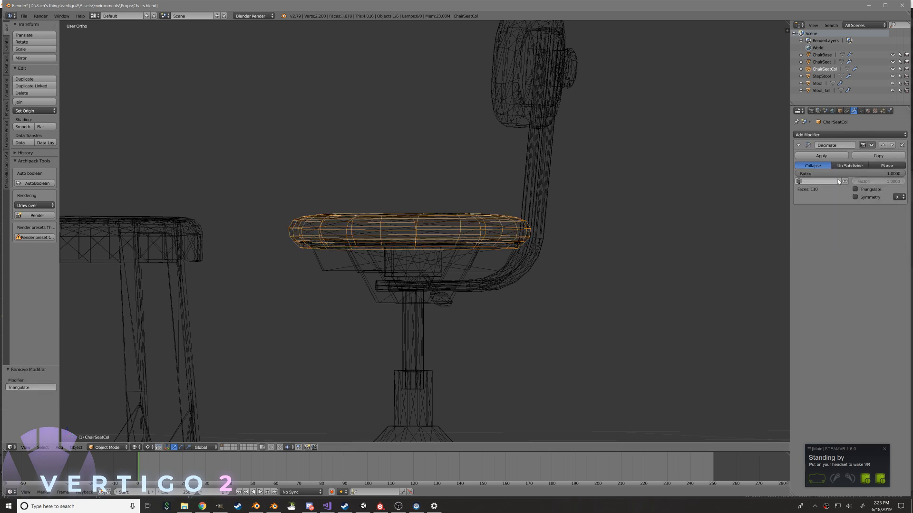
Try to simplify ChairSeatCol by lowering the Decimate ratio to about 0.15
{"action": "left_click_drag", "start_coordinate": [817, 175], "coordinate": [754, 174]}
{"action": "middle_click_drag", "start_coordinate": [483, 194], "coordinate": [540, 229]}
{"action": "key", "text": "z"}
{"action": "middle_click_drag", "start_coordinate": [618, 209], "coordinate": [640, 222]}
{"action": "left_click_drag", "start_coordinate": [836, 174], "coordinate": [805, 174]}
{"action": "key", "text": "z"}
{"action": "mouse_move", "coordinate": [621, 165]}
{"action": "middle_mouse_down"}
{"action": "mouse_move", "coordinate": [606, 184]}
{"action": "mouse_move", "coordinate": [687, 165]}
{"action": "middle_mouse_up"}
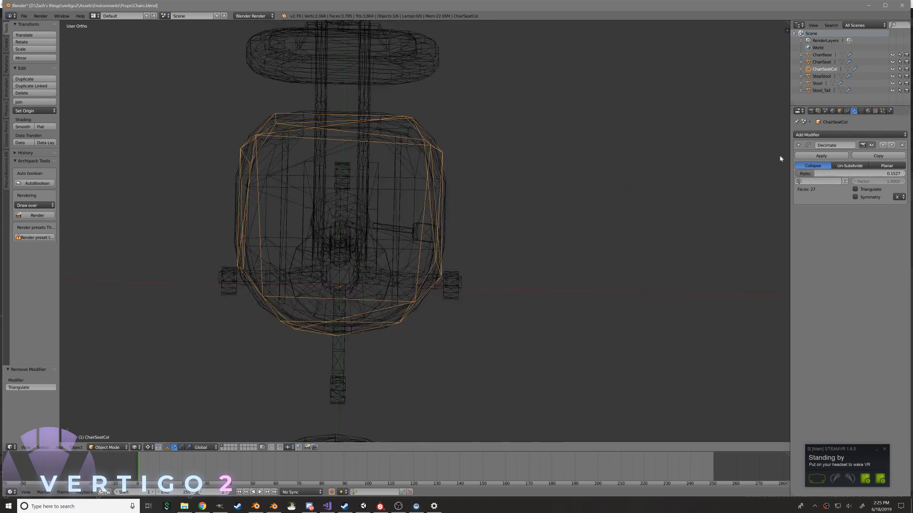
Remove the Decimate modifier from ChairSeatCol
{"action": "left_click_drag", "start_coordinate": [835, 174], "coordinate": [910, 174]}
{"action": "left_click", "coordinate": [902, 145]}
{"action": "middle_click_drag", "start_coordinate": [618, 181], "coordinate": [544, 138]}
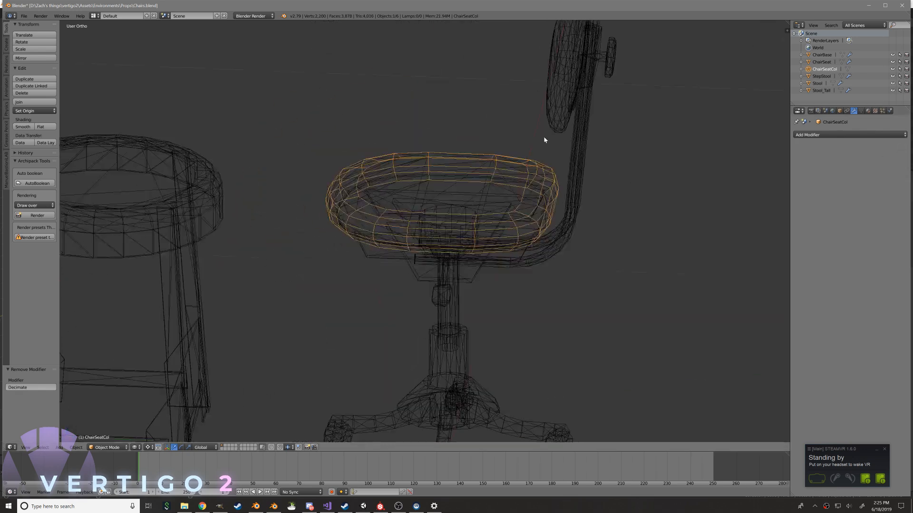
Separate the backrest cushion from the ChairSeat mesh into its own object
{"action": "key", "text": "z"}
{"action": "scroll", "coordinate": [456, 199], "scroll_direction": "down", "scroll_amount": 5}
{"action": "middle_click_drag", "start_coordinate": [456, 199], "coordinate": [477, 212]}
{"action": "scroll", "coordinate": [434, 214], "scroll_direction": "up", "scroll_amount": 1}
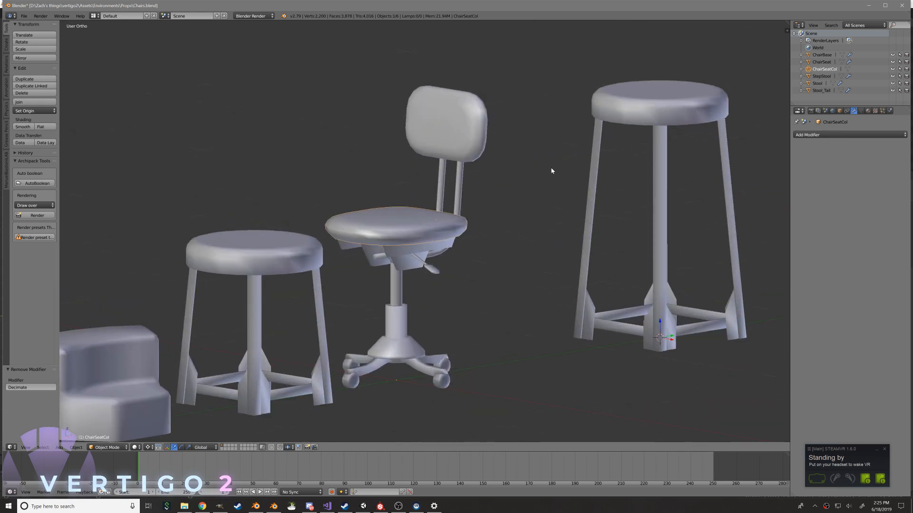
{"action": "right_click", "coordinate": [455, 134]}
{"action": "key", "text": "Tab"}
{"action": "middle_click_drag", "start_coordinate": [455, 134], "coordinate": [418, 119]}
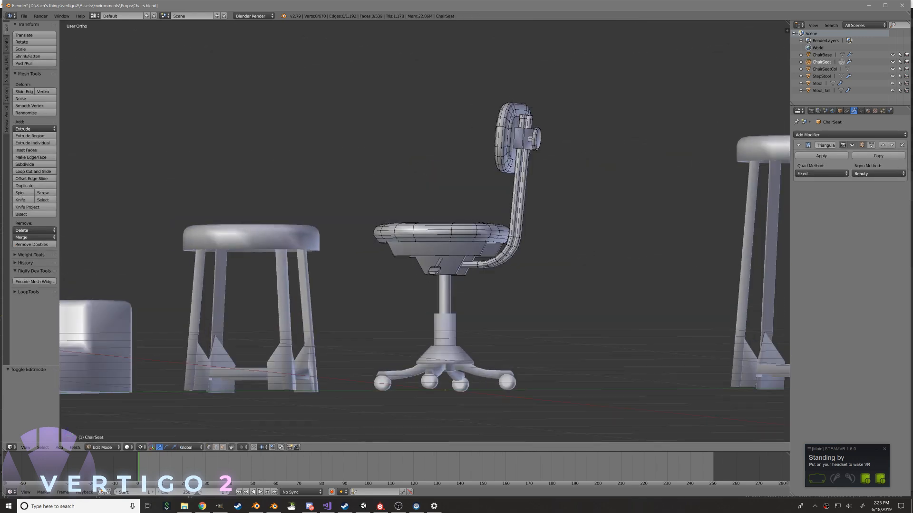
{"action": "key", "text": "l"}
{"action": "key", "text": "p"}
{"action": "left_click", "coordinate": [520, 120]}
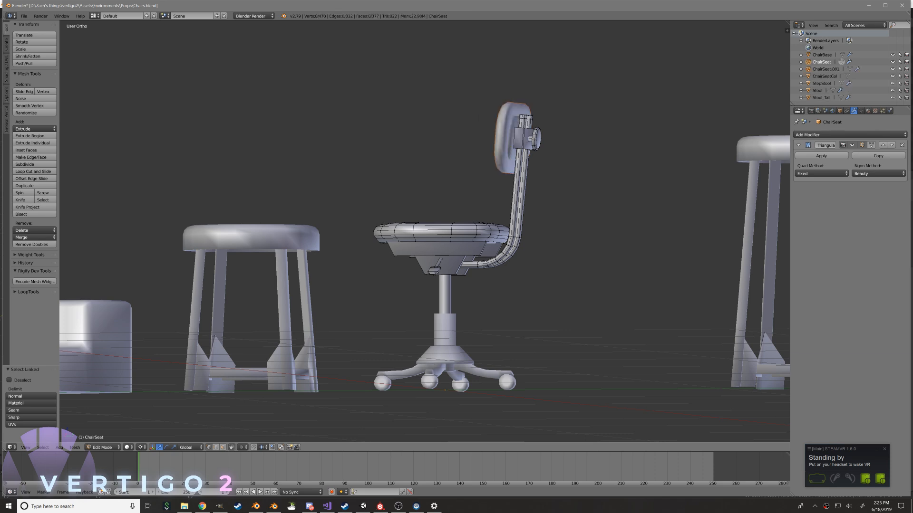
Select the separated backrest object in wireframe display and rename it ChairBackCollider
{"action": "key", "text": "Tab"}
{"action": "right_click", "coordinate": [515, 123]}
{"action": "middle_click_drag", "start_coordinate": [515, 123], "coordinate": [540, 130]}
{"action": "key", "text": "z"}
{"action": "left_click", "coordinate": [839, 110]}
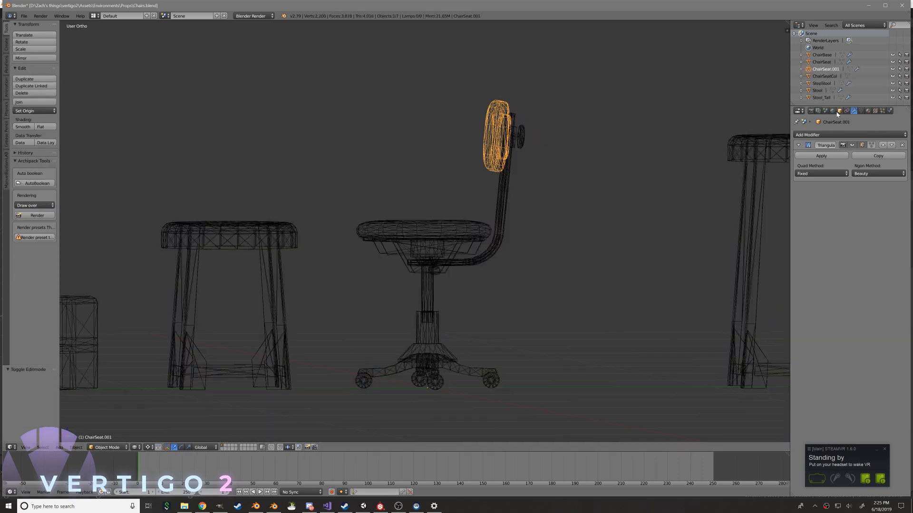
{"action": "left_click", "coordinate": [827, 135]}
{"action": "type", "text": "Cha"}
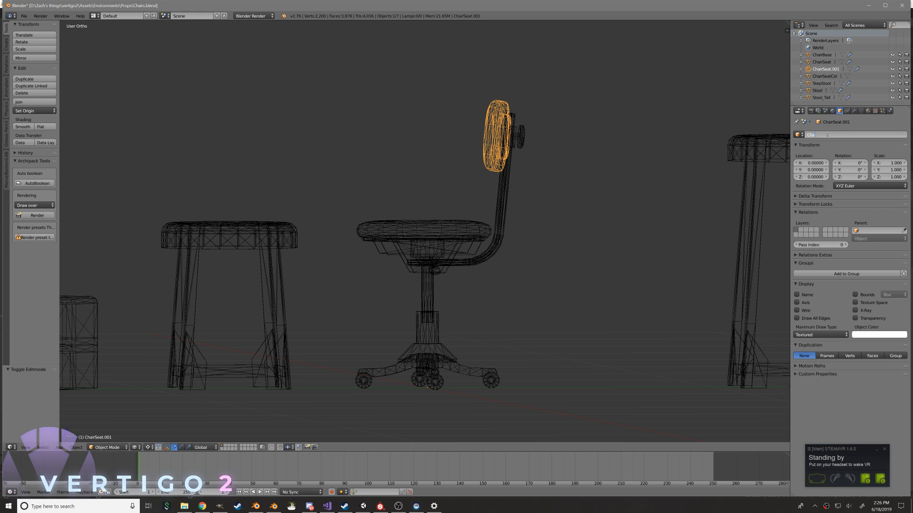
{"action": "type", "text": "irBackCollider"}
{"action": "key", "text": "Return"}
Build a Convex Hull from the whole ChairBackCollider mesh
{"action": "middle_click_drag", "start_coordinate": [521, 124], "coordinate": [548, 128]}
{"action": "key", "text": "Tab"}
{"action": "key", "text": "a"}
{"action": "key", "text": "space"}
{"action": "type", "text": "conve"}
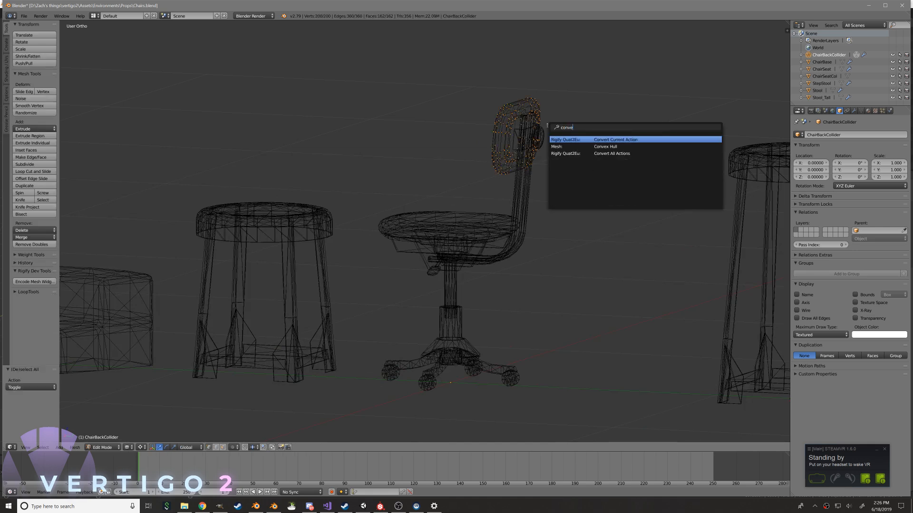
{"action": "key", "text": "Down"}
{"action": "key", "text": "Return"}
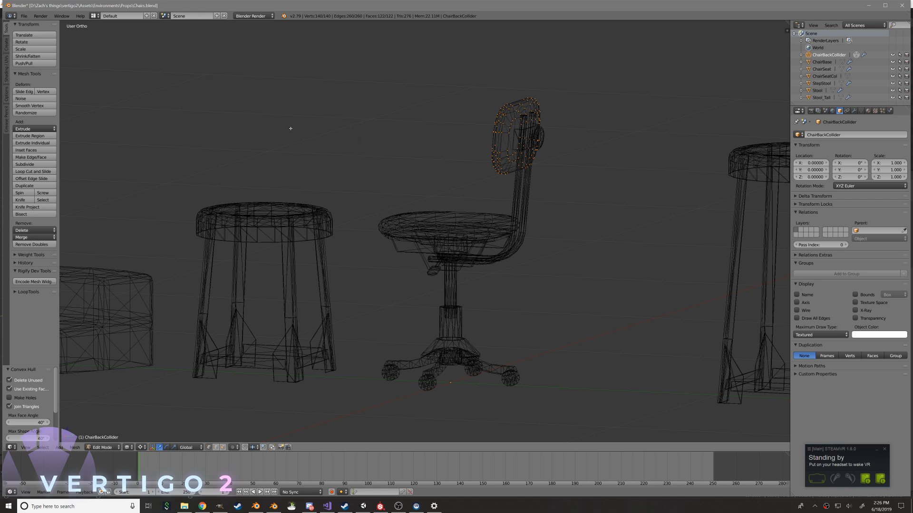
Return to object mode with solid shading, save over the chairs Blender file, and switch to Unity
{"action": "middle_click_drag", "start_coordinate": [333, 135], "coordinate": [434, 159]}
{"action": "key", "text": "Tab"}
{"action": "key", "text": "z"}
{"action": "mouse_move", "coordinate": [519, 134]}
{"action": "middle_mouse_down", "text": "shift"}
{"action": "mouse_move", "coordinate": [487, 176]}
{"action": "mouse_move", "coordinate": [436, 173]}
{"action": "mouse_move", "coordinate": [495, 200]}
{"action": "mouse_move", "coordinate": [403, 198]}
{"action": "middle_mouse_up", "text": "shift"}
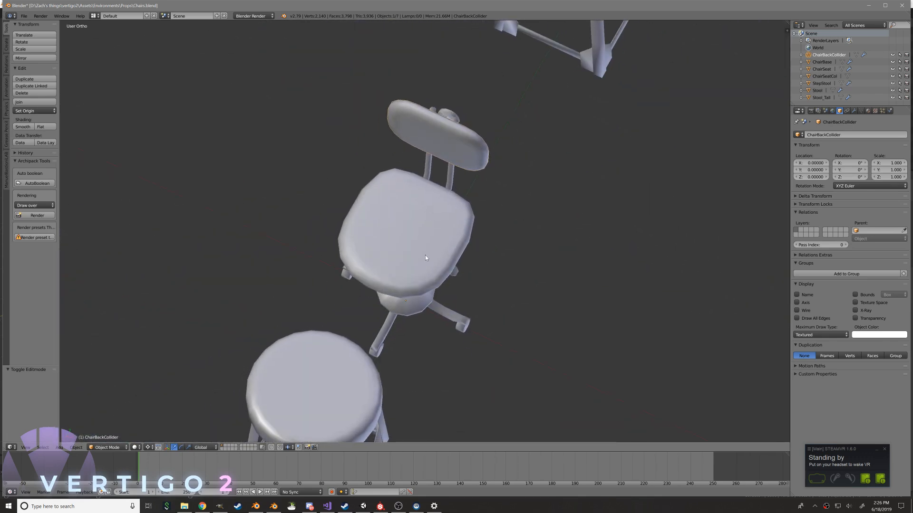
{"action": "key", "text": "ctrl+s"}
{"action": "key", "text": "Return"}
{"action": "key", "text": "alt+Tab"}
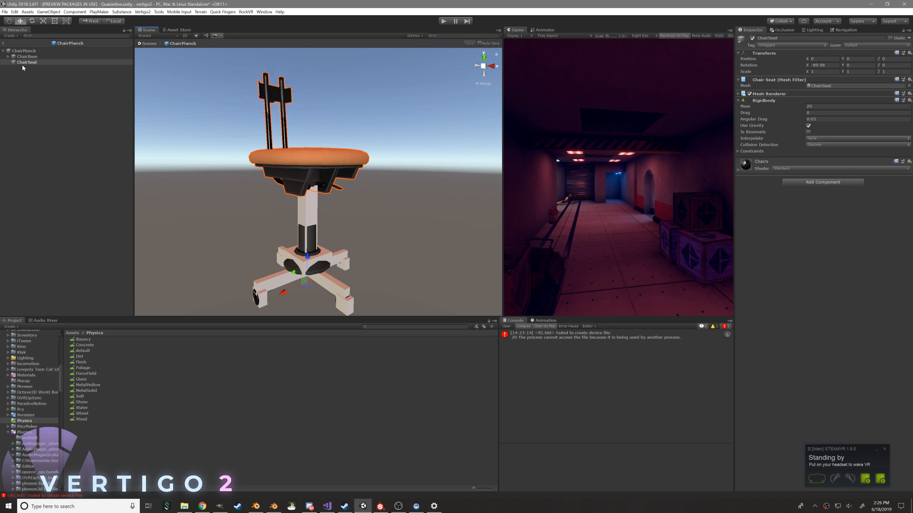
Switch back to the chairs file in Blender and examine ChairBackCollider against the chair in wireframe display
{"action": "key", "text": "alt+Tab"}
{"action": "left_click", "coordinate": [418, 204]}
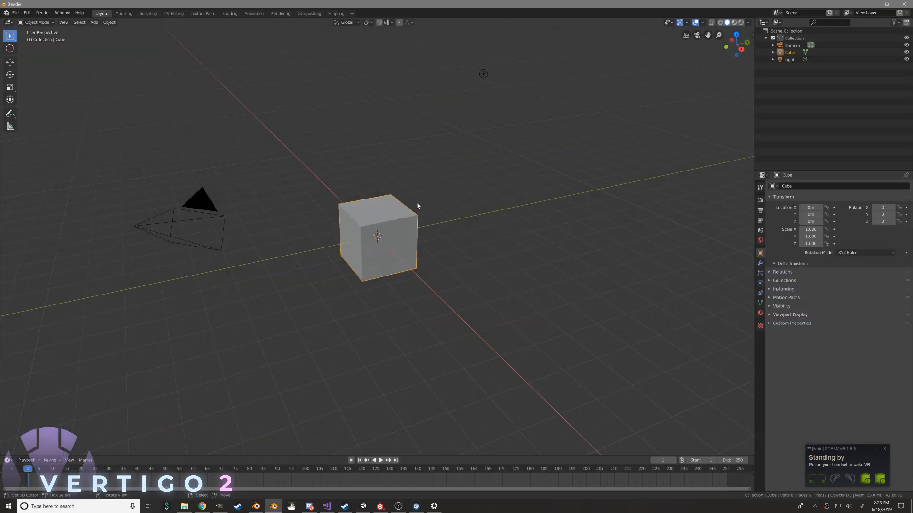
{"action": "key", "text": "alt+Tab"}
{"action": "left_click", "coordinate": [587, 128]}
{"action": "key", "text": "z"}
{"action": "key", "text": "g"}
{"action": "right_click", "coordinate": [317, 149]}
{"action": "middle_click_drag", "start_coordinate": [430, 137], "coordinate": [353, 131]}
{"action": "middle_click_drag", "start_coordinate": [454, 148], "coordinate": [393, 175], "text": "shift"}
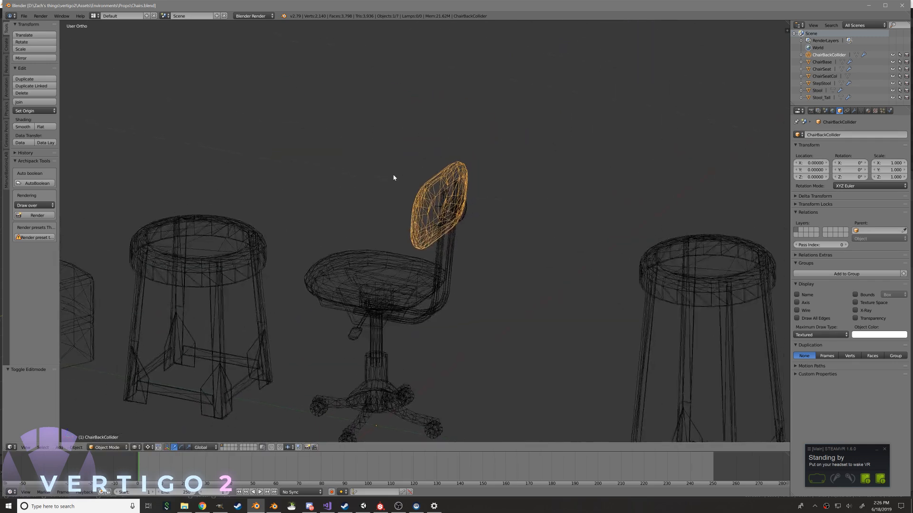
{"action": "scroll", "coordinate": [455, 173], "scroll_direction": "up", "scroll_amount": 4}
{"action": "middle_click_drag", "start_coordinate": [454, 172], "coordinate": [463, 163]}
Copy ChairBackCollider, undo the backrest's separation from ChairSeat, and paste the collider back into the scene
{"action": "key", "text": "ctrl+z"}
{"action": "key", "text": "ctrl+shift+z"}
{"action": "key", "text": "ctrl+c"}
{"action": "key", "text": "ctrl+z"}
{"action": "key", "text": "ctrl+z"}
{"action": "key", "text": "ctrl+z"}
{"action": "key", "text": "ctrl+z"}
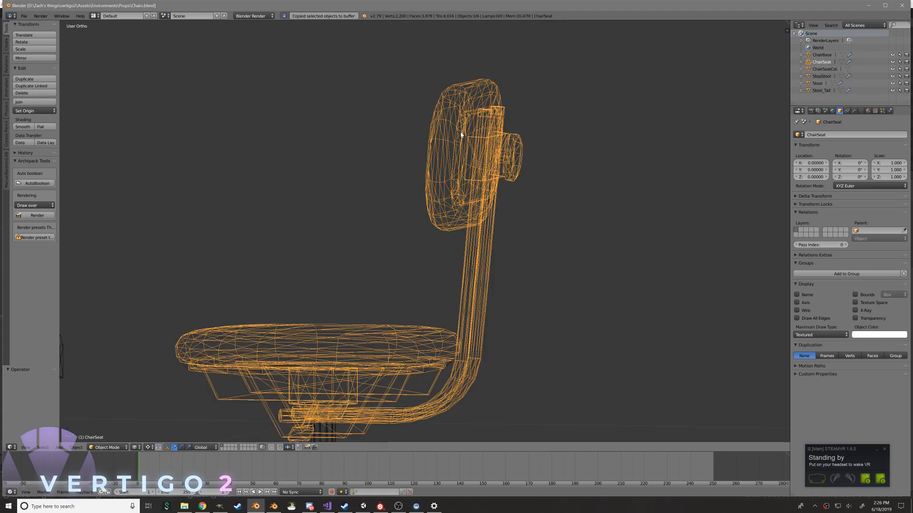
{"action": "middle_click_drag", "start_coordinate": [459, 134], "coordinate": [470, 141]}
{"action": "key", "text": "ctrl+v"}
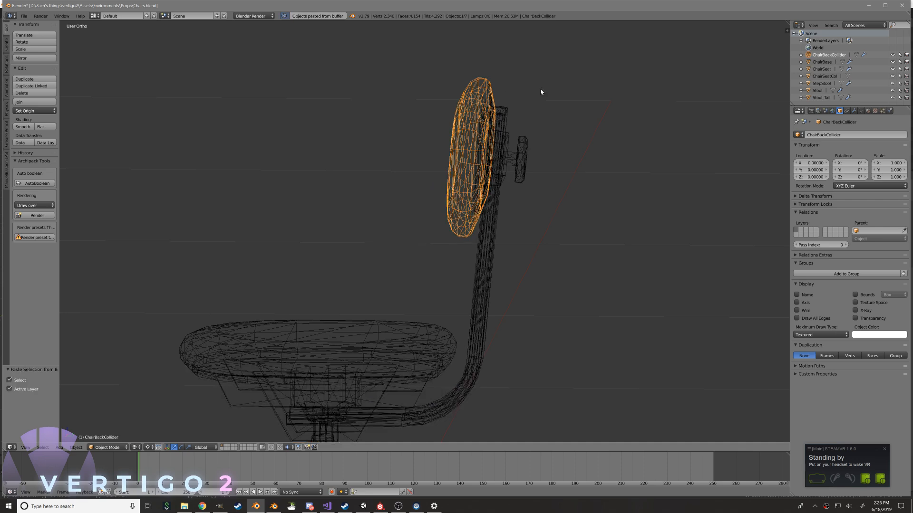
Save the chairs Blender file with the pasted collider and switch to Unity to reimport it
{"action": "left_click", "coordinate": [868, 112]}
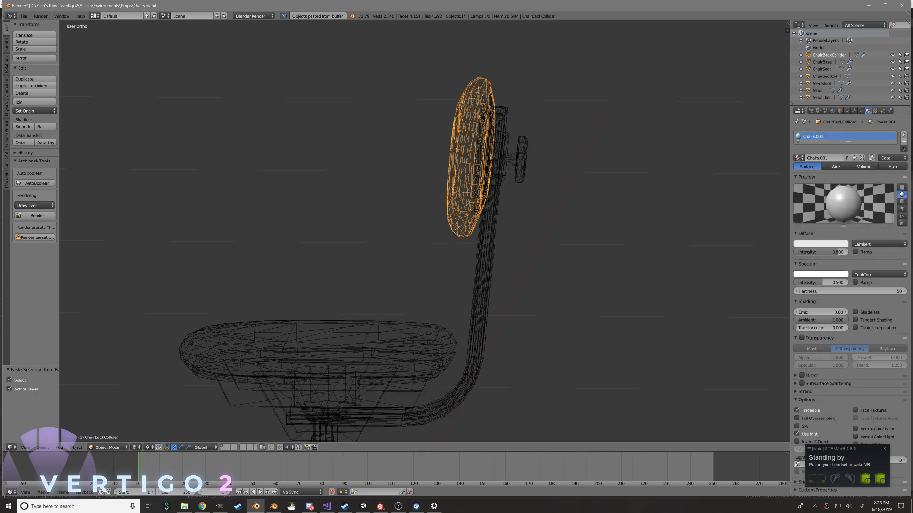
{"action": "key", "text": "ctrl+s"}
{"action": "left_click", "coordinate": [606, 128]}
{"action": "right_click", "coordinate": [428, 336]}
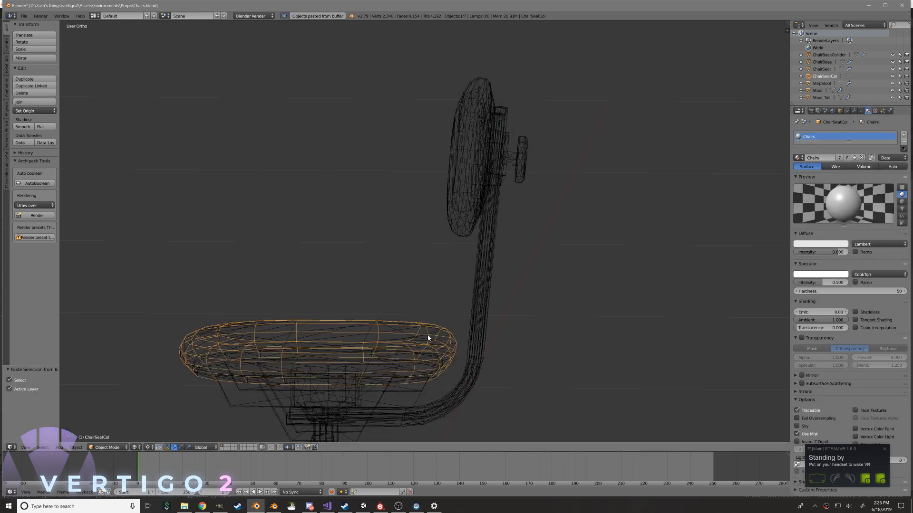
{"action": "key", "text": "alt+Tab"}
{"action": "key", "text": "alt+Tab"}
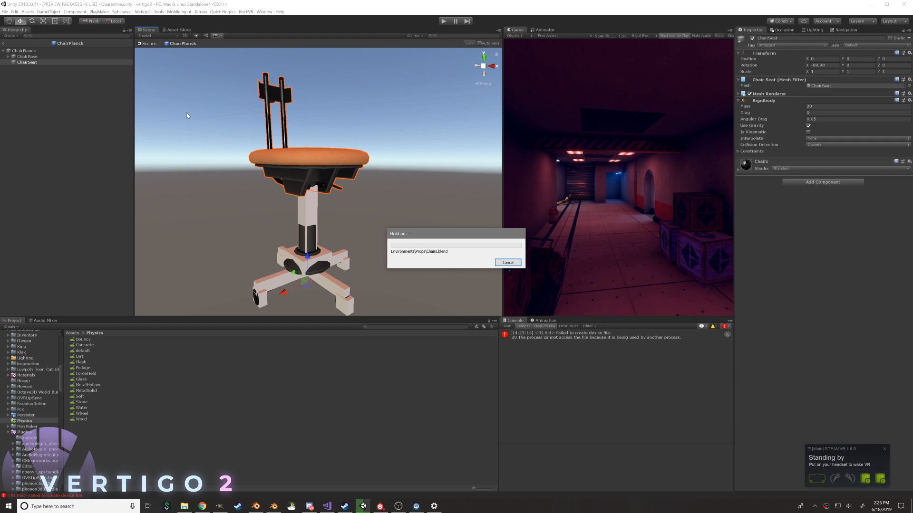
Create an empty child object named SeatCol under ChairSeat
{"action": "left_click_drag", "start_coordinate": [284, 124], "coordinate": [264, 83], "text": "alt"}
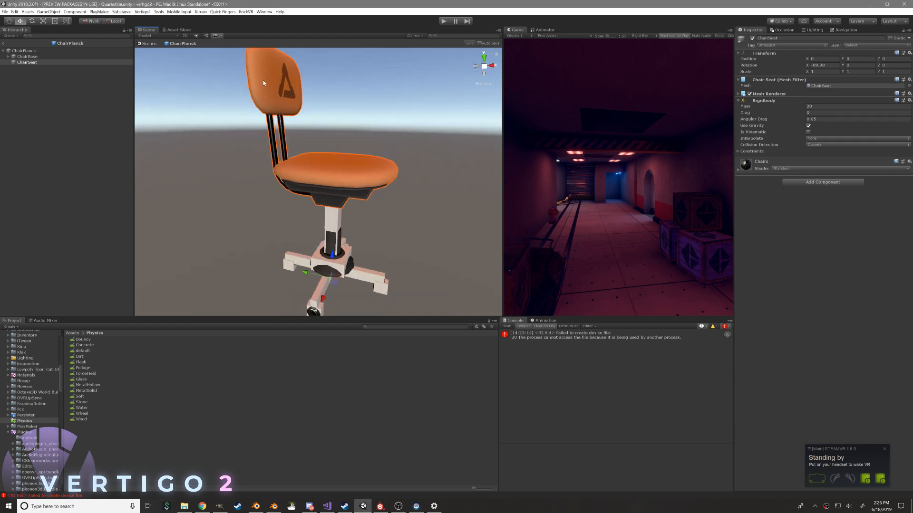
{"action": "right_click", "coordinate": [21, 63]}
{"action": "mouse_move", "coordinate": [46, 138]}
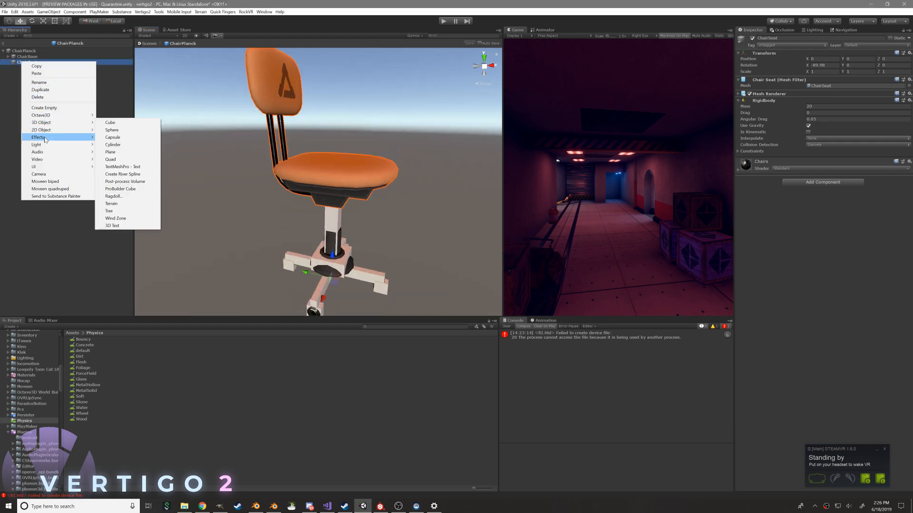
{"action": "left_click", "coordinate": [44, 108]}
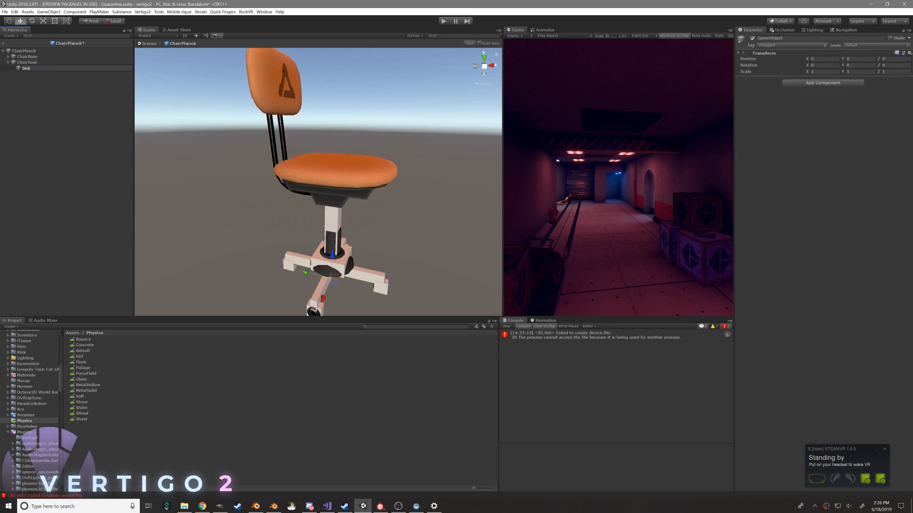
{"action": "key", "text": "Return"}
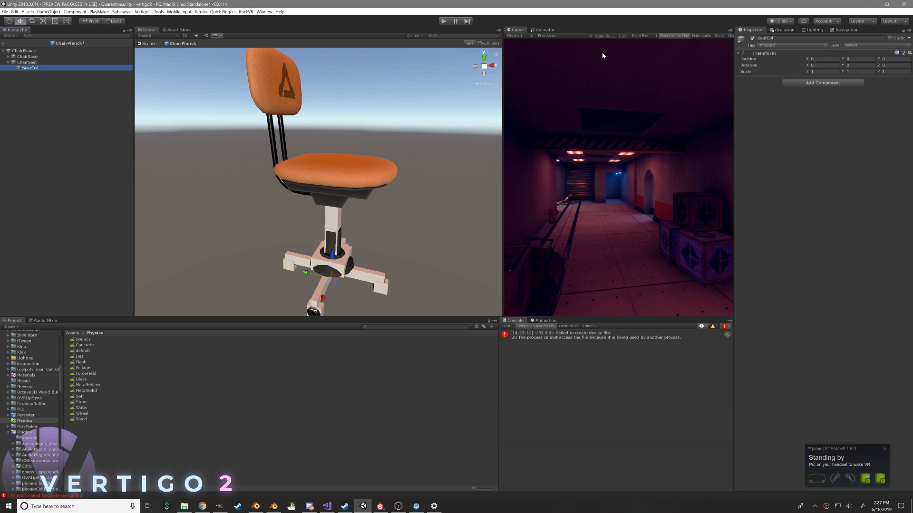
Add a convex Mesh Collider to SeatCol using the ChairSeatCol mesh
{"action": "left_click", "coordinate": [782, 83]}
{"action": "type", "text": "mesh col"}
{"action": "key", "text": "Return"}
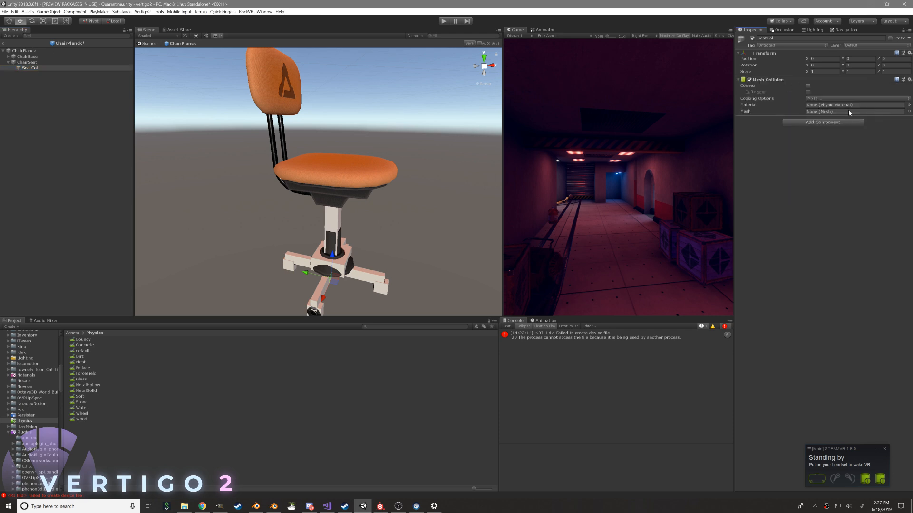
{"action": "left_click", "coordinate": [908, 111]}
{"action": "type", "text": "sea"}
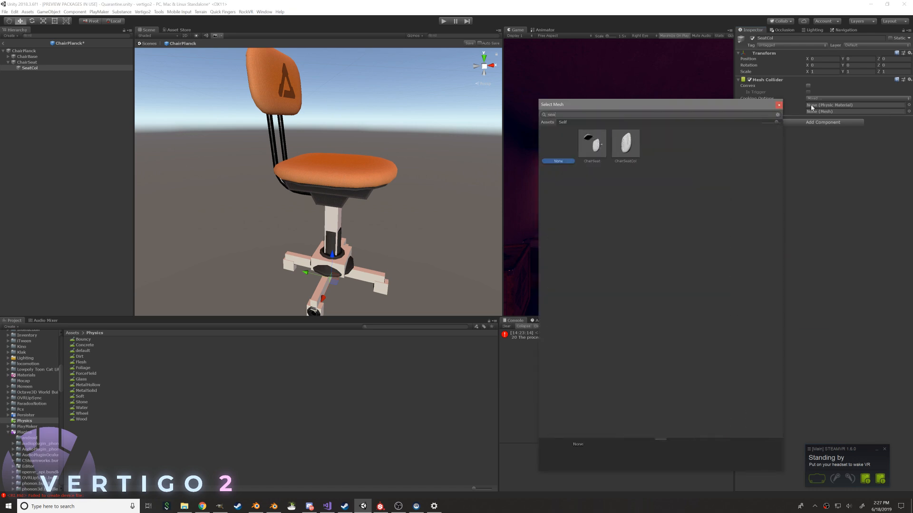
{"action": "double_click", "coordinate": [626, 151]}
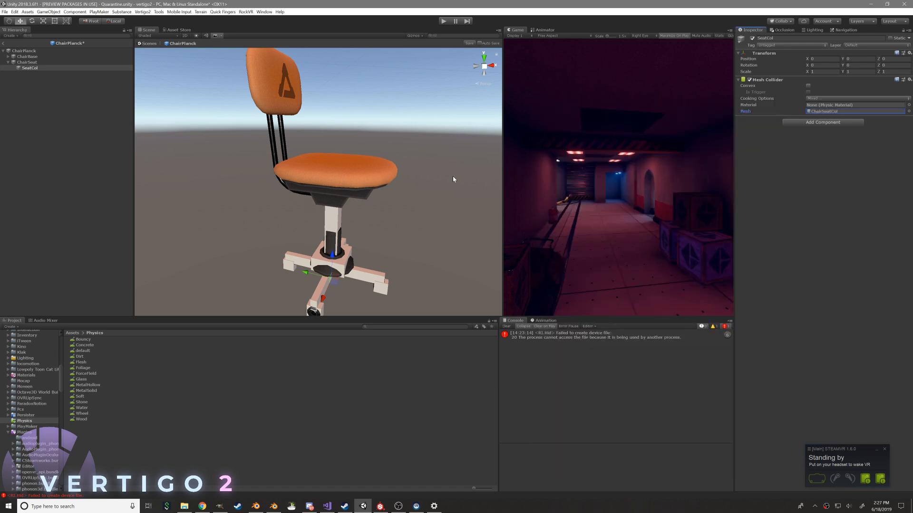
{"action": "scroll", "coordinate": [483, 170], "scroll_direction": "down", "scroll_amount": 6}
{"action": "left_click", "coordinate": [807, 87]}
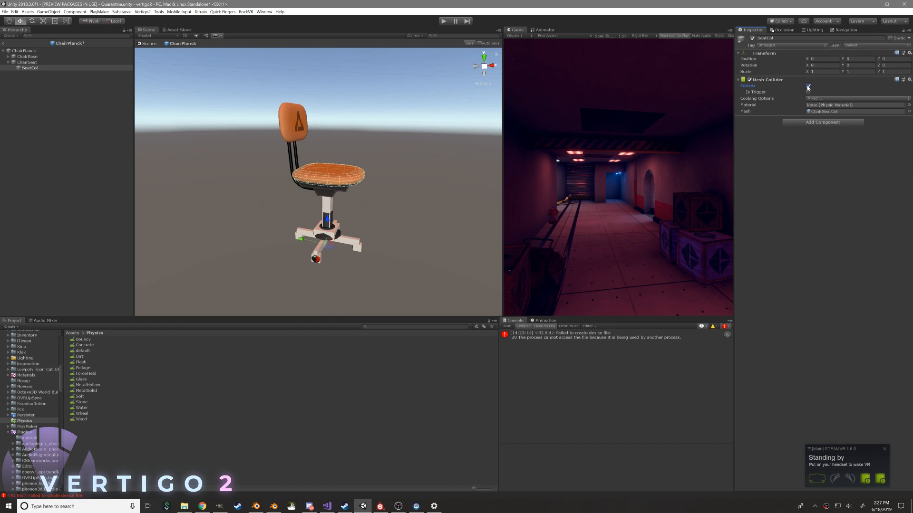
{"action": "left_click_drag", "start_coordinate": [394, 162], "coordinate": [247, 143], "text": "alt"}
Duplicate SeatCol and assign the ChairBackCollider mesh to the copy's Mesh Collider
{"action": "right_click", "coordinate": [48, 67]}
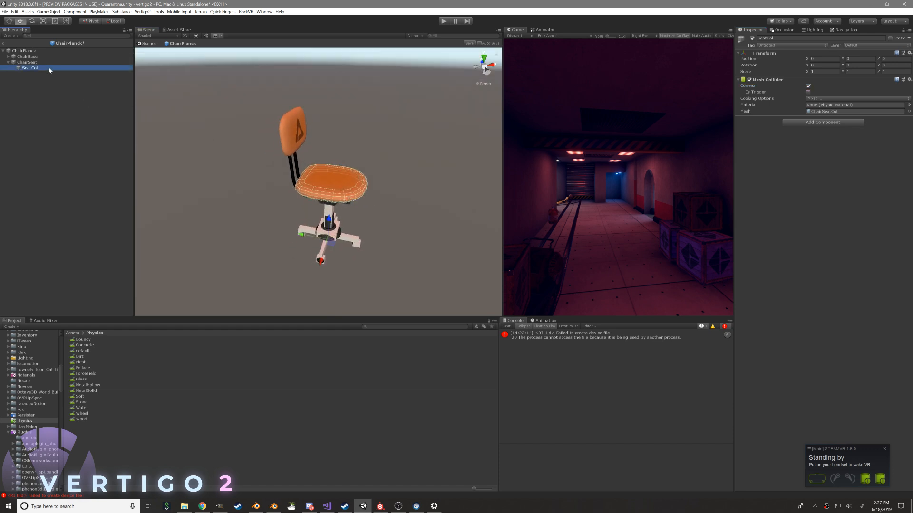
{"action": "left_click", "coordinate": [70, 97]}
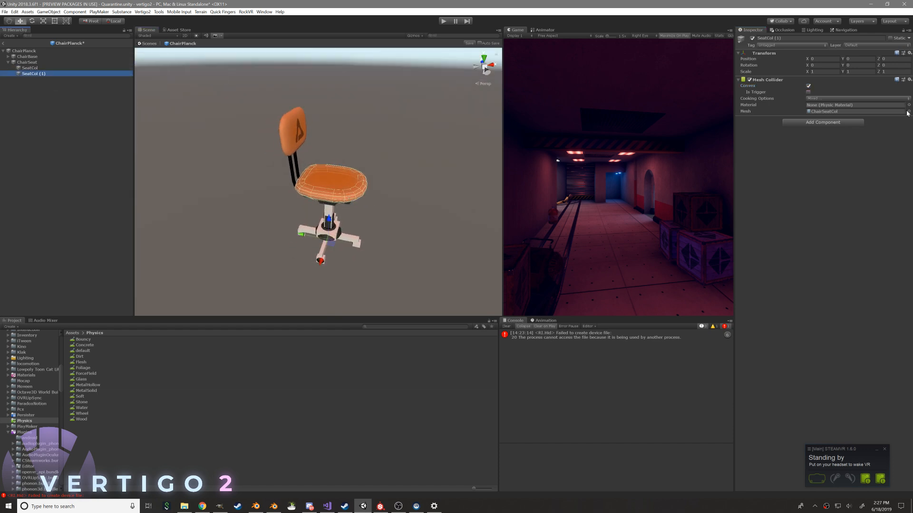
{"action": "left_click", "coordinate": [907, 111]}
{"action": "type", "text": "chairb"}
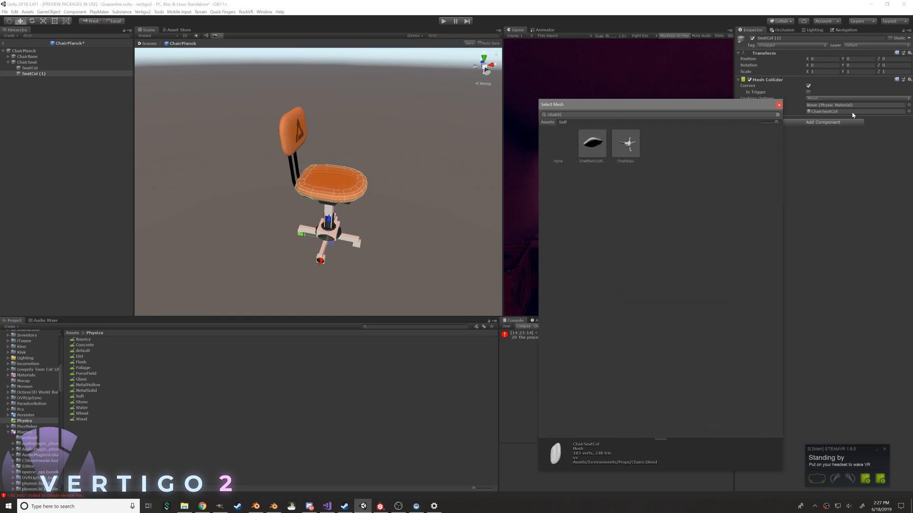
{"action": "double_click", "coordinate": [582, 151]}
{"action": "left_click_drag", "start_coordinate": [449, 168], "coordinate": [338, 179], "text": "alt"}
{"action": "right_click_drag", "start_coordinate": [338, 179], "coordinate": [434, 190], "text": "alt"}
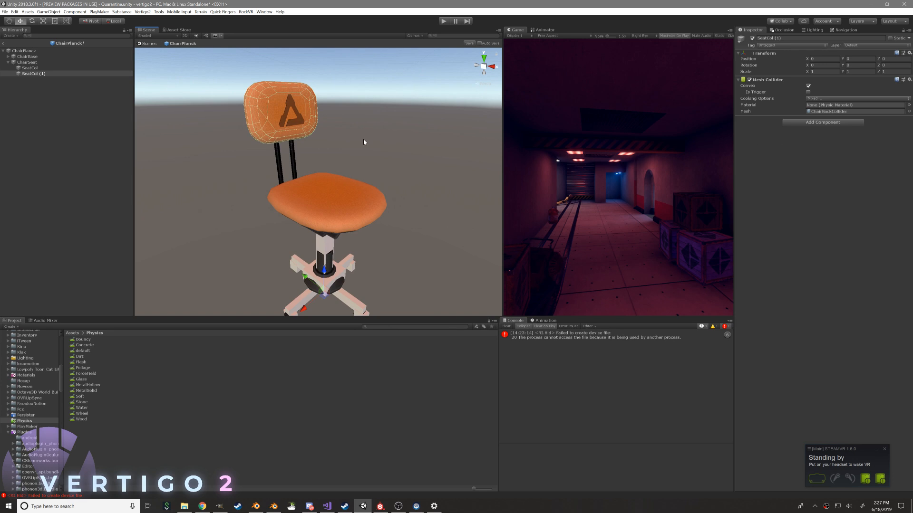
Rename the duplicated backrest collider object as backCol
{"action": "double_click", "coordinate": [41, 74]}
{"action": "key", "text": "F2"}
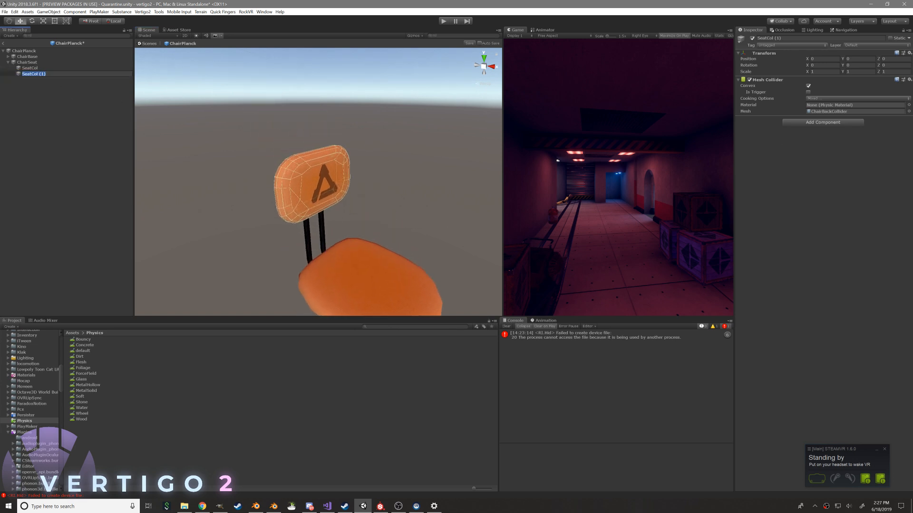
{"action": "type", "text": "backCol"}
{"action": "key", "text": "Return"}
Assign the Soft physic material to the SeatCol and backCol colliders together
{"action": "left_click", "coordinate": [64, 70], "text": "shift"}
{"action": "left_click", "coordinate": [909, 105]}
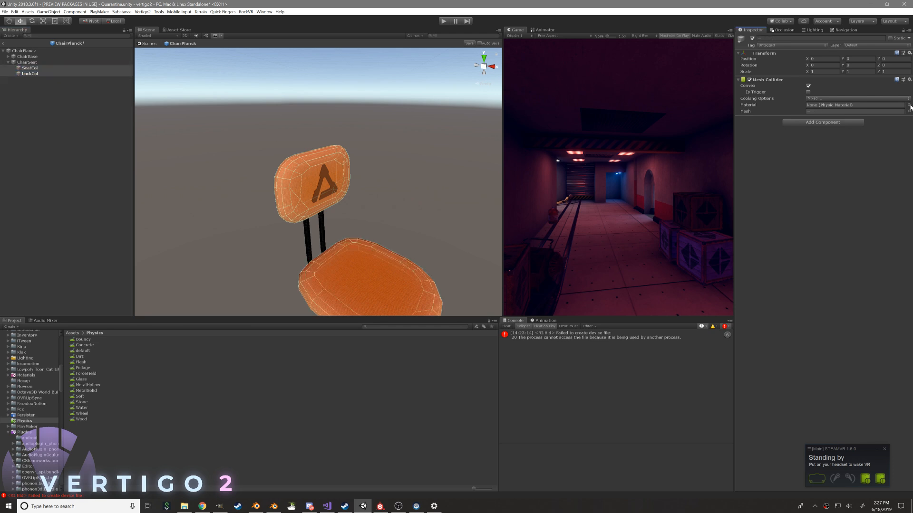
{"action": "double_click", "coordinate": [555, 237]}
{"action": "left_click_drag", "start_coordinate": [347, 218], "coordinate": [374, 136], "text": "alt"}
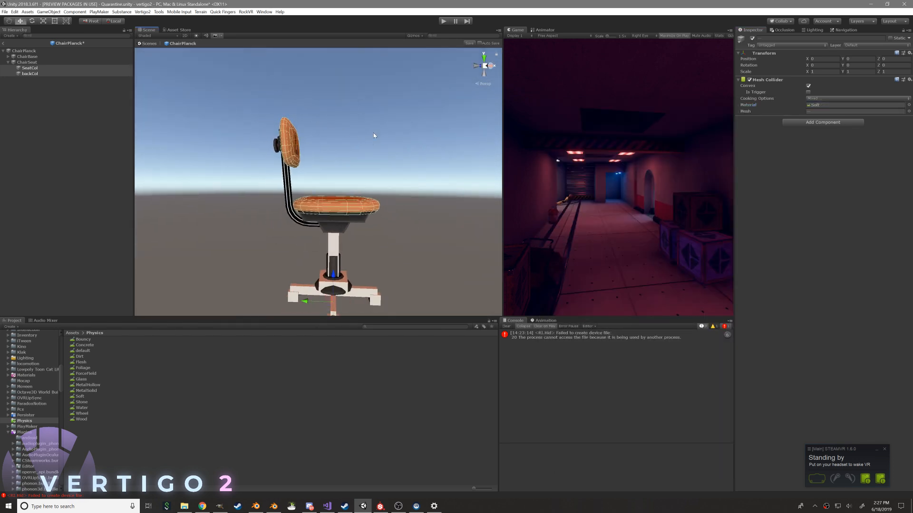
Copy the first col box from ChairBase and paste it under ChairSeat
{"action": "right_click", "coordinate": [38, 62]}
{"action": "left_click", "coordinate": [8, 58]}
{"action": "left_click", "coordinate": [8, 57]}
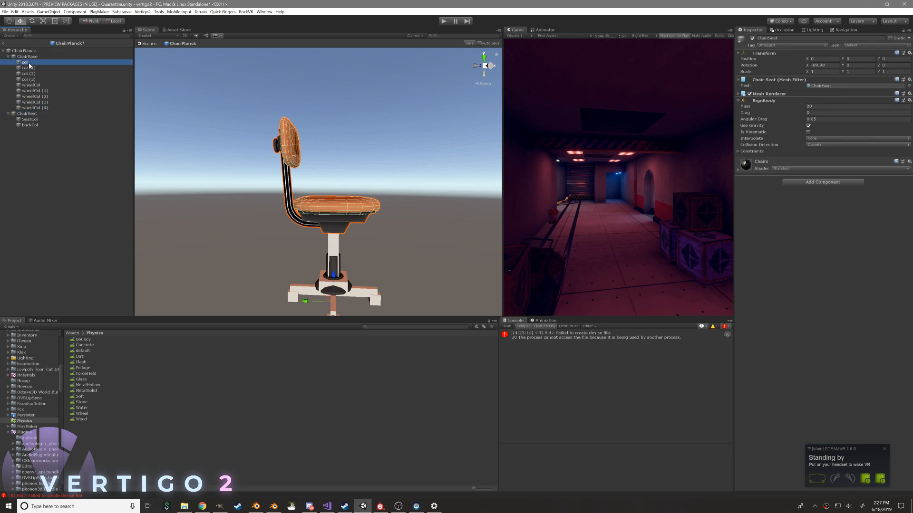
{"action": "right_click", "coordinate": [27, 62]}
{"action": "left_click", "coordinate": [36, 68]}
{"action": "right_click", "coordinate": [27, 120]}
{"action": "left_click", "coordinate": [38, 130]}
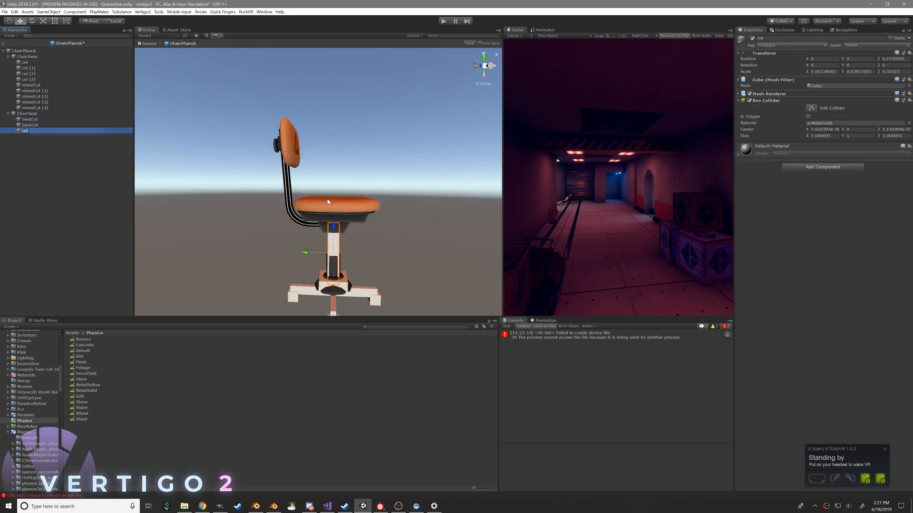
Raise the pasted col box and resize and position it over the bracket beneath the seat
{"action": "left_click_drag", "start_coordinate": [334, 222], "coordinate": [341, 195]}
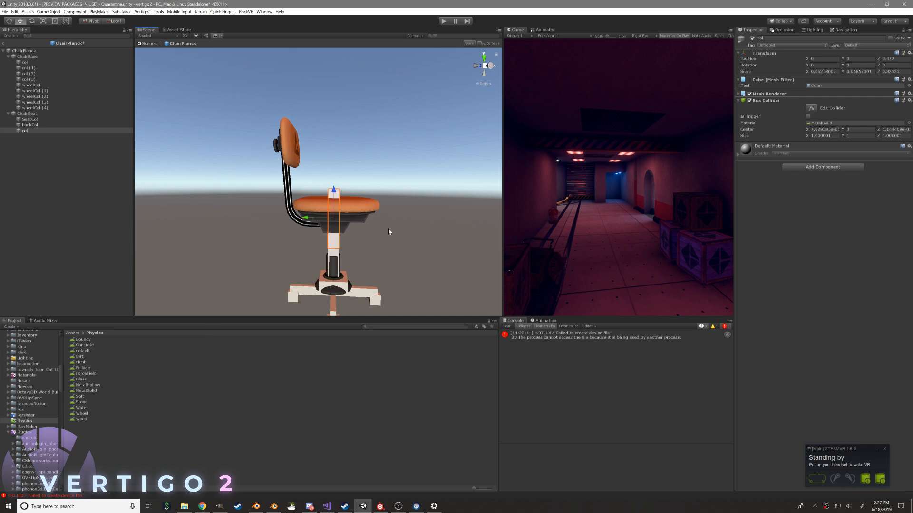
{"action": "left_click_drag", "start_coordinate": [392, 233], "coordinate": [210, 200], "text": "alt"}
{"action": "key", "text": "r"}
{"action": "left_click_drag", "start_coordinate": [288, 218], "coordinate": [301, 218]}
{"action": "key", "text": "w"}
{"action": "scroll", "coordinate": [308, 219], "scroll_direction": "up", "scroll_amount": 5}
{"action": "left_click_drag", "start_coordinate": [361, 216], "coordinate": [248, 222], "text": "alt"}
{"action": "key", "text": "r"}
{"action": "left_click_drag", "start_coordinate": [317, 156], "coordinate": [165, 149]}
{"action": "key", "text": "w"}
{"action": "key", "text": "r"}
Duplicate the bracket's col box and move and scale the copy to cover the adjoining part of the bracket
{"action": "left_click", "coordinate": [33, 132]}
{"action": "right_click", "coordinate": [32, 131]}
{"action": "left_click", "coordinate": [51, 159]}
{"action": "left_click_drag", "start_coordinate": [209, 176], "coordinate": [281, 179], "text": "alt"}
{"action": "key", "text": "w"}
{"action": "key", "text": "r"}
{"action": "left_click_drag", "start_coordinate": [348, 171], "coordinate": [433, 176]}
Duplicate the two bracket collider boxes under ChairSeat
{"action": "left_click", "coordinate": [28, 130], "text": "shift"}
{"action": "right_click", "coordinate": [29, 130]}
{"action": "left_click", "coordinate": [49, 157]}
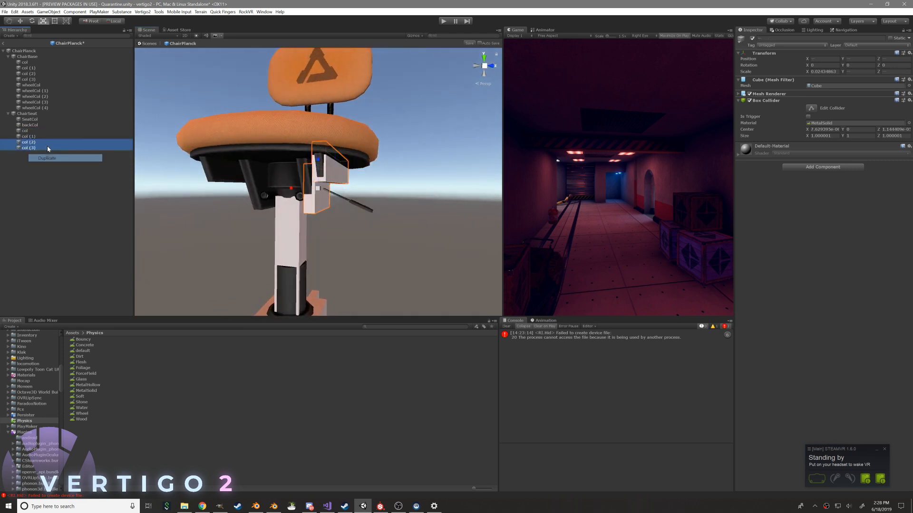
Mirror col (2) and col (3) to the opposite bracket by making their X positions positive, with col (3) at 0.1116
{"action": "left_click", "coordinate": [28, 142]}
{"action": "left_click_drag", "start_coordinate": [821, 59], "coordinate": [817, 59]}
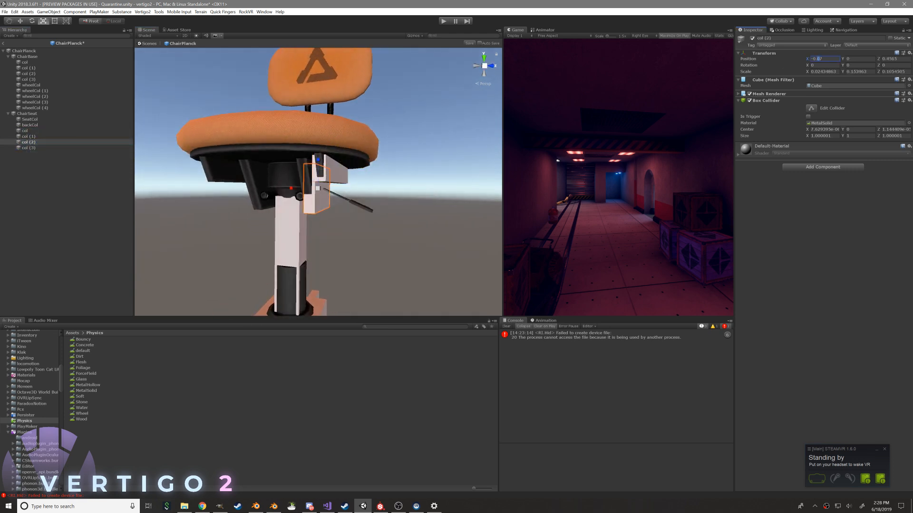
{"action": "key", "text": "BackSpace"}
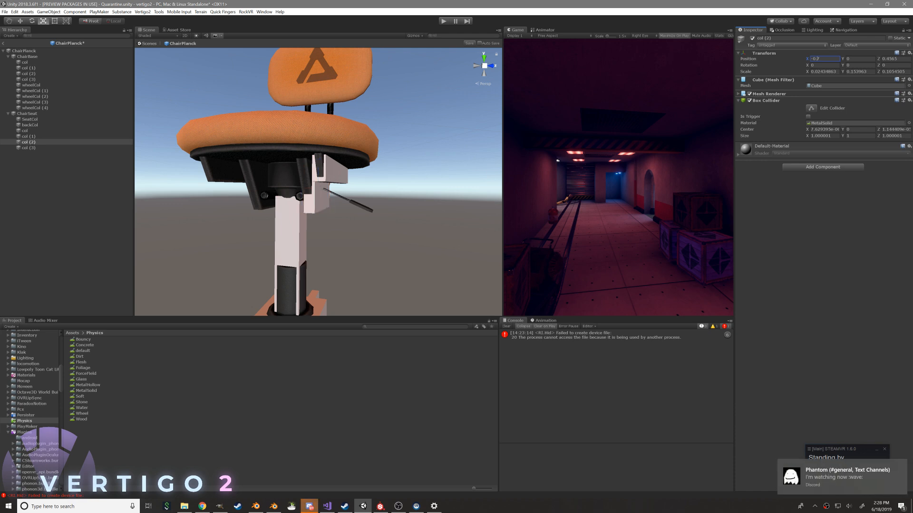
{"action": "type", "text": "0"}
{"action": "key", "text": "BackSpace"}
{"action": "left_click", "coordinate": [29, 148]}
{"action": "key", "text": "f"}
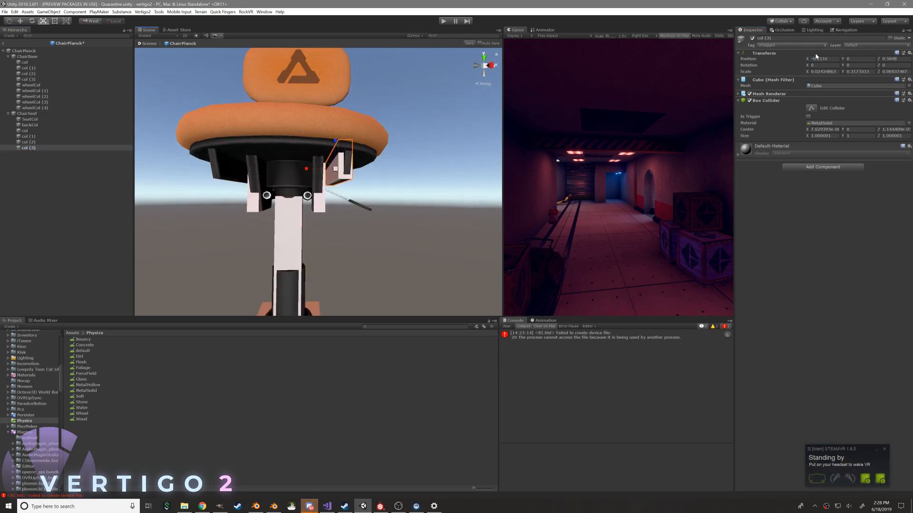
{"action": "key", "text": "BackSpace"}
{"action": "left_click_drag", "start_coordinate": [221, 184], "coordinate": [534, 150], "text": "alt"}
{"action": "scroll", "coordinate": [428, 176], "scroll_direction": "down", "scroll_amount": 8}
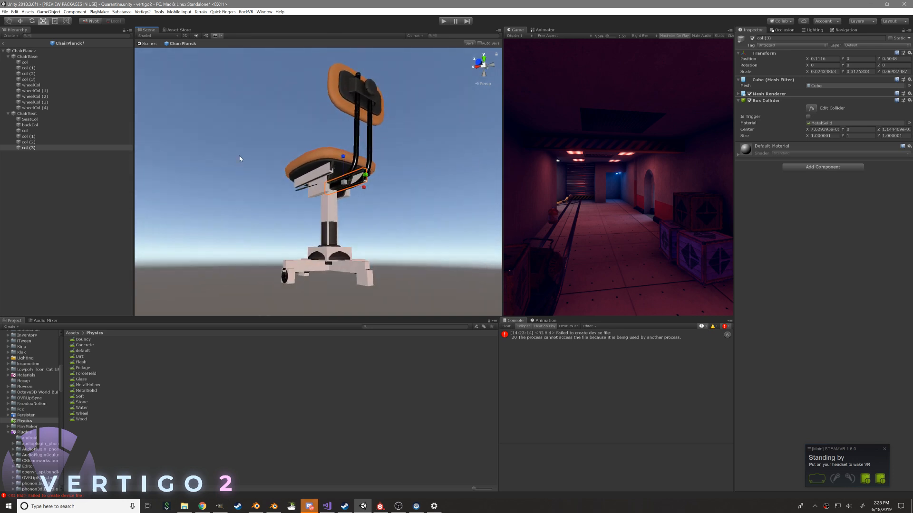
Raise ChairSeat's col and col (2) boxes together to Z 0.4587
{"action": "left_click", "coordinate": [28, 142]}
{"action": "left_click", "coordinate": [25, 131], "text": "ctrl"}
{"action": "key", "text": "f"}
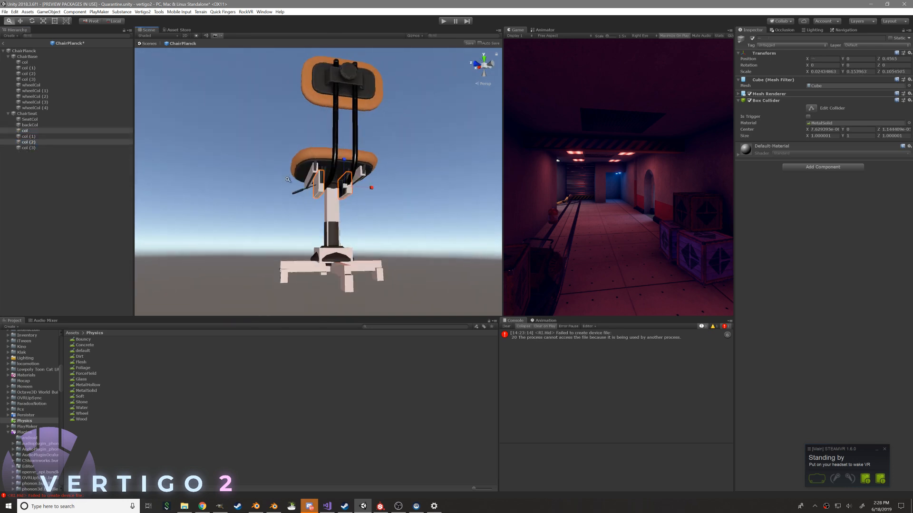
{"action": "key", "text": "w"}
{"action": "left_click_drag", "start_coordinate": [368, 164], "coordinate": [367, 162]}
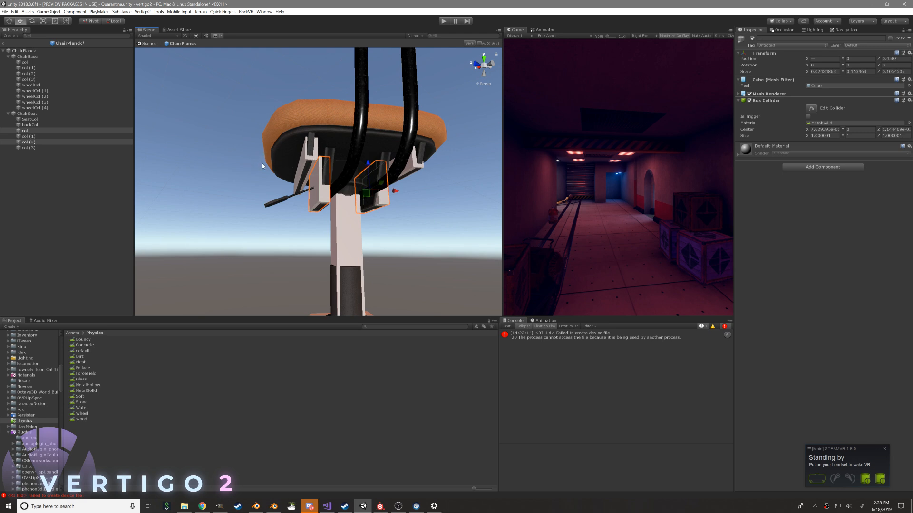
{"action": "left_click_drag", "start_coordinate": [148, 128], "coordinate": [399, 139], "text": "alt"}
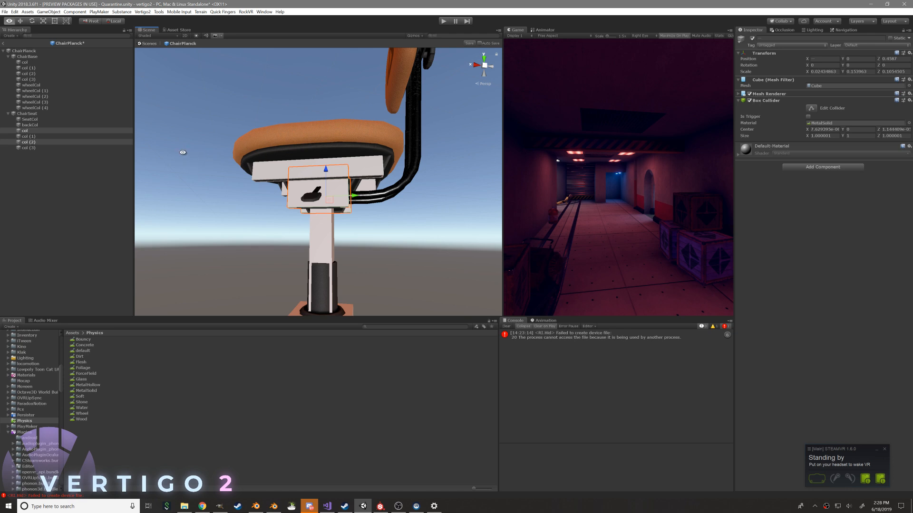
{"action": "left_click_drag", "start_coordinate": [264, 117], "coordinate": [377, 126], "text": "alt"}
{"action": "right_click_drag", "start_coordinate": [377, 127], "coordinate": [405, 160], "text": "alt"}
{"action": "left_click_drag", "start_coordinate": [406, 161], "coordinate": [418, 166], "text": "alt"}
{"action": "right_click_drag", "start_coordinate": [419, 166], "coordinate": [347, 173], "text": "alt"}
{"action": "left_click_drag", "start_coordinate": [346, 173], "coordinate": [73, 135], "text": "alt"}
Duplicate ChairSeat's first col box and reset the copy's transform
{"action": "left_click", "coordinate": [47, 132]}
{"action": "right_click", "coordinate": [46, 132]}
{"action": "left_click", "coordinate": [57, 162]}
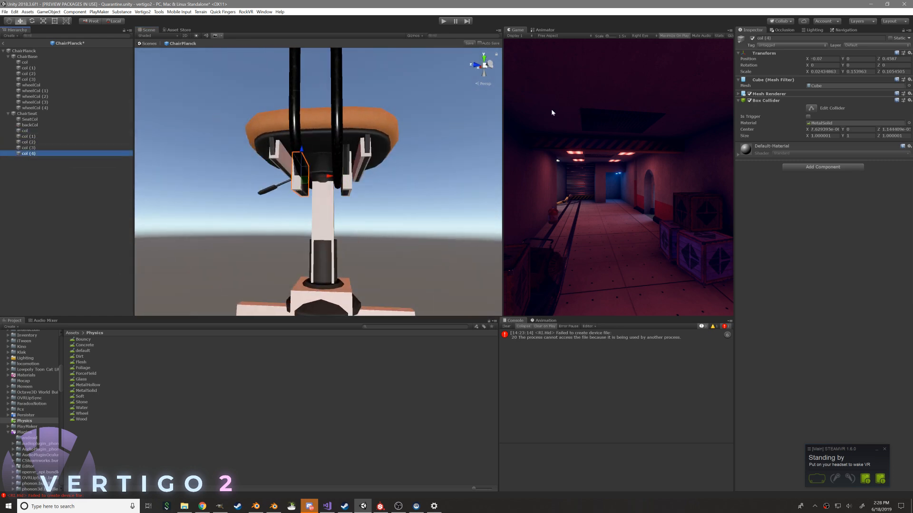
{"action": "left_click", "coordinate": [904, 53]}
{"action": "left_click", "coordinate": [909, 53]}
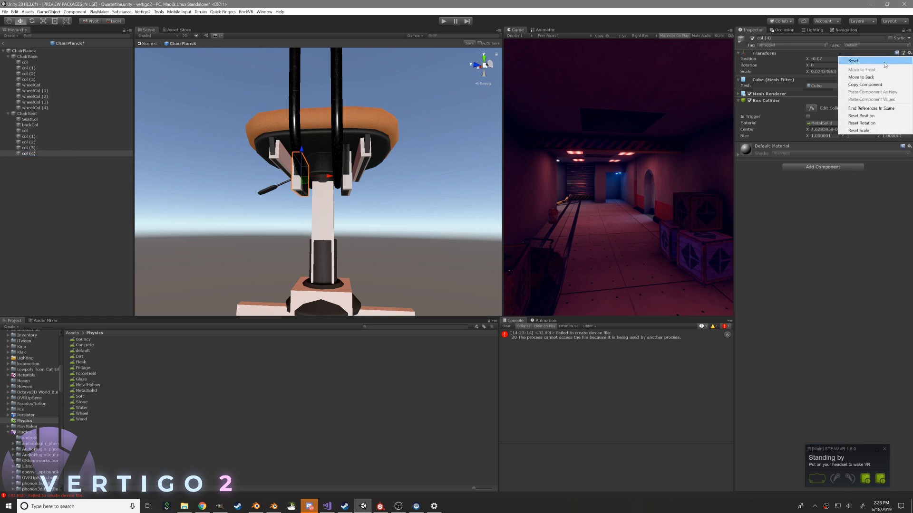
{"action": "left_click", "coordinate": [855, 61]}
Raise the reset box to Z about 0.49 between the brackets and scale it to about 0.109 × 0.109 × 0.089
{"action": "left_click_drag", "start_coordinate": [319, 304], "coordinate": [325, 188]}
{"action": "key", "text": "r"}
{"action": "left_click_drag", "start_coordinate": [322, 141], "coordinate": [324, 147]}
{"action": "left_click_drag", "start_coordinate": [324, 147], "coordinate": [489, 223], "text": "alt"}
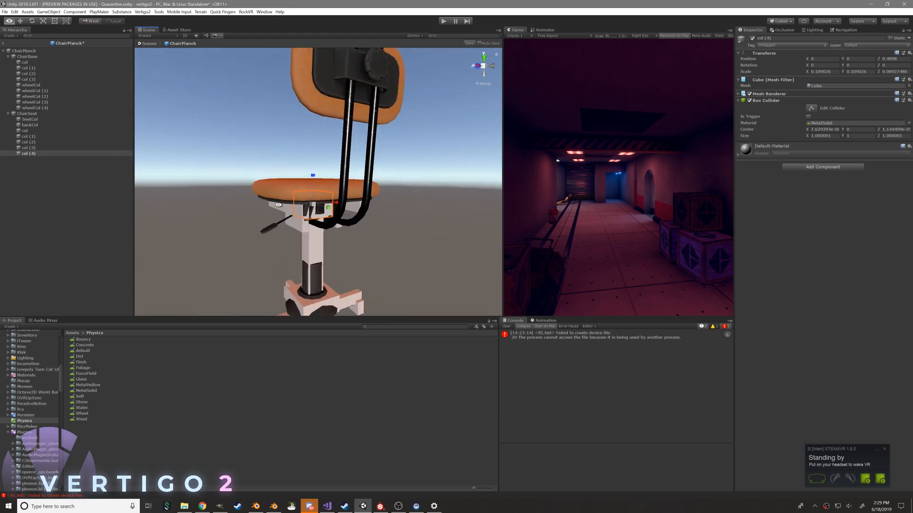
Duplicate col (4) and shape the copy into a thin upright box about 0.022 wide over one backrest post
{"action": "right_click", "coordinate": [38, 154]}
{"action": "left_click", "coordinate": [56, 183]}
{"action": "left_click_drag", "start_coordinate": [216, 138], "coordinate": [317, 236], "text": "alt"}
{"action": "key", "text": "w"}
{"action": "key", "text": "r"}
{"action": "left_click_drag", "start_coordinate": [325, 183], "coordinate": [323, 7]}
{"action": "left_click_drag", "start_coordinate": [324, 212], "coordinate": [294, 220]}
{"action": "key", "text": "w"}
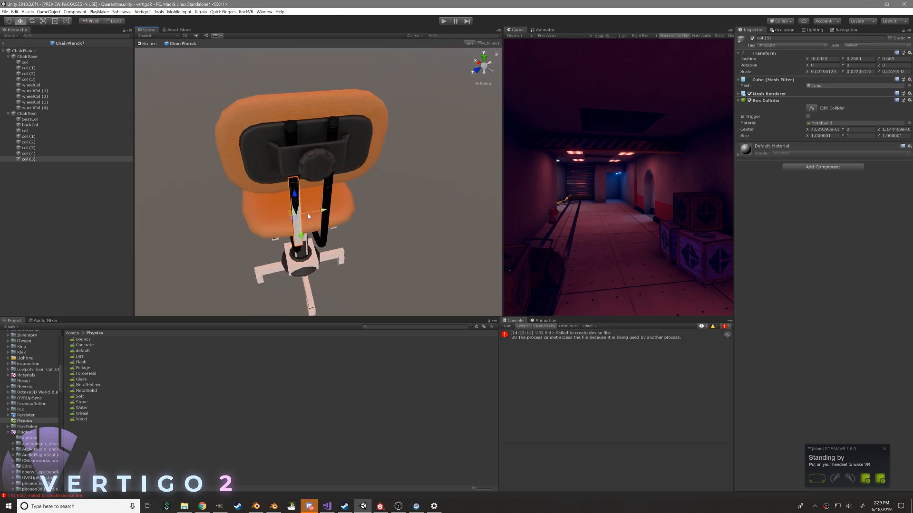
Lengthen the thin post box to about 0.426 and tilt it about -6° around X to follow the backrest post
{"action": "key", "text": "f"}
{"action": "left_click_drag", "start_coordinate": [268, 184], "coordinate": [414, 140], "text": "alt"}
{"action": "left_click_drag", "start_coordinate": [324, 178], "coordinate": [322, 122], "text": "alt"}
{"action": "key", "text": "r"}
{"action": "middle_click_drag", "start_coordinate": [341, 155], "coordinate": [380, 154]}
{"action": "left_click_drag", "start_coordinate": [358, 147], "coordinate": [358, 154]}
{"action": "middle_click_drag", "start_coordinate": [376, 159], "coordinate": [376, 177]}
{"action": "left_click_drag", "start_coordinate": [376, 176], "coordinate": [369, 181], "text": "alt"}
{"action": "key", "text": "e"}
{"action": "key", "text": "t"}
{"action": "left_click_drag", "start_coordinate": [360, 76], "coordinate": [358, 79]}
{"action": "key", "text": "e"}
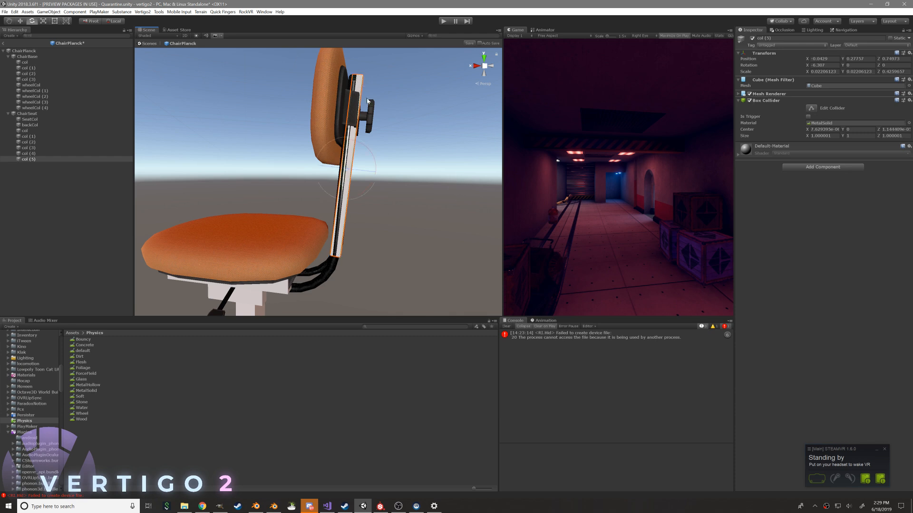
{"action": "left_click_drag", "start_coordinate": [364, 150], "coordinate": [166, 171]}
Duplicate the tilted post box and move the copy to X 0.0442 over the other backrest post
{"action": "key", "text": "w"}
{"action": "key", "text": "ctrl+d"}
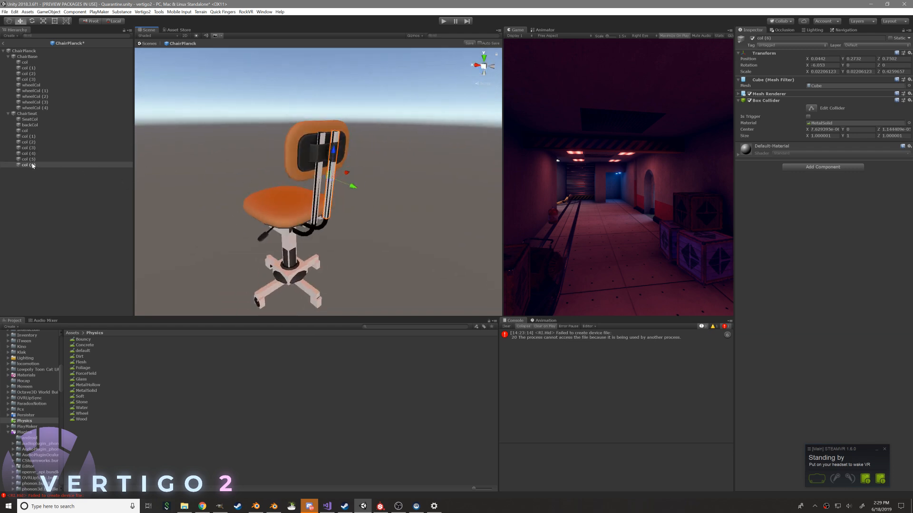
Duplicate col (4) and move the copy up behind the backrest to about Y 0.291, Z 0.975
{"action": "right_click", "coordinate": [27, 131]}
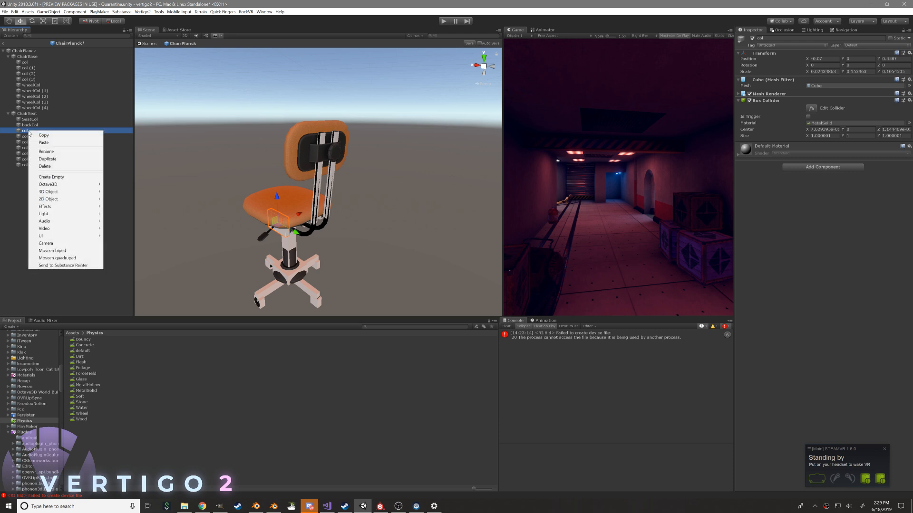
{"action": "left_click", "coordinate": [29, 147]}
{"action": "left_click", "coordinate": [35, 153]}
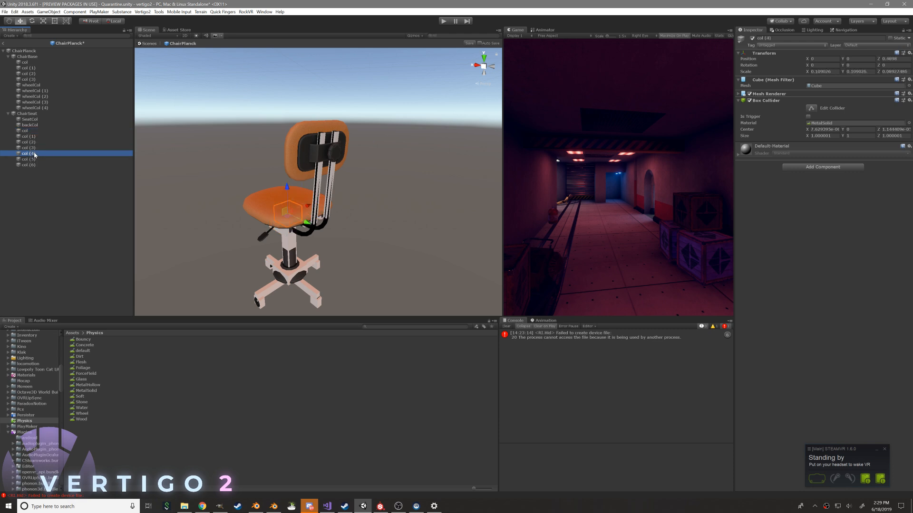
{"action": "right_click", "coordinate": [34, 153]}
{"action": "left_click", "coordinate": [52, 180]}
{"action": "left_click_drag", "start_coordinate": [183, 219], "coordinate": [348, 147], "text": "alt"}
{"action": "key", "text": "f"}
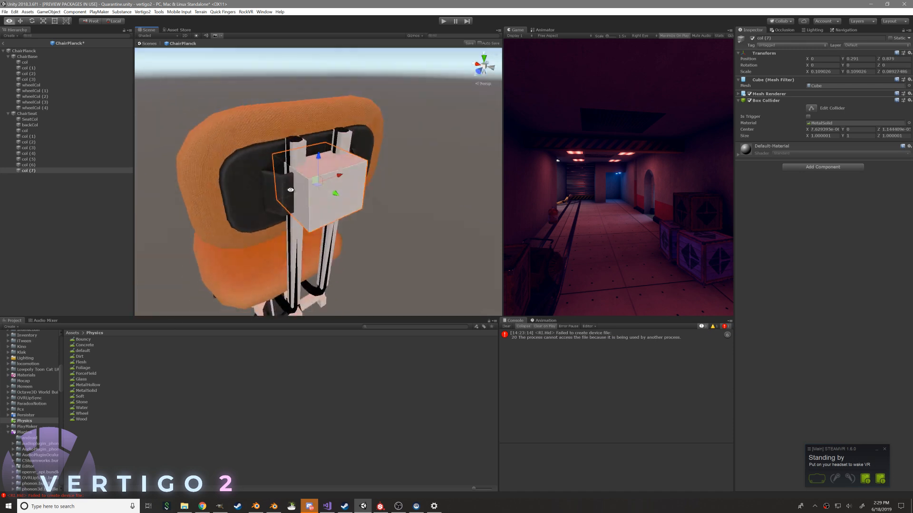
Scale and reposition col (7) to fit the bracket around the knob behind the backrest
{"action": "key", "text": "r"}
{"action": "left_click_drag", "start_coordinate": [344, 193], "coordinate": [336, 170]}
{"action": "left_click_drag", "start_coordinate": [385, 195], "coordinate": [320, 147], "text": "alt"}
{"action": "left_click_drag", "start_coordinate": [328, 151], "coordinate": [459, 172], "text": "alt"}
{"action": "key", "text": "w"}
{"action": "left_click_drag", "start_coordinate": [348, 185], "coordinate": [257, 135]}
{"action": "key", "text": "e"}
{"action": "key", "text": "r"}
{"action": "key", "text": "w"}
Remove the Mesh Renderer and Mesh Filter from all of ChairSeat's col boxes, col through col (7)
{"action": "left_click", "coordinate": [49, 168]}
{"action": "left_click", "coordinate": [28, 130]}
{"action": "left_click", "coordinate": [33, 169], "text": "shift"}
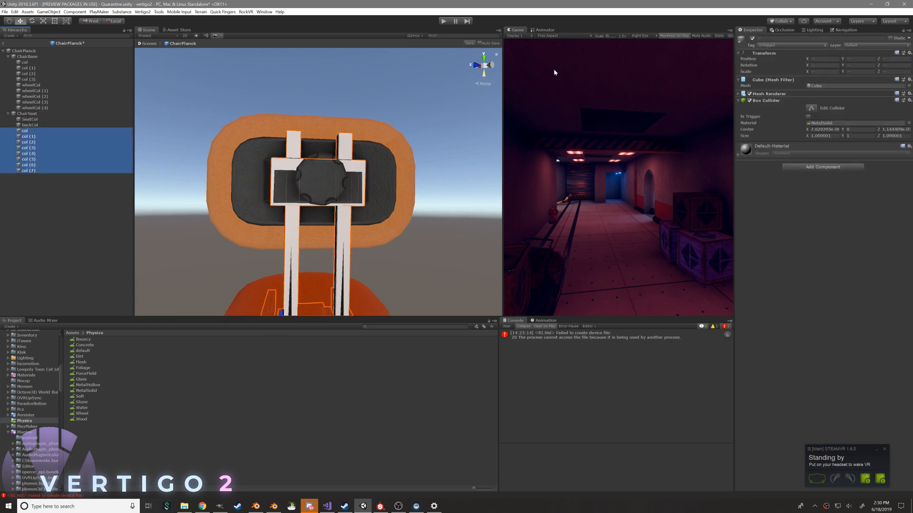
{"action": "left_click", "coordinate": [908, 94]}
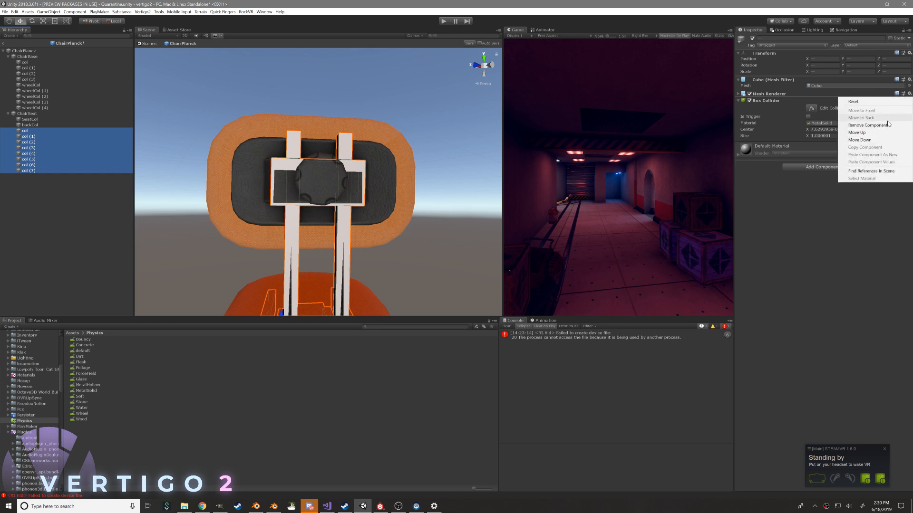
{"action": "left_click", "coordinate": [884, 125]}
{"action": "left_click", "coordinate": [909, 79]}
{"action": "left_click", "coordinate": [879, 111]}
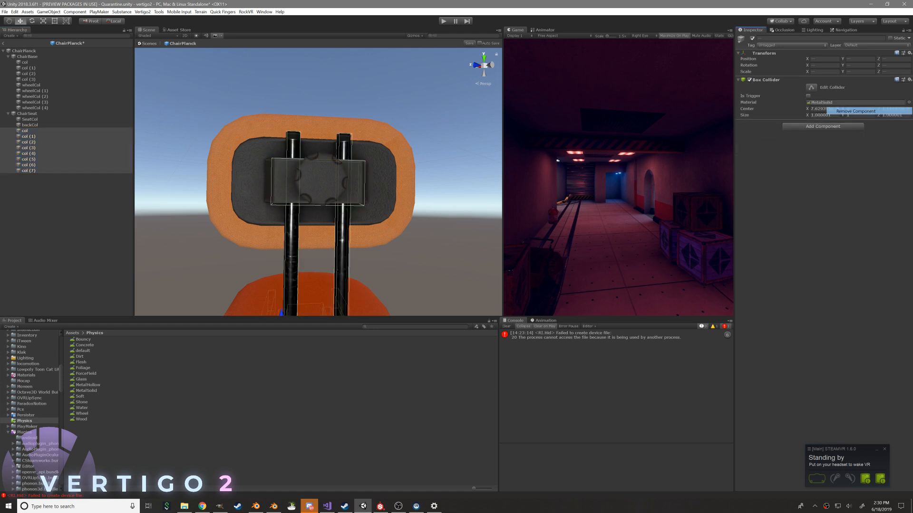
Remove the Mesh Renderer and Mesh Filter from ChairBase's boxes col through col (3)
{"action": "scroll", "coordinate": [263, 210], "scroll_direction": "down", "scroll_amount": 10}
{"action": "left_click_drag", "start_coordinate": [263, 209], "coordinate": [213, 134], "text": "alt"}
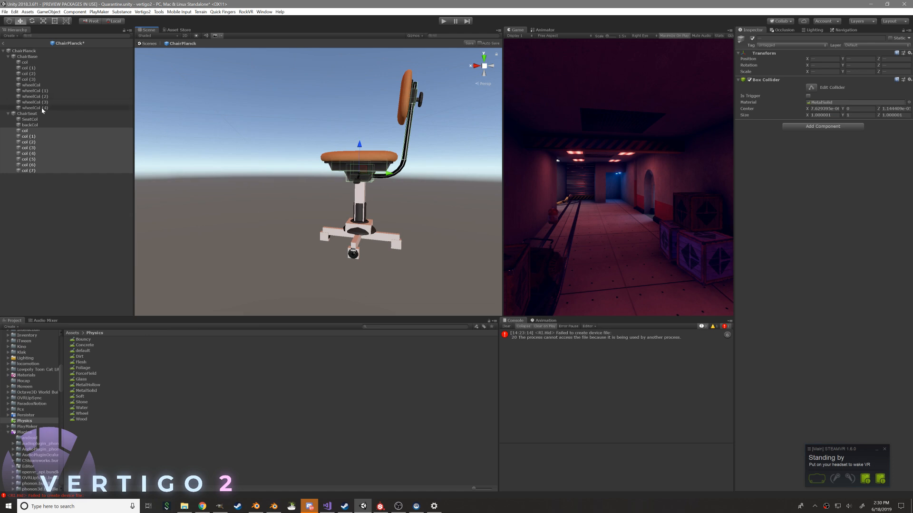
{"action": "left_click", "coordinate": [32, 68]}
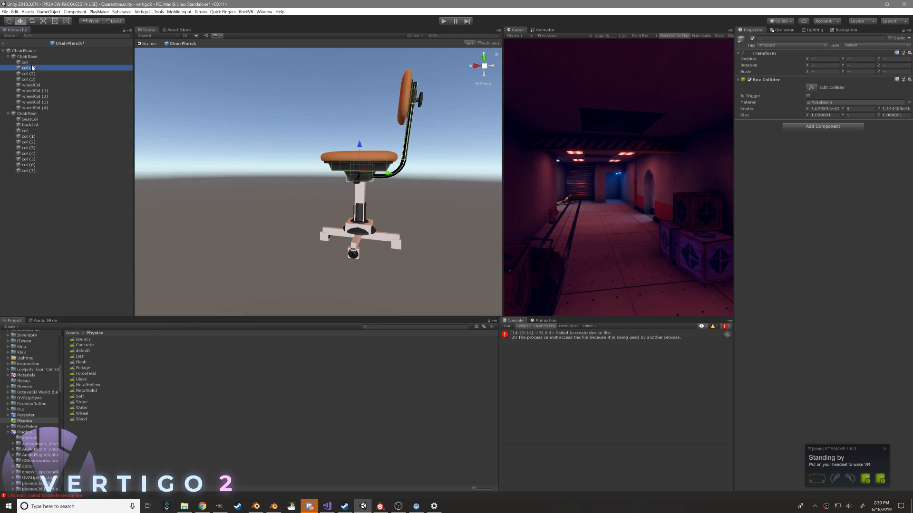
{"action": "left_click", "coordinate": [31, 63]}
{"action": "left_click", "coordinate": [33, 80], "text": "shift"}
{"action": "left_click", "coordinate": [909, 94]}
{"action": "left_click", "coordinate": [855, 124]}
{"action": "left_click", "coordinate": [908, 80]}
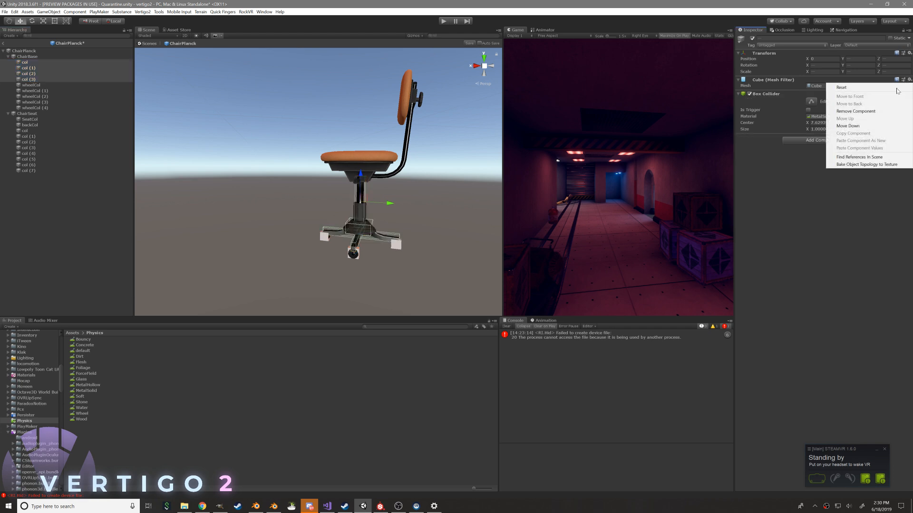
{"action": "left_click", "coordinate": [859, 111]}
{"action": "left_click_drag", "start_coordinate": [176, 146], "coordinate": [252, 155], "text": "alt"}
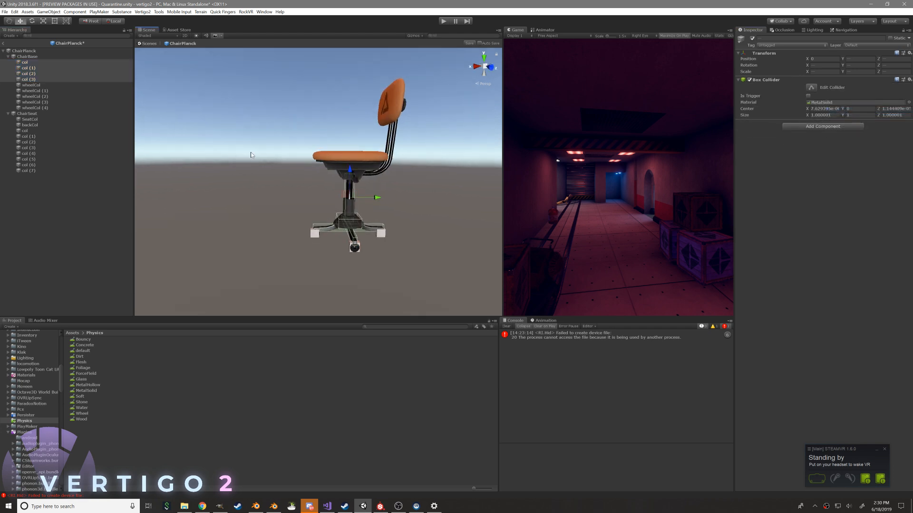
Remove the Mesh Renderer and Mesh Filter from the five wheelCol boxes
{"action": "left_click", "coordinate": [31, 85]}
{"action": "left_click", "coordinate": [33, 108], "text": "shift"}
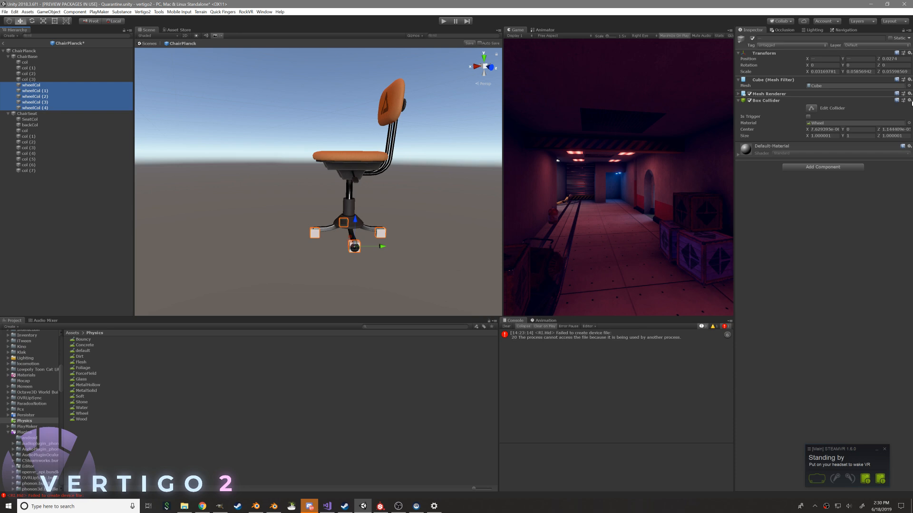
{"action": "left_click", "coordinate": [909, 94]}
{"action": "left_click", "coordinate": [855, 125]}
{"action": "left_click", "coordinate": [909, 80]}
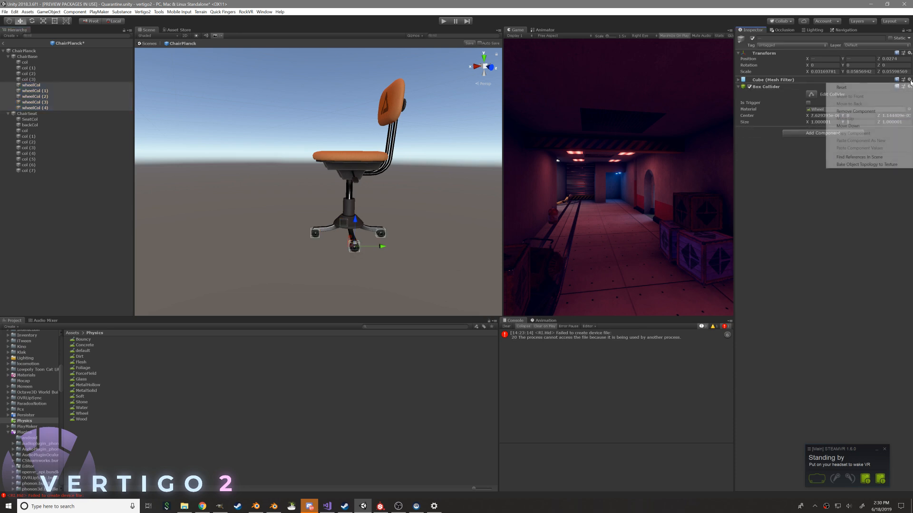
{"action": "left_click", "coordinate": [855, 111]}
Add a Hinge Joint to ChairSeat and assign ChairBase as its connected body
{"action": "left_click", "coordinate": [10, 57]}
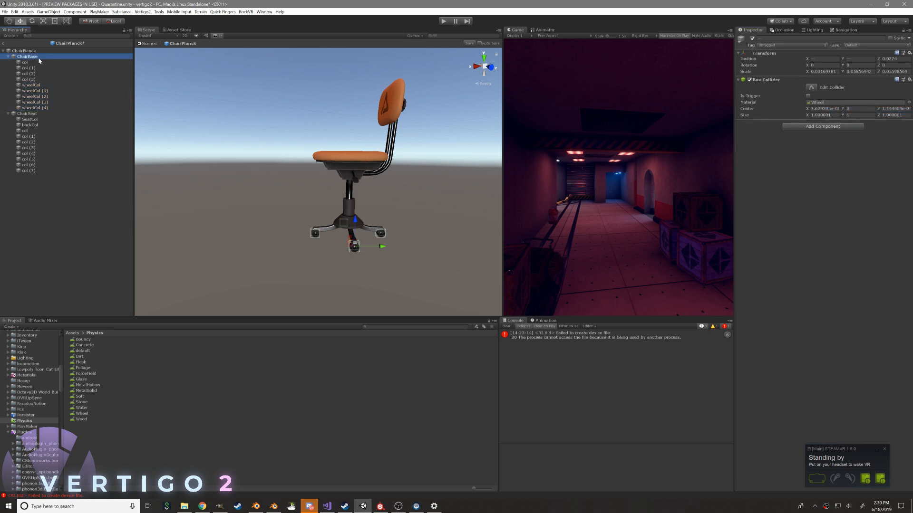
{"action": "left_click", "coordinate": [8, 57]}
{"action": "left_click", "coordinate": [8, 67]}
{"action": "left_click", "coordinate": [8, 63]}
{"action": "left_click", "coordinate": [27, 63]}
{"action": "left_click_drag", "start_coordinate": [316, 136], "coordinate": [363, 154], "text": "alt"}
{"action": "scroll", "coordinate": [363, 154], "scroll_direction": "up", "scroll_amount": 5}
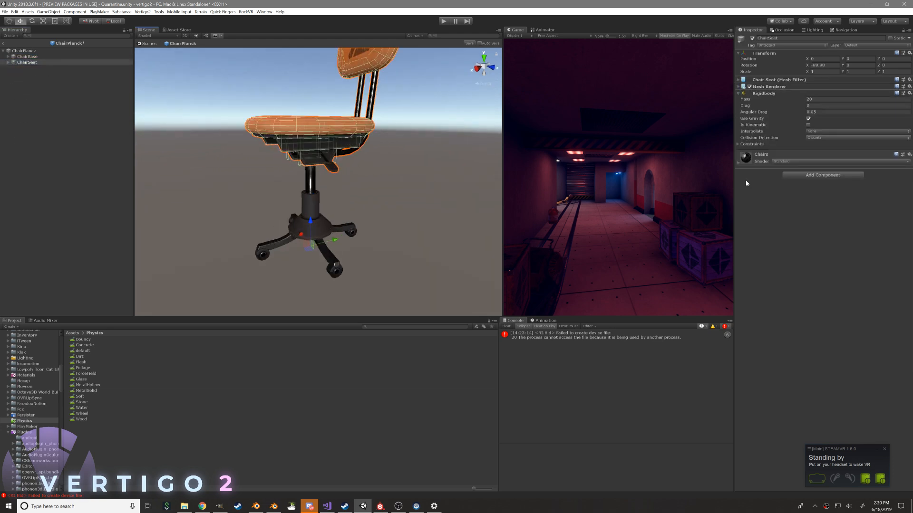
{"action": "left_click", "coordinate": [791, 176]}
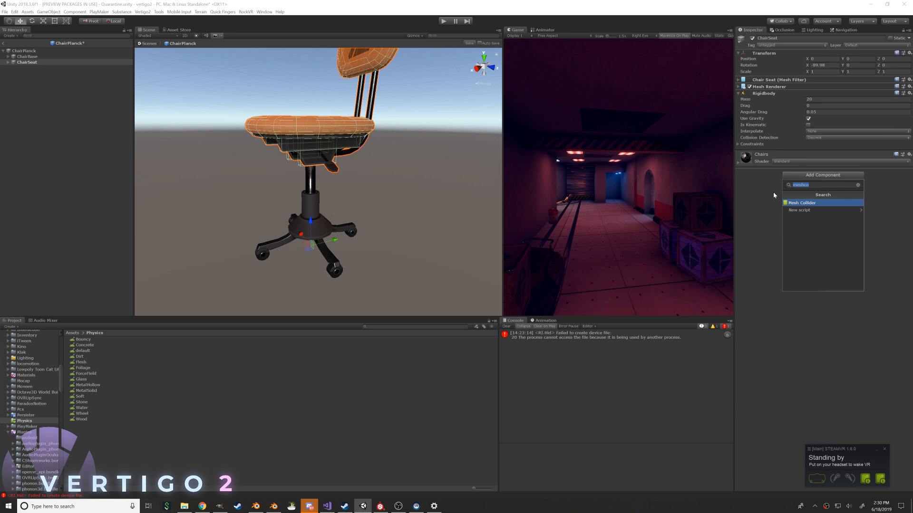
{"action": "type", "text": "hinge"}
{"action": "key", "text": "Down"}
{"action": "key", "text": "Return"}
{"action": "left_click_drag", "start_coordinate": [27, 56], "coordinate": [803, 171]}
Set the Hinge Joint's anchor Y to 0 and inspect the anchor at the chair's base
{"action": "left_click_drag", "start_coordinate": [342, 180], "coordinate": [389, 256], "text": "alt"}
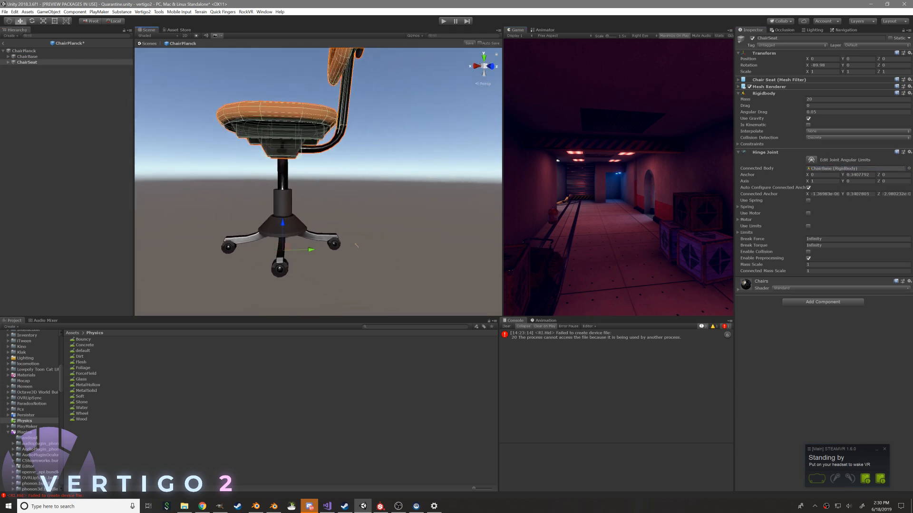
{"action": "left_click", "coordinate": [858, 175]}
{"action": "type", "text": "0"}
{"action": "left_click_drag", "start_coordinate": [291, 212], "coordinate": [330, 204], "text": "alt"}
{"action": "middle_click_drag", "start_coordinate": [330, 205], "coordinate": [393, 222]}
{"action": "left_click_drag", "start_coordinate": [393, 222], "coordinate": [354, 210], "text": "alt"}
{"action": "middle_click_drag", "start_coordinate": [355, 245], "coordinate": [363, 141]}
{"action": "right_click_drag", "start_coordinate": [363, 141], "coordinate": [507, 230], "text": "alt"}
{"action": "left_click_drag", "start_coordinate": [507, 230], "coordinate": [417, 237], "text": "alt"}
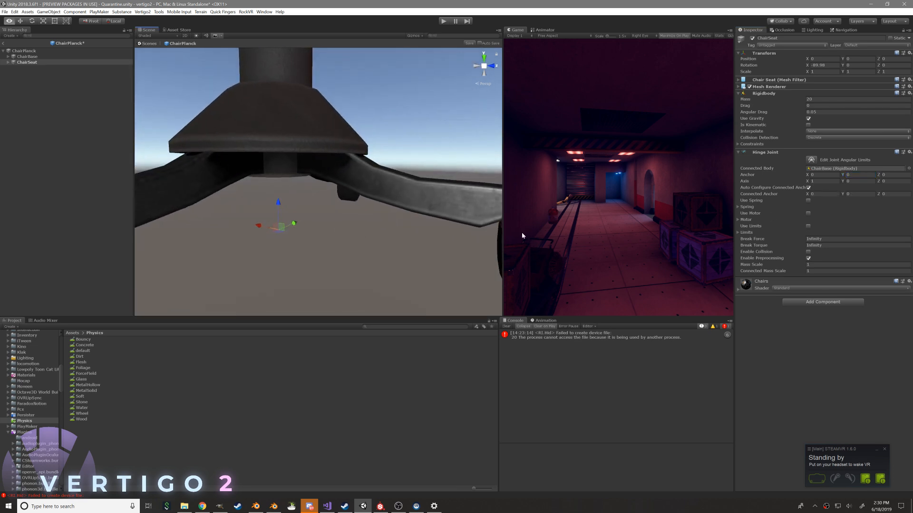
Set the Hinge Joint's axis to X 0, Y 0, Z 1
{"action": "left_click", "coordinate": [825, 181]}
{"action": "type", "text": "0"}
{"action": "key", "text": "Tab"}
{"action": "key", "text": "Tab"}
{"action": "left_click", "coordinate": [842, 362]}
{"action": "scroll", "coordinate": [364, 188], "scroll_direction": "down", "scroll_amount": 6}
{"action": "left_click_drag", "start_coordinate": [298, 164], "coordinate": [364, 192], "text": "alt"}
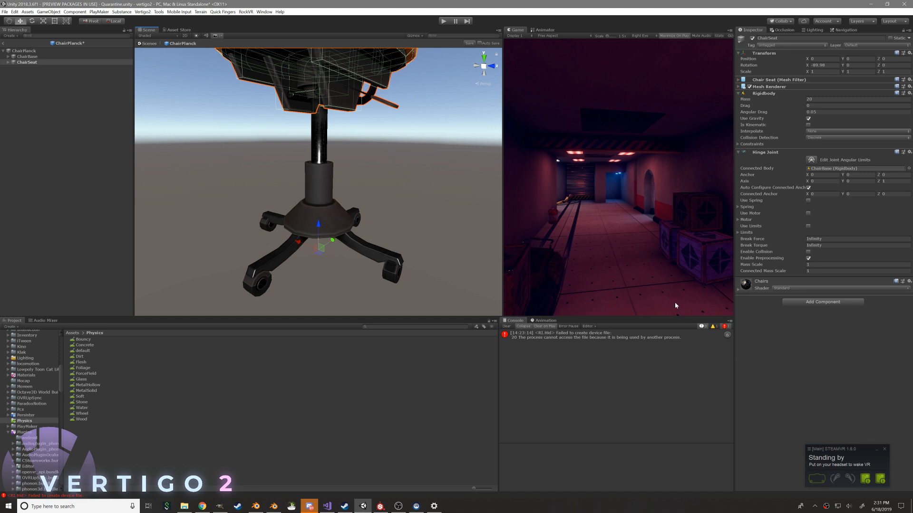
{"action": "scroll", "coordinate": [436, 163], "scroll_direction": "down", "scroll_amount": 5}
{"action": "scroll", "coordinate": [436, 163], "scroll_direction": "up", "scroll_amount": 3}
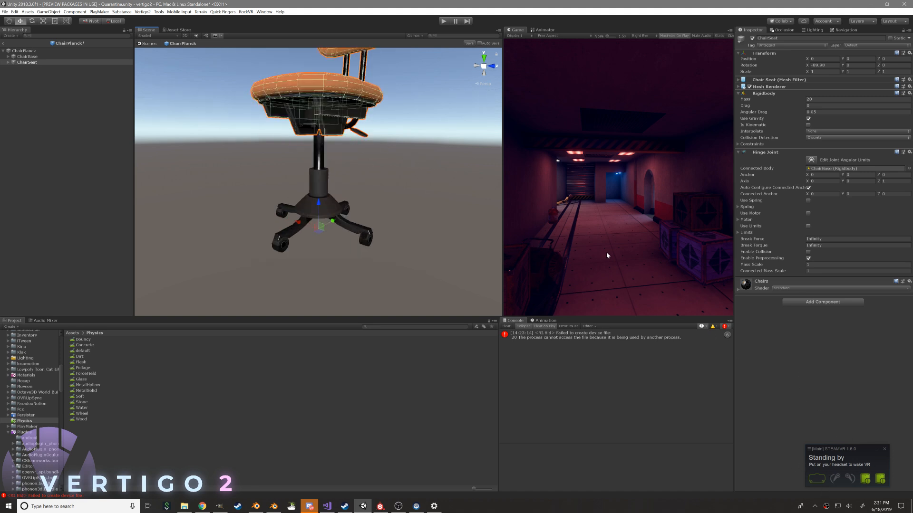
Switch to Blender's Chairs.blend window, show the models in solid shading, and select all objects
{"action": "key", "text": "alt+Tab"}
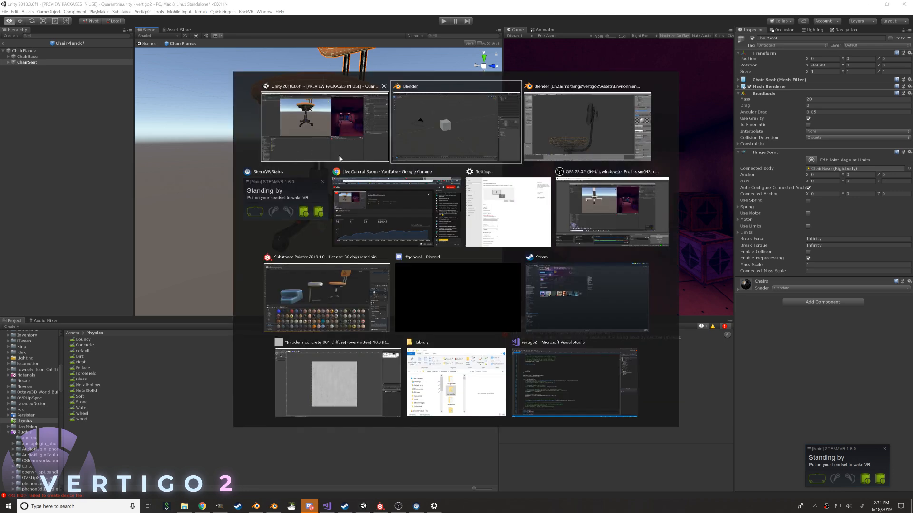
{"action": "left_click", "coordinate": [552, 131]}
{"action": "middle_click_drag", "start_coordinate": [440, 192], "coordinate": [446, 216]}
{"action": "scroll", "coordinate": [446, 216], "scroll_direction": "down", "scroll_amount": 4}
{"action": "mouse_move", "coordinate": [423, 261]}
{"action": "middle_mouse_down", "text": "shift"}
{"action": "mouse_move", "coordinate": [426, 231]}
{"action": "mouse_move", "coordinate": [440, 232]}
{"action": "mouse_move", "coordinate": [413, 233]}
{"action": "mouse_move", "coordinate": [513, 238]}
{"action": "mouse_move", "coordinate": [432, 200]}
{"action": "mouse_move", "coordinate": [463, 250]}
{"action": "mouse_move", "coordinate": [483, 234]}
{"action": "mouse_move", "coordinate": [422, 230]}
{"action": "mouse_move", "coordinate": [465, 224]}
{"action": "mouse_move", "coordinate": [523, 240]}
{"action": "mouse_move", "coordinate": [509, 242]}
{"action": "middle_mouse_up", "text": "shift"}
{"action": "scroll", "coordinate": [420, 234], "scroll_direction": "down", "scroll_amount": 2}
{"action": "key", "text": "z"}
{"action": "key", "text": "a"}
{"action": "scroll", "coordinate": [448, 224], "scroll_direction": "down", "scroll_amount": 3}
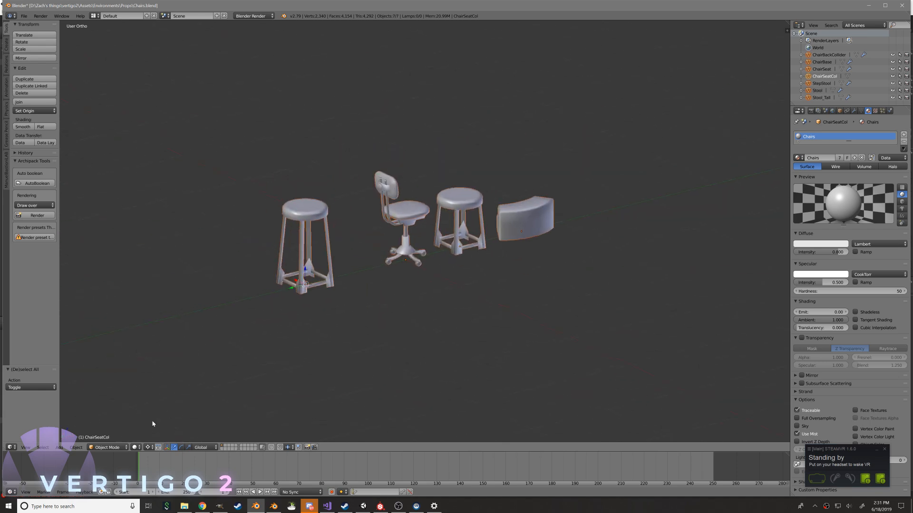
{"action": "middle_click_drag", "start_coordinate": [243, 307], "coordinate": [407, 289]}
{"action": "middle_click_drag", "start_coordinate": [370, 229], "coordinate": [398, 222]}
{"action": "scroll", "coordinate": [398, 222], "scroll_direction": "up", "scroll_amount": 4}
{"action": "scroll", "coordinate": [425, 221], "scroll_direction": "down", "scroll_amount": 1}
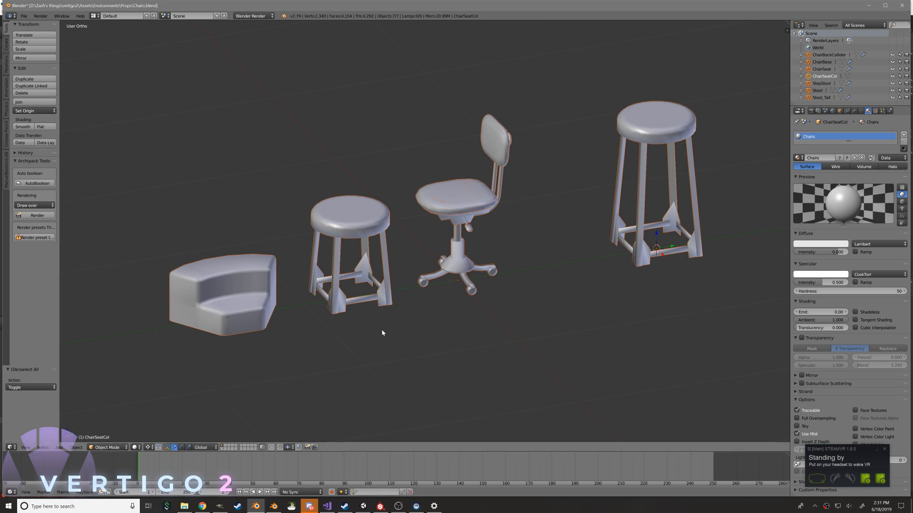
View the chair models from the right side and reset the 3D cursor to the scene origin
{"action": "key", "text": "KP_3"}
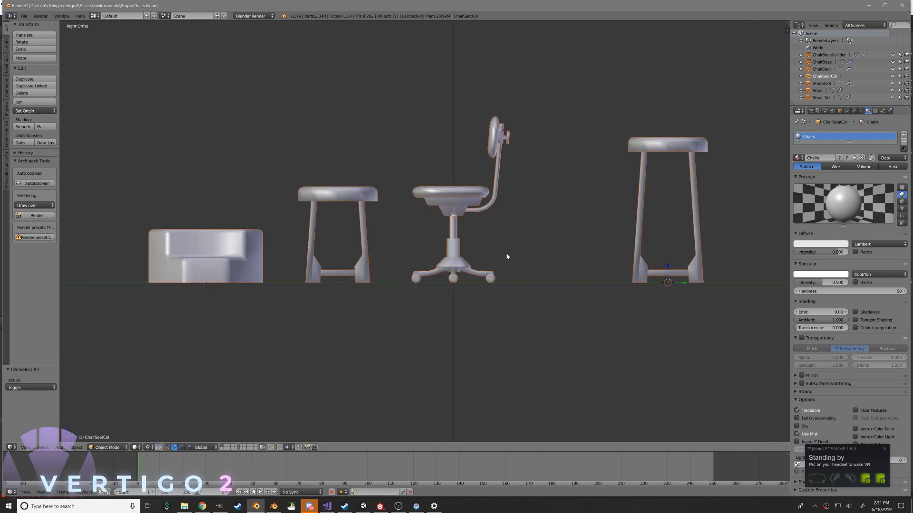
{"action": "key", "text": "r"}
{"action": "right_click", "coordinate": [428, 312]}
{"action": "scroll", "coordinate": [495, 246], "scroll_direction": "down", "scroll_amount": 5}
{"action": "scroll", "coordinate": [489, 198], "scroll_direction": "up", "scroll_amount": 2}
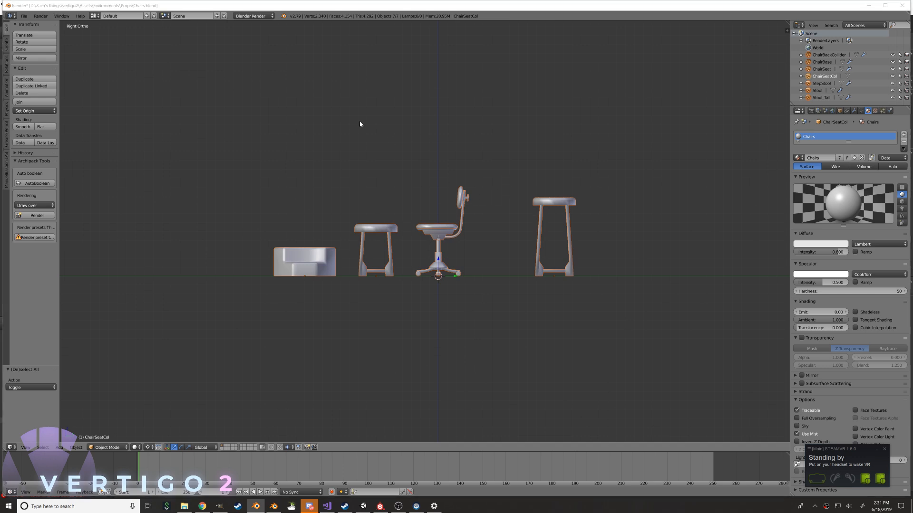
Check ChairBase's rotation in Unity, rotate all the chair models 90° in Blender, and save the file
{"action": "key", "text": "alt+Tab"}
{"action": "left_click", "coordinate": [27, 56]}
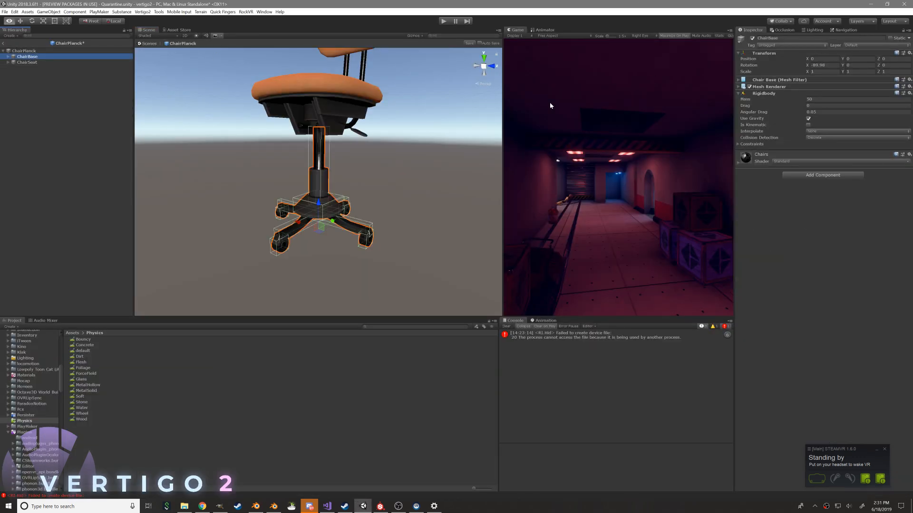
{"action": "key", "text": "alt+Tab"}
{"action": "key", "text": "r"}
{"action": "left_click", "coordinate": [490, 363]}
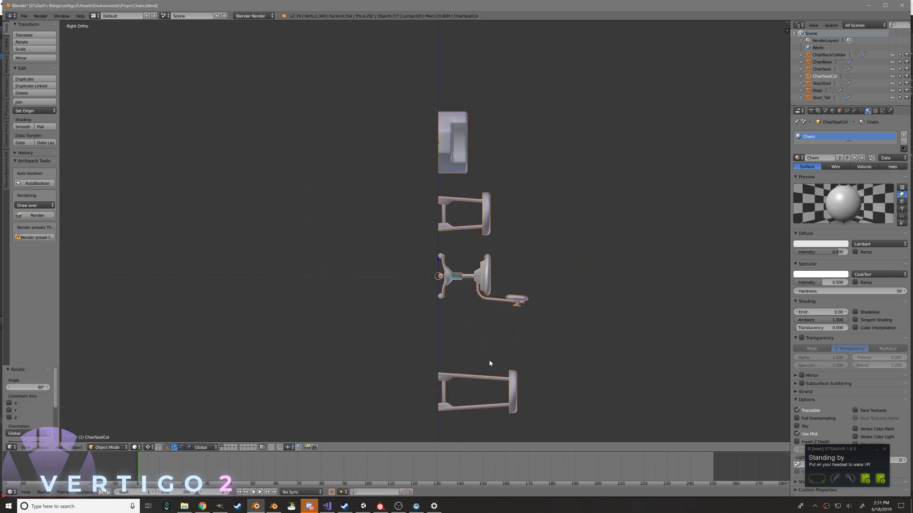
{"action": "key", "text": "ctrl+s"}
{"action": "left_click", "coordinate": [477, 269]}
{"action": "key", "text": "alt+Tab"}
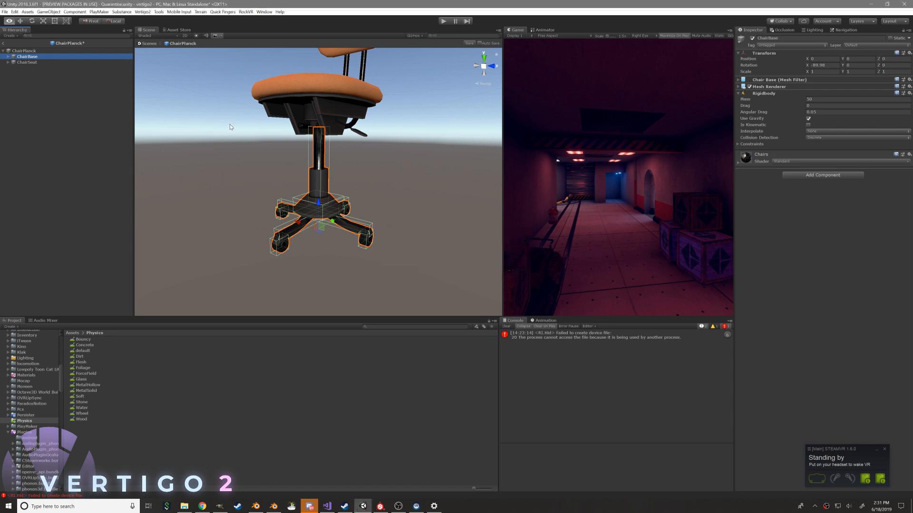
{"action": "scroll", "coordinate": [213, 117], "scroll_direction": "down", "scroll_amount": 4}
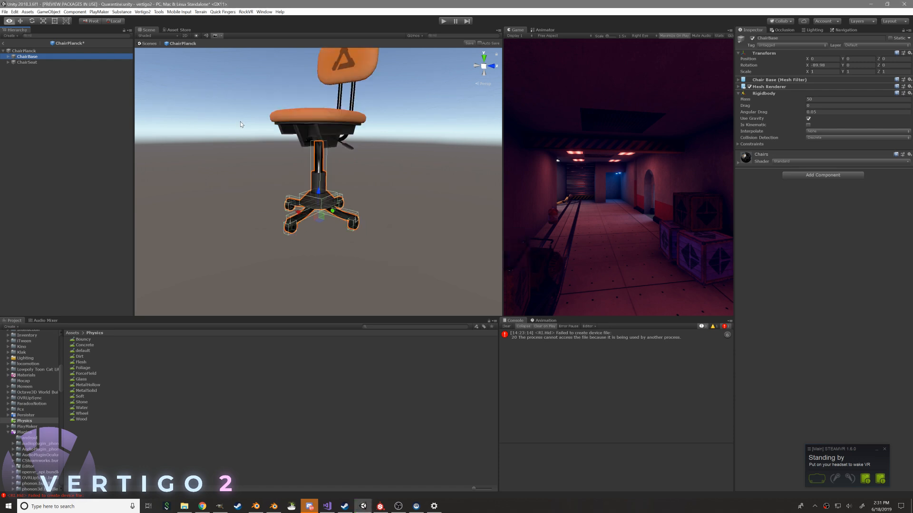
Apply the rotation to all the models in Blender, save Chairs.blend, and switch back to Unity
{"action": "key", "text": "alt+Tab"}
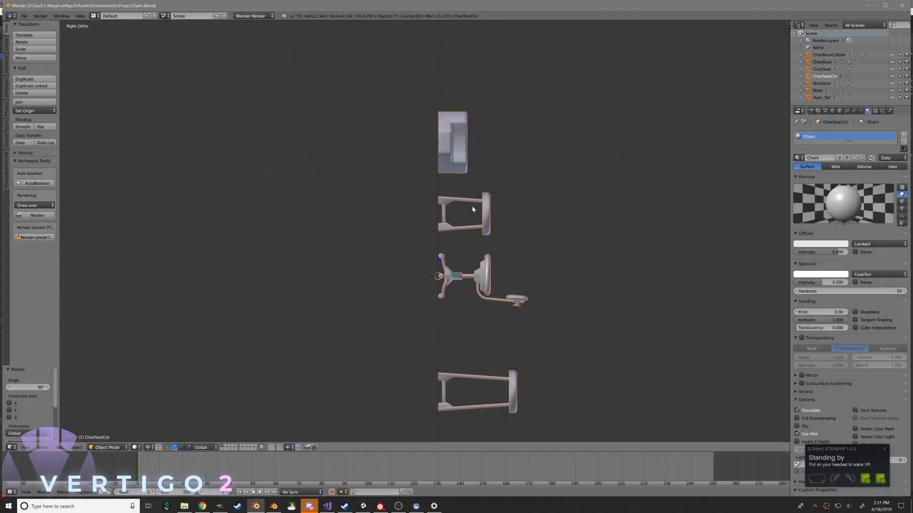
{"action": "key", "text": "ctrl+a"}
{"action": "left_click", "coordinate": [446, 219]}
{"action": "key", "text": "ctrl+s"}
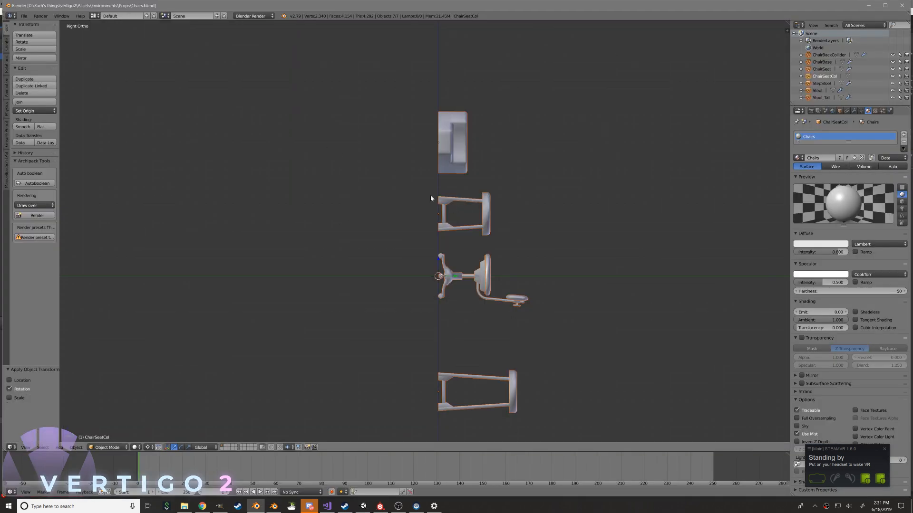
{"action": "key", "text": "alt+Tab"}
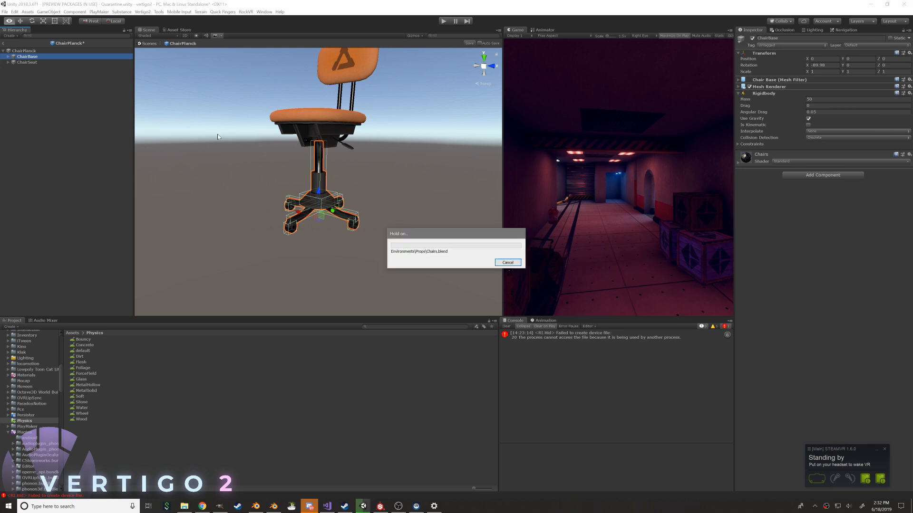
Move all the collider objects out of ChairBase and ChairSeat to the ChairPlanck root
{"action": "left_click", "coordinate": [7, 57]}
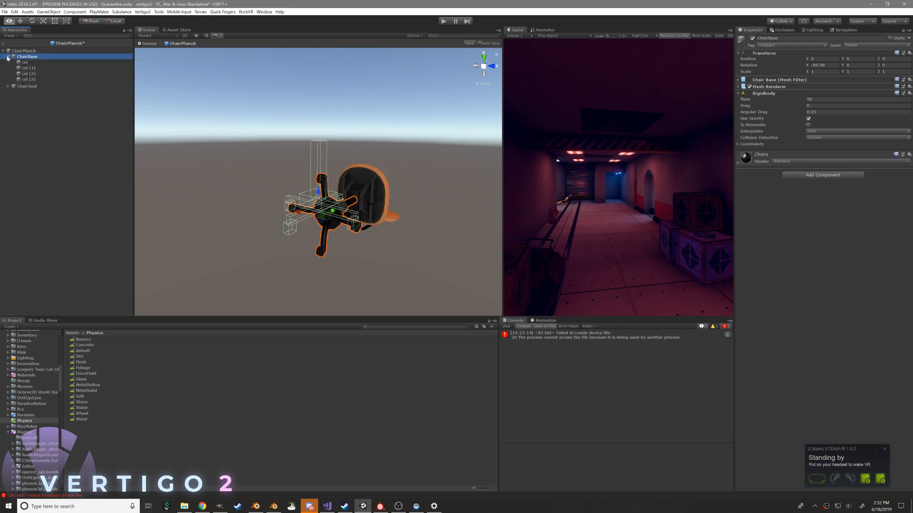
{"action": "left_click", "coordinate": [9, 114]}
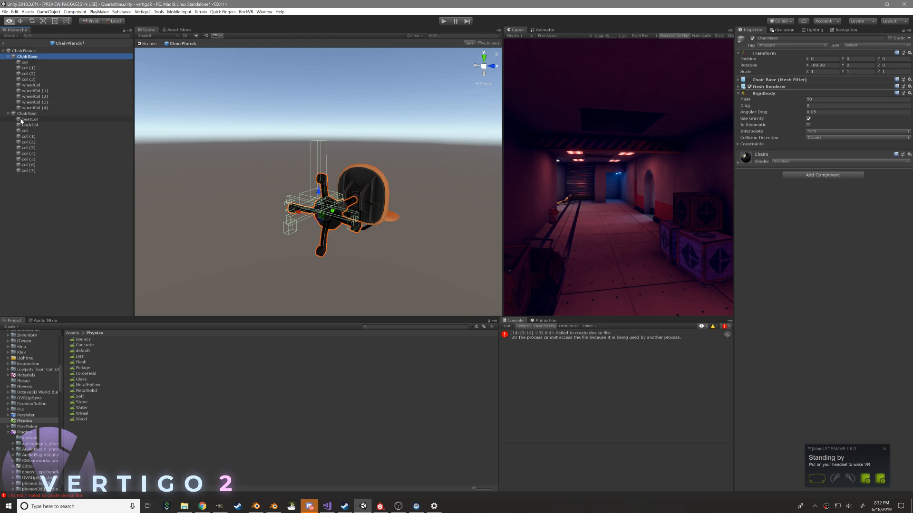
{"action": "left_click", "coordinate": [21, 120]}
{"action": "left_click", "coordinate": [29, 171], "text": "shift"}
{"action": "left_click", "coordinate": [34, 107], "text": "ctrl"}
{"action": "left_click", "coordinate": [27, 63]}
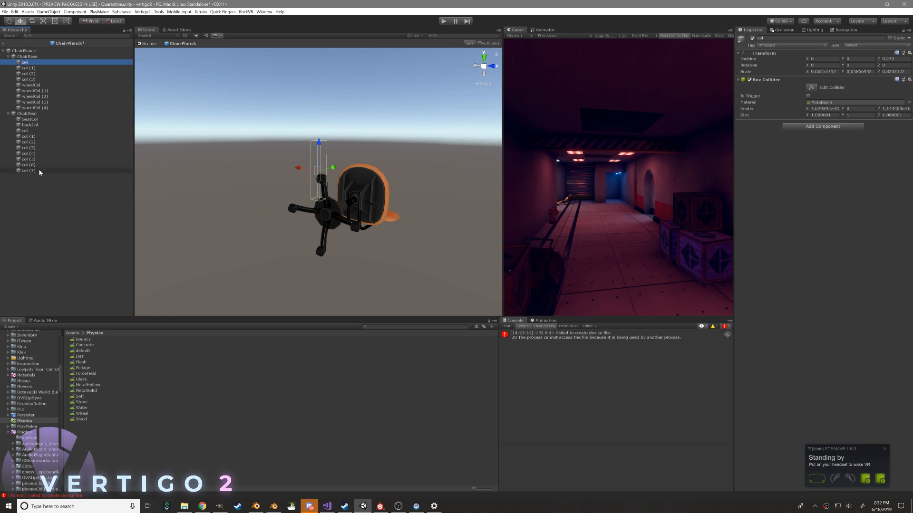
{"action": "left_click", "coordinate": [38, 171], "text": "shift"}
{"action": "left_click", "coordinate": [36, 114], "text": "ctrl"}
{"action": "left_click_drag", "start_coordinate": [41, 189], "coordinate": [41, 216]}
Set the X rotation of both ChairBase and ChairSeat to 0
{"action": "left_click", "coordinate": [26, 62]}
{"action": "left_click", "coordinate": [26, 57], "text": "ctrl"}
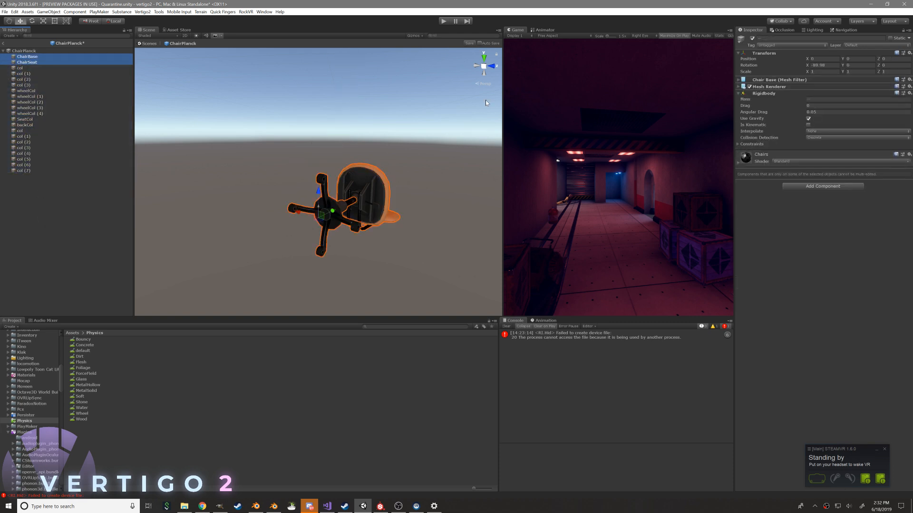
{"action": "left_click", "coordinate": [822, 65]}
{"action": "type", "text": "0"}
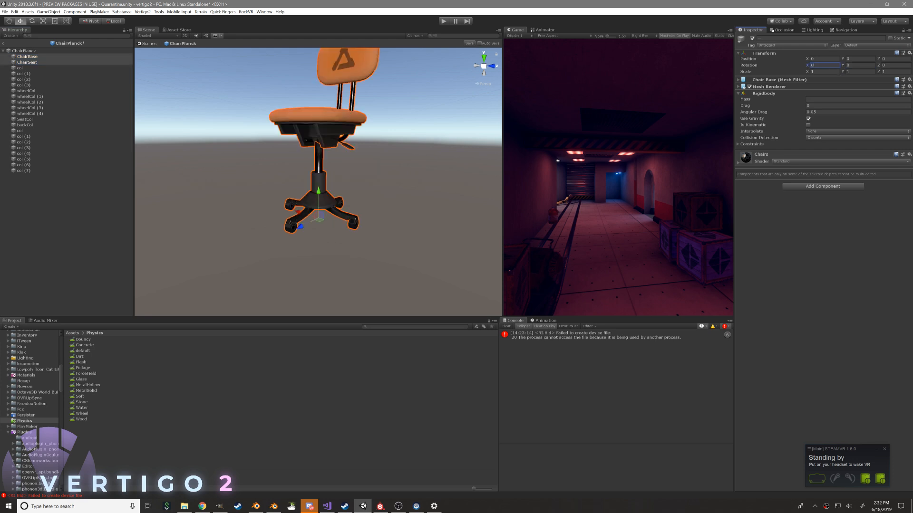
Parent the base and wheel colliders to ChairBase, and SeatCol, backCol and the seat's col objects to ChairSeat
{"action": "left_click", "coordinate": [40, 67]}
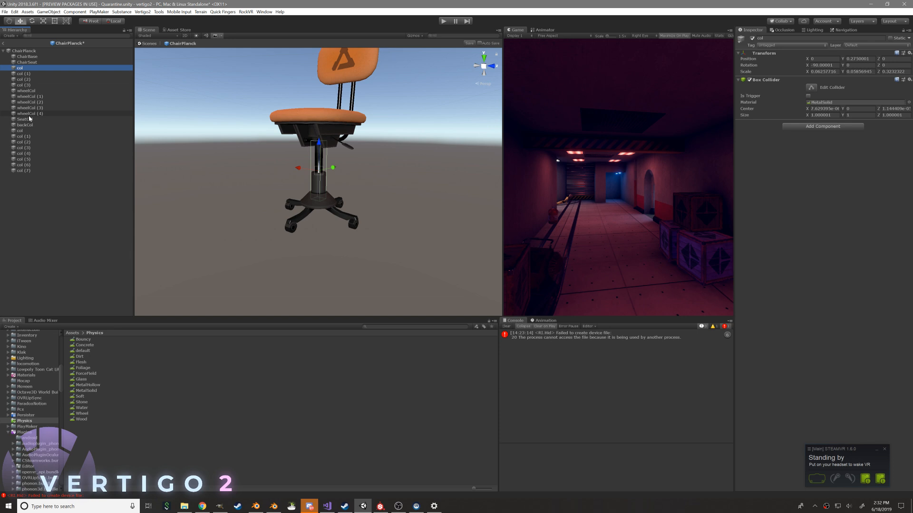
{"action": "left_click", "coordinate": [30, 113], "text": "shift"}
{"action": "left_click_drag", "start_coordinate": [31, 111], "coordinate": [27, 56]}
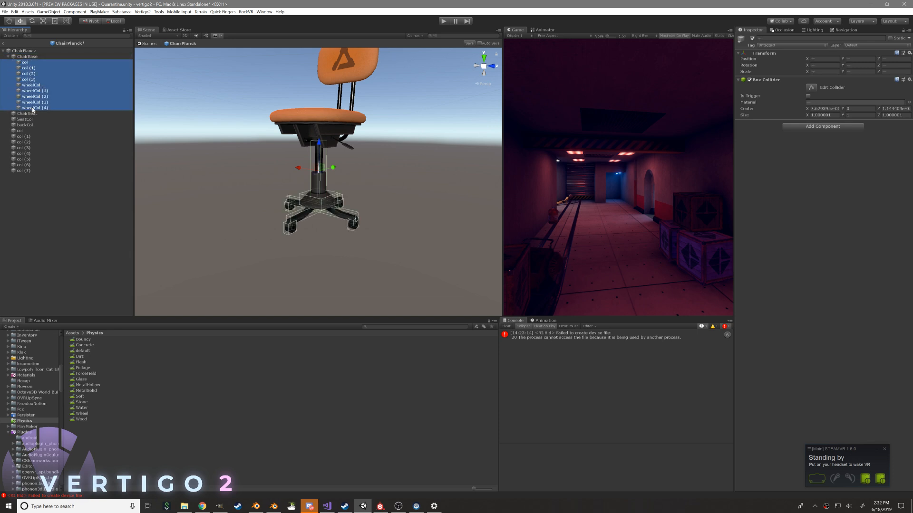
{"action": "left_click", "coordinate": [28, 119]}
{"action": "left_click", "coordinate": [29, 170], "text": "shift"}
{"action": "left_click_drag", "start_coordinate": [30, 120], "coordinate": [32, 115]}
Set the X rotation of SeatCol and backCol to 0 and check the colliders' fit on the chair
{"action": "left_click", "coordinate": [28, 119]}
{"action": "left_click", "coordinate": [30, 125], "text": "shift"}
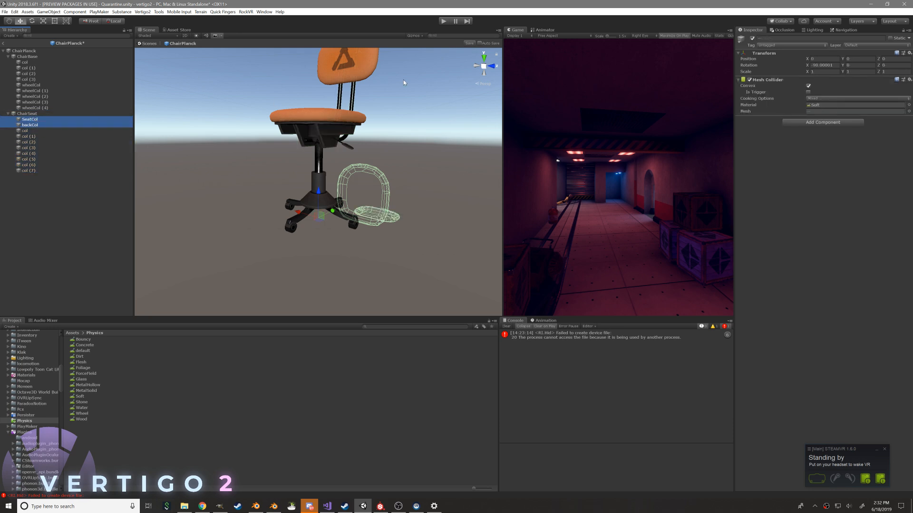
{"action": "left_click", "coordinate": [827, 65]}
{"action": "type", "text": "0"}
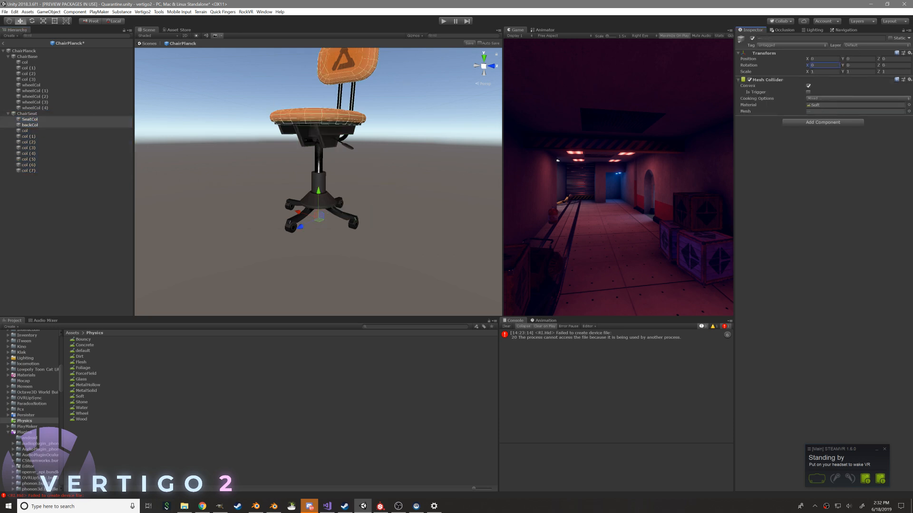
{"action": "left_click", "coordinate": [68, 114]}
{"action": "left_click_drag", "start_coordinate": [266, 143], "coordinate": [167, 126], "text": "alt"}
{"action": "left_click", "coordinate": [23, 62]}
{"action": "left_click", "coordinate": [25, 58]}
{"action": "left_click_drag", "start_coordinate": [271, 179], "coordinate": [315, 186], "text": "alt"}
Set the axis of ChairSeat's Hinge Joint to X 0, Y 1, Z 0
{"action": "left_click", "coordinate": [48, 114]}
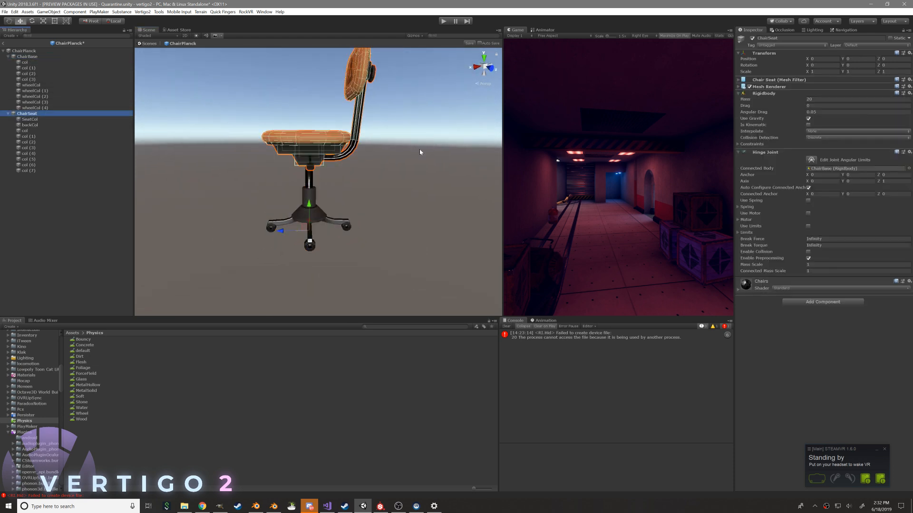
{"action": "left_click_drag", "start_coordinate": [432, 253], "coordinate": [330, 229], "text": "alt"}
{"action": "left_click", "coordinate": [891, 194]}
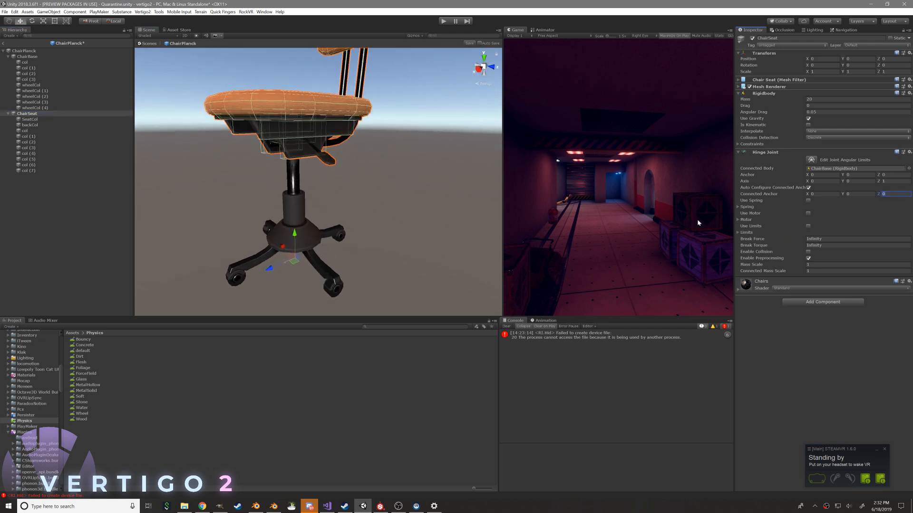
{"action": "left_click", "coordinate": [858, 193]}
{"action": "left_click", "coordinate": [893, 181]}
{"action": "type", "text": "0"}
{"action": "left_click", "coordinate": [856, 181]}
{"action": "type", "text": "1"}
Examine the hinge axis at the chair's base from several angles
{"action": "left_click_drag", "start_coordinate": [380, 214], "coordinate": [416, 216], "text": "alt"}
{"action": "middle_click_drag", "start_coordinate": [416, 216], "coordinate": [387, 194], "text": "alt"}
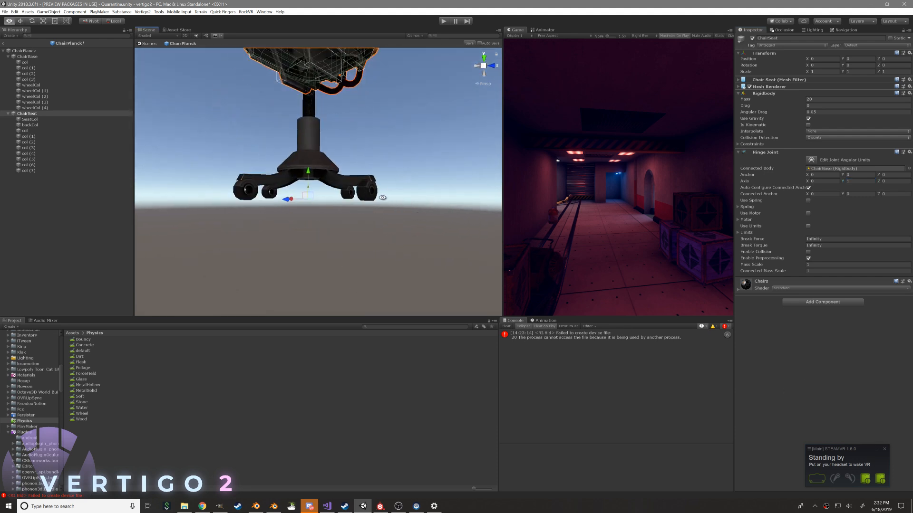
{"action": "right_click_drag", "start_coordinate": [387, 194], "coordinate": [522, 275], "text": "alt"}
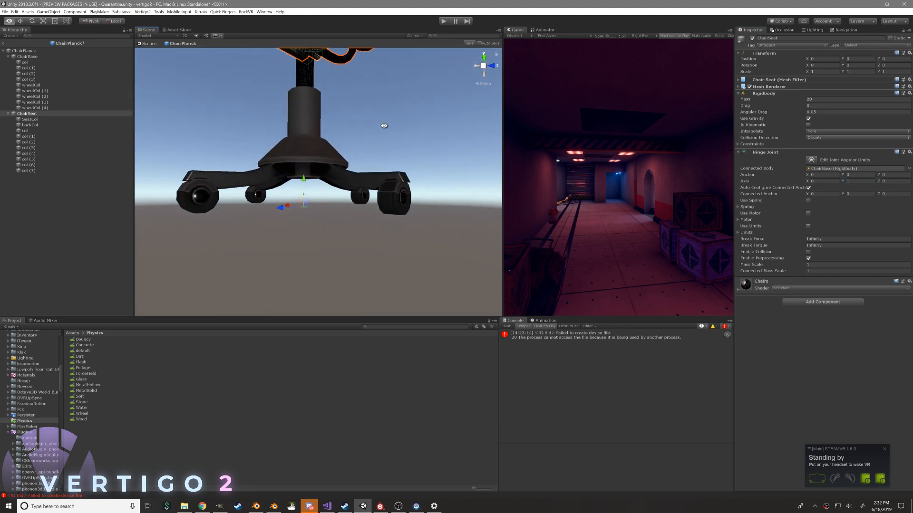
{"action": "middle_click_drag", "start_coordinate": [396, 156], "coordinate": [398, 177], "text": "alt"}
{"action": "left_click_drag", "start_coordinate": [397, 177], "coordinate": [384, 191], "text": "alt"}
{"action": "right_click_drag", "start_coordinate": [384, 191], "coordinate": [305, 155], "text": "alt"}
{"action": "left_click_drag", "start_coordinate": [377, 160], "coordinate": [371, 161], "text": "alt"}
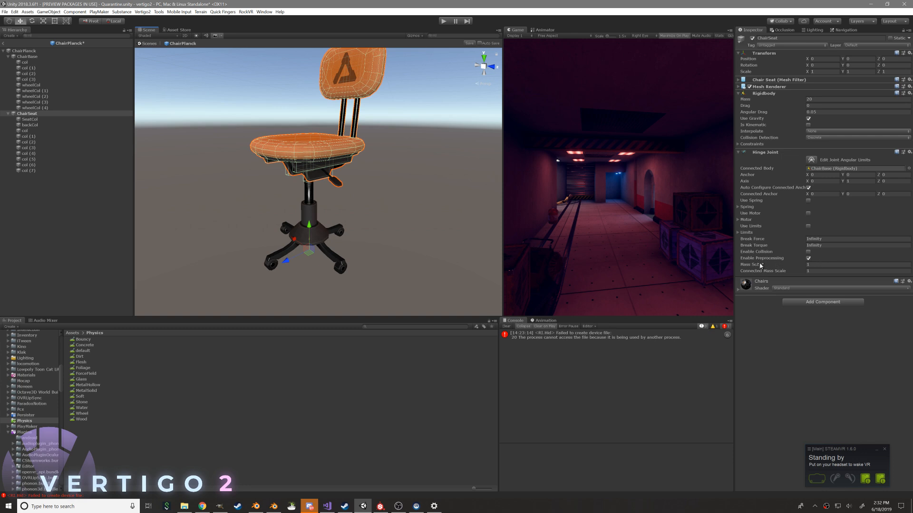
Set the Hinge Joint's Connected Mass Scale to 4 and save the ChairPlanck prefab
{"action": "mouse_move", "coordinate": [759, 267]}
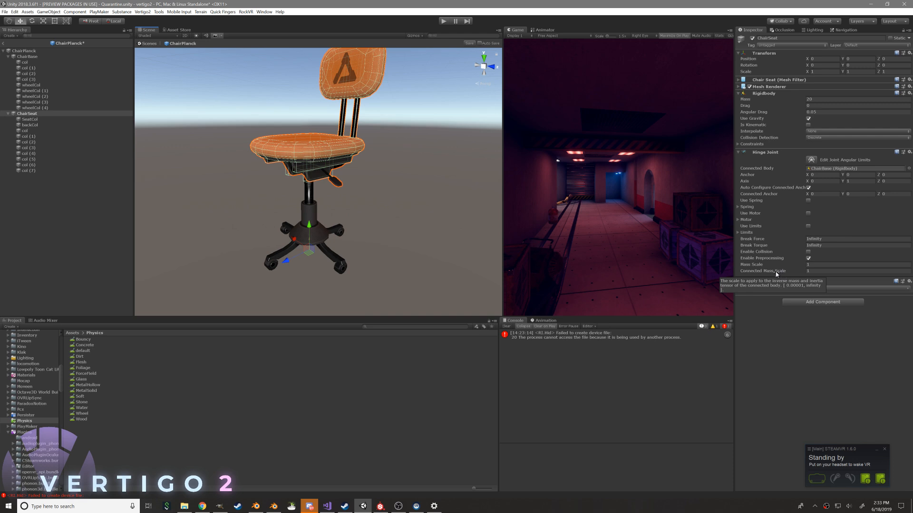
{"action": "left_click_drag", "start_coordinate": [777, 274], "coordinate": [812, 273]}
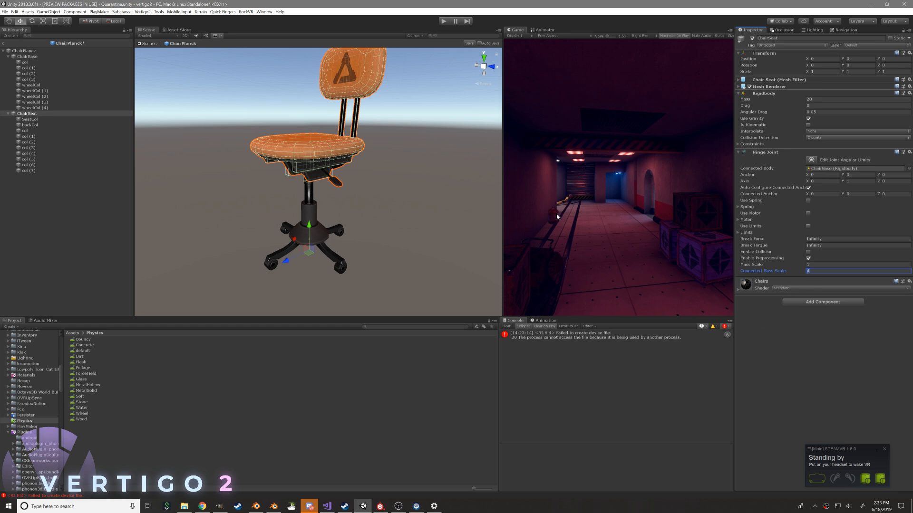
{"action": "left_click", "coordinate": [783, 318]}
{"action": "key", "text": "ctrl+s"}
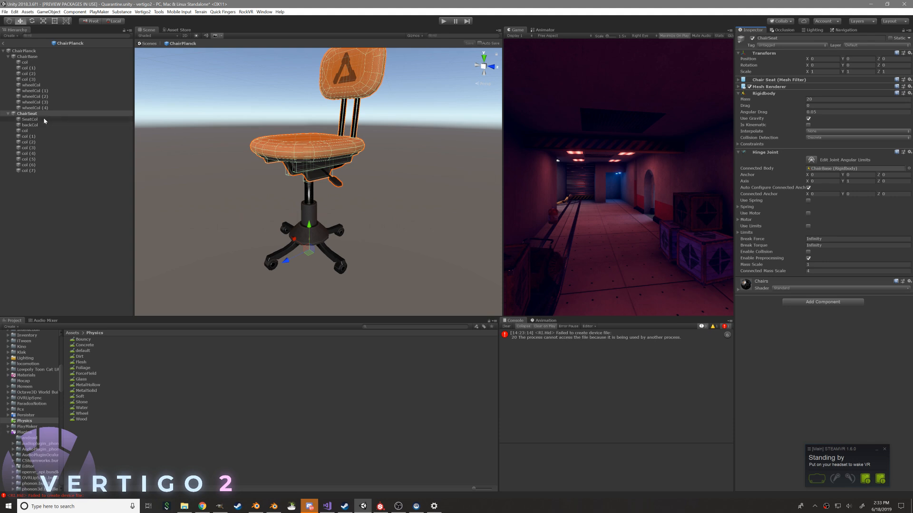
Set the Angular Drag of ChairSeat's Rigidbody to 0.5
{"action": "left_click", "coordinate": [830, 112]}
{"action": "type", "text": ".5"}
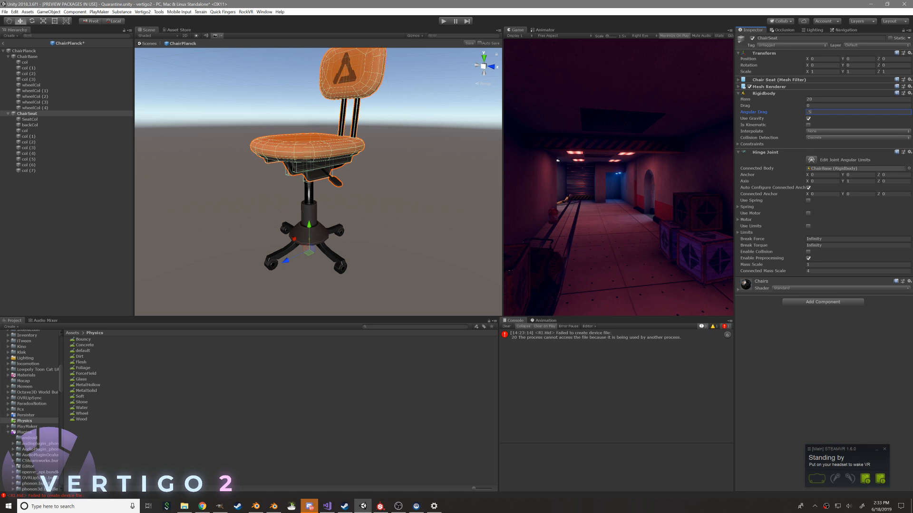
{"action": "left_click", "coordinate": [774, 325]}
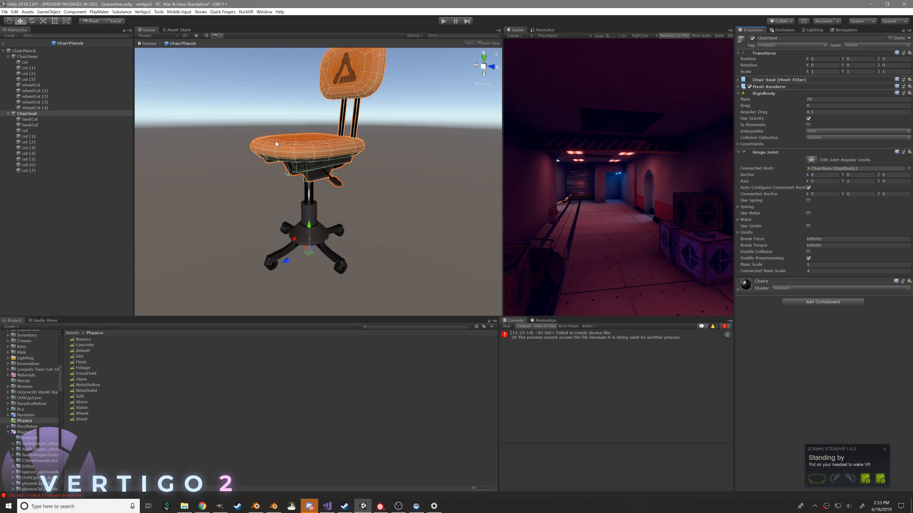
Examine the seat and backrest colliders from below, behind and the side
{"action": "left_click_drag", "start_coordinate": [366, 126], "coordinate": [348, 134], "text": "alt"}
{"action": "middle_click_drag", "start_coordinate": [341, 153], "coordinate": [331, 175]}
{"action": "scroll", "coordinate": [357, 137], "scroll_direction": "up", "scroll_amount": 3}
{"action": "scroll", "coordinate": [366, 132], "scroll_direction": "down", "scroll_amount": 2}
{"action": "left_click_drag", "start_coordinate": [361, 133], "coordinate": [295, 78], "text": "alt"}
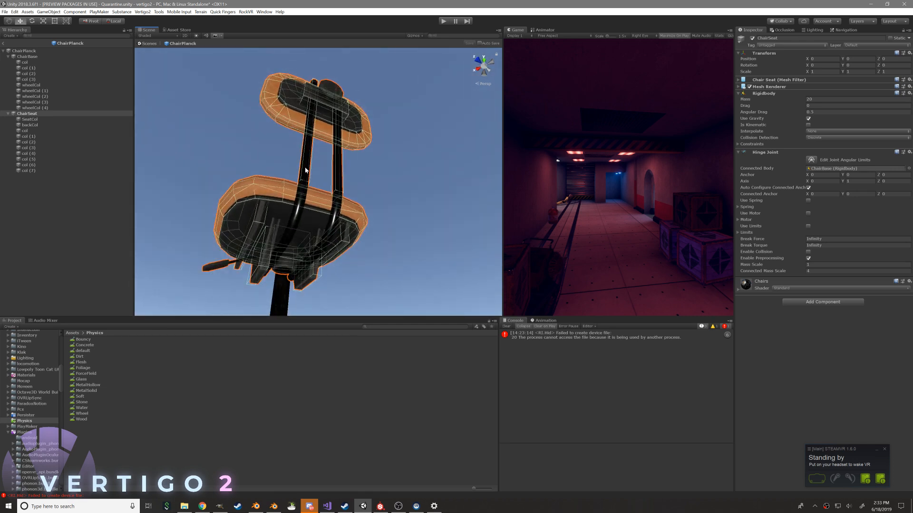
{"action": "left_click_drag", "start_coordinate": [308, 165], "coordinate": [340, 167], "text": "alt"}
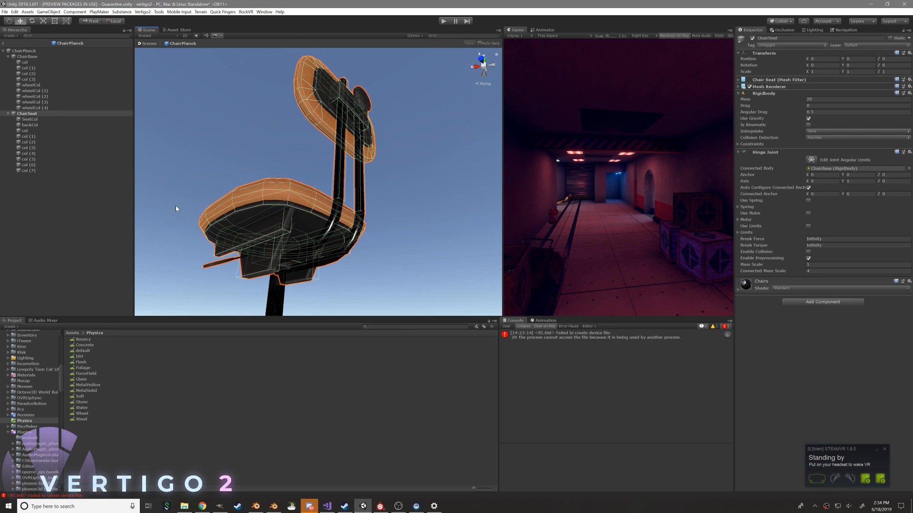
{"action": "left_click_drag", "start_coordinate": [276, 146], "coordinate": [398, 231], "text": "alt"}
{"action": "scroll", "coordinate": [398, 231], "scroll_direction": "down", "scroll_amount": 4}
{"action": "middle_click_drag", "start_coordinate": [398, 231], "coordinate": [423, 184]}
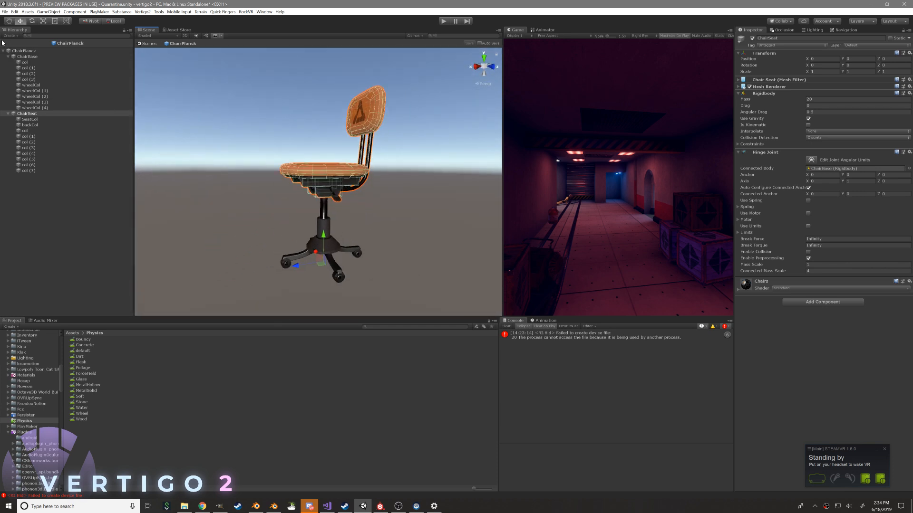
Remove the Box Collider from all five wheel objects, wheelCol through wheelCol (4)
{"action": "middle_click_drag", "start_coordinate": [495, 291], "coordinate": [474, 201], "text": "alt"}
{"action": "scroll", "coordinate": [475, 201], "scroll_direction": "up", "scroll_amount": 5}
{"action": "left_click_drag", "start_coordinate": [475, 201], "coordinate": [387, 195], "text": "alt"}
{"action": "left_click", "coordinate": [32, 108]}
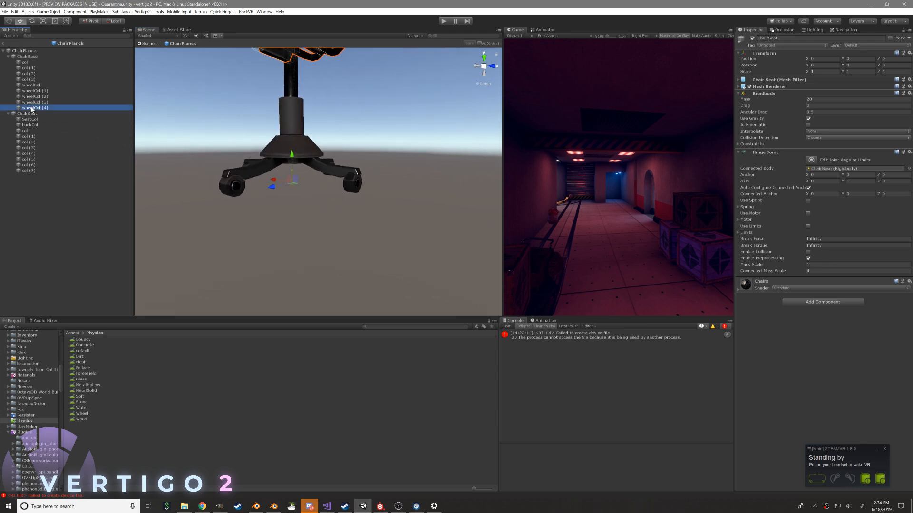
{"action": "left_click", "coordinate": [31, 85], "text": "shift"}
{"action": "left_click_drag", "start_coordinate": [333, 171], "coordinate": [415, 235], "text": "alt"}
{"action": "mouse_move", "coordinate": [306, 210]}
{"action": "left_mouse_down", "text": "alt"}
{"action": "mouse_move", "coordinate": [326, 224]}
{"action": "mouse_move", "coordinate": [311, 217]}
{"action": "left_mouse_up", "text": "alt"}
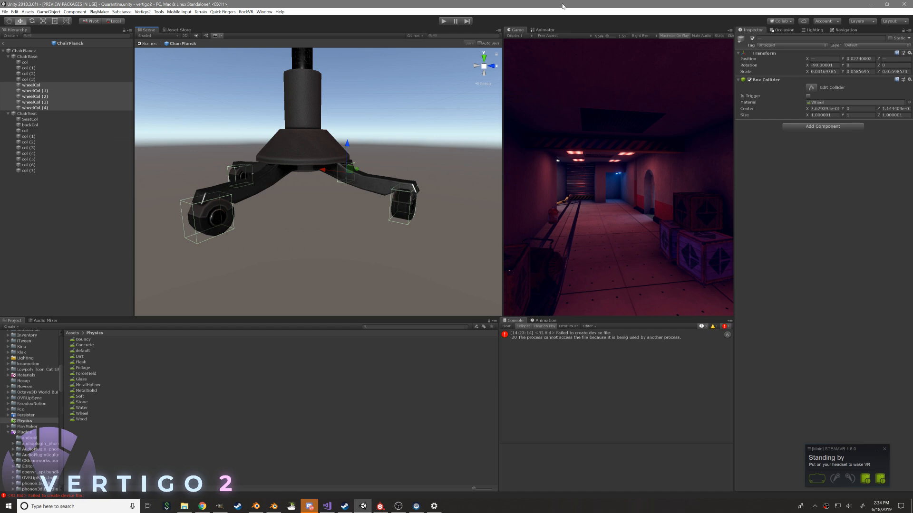
{"action": "left_click", "coordinate": [910, 79]}
{"action": "left_click", "coordinate": [841, 96]}
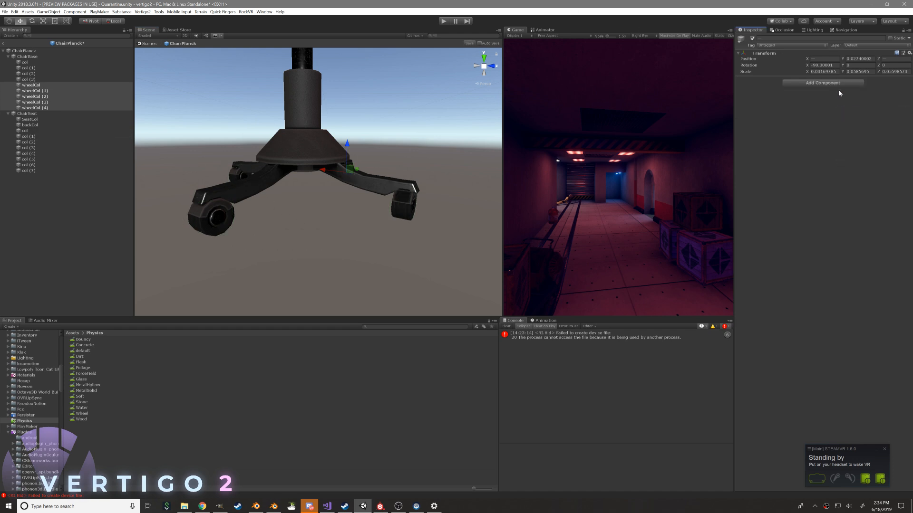
Add a Sphere Collider to all five wheel objects, wheelCol through wheelCol (4)
{"action": "left_click", "coordinate": [833, 84]}
{"action": "type", "text": "sphere"}
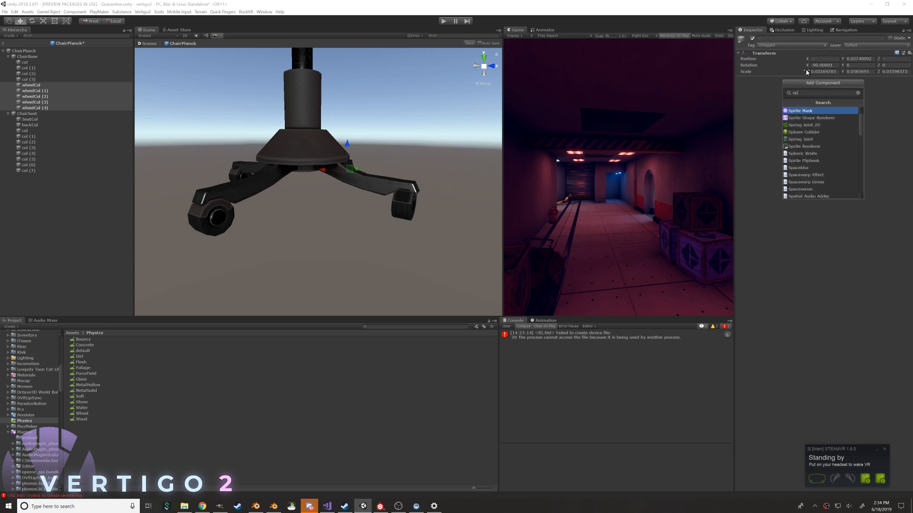
{"action": "key", "text": "Return"}
{"action": "left_click_drag", "start_coordinate": [414, 108], "coordinate": [380, 120], "text": "alt"}
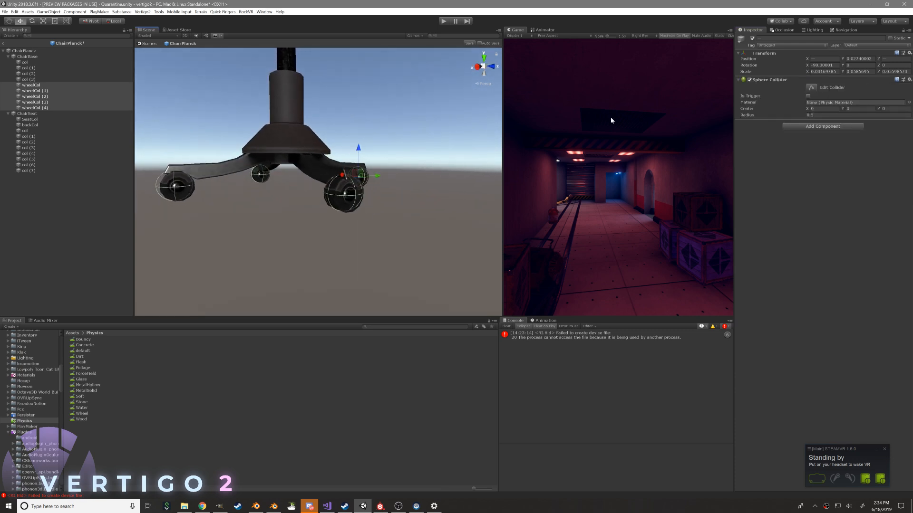
Make the five wheel objects' scale uniform by copying the X value 0.03169785 into Y and Z
{"action": "left_click", "coordinate": [823, 71]}
{"action": "key", "text": "ctrl+c"}
{"action": "key", "text": "Tab"}
{"action": "key", "text": "ctrl+v"}
{"action": "key", "text": "Tab"}
{"action": "key", "text": "ctrl+v"}
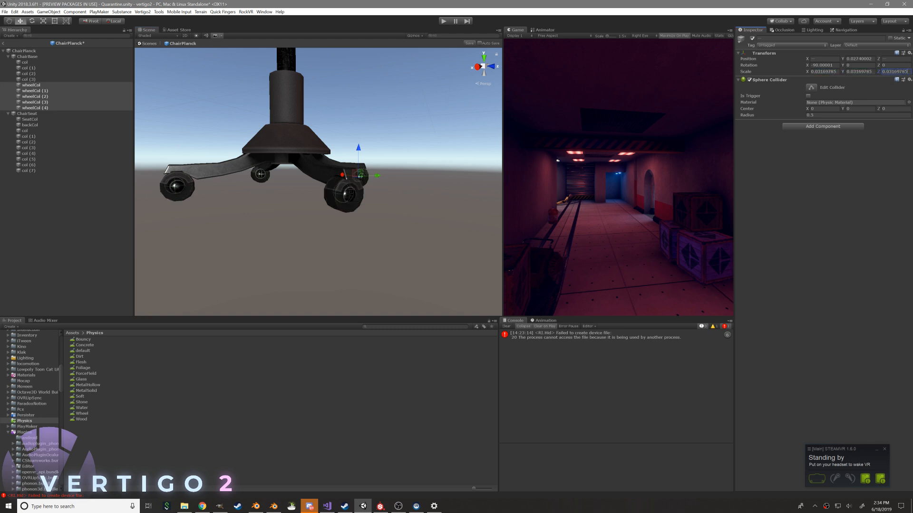
Scale the wheel objects up uniformly to about 0.0575 so the sphere colliders enclose the casters
{"action": "left_click", "coordinate": [42, 21]}
{"action": "left_click_drag", "start_coordinate": [358, 176], "coordinate": [429, 135]}
{"action": "left_click_drag", "start_coordinate": [339, 176], "coordinate": [339, 180]}
{"action": "left_click_drag", "start_coordinate": [251, 164], "coordinate": [342, 193], "text": "alt"}
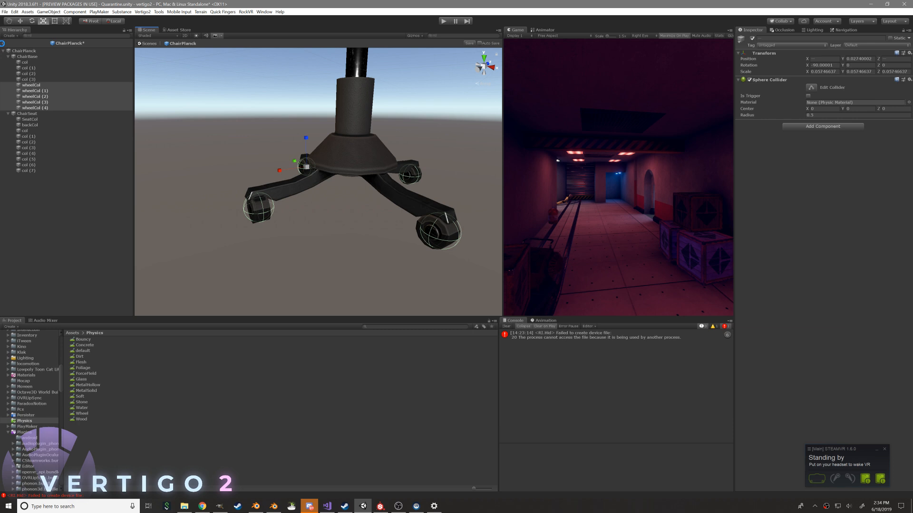
Return from the prefab to the Quarantine scene and deactivate the Chairs object
{"action": "left_click", "coordinate": [3, 44]}
{"action": "left_click_drag", "start_coordinate": [328, 159], "coordinate": [340, 221], "text": "alt"}
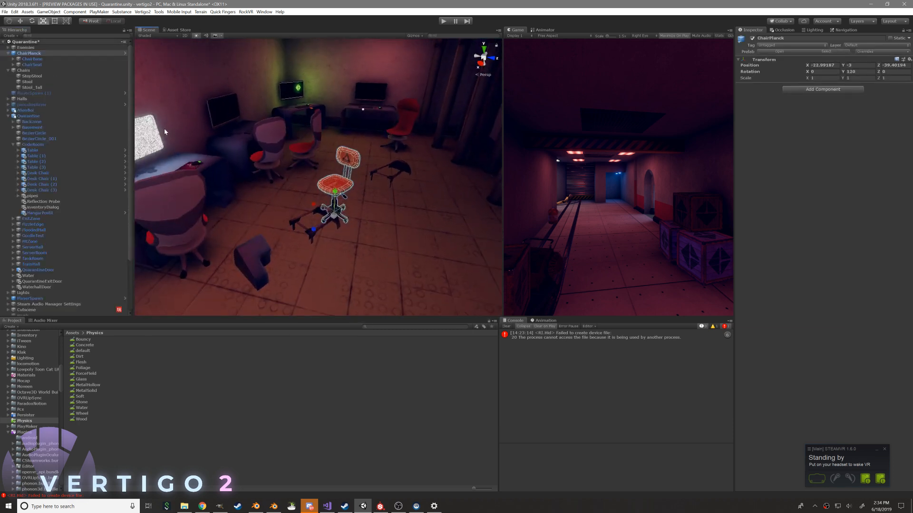
{"action": "left_click", "coordinate": [31, 72]}
{"action": "key", "text": "alt+shift+a"}
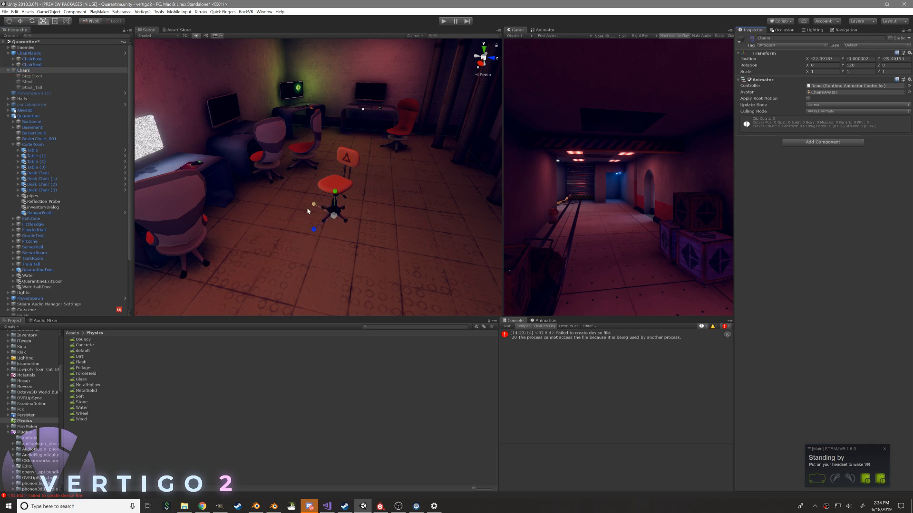
Delete the four old desk chairs, Desk Chair through Desk Chair (3), from the scene
{"action": "scroll", "coordinate": [303, 208], "scroll_direction": "up", "scroll_amount": 3}
{"action": "mouse_move", "coordinate": [341, 201]}
{"action": "right_mouse_down"}
{"action": "mouse_move", "coordinate": [332, 197]}
{"action": "mouse_move", "coordinate": [352, 187]}
{"action": "right_mouse_up"}
{"action": "left_click", "coordinate": [330, 157]}
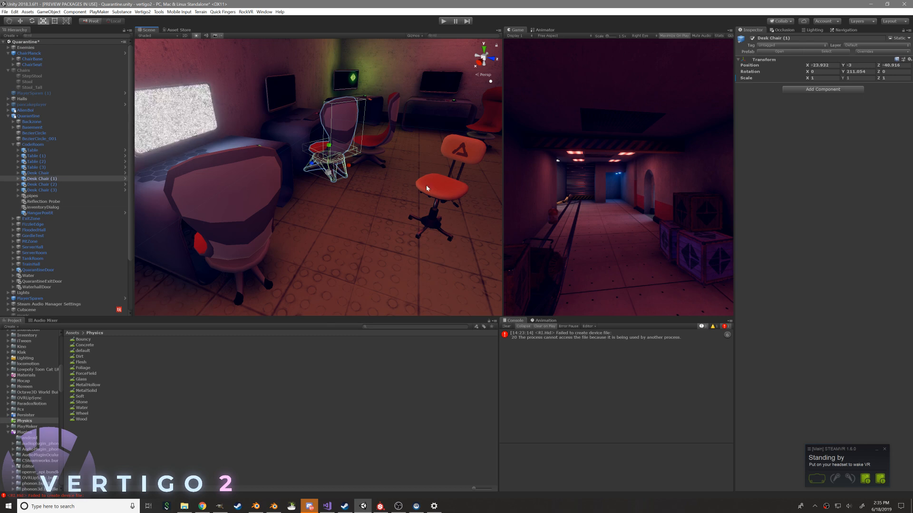
{"action": "left_click", "coordinate": [40, 173]}
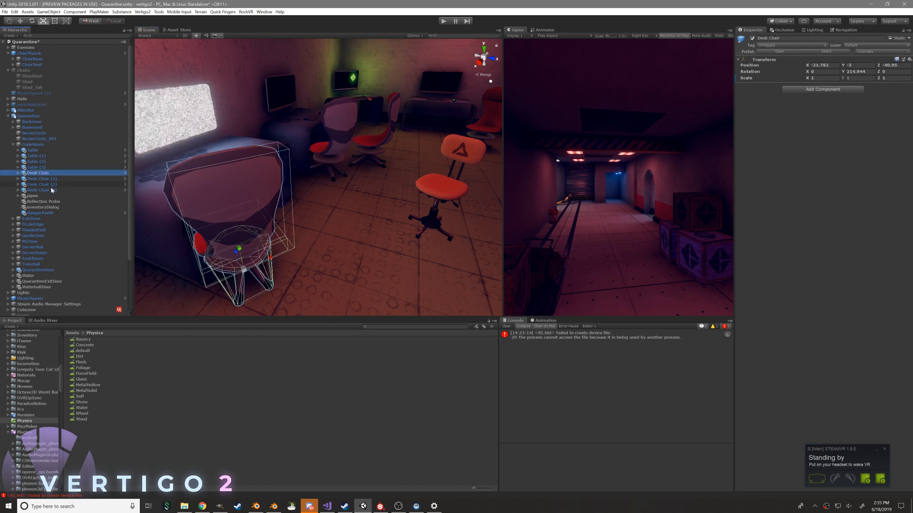
{"action": "left_click", "coordinate": [50, 190], "text": "shift"}
{"action": "key", "text": "Delete"}
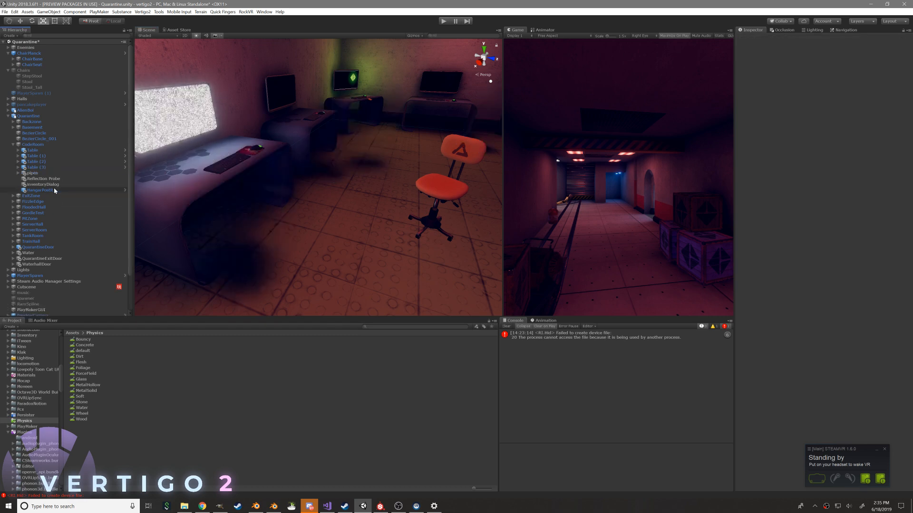
Move ChairPlanck into the CodeRoom group and place it at the nearest desk, rotated to about 208.6 on Y
{"action": "left_click_drag", "start_coordinate": [29, 53], "coordinate": [37, 145]}
{"action": "key", "text": "w"}
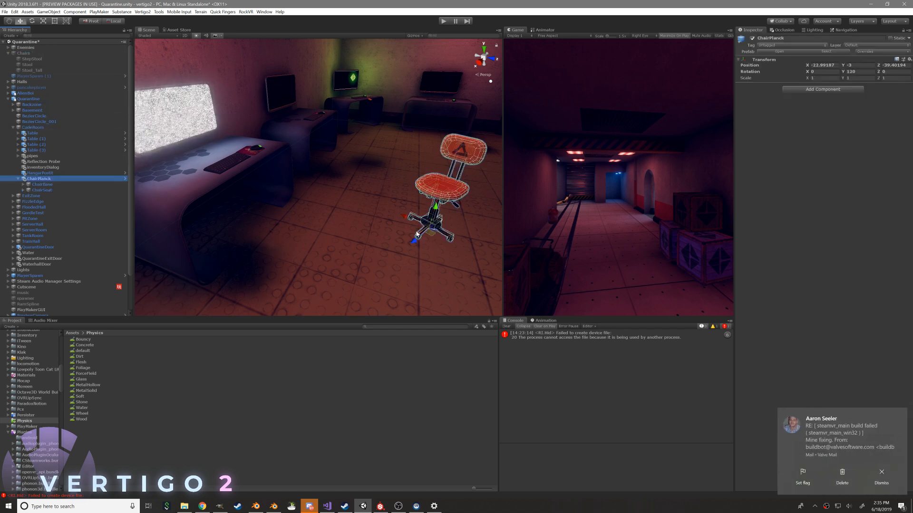
{"action": "left_click_drag", "start_coordinate": [418, 232], "coordinate": [259, 236]}
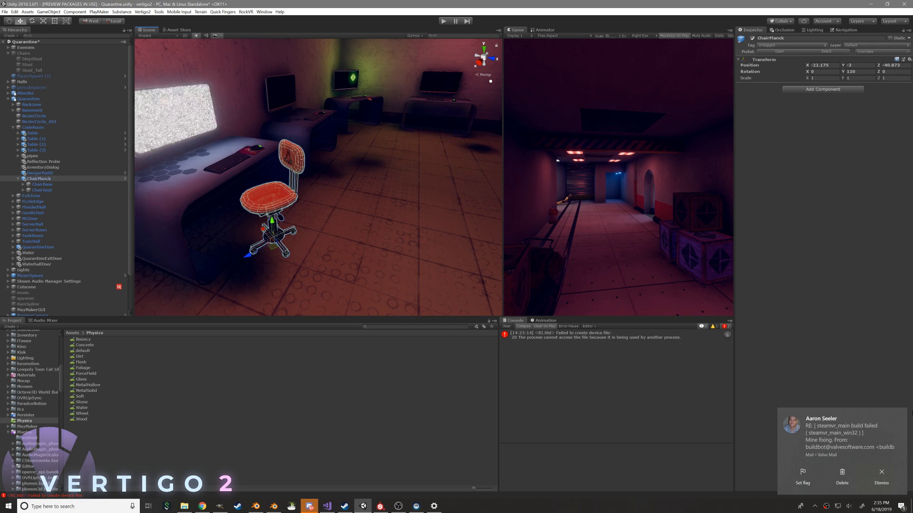
{"action": "key", "text": "e"}
{"action": "left_click_drag", "start_coordinate": [279, 267], "coordinate": [318, 204]}
{"action": "key", "text": "w"}
{"action": "key", "text": "ctrl+z"}
{"action": "left_click", "coordinate": [42, 179]}
{"action": "left_click_drag", "start_coordinate": [255, 273], "coordinate": [329, 189]}
{"action": "key", "text": "ctrl+z"}
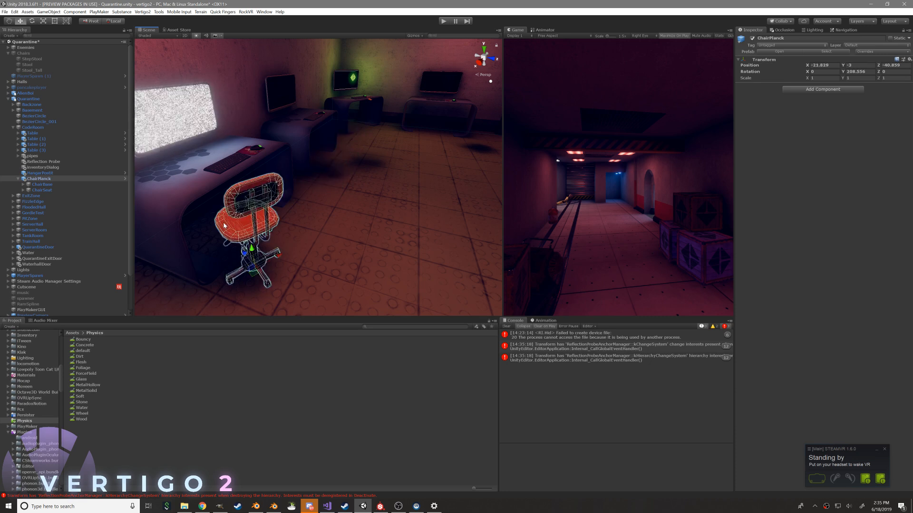
Duplicate ChairPlanck twice and position the copies at the next desks in CodeRoom, turning the second copy
{"action": "key", "text": "ctrl+d"}
{"action": "left_click_drag", "start_coordinate": [253, 275], "coordinate": [338, 174]}
{"action": "left_click_drag", "start_coordinate": [403, 175], "coordinate": [382, 246], "text": "alt"}
{"action": "key", "text": "ctrl+d"}
{"action": "key", "text": "e"}
{"action": "left_click_drag", "start_coordinate": [416, 231], "coordinate": [360, 279], "text": "alt"}
{"action": "left_click_drag", "start_coordinate": [285, 254], "coordinate": [386, 235], "text": "alt"}
Duplicate the chair a third time and place it at the remaining desk, at about X -26.3, Z -38.3
{"action": "key", "text": "ctrl+d"}
{"action": "key", "text": "w"}
{"action": "key", "text": "e"}
{"action": "scroll", "coordinate": [385, 234], "scroll_direction": "down", "scroll_amount": 8}
{"action": "middle_click_drag", "start_coordinate": [238, 226], "coordinate": [326, 201]}
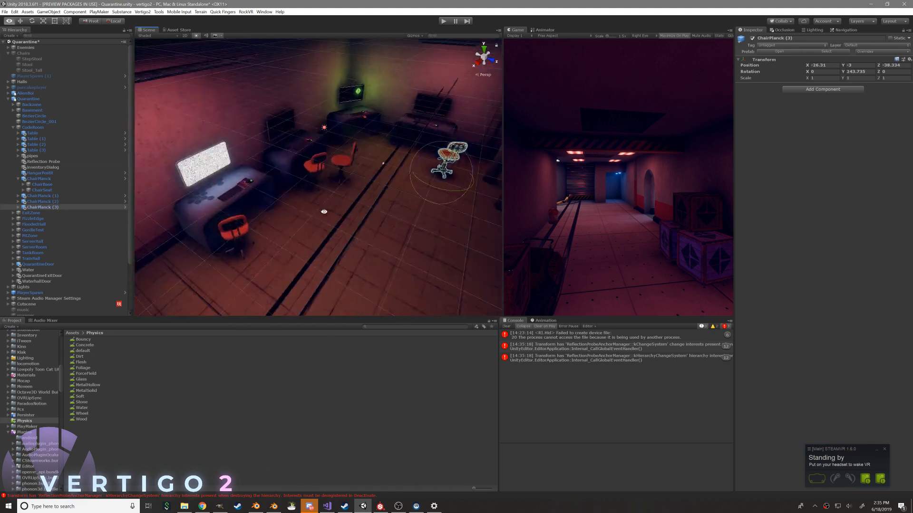
Rotate ChairPlanck (1) to about 197.7 on Y and adjust its position in front of its desk
{"action": "left_click_drag", "start_coordinate": [326, 202], "coordinate": [369, 175], "text": "alt"}
{"action": "middle_click_drag", "start_coordinate": [368, 175], "coordinate": [327, 219]}
{"action": "left_click_drag", "start_coordinate": [328, 219], "coordinate": [266, 213], "text": "alt"}
{"action": "left_click", "coordinate": [324, 213]}
{"action": "left_click_drag", "start_coordinate": [319, 245], "coordinate": [330, 247]}
{"action": "right_click_drag", "start_coordinate": [335, 247], "coordinate": [76, 248]}
{"action": "key", "text": "w"}
{"action": "right_click_drag", "start_coordinate": [269, 262], "coordinate": [248, 265]}
Locate the ChairPlanck prefab asset and place another chair in the pillared room at about X -14.3, Z -48.7
{"action": "left_click", "coordinate": [399, 327]}
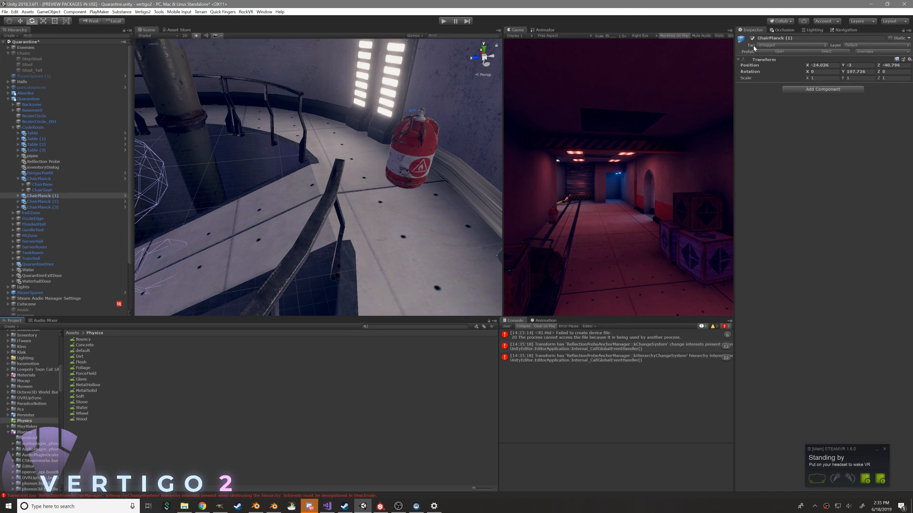
{"action": "left_click", "coordinate": [838, 52]}
{"action": "left_click_drag", "start_coordinate": [91, 357], "coordinate": [364, 212]}
{"action": "right_click_drag", "start_coordinate": [364, 212], "coordinate": [442, 205]}
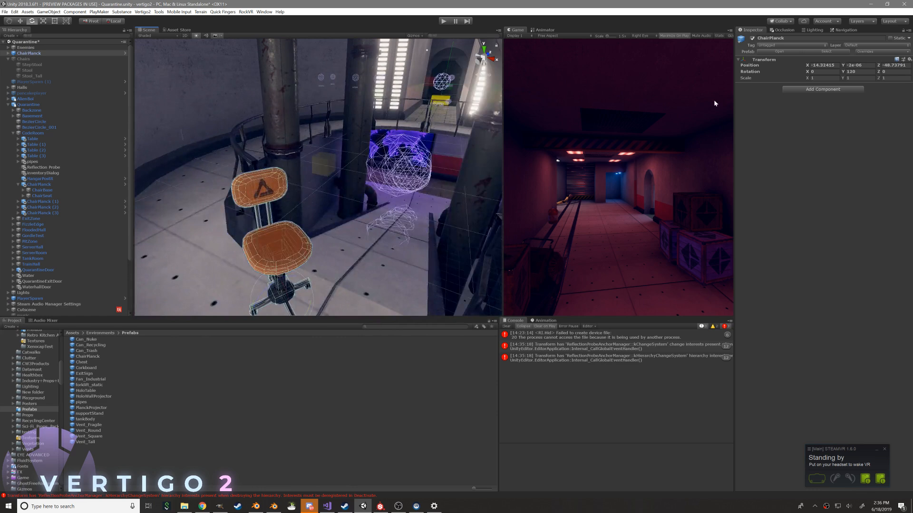
Open the ChairPlanck prefab and add the Interactable script to ChairSeat
{"action": "left_click", "coordinate": [775, 51]}
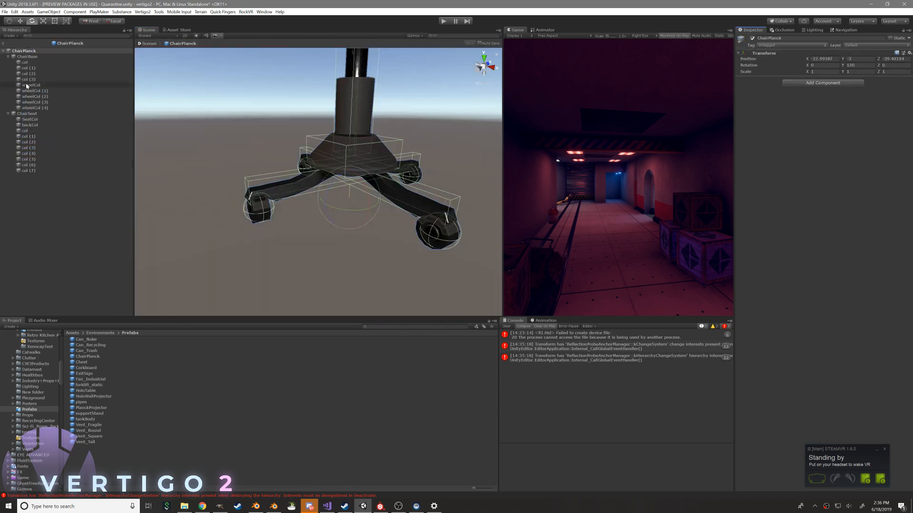
{"action": "left_click", "coordinate": [28, 113]}
{"action": "key", "text": "f"}
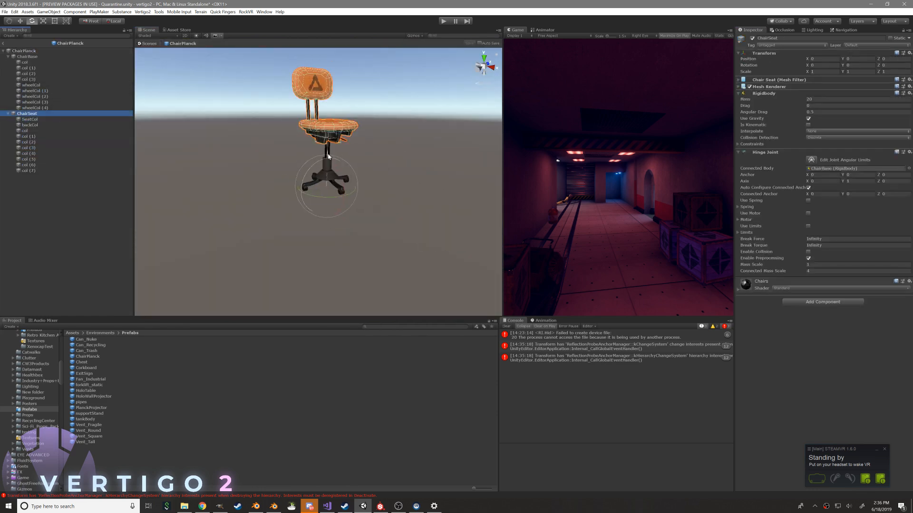
{"action": "middle_click_drag", "start_coordinate": [325, 162], "coordinate": [316, 206]}
{"action": "left_click", "coordinate": [805, 302]}
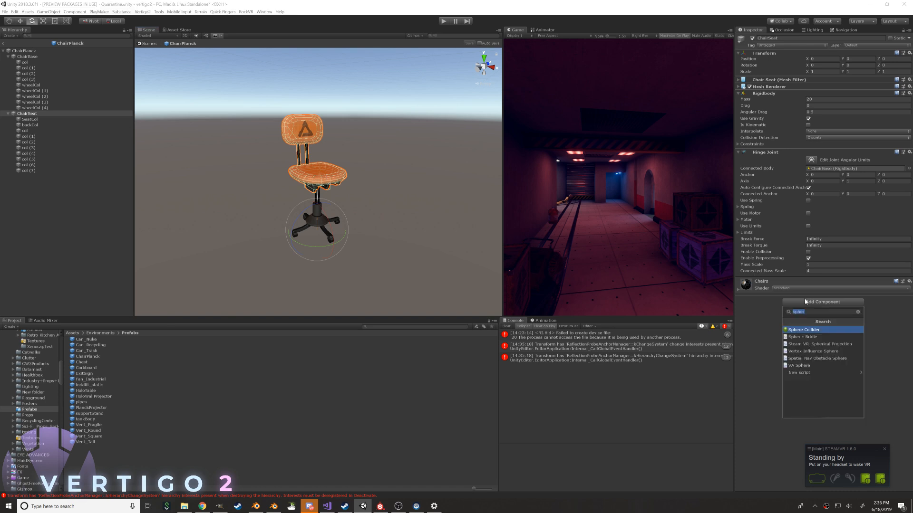
{"action": "type", "text": "interactabpe"}
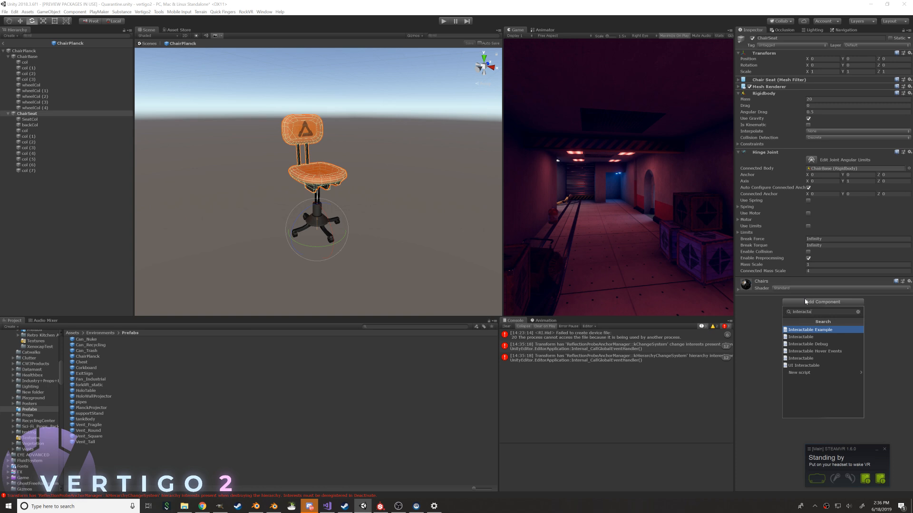
{"action": "key", "text": "Down"}
{"action": "key", "text": "Down"}
{"action": "key", "text": "Down"}
{"action": "key", "text": "Down"}
{"action": "key", "text": "Return"}
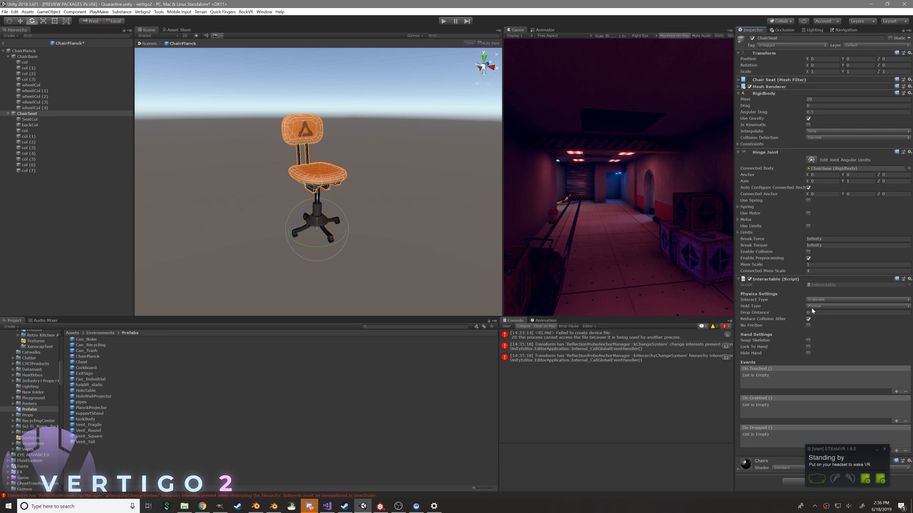
Undo adding the script and add the Interactable script to ChairSeat again
{"action": "key", "text": "ctrl+z"}
{"action": "left_click", "coordinate": [814, 302]}
{"action": "left_click", "coordinate": [815, 329]}
{"action": "key", "text": "ctrl+z"}
{"action": "left_click", "coordinate": [811, 307]}
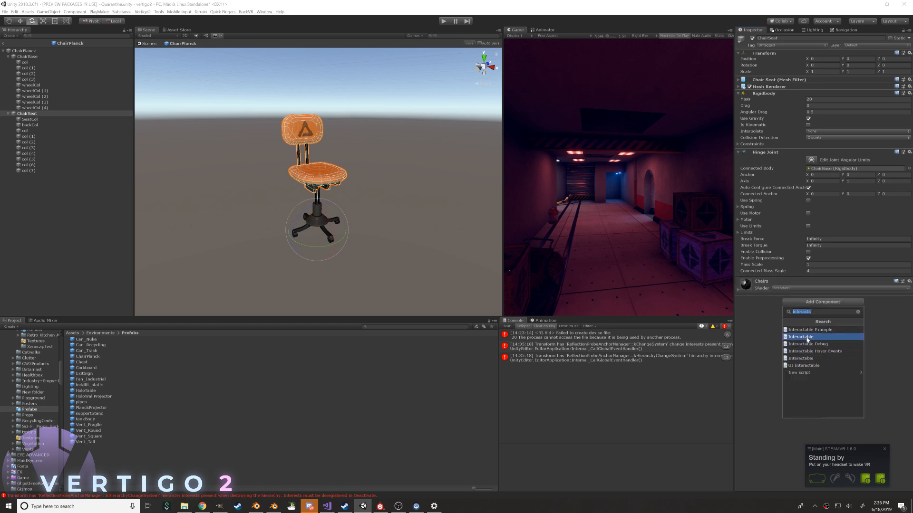
{"action": "left_click", "coordinate": [811, 361]}
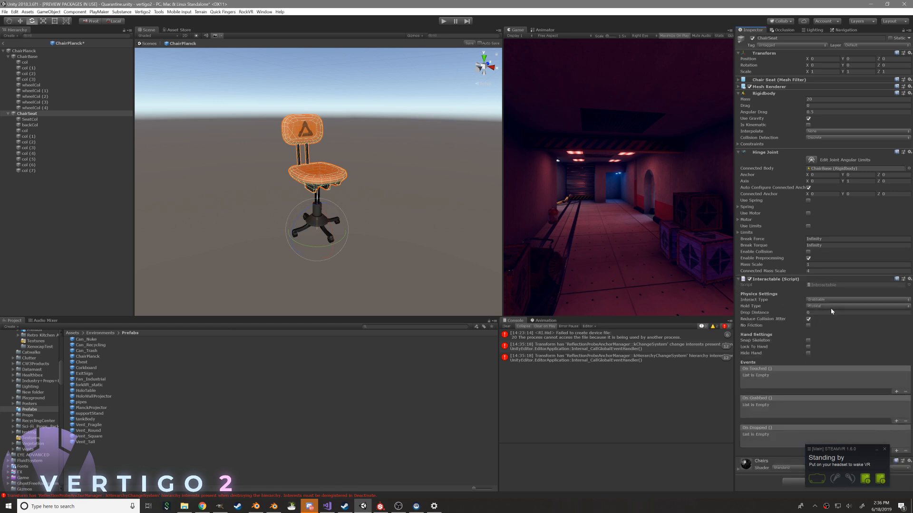
Set the Interactable's Hold Type to Large Physical and return to the Quarantine scene
{"action": "left_click", "coordinate": [876, 450]}
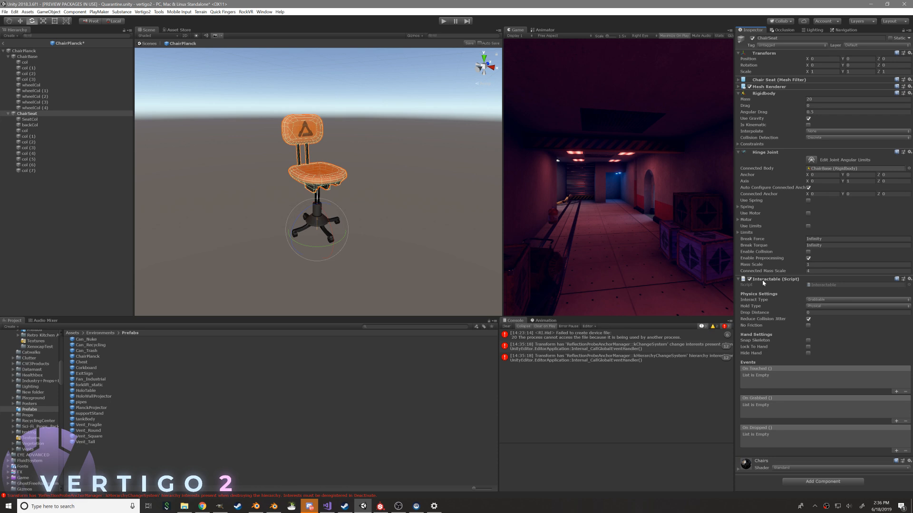
{"action": "left_click", "coordinate": [820, 302]}
{"action": "left_click", "coordinate": [817, 313]}
{"action": "left_click", "coordinate": [816, 307]}
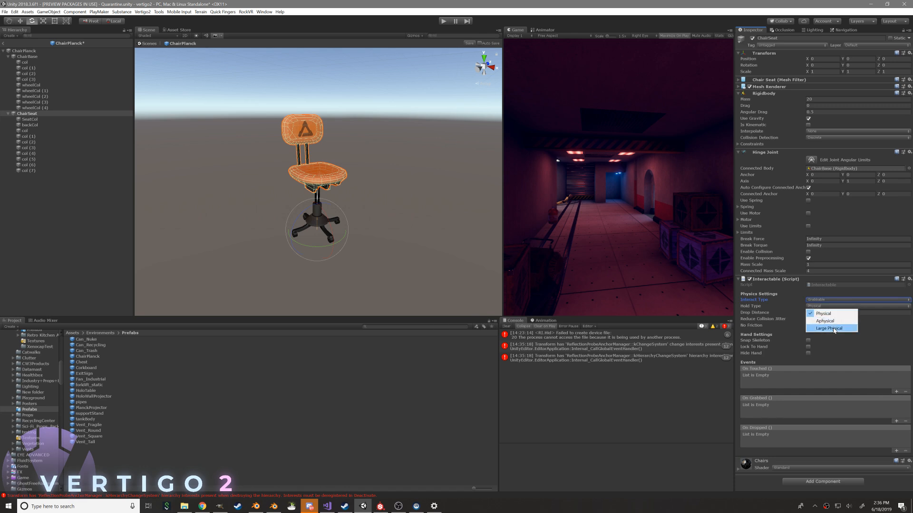
{"action": "left_click", "coordinate": [828, 328]}
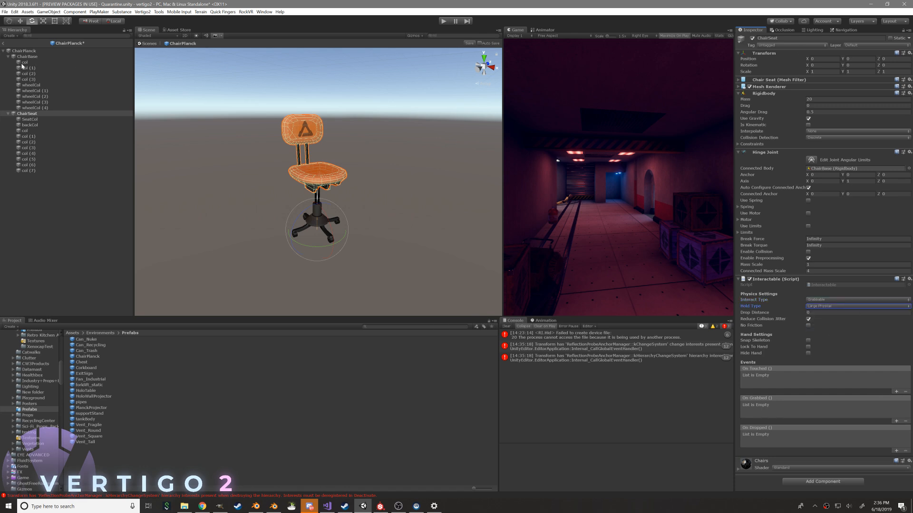
{"action": "left_click", "coordinate": [5, 44]}
Check the new Discord messages and turn off Windows notifications from apps and other senders
{"action": "left_click", "coordinate": [307, 505]}
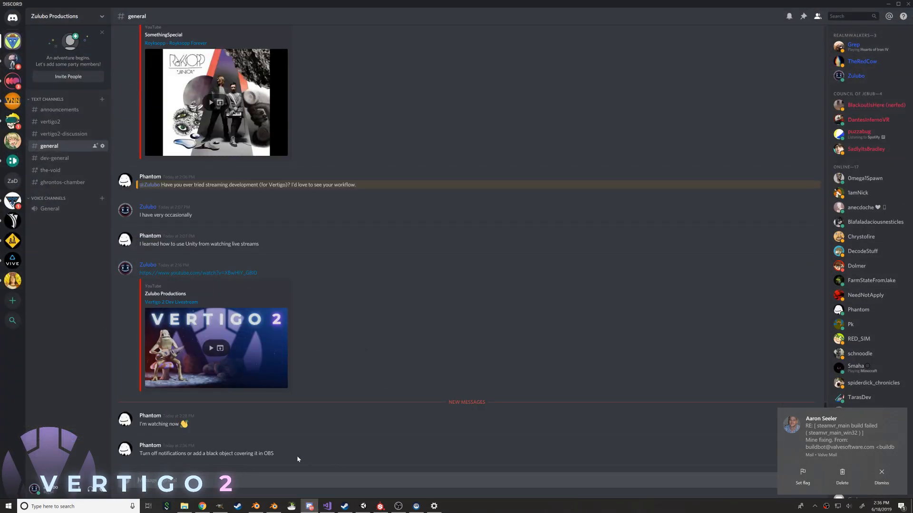
{"action": "key", "text": "alt+Tab"}
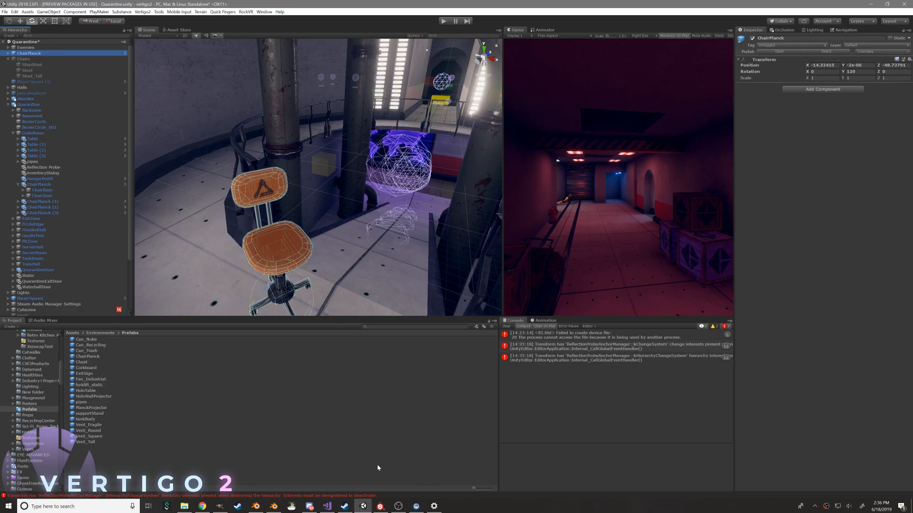
{"action": "key", "text": "super"}
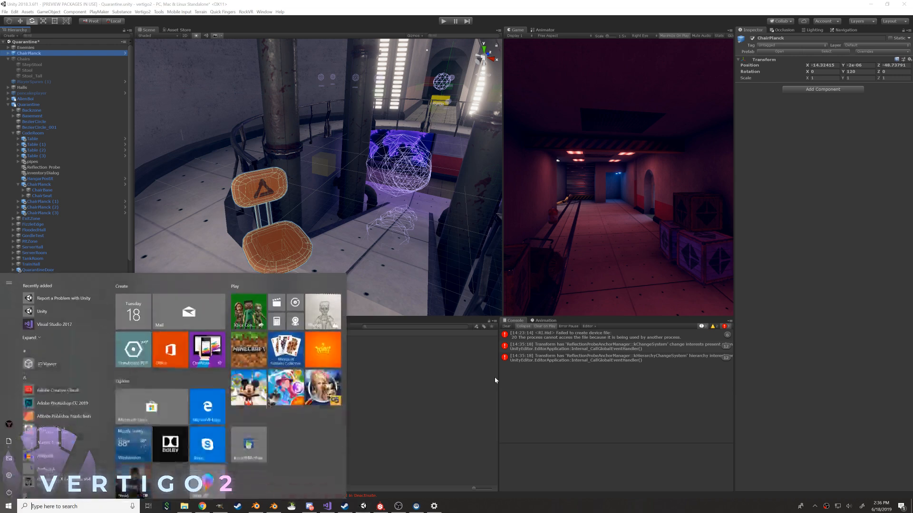
{"action": "type", "text": "notific"}
{"action": "key", "text": "Return"}
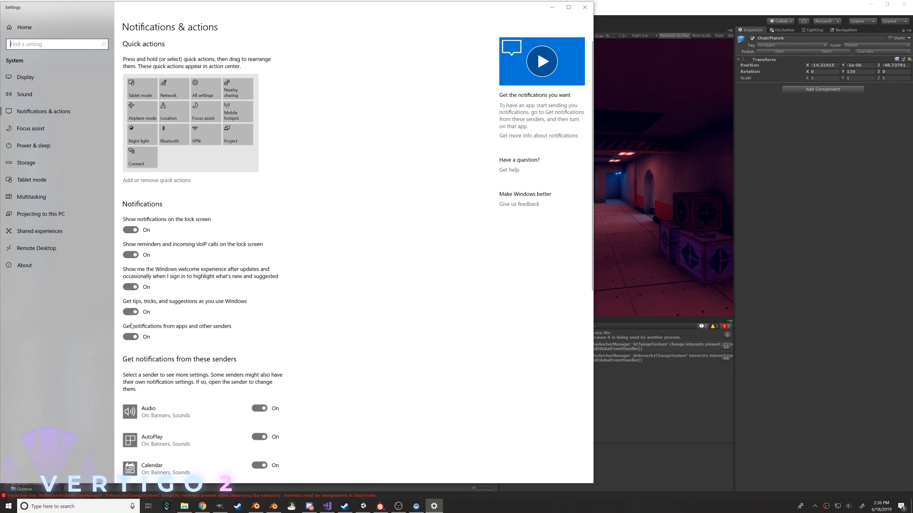
{"action": "left_click", "coordinate": [131, 337]}
{"action": "left_click", "coordinate": [585, 6]}
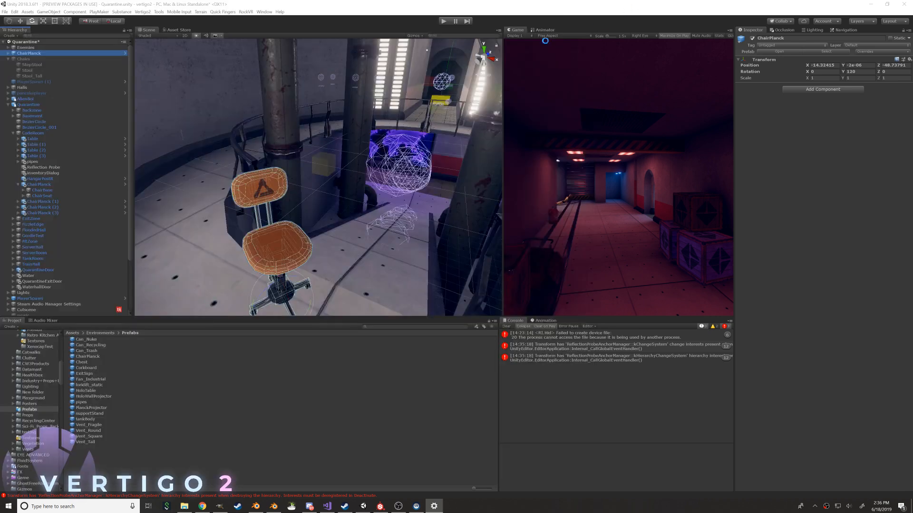
Play the Quarantine scene in VR with a widened Game view and a cleared console
{"action": "right_click_drag", "start_coordinate": [316, 162], "coordinate": [457, 170]}
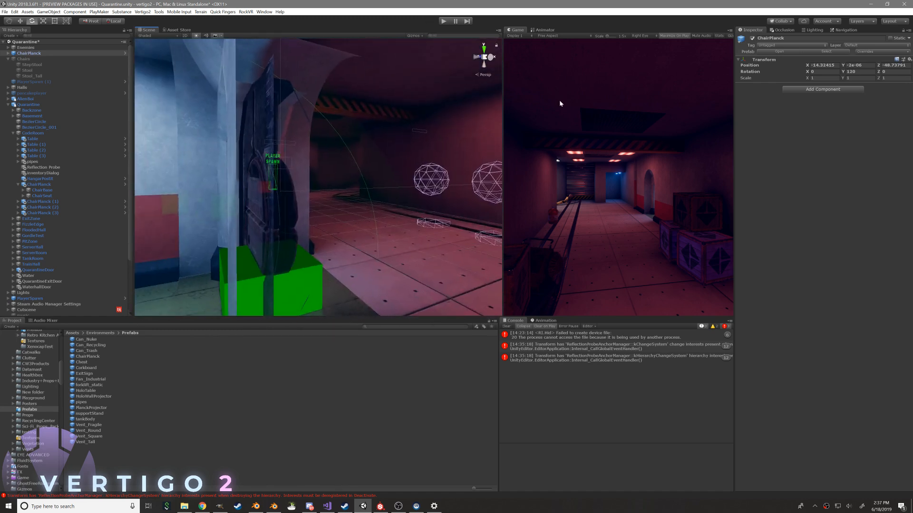
{"action": "left_click_drag", "start_coordinate": [467, 115], "coordinate": [415, 119]}
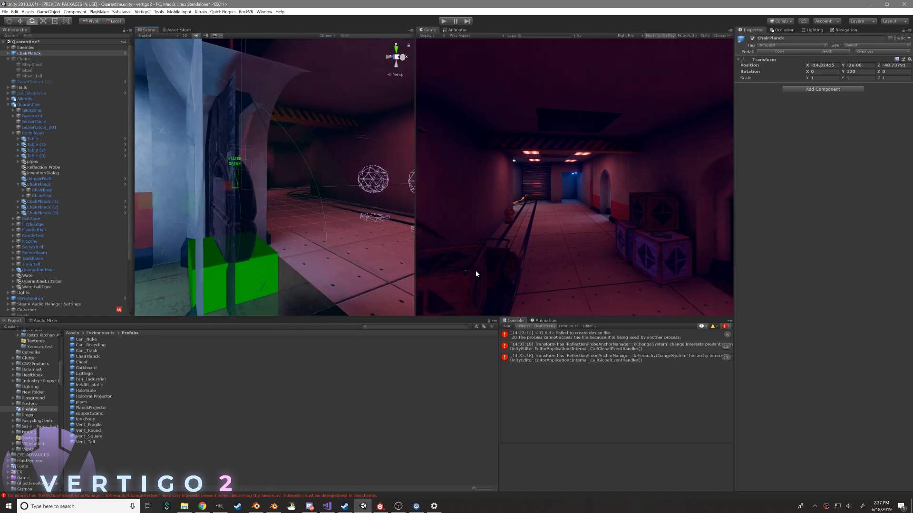
{"action": "left_click", "coordinate": [505, 326]}
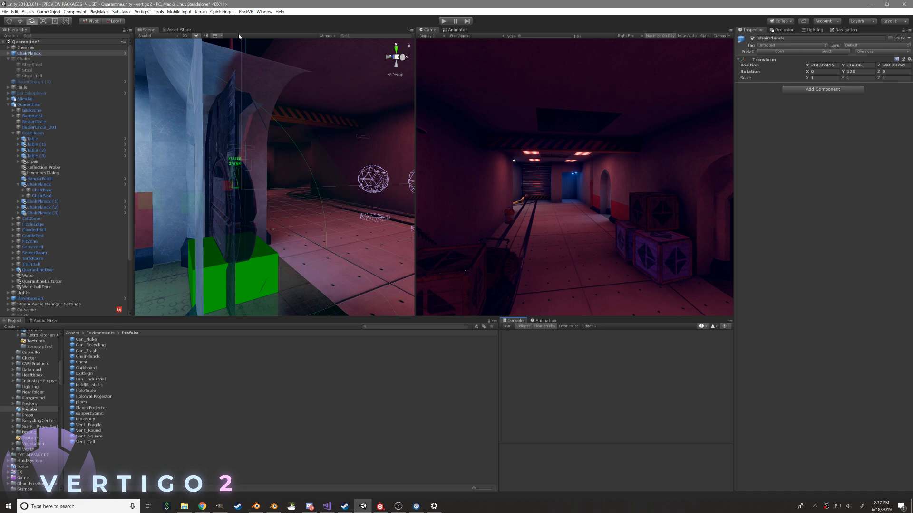
{"action": "left_click", "coordinate": [443, 21]}
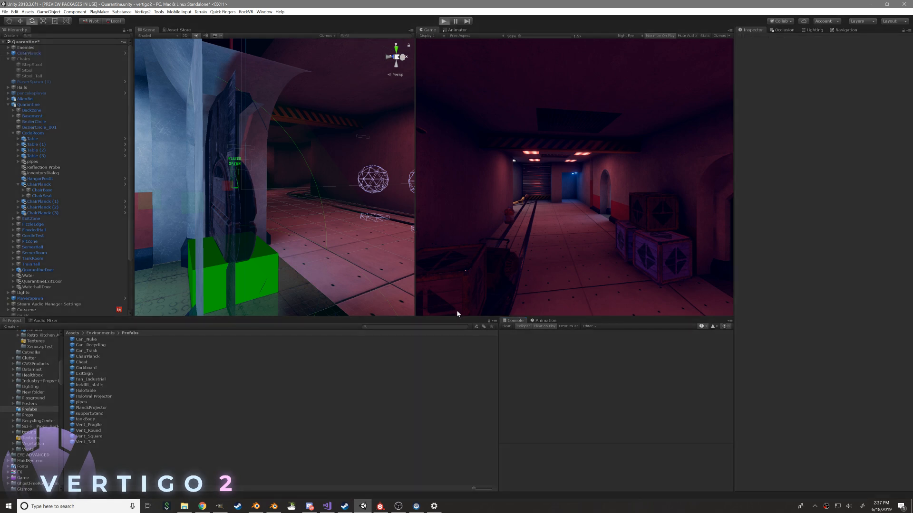
{"action": "left_click", "coordinate": [419, 506]}
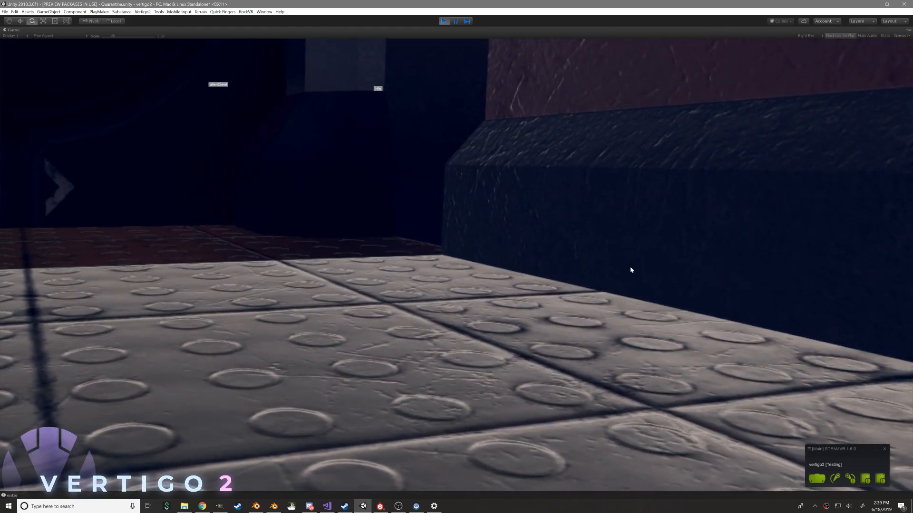
Stop play mode and select the ChairPlanck beside the red canister in a widened Scene view
{"action": "left_click", "coordinate": [444, 22]}
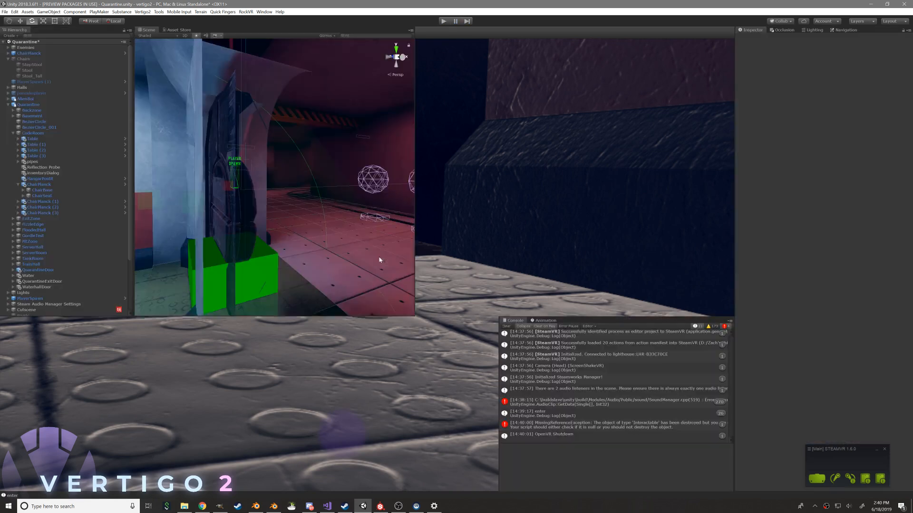
{"action": "left_click_drag", "start_coordinate": [416, 123], "coordinate": [505, 138]}
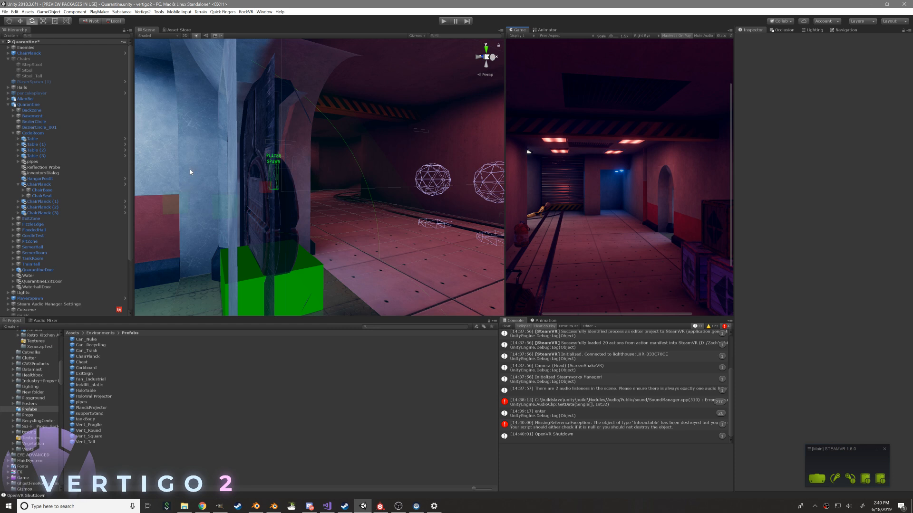
{"action": "right_click_drag", "start_coordinate": [324, 180], "coordinate": [853, 199]}
{"action": "right_click_drag", "start_coordinate": [197, 211], "coordinate": [36, 216]}
{"action": "left_click", "coordinate": [338, 217]}
{"action": "right_click_drag", "start_coordinate": [318, 230], "coordinate": [345, 220]}
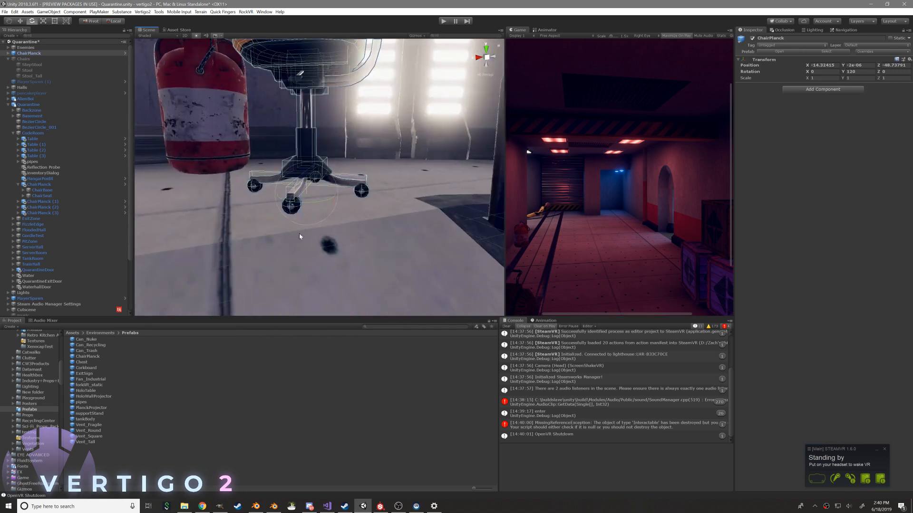
Examine the individual wheelCol sphere colliders under ChairPlanck's ChairBase
{"action": "left_click", "coordinate": [8, 54]}
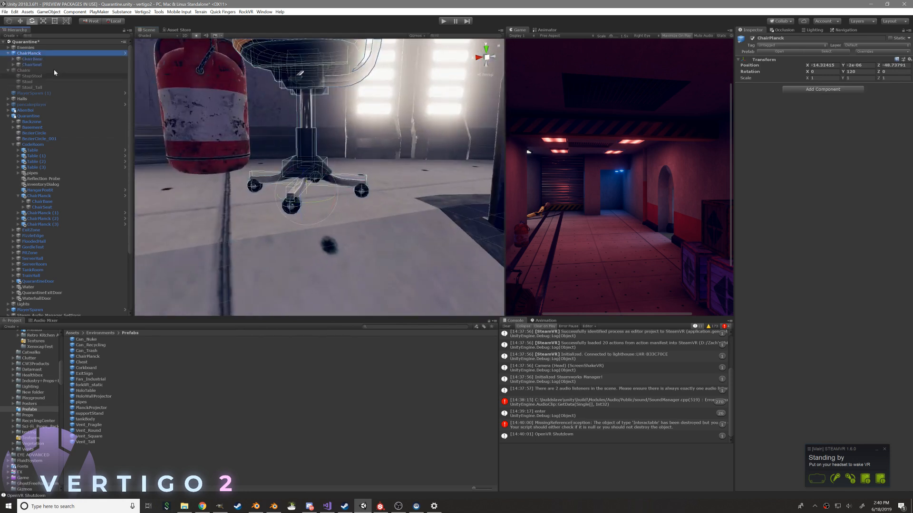
{"action": "left_click", "coordinate": [14, 59]}
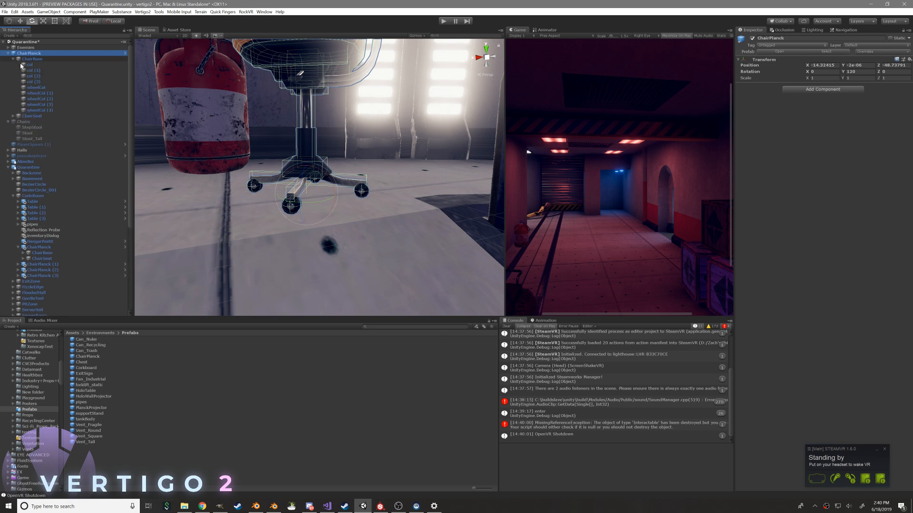
{"action": "left_click", "coordinate": [57, 99]}
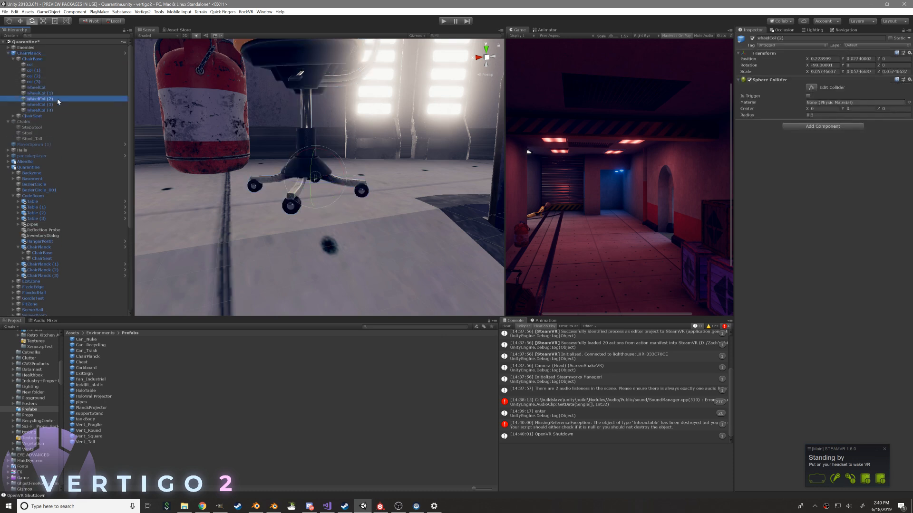
{"action": "left_click", "coordinate": [44, 105]}
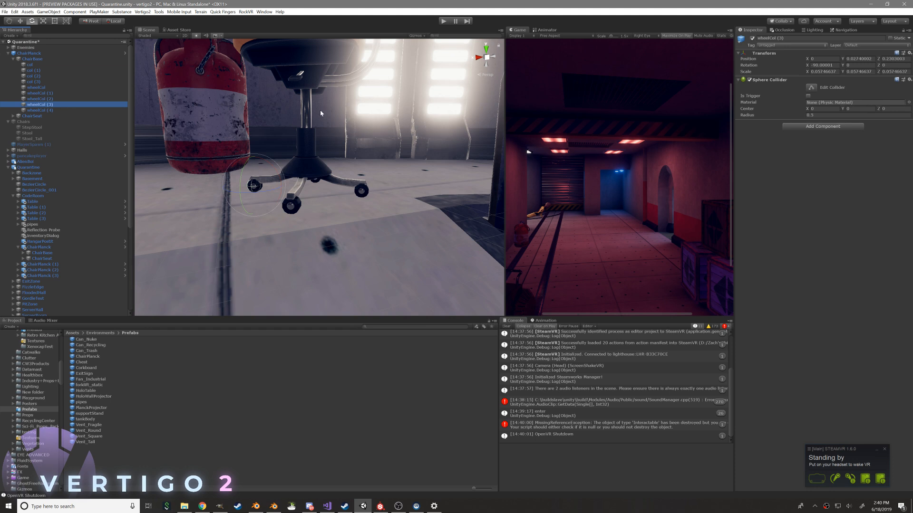
{"action": "left_click", "coordinate": [68, 88]}
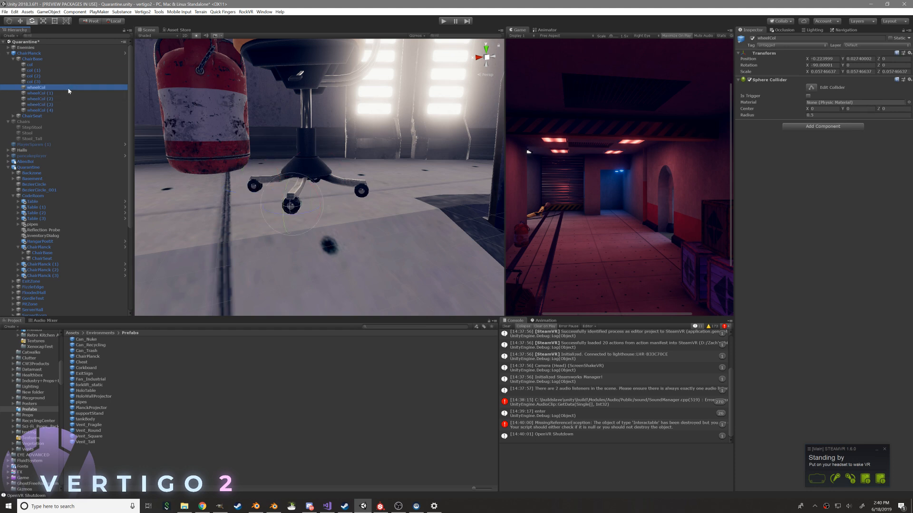
{"action": "double_click", "coordinate": [58, 54]}
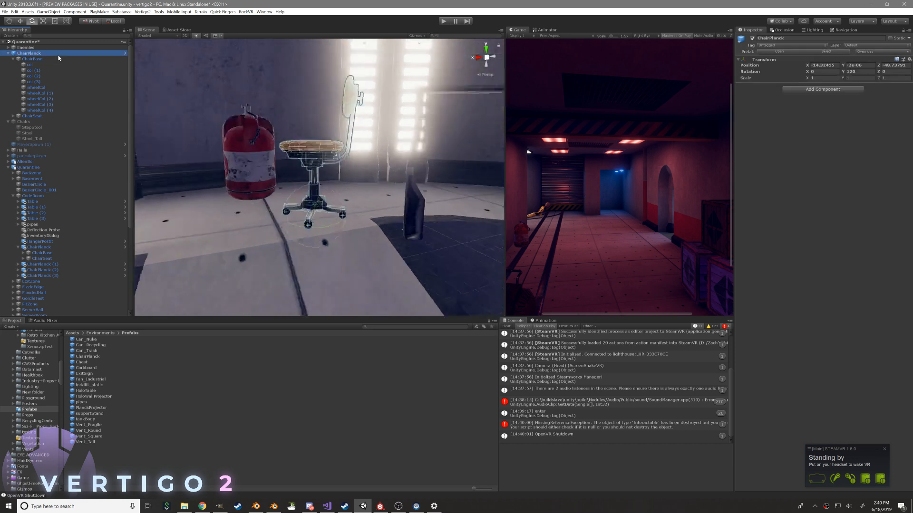
Open the ChairPlanck prefab and assign the Wheel physic material to all five wheelCol sphere colliders
{"action": "left_click", "coordinate": [781, 52]}
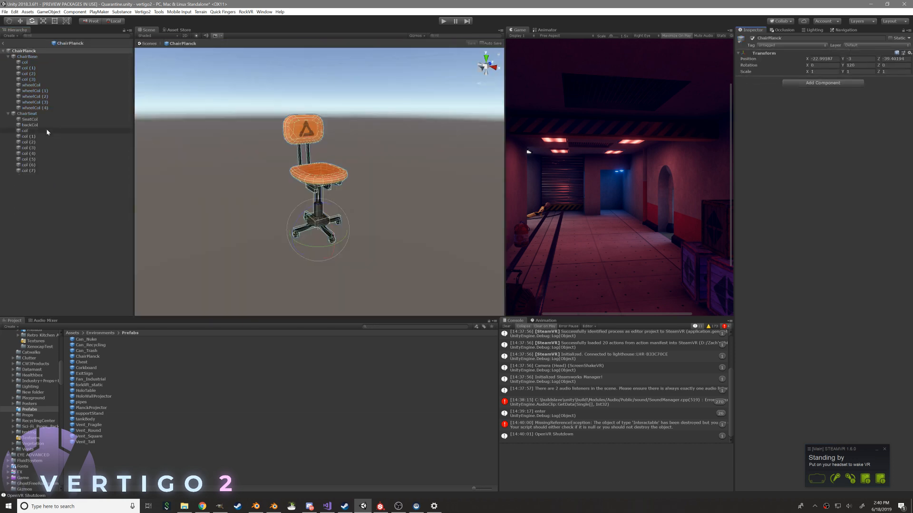
{"action": "left_click", "coordinate": [38, 108]}
{"action": "left_click", "coordinate": [49, 86], "text": "shift"}
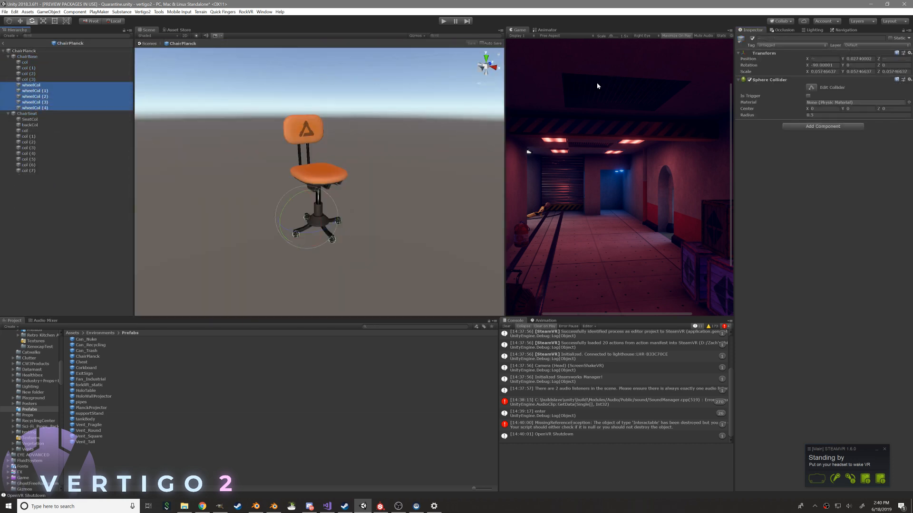
{"action": "left_click", "coordinate": [908, 102]}
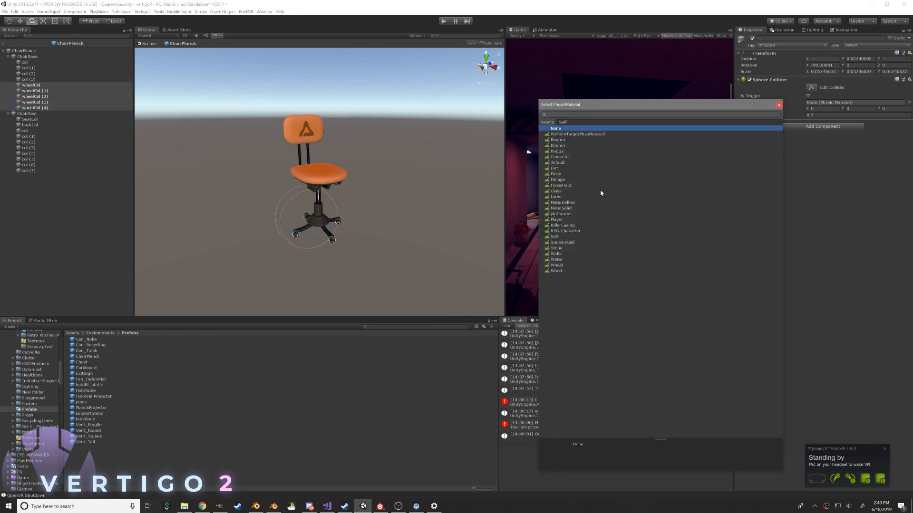
{"action": "double_click", "coordinate": [563, 265]}
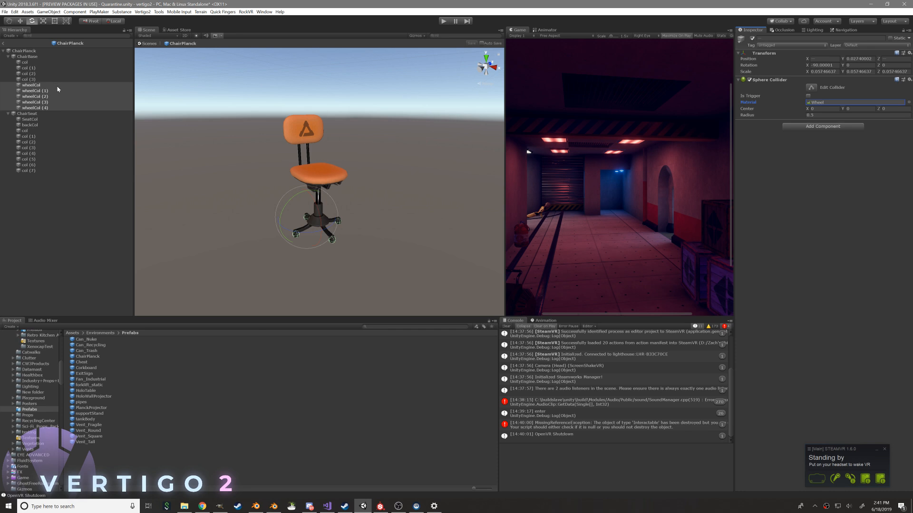
Set the Connected Mass Scale of ChairSeat's Hinge Joint to 1
{"action": "left_click", "coordinate": [27, 57]}
{"action": "left_click", "coordinate": [28, 52]}
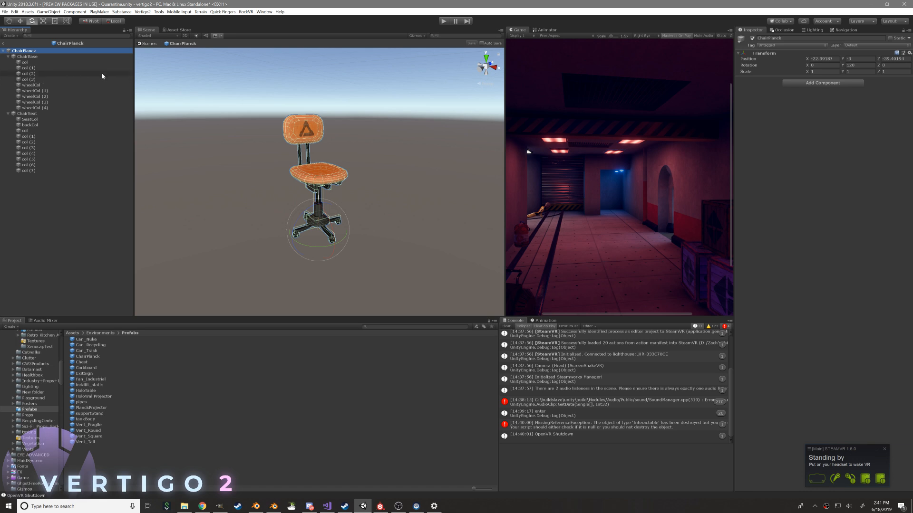
{"action": "left_click", "coordinate": [26, 115]}
{"action": "left_click_drag", "start_coordinate": [291, 153], "coordinate": [457, 172], "text": "alt"}
{"action": "scroll", "coordinate": [444, 187], "scroll_direction": "up", "scroll_amount": 5}
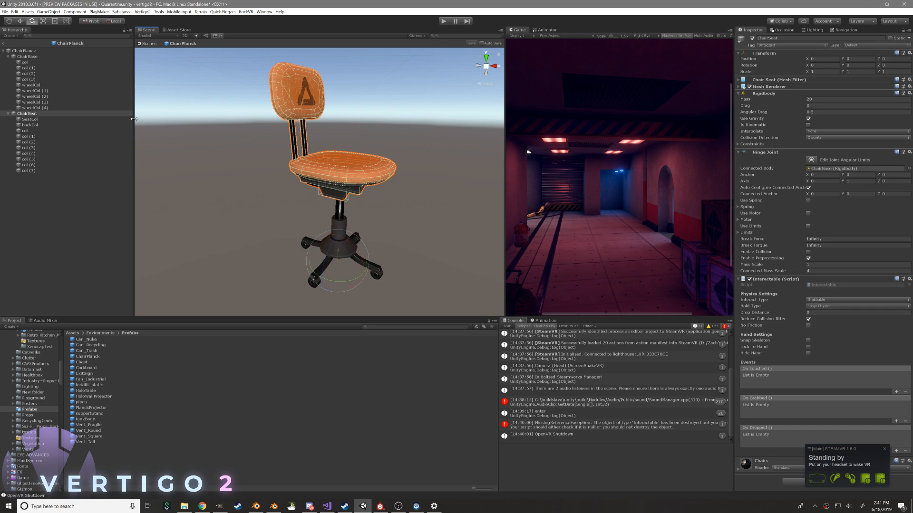
{"action": "scroll", "coordinate": [511, 142], "scroll_direction": "down", "scroll_amount": 2}
{"action": "scroll", "coordinate": [511, 142], "scroll_direction": "down", "scroll_amount": 1}
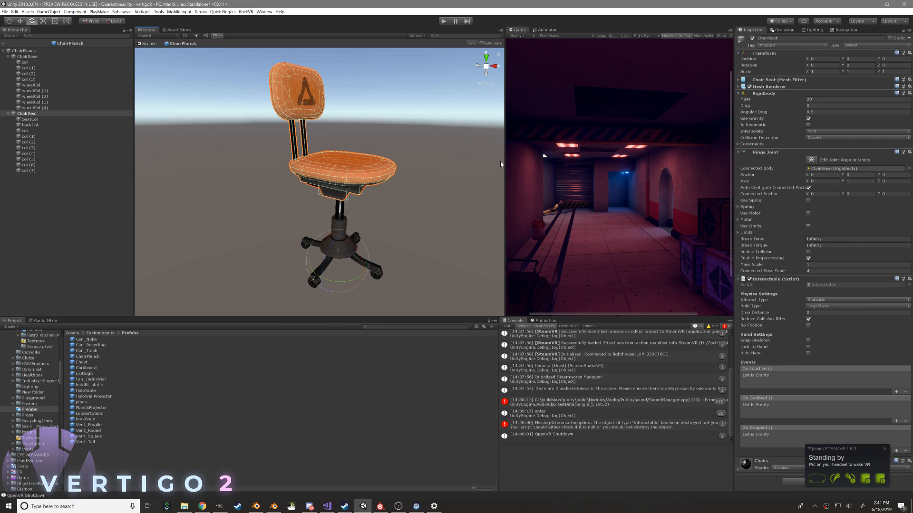
{"action": "left_click", "coordinate": [52, 62]}
{"action": "left_click", "coordinate": [109, 113]}
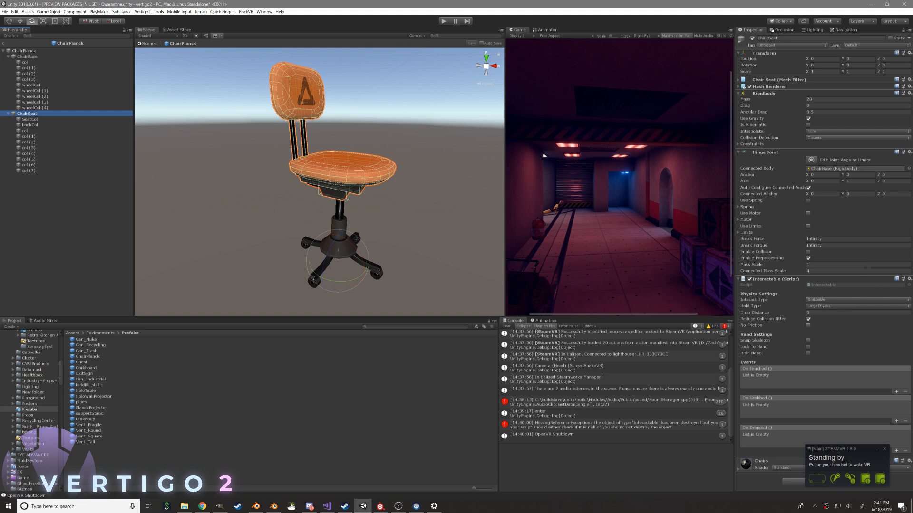
{"action": "left_click", "coordinate": [818, 271]}
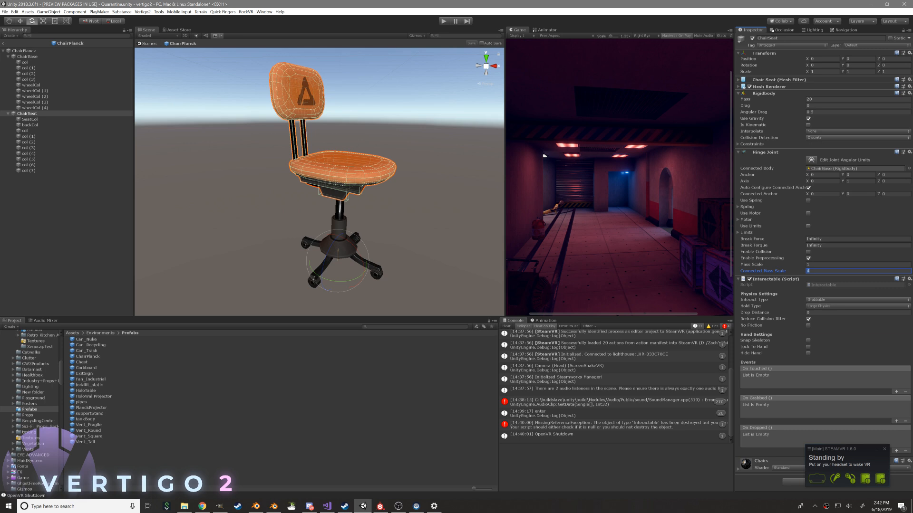
{"action": "type", "text": "1"}
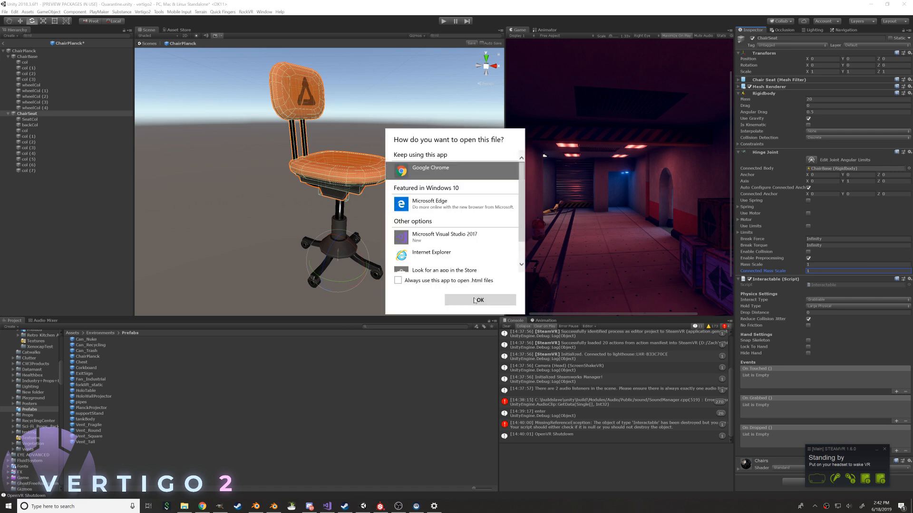
Open the Hinge Joint manual page in Google Chrome and read through its properties, details and hints
{"action": "left_click", "coordinate": [482, 300]}
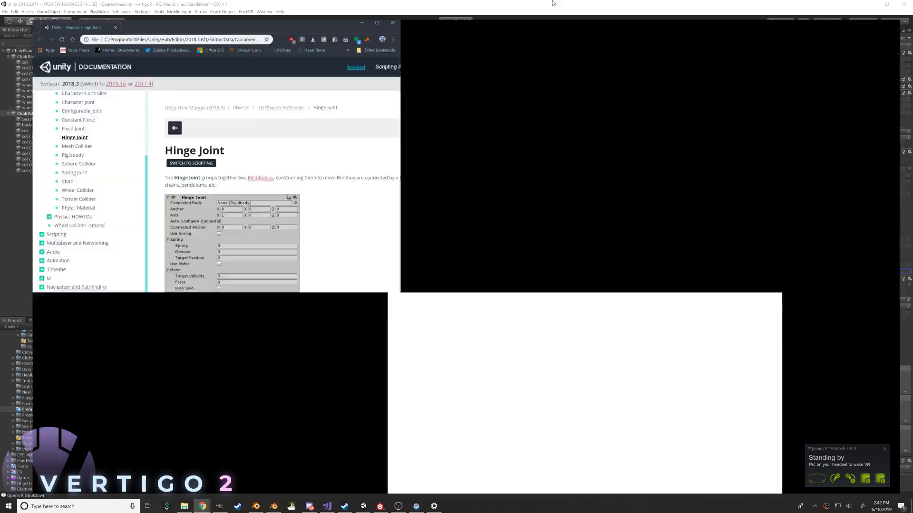
{"action": "scroll", "coordinate": [304, 223], "scroll_direction": "down", "scroll_amount": 10}
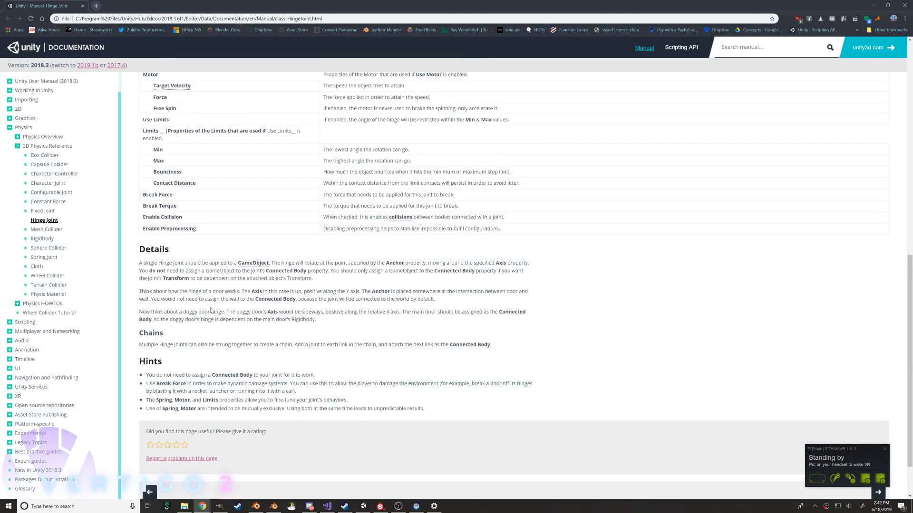
{"action": "scroll", "coordinate": [202, 220], "scroll_direction": "up", "scroll_amount": 4}
{"action": "scroll", "coordinate": [200, 218], "scroll_direction": "down", "scroll_amount": 5}
{"action": "scroll", "coordinate": [200, 218], "scroll_direction": "up", "scroll_amount": 6}
{"action": "scroll", "coordinate": [237, 285], "scroll_direction": "down", "scroll_amount": 4}
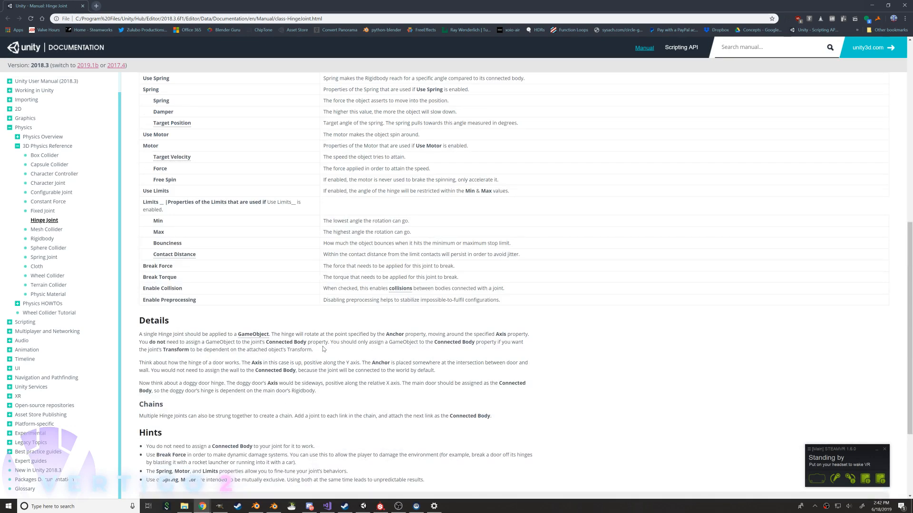
{"action": "scroll", "coordinate": [280, 344], "scroll_direction": "down", "scroll_amount": 2}
{"action": "scroll", "coordinate": [277, 335], "scroll_direction": "up", "scroll_amount": 6}
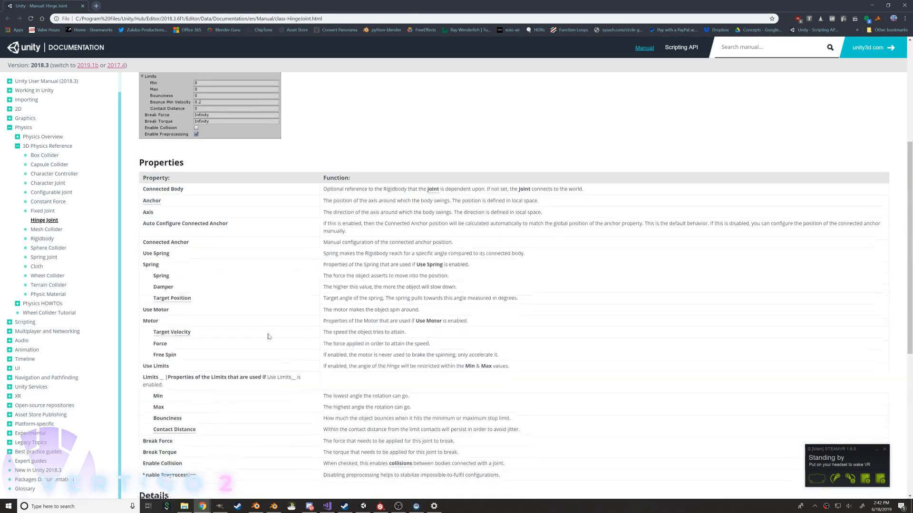
{"action": "scroll", "coordinate": [266, 333], "scroll_direction": "down", "scroll_amount": 2}
{"action": "scroll", "coordinate": [204, 333], "scroll_direction": "up", "scroll_amount": 6}
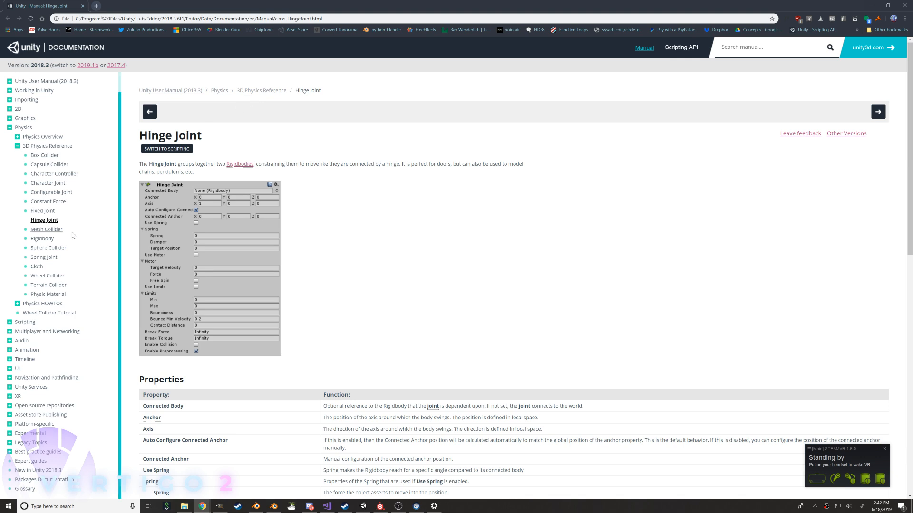
Search the web for "unity connected mass scale" and open the Joint.massScale scripting reference page
{"action": "key", "text": "ctrl+t"}
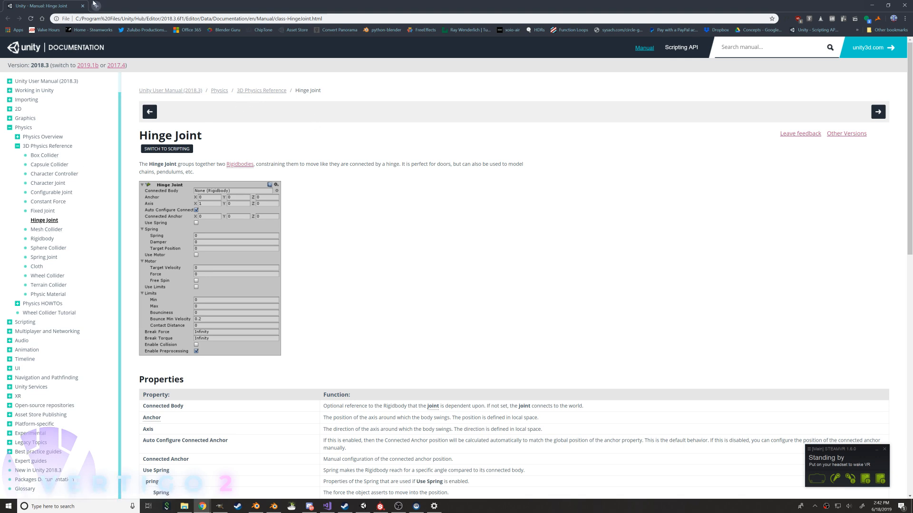
{"action": "type", "text": "unity "}
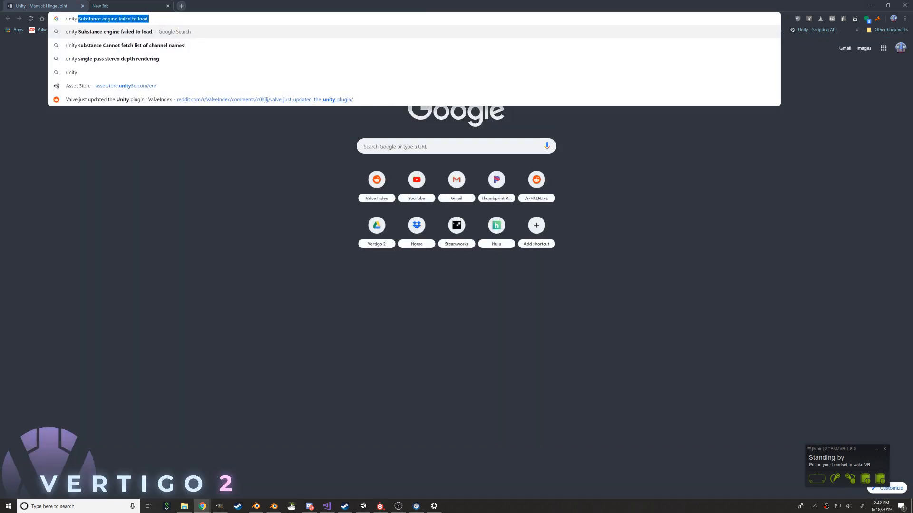
{"action": "type", "text": "connected mass scale"}
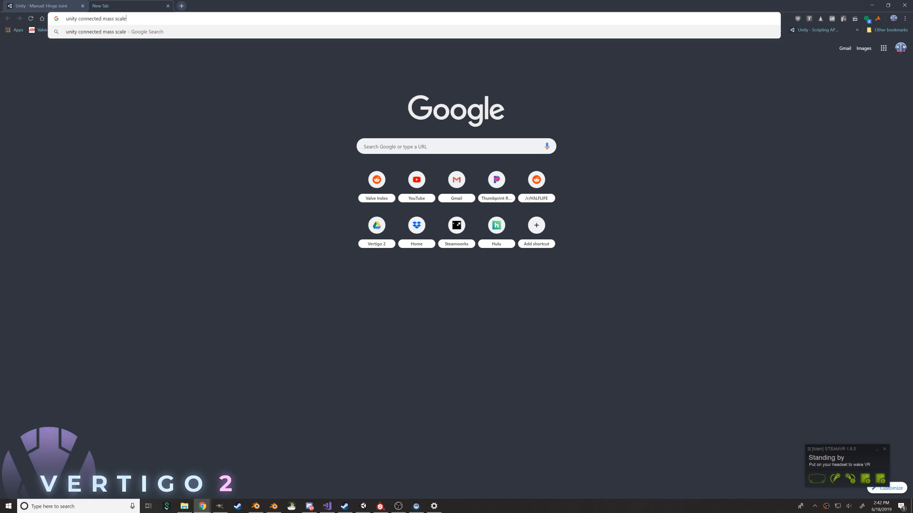
{"action": "key", "text": "Return"}
{"action": "left_click", "coordinate": [112, 111]}
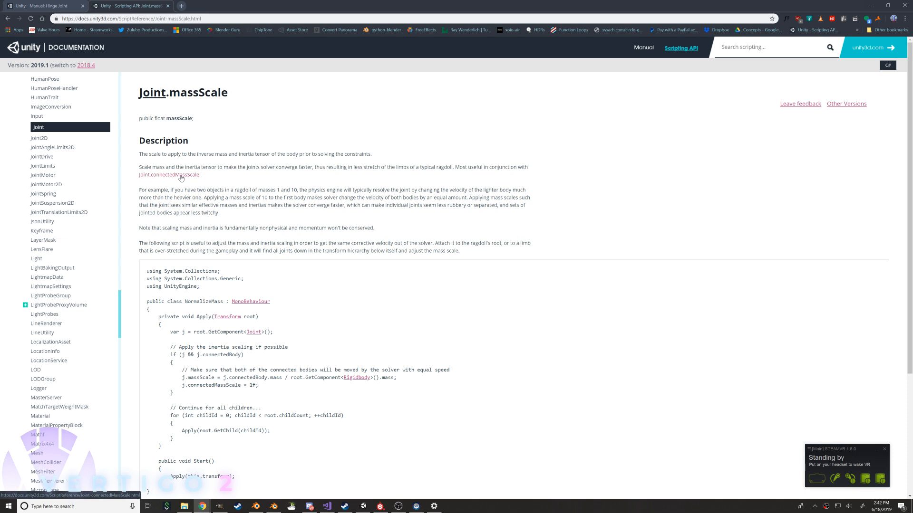
Switch back to Unity and set the mass of ChairSeat's Rigidbody to 10
{"action": "key", "text": "alt+Tab"}
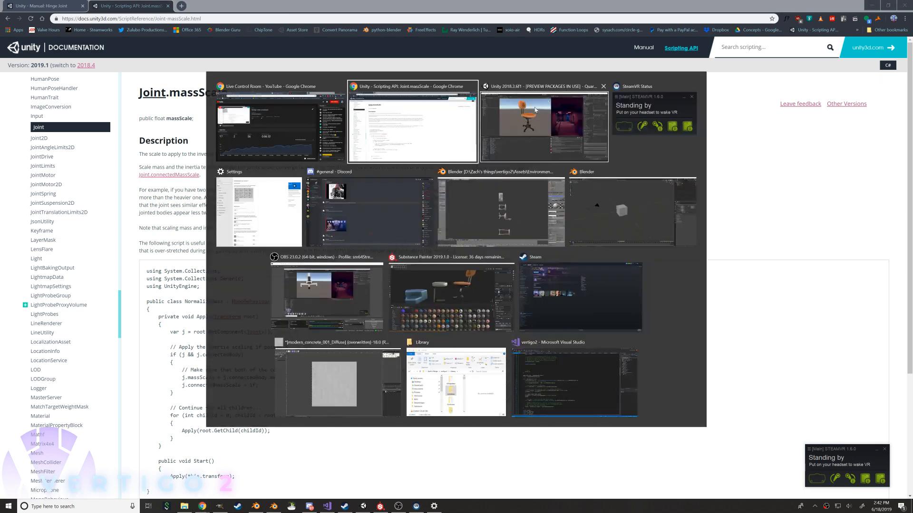
{"action": "left_click", "coordinate": [508, 113]}
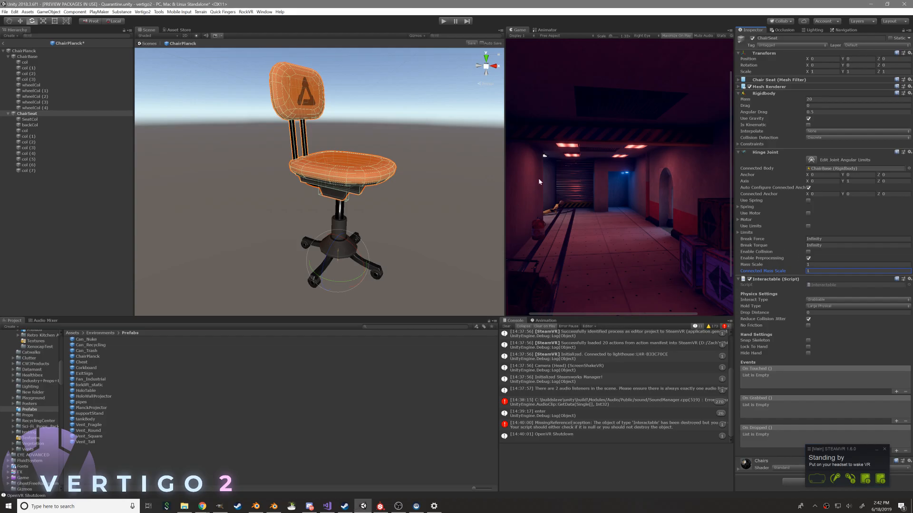
{"action": "left_click", "coordinate": [27, 57]}
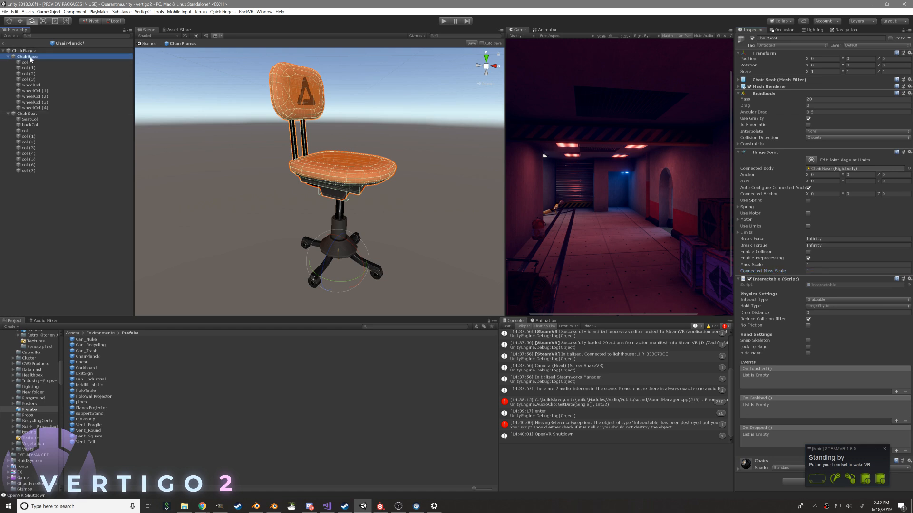
{"action": "left_click", "coordinate": [27, 113]}
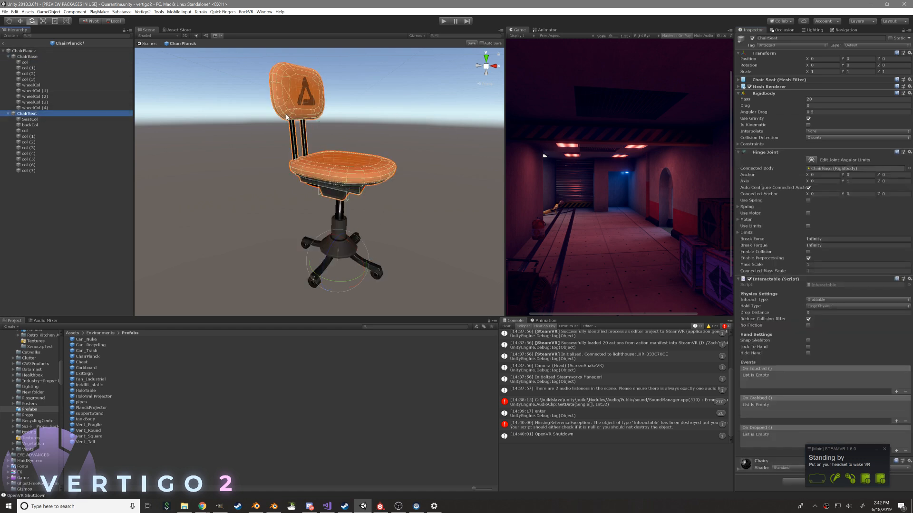
{"action": "left_click", "coordinate": [812, 98]}
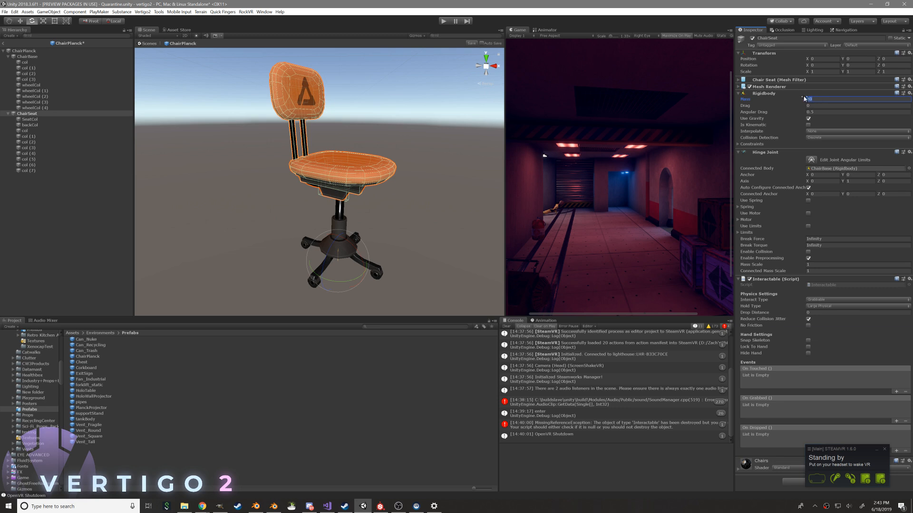
{"action": "type", "text": "10"}
Set the mass of ChairBase's Rigidbody to 150
{"action": "left_click", "coordinate": [60, 56]}
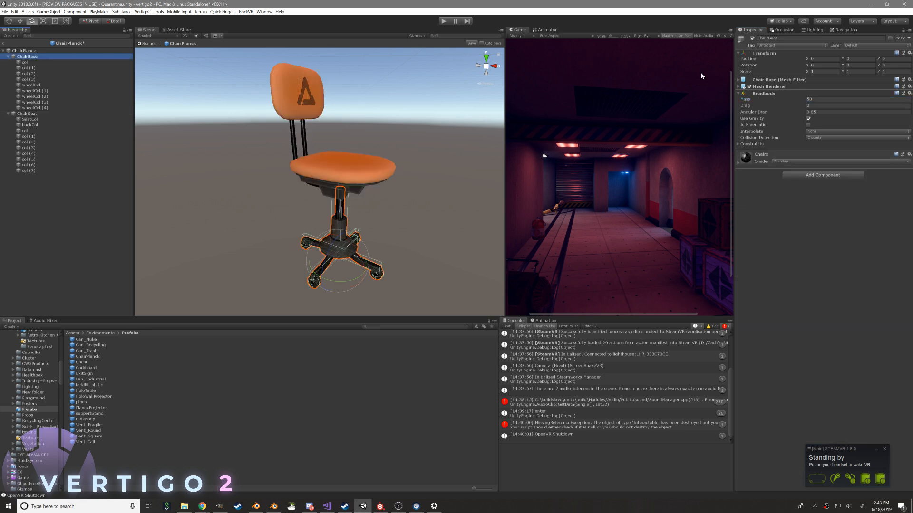
{"action": "left_click", "coordinate": [813, 99]}
{"action": "type", "text": "150"}
{"action": "left_click", "coordinate": [828, 176]}
{"action": "left_click", "coordinate": [748, 192]}
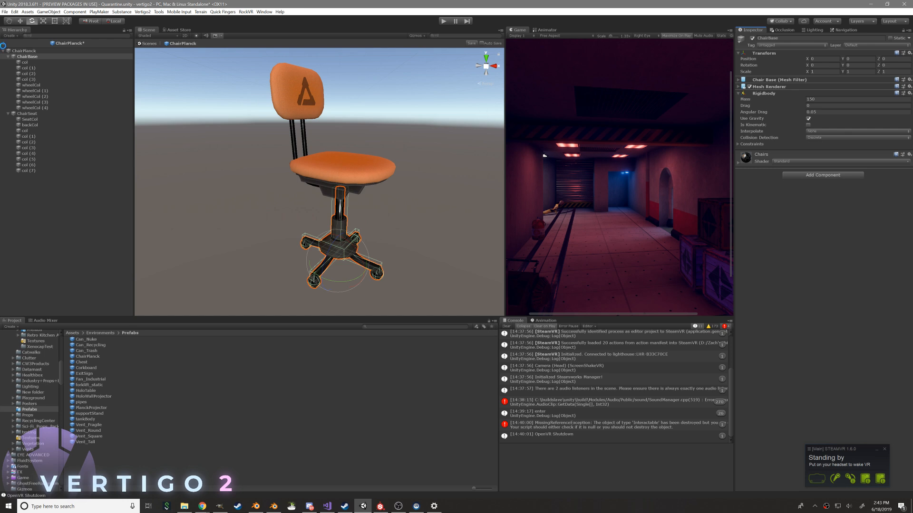
Save the ChairPlanck prefab and return from prefab editing to the Quarantine scene
{"action": "left_click", "coordinate": [4, 44]}
{"action": "key", "text": "ctrl+s"}
{"action": "left_click", "coordinate": [4, 43]}
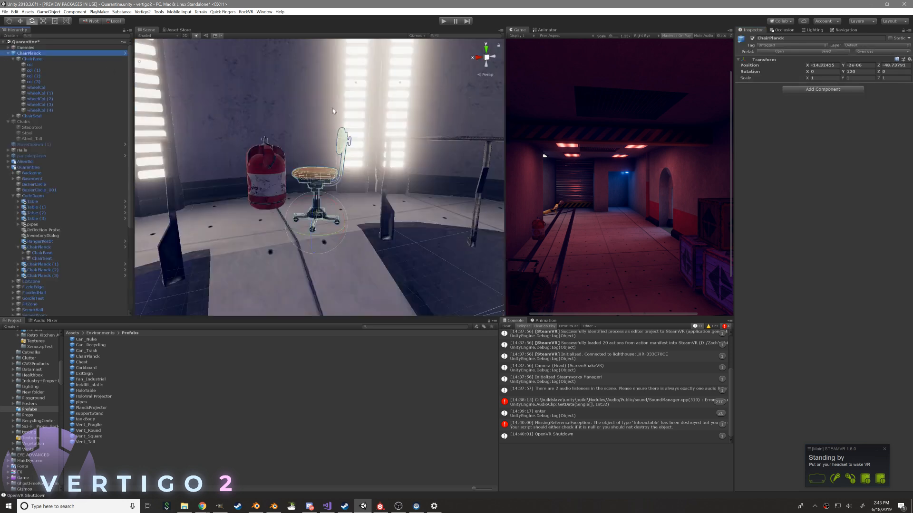
Move the ChairPlanck instance near the red canister to about X -14.26, Z -48.206 and turn it to about 133 degrees on Y
{"action": "left_click_drag", "start_coordinate": [321, 213], "coordinate": [335, 164], "text": "alt"}
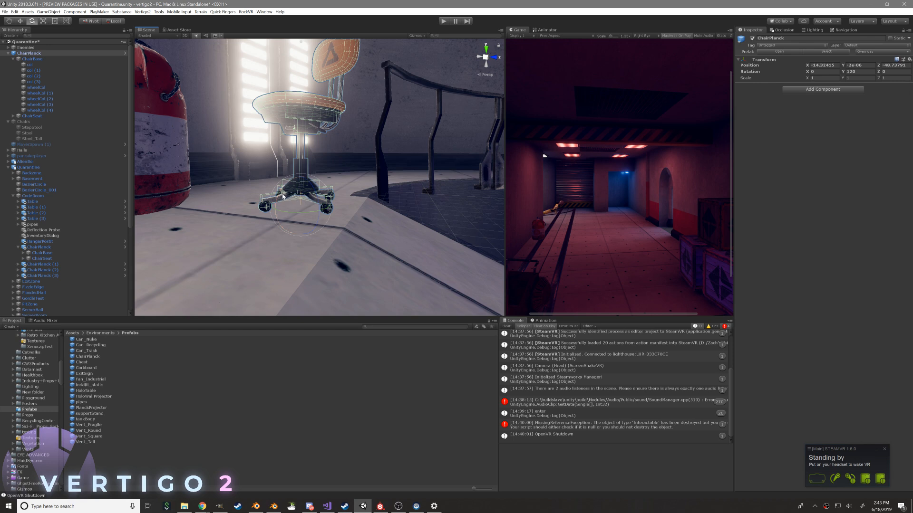
{"action": "left_click_drag", "start_coordinate": [264, 144], "coordinate": [295, 211], "text": "alt"}
{"action": "left_click_drag", "start_coordinate": [355, 143], "coordinate": [257, 189], "text": "alt"}
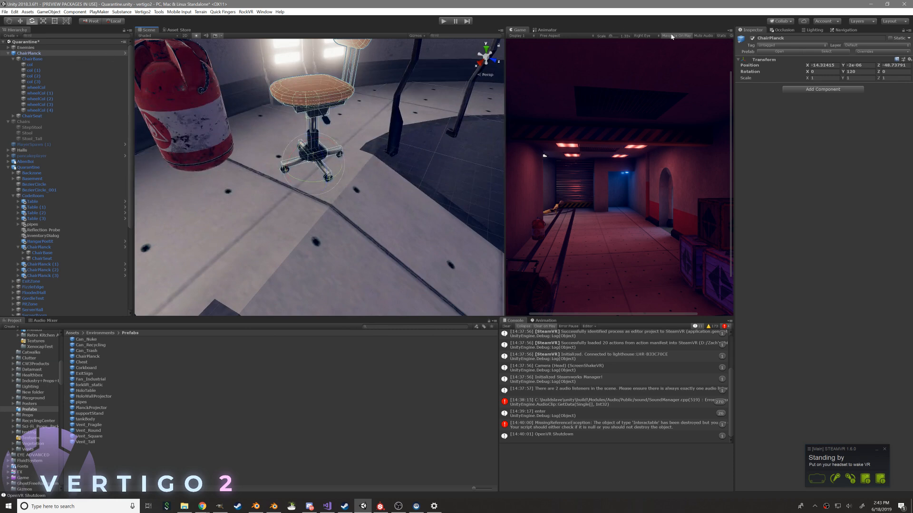
{"action": "left_click_drag", "start_coordinate": [247, 155], "coordinate": [375, 185], "text": "alt"}
{"action": "key", "text": "w"}
{"action": "left_click_drag", "start_coordinate": [376, 185], "coordinate": [291, 116], "text": "alt"}
{"action": "scroll", "coordinate": [316, 138], "scroll_direction": "up", "scroll_amount": 5}
{"action": "key", "text": "e"}
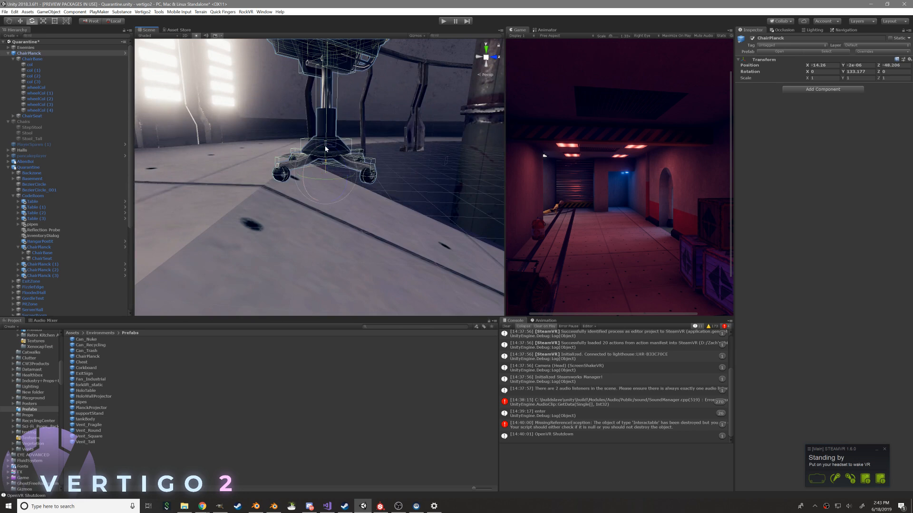
Adjust the chair's height and tilt it to a rotation of about -14 degrees X, 131 degrees Y and 15 degrees Z
{"action": "key", "text": "w"}
{"action": "mouse_move", "coordinate": [326, 149]}
{"action": "left_mouse_down"}
{"action": "mouse_move", "coordinate": [355, 184]}
{"action": "mouse_move", "coordinate": [327, 162]}
{"action": "left_mouse_up"}
{"action": "key", "text": "e"}
{"action": "key", "text": "x"}
{"action": "key", "text": "w"}
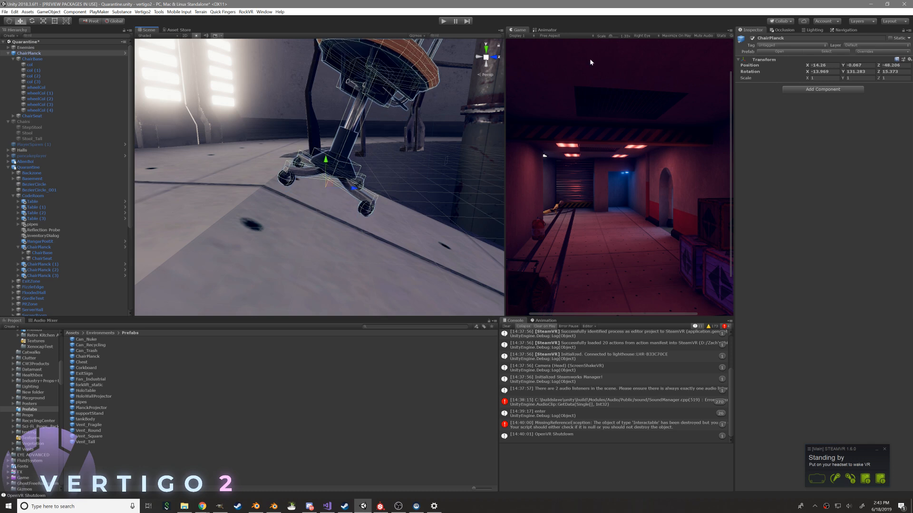
Frame the tilted chair in the Scene view, run the scene in Play mode and clear the console
{"action": "scroll", "coordinate": [408, 102], "scroll_direction": "down", "scroll_amount": 7}
{"action": "left_click_drag", "start_coordinate": [407, 104], "coordinate": [266, 131], "text": "alt"}
{"action": "scroll", "coordinate": [375, 207], "scroll_direction": "up", "scroll_amount": 4}
{"action": "left_click_drag", "start_coordinate": [410, 59], "coordinate": [405, 125], "text": "alt"}
{"action": "left_click", "coordinate": [445, 22]}
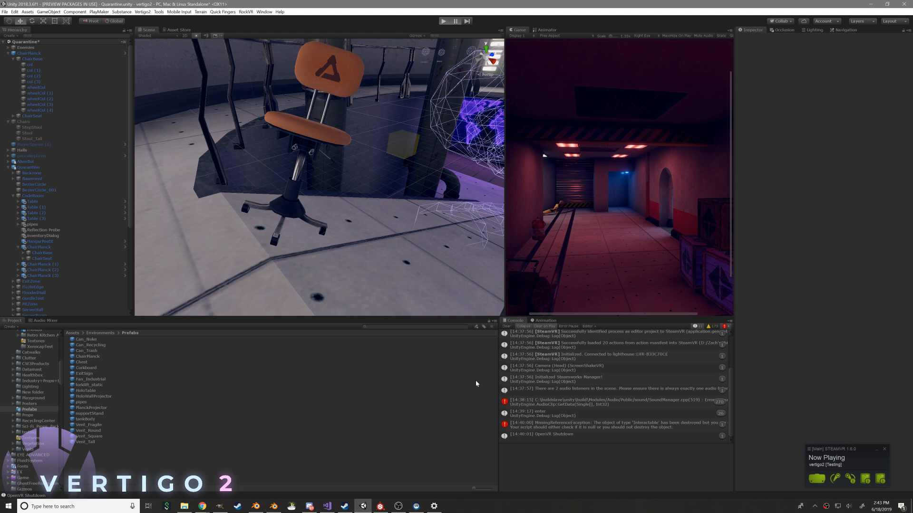
{"action": "left_click", "coordinate": [507, 327]}
{"action": "left_click", "coordinate": [457, 22]}
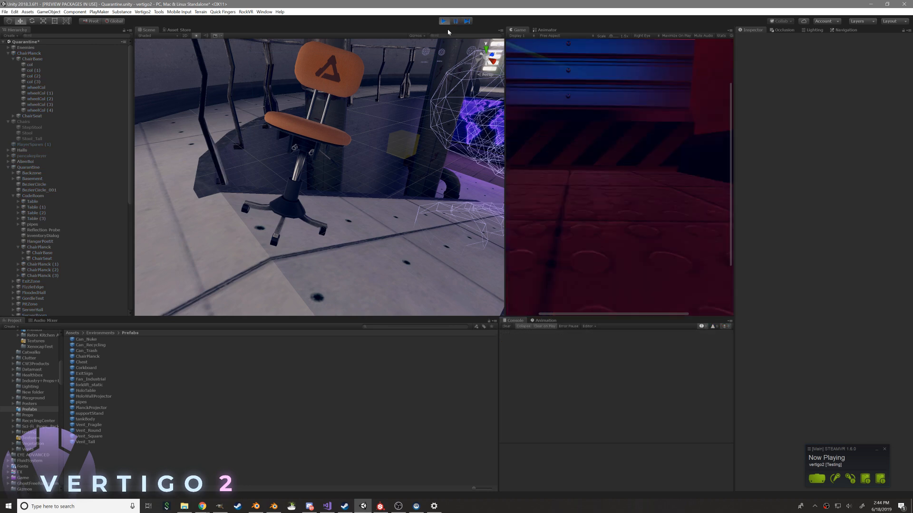
Follow the falling chair's physics in the Scene view, and stop Play mode
{"action": "right_click_drag", "start_coordinate": [326, 205], "coordinate": [405, 80]}
{"action": "key", "text": "w"}
{"action": "key", "text": "w"}
{"action": "key", "text": "s"}
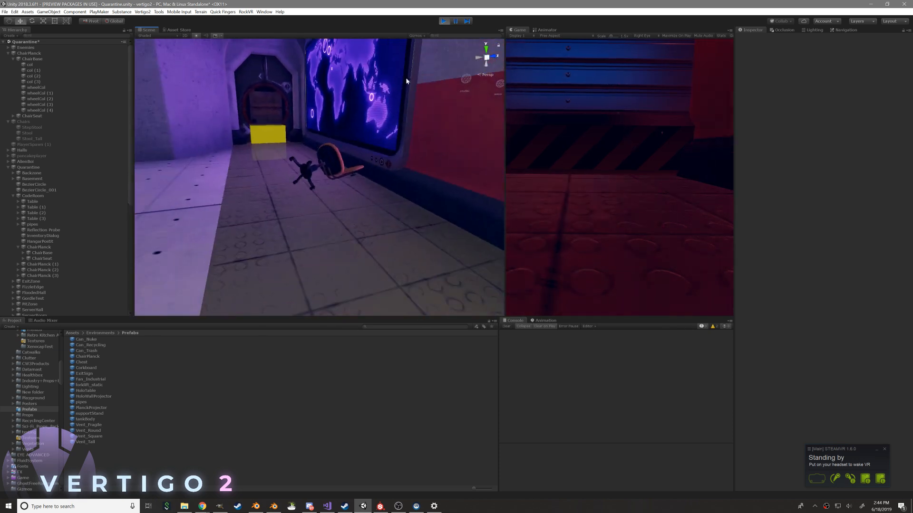
{"action": "left_click", "coordinate": [443, 22]}
Delete the top-level ChairPlanck test chair from the Quarantine scene
{"action": "right_click_drag", "start_coordinate": [307, 184], "coordinate": [165, 169]}
{"action": "key", "text": "w"}
{"action": "left_click", "coordinate": [275, 260]}
{"action": "key", "text": "s"}
{"action": "right_click_drag", "start_coordinate": [275, 260], "coordinate": [208, 214]}
{"action": "key", "text": "Delete"}
Enable Maximize On Play for the Game view and start Play mode to test the desk chairs
{"action": "key", "text": "w"}
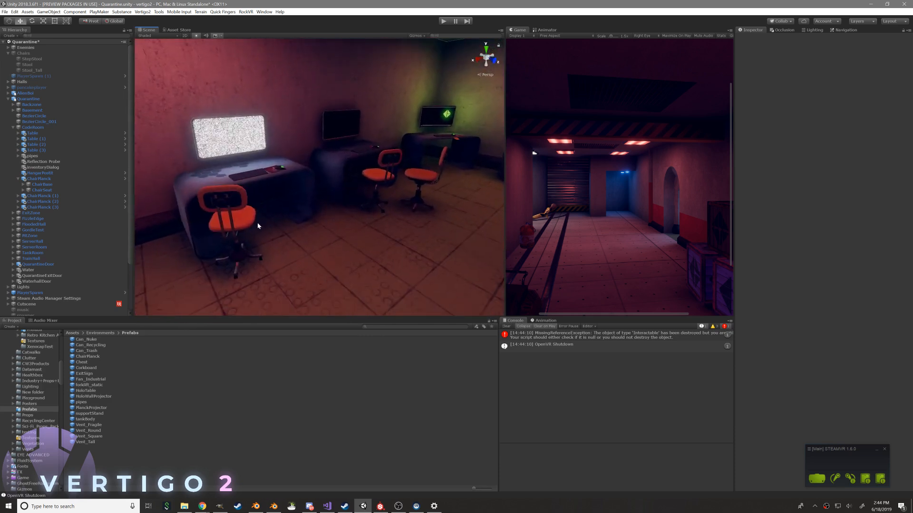
{"action": "left_click", "coordinate": [683, 36]}
{"action": "left_click", "coordinate": [443, 22]}
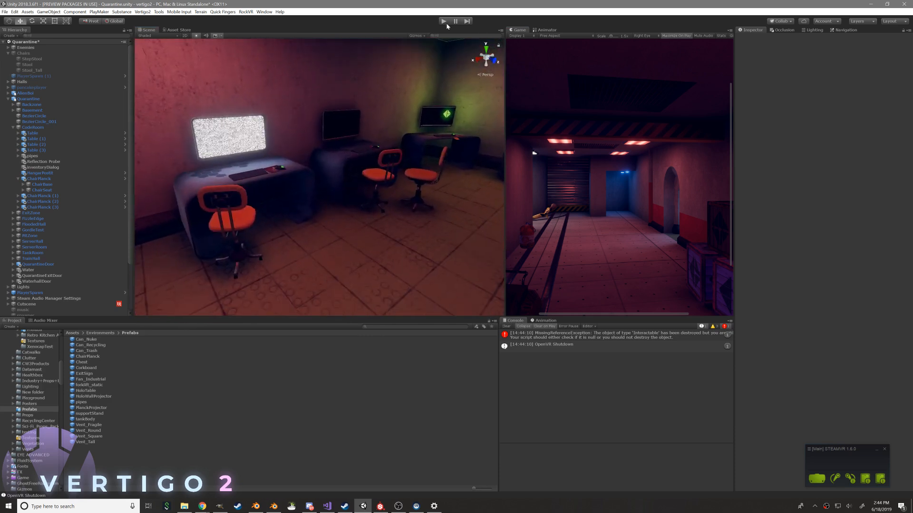
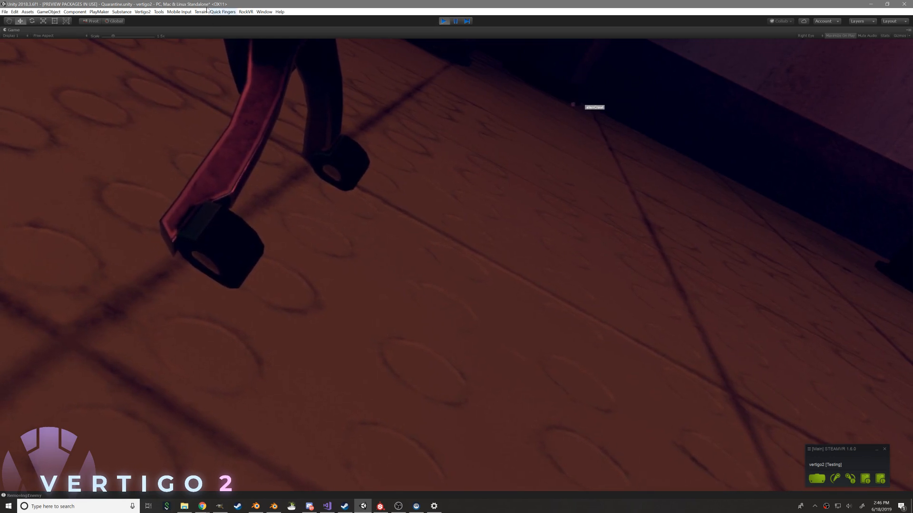
Stop Play mode, look over the desk chairs in the Scene view and clear the console
{"action": "left_click", "coordinate": [444, 21]}
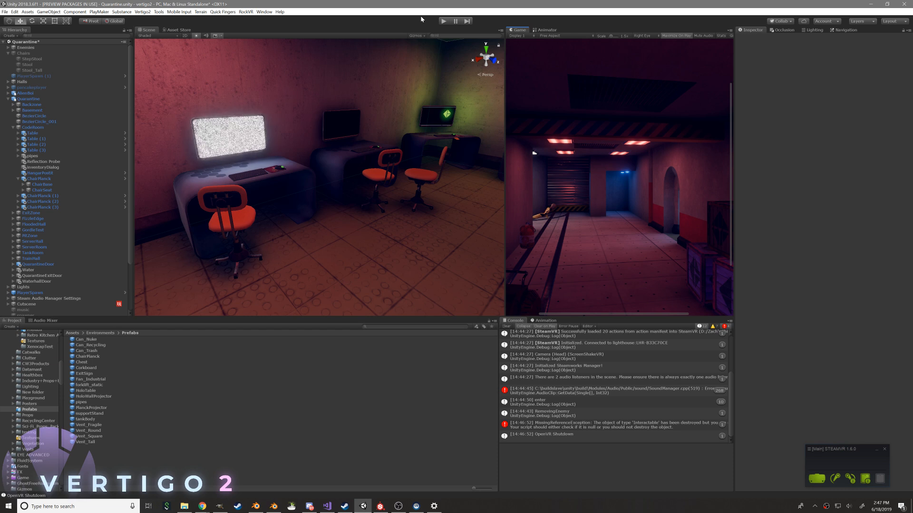
{"action": "scroll", "coordinate": [396, 167], "scroll_direction": "down", "scroll_amount": 3}
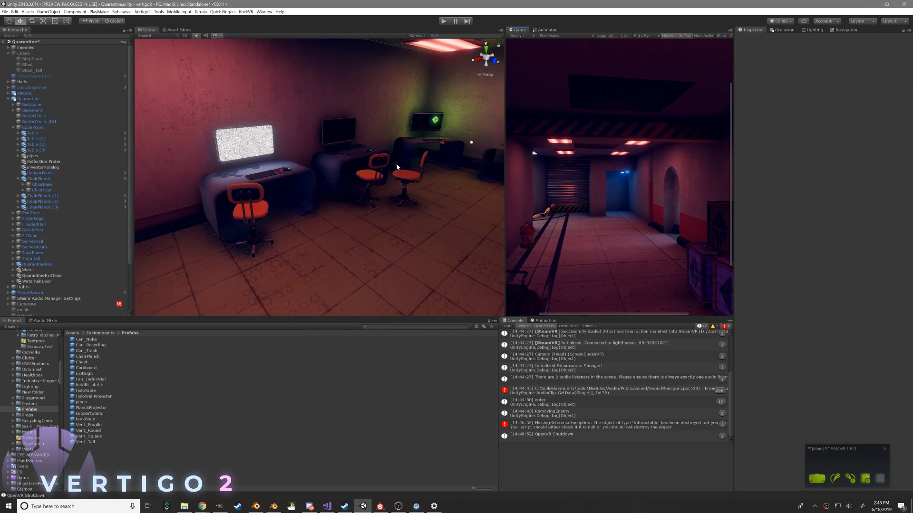
{"action": "scroll", "coordinate": [396, 162], "scroll_direction": "up", "scroll_amount": 3}
{"action": "right_click_drag", "start_coordinate": [369, 191], "coordinate": [451, 185]}
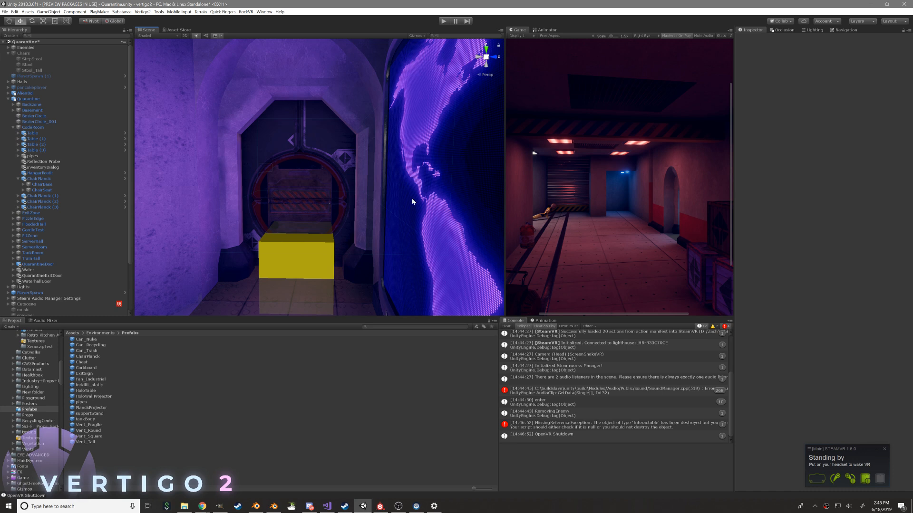
{"action": "left_click", "coordinate": [505, 326]}
Locate the quarantine door in the Scene view, select it and frame it from a raised angle
{"action": "right_click_drag", "start_coordinate": [392, 274], "coordinate": [350, 286]}
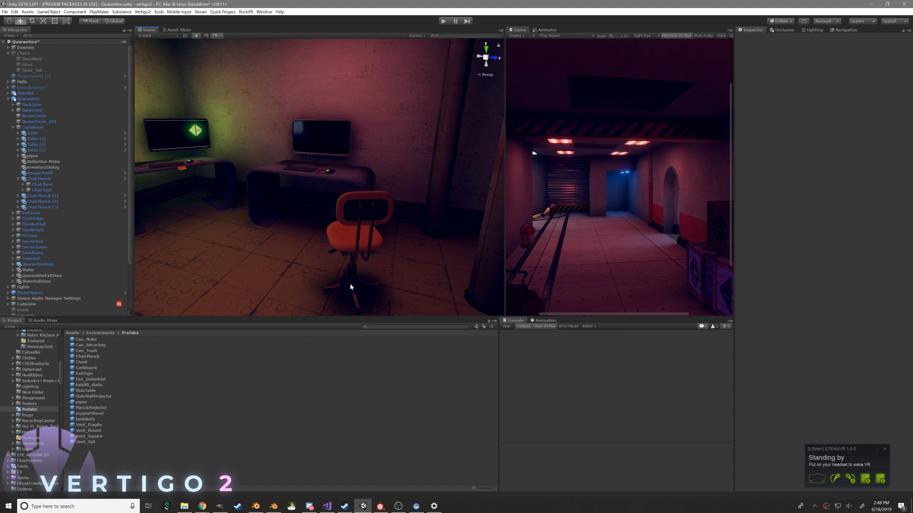
{"action": "right_click_drag", "start_coordinate": [383, 170], "coordinate": [476, 192]}
{"action": "right_click_drag", "start_coordinate": [551, 190], "coordinate": [421, 163]}
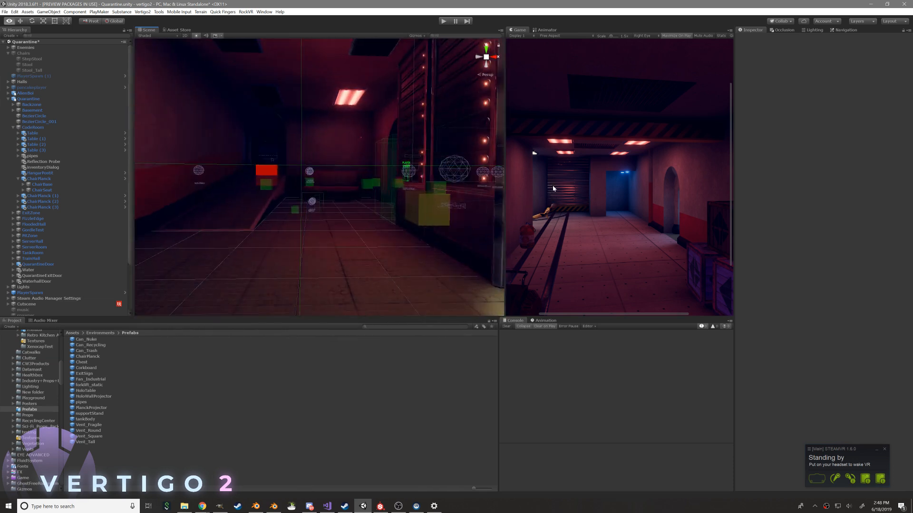
{"action": "right_click_drag", "start_coordinate": [280, 220], "coordinate": [361, 161]}
{"action": "left_click", "coordinate": [364, 174]}
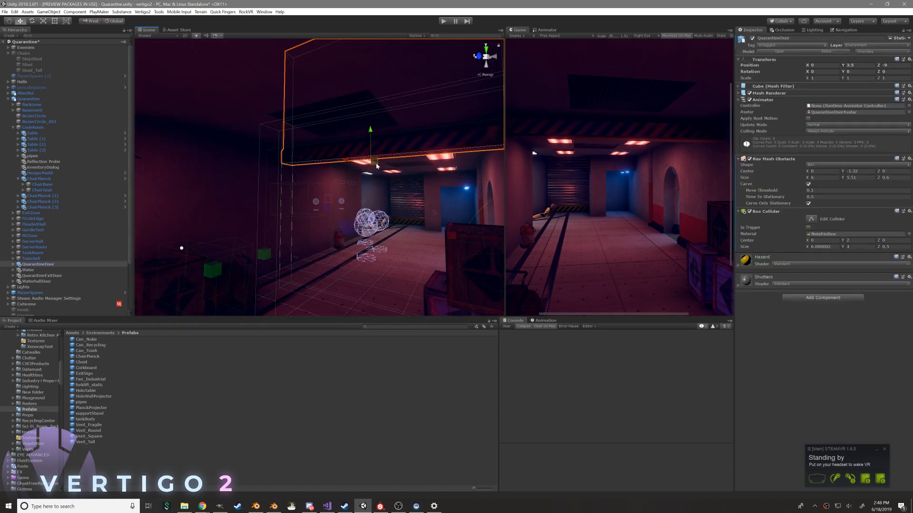
{"action": "right_click_drag", "start_coordinate": [412, 166], "coordinate": [470, 165]}
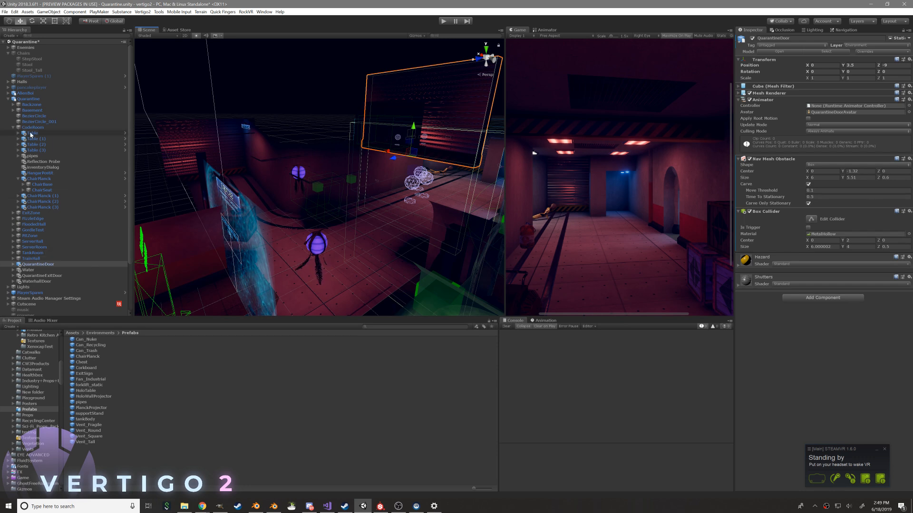
Collapse the CodeRoom group, expand QuarantineDoor and inspect its Cube and doorAudio children
{"action": "left_click", "coordinate": [12, 127]}
{"action": "left_click", "coordinate": [9, 99]}
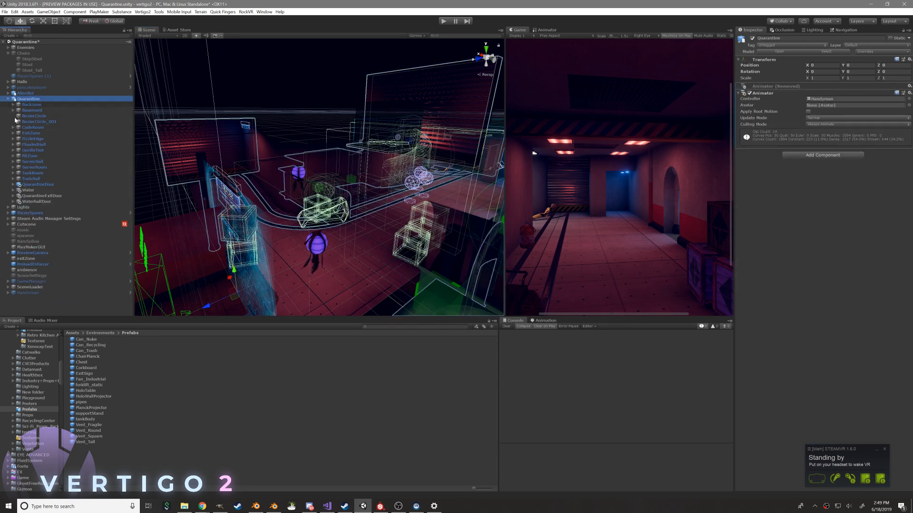
{"action": "left_click", "coordinate": [38, 185]}
{"action": "left_click", "coordinate": [14, 184]}
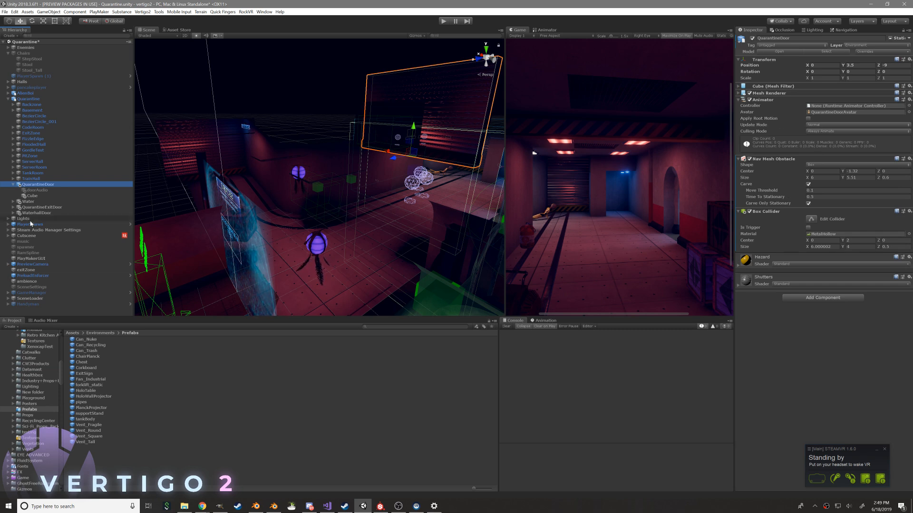
{"action": "left_click", "coordinate": [122, 190]}
{"action": "left_click", "coordinate": [123, 196]}
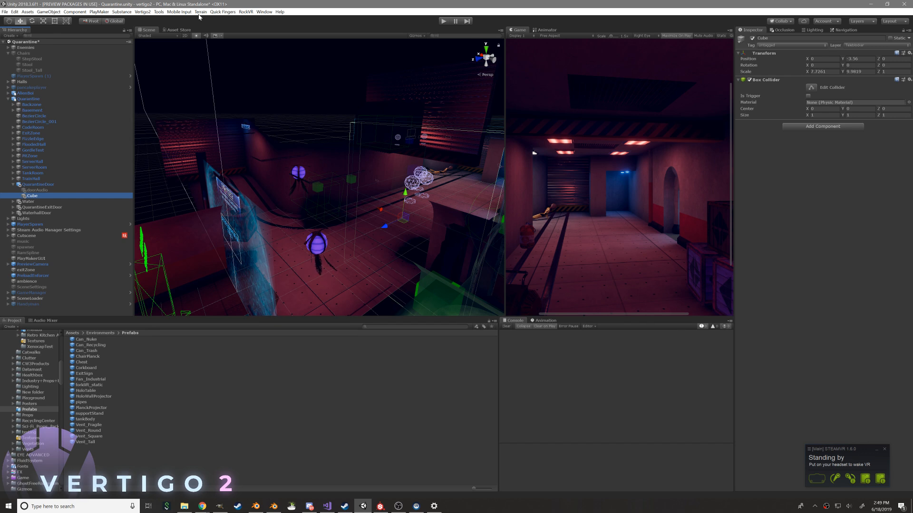
{"action": "left_click", "coordinate": [264, 11]}
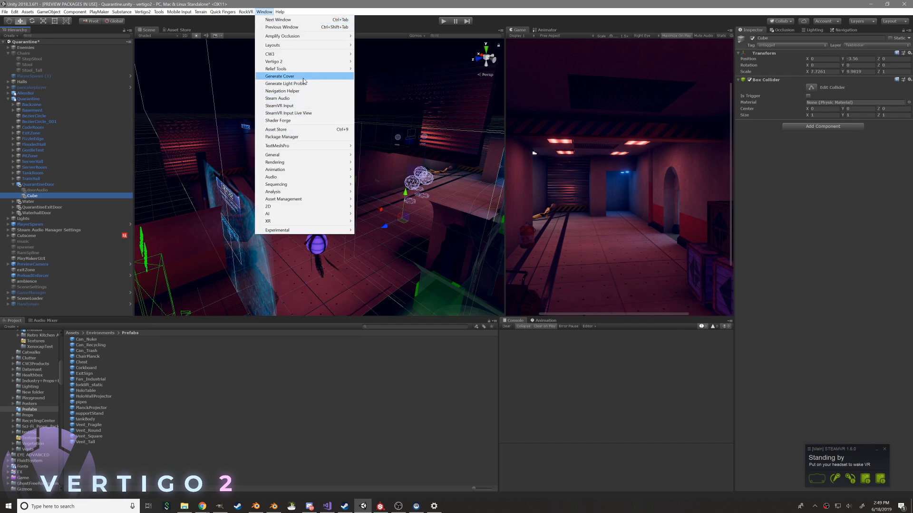
{"action": "left_click", "coordinate": [74, 191]}
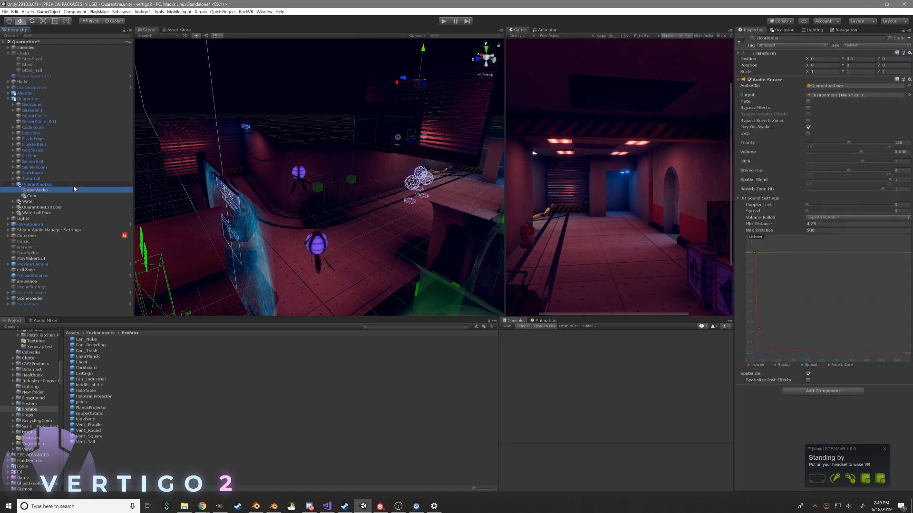
Select the Cutscene object, widen the Console area, locate its Quarantine timeline asset and dock the Timeline window beside Animation
{"action": "left_click", "coordinate": [65, 236]}
{"action": "left_click_drag", "start_coordinate": [498, 346], "coordinate": [250, 366]}
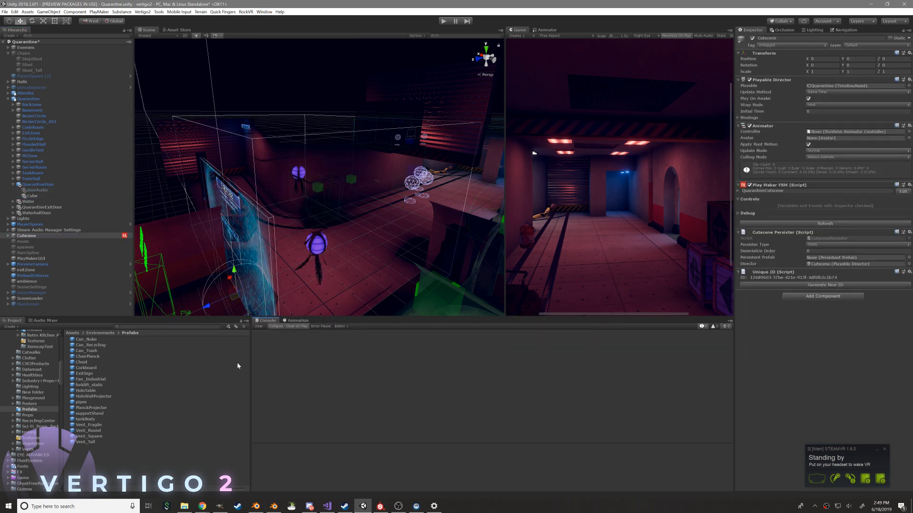
{"action": "left_click", "coordinate": [265, 11]}
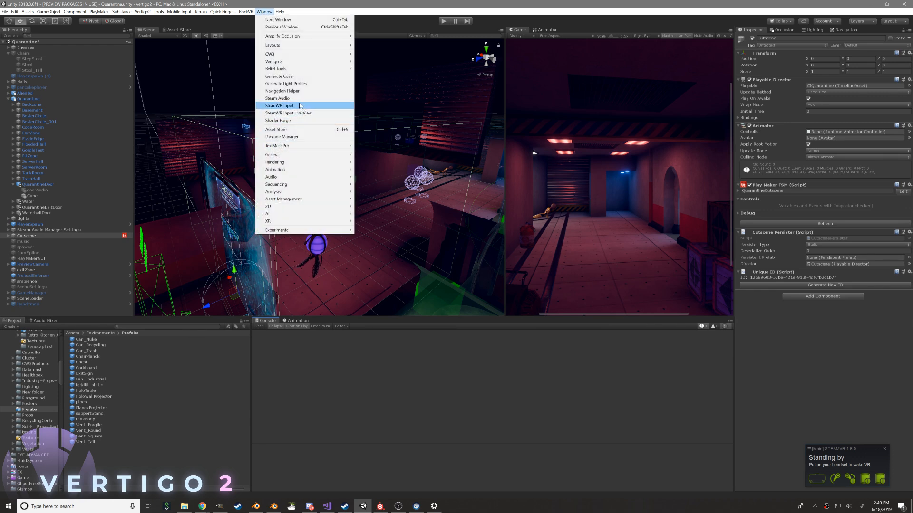
{"action": "mouse_move", "coordinate": [302, 163]}
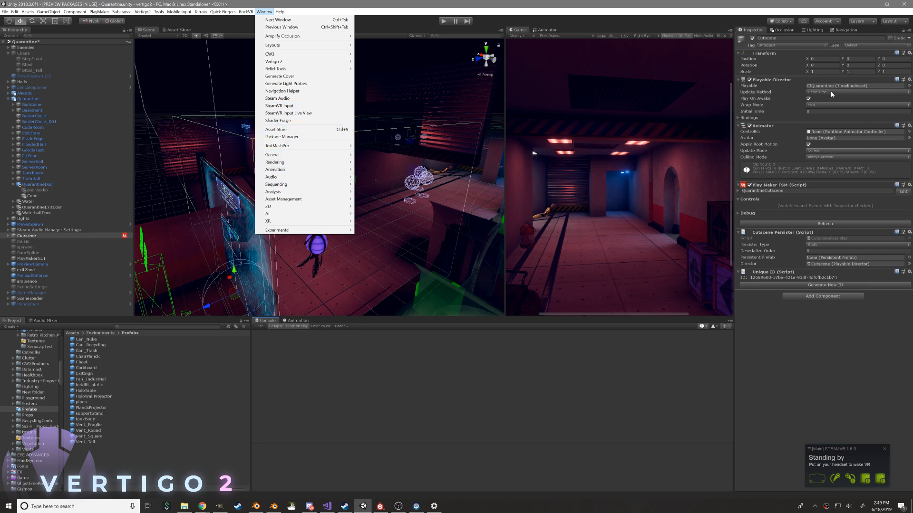
{"action": "double_click", "coordinate": [896, 86]}
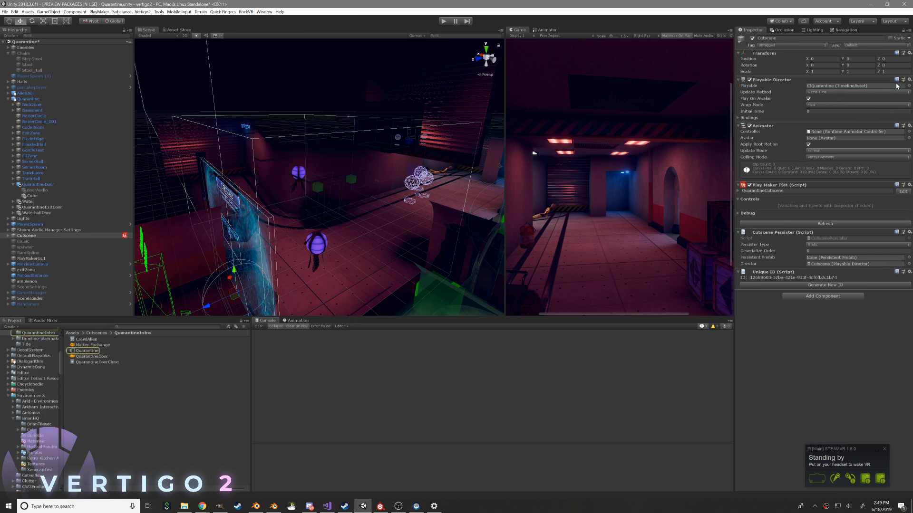
{"action": "left_click_drag", "start_coordinate": [220, 31], "coordinate": [333, 322]}
Scrub the Cutscene timeline back to the start of the door animation and inspect the QuarantineDoorClose clip and its bound object
{"action": "left_click", "coordinate": [498, 335]}
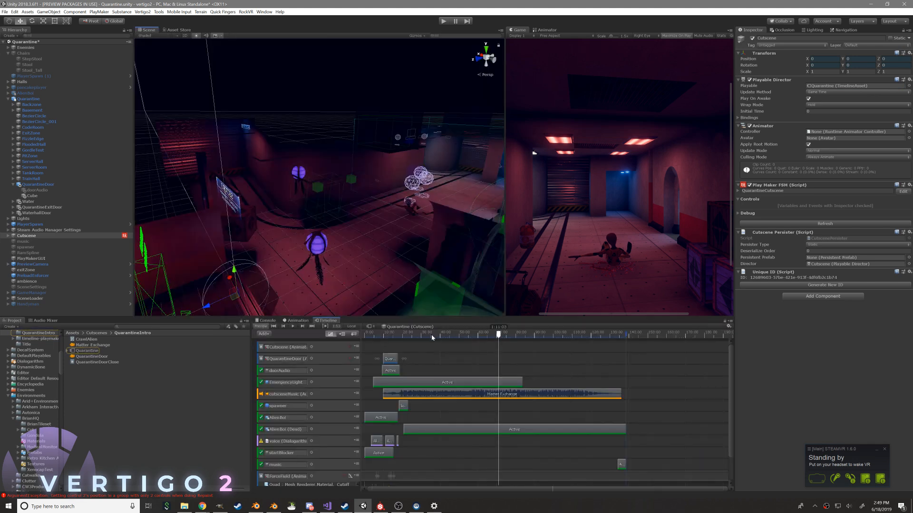
{"action": "left_click_drag", "start_coordinate": [499, 334], "coordinate": [383, 347]}
{"action": "right_click_drag", "start_coordinate": [407, 285], "coordinate": [385, 306]}
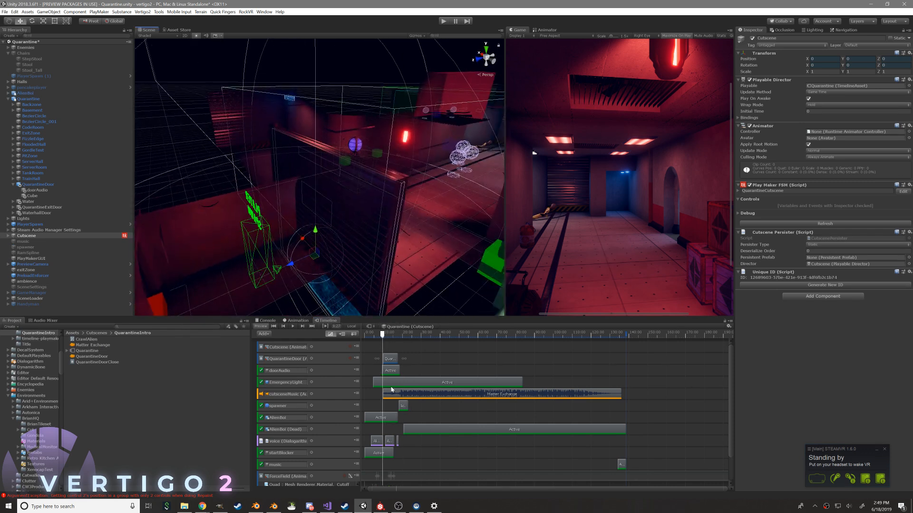
{"action": "scroll", "coordinate": [392, 389], "scroll_direction": "down", "scroll_amount": 1}
{"action": "scroll", "coordinate": [367, 355], "scroll_direction": "up", "scroll_amount": 5}
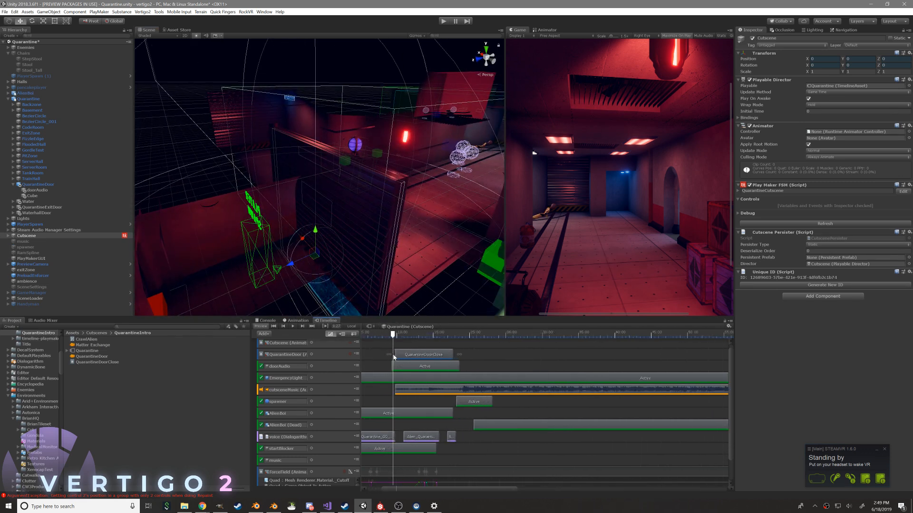
{"action": "left_click", "coordinate": [448, 355]}
{"action": "left_click", "coordinate": [300, 355]}
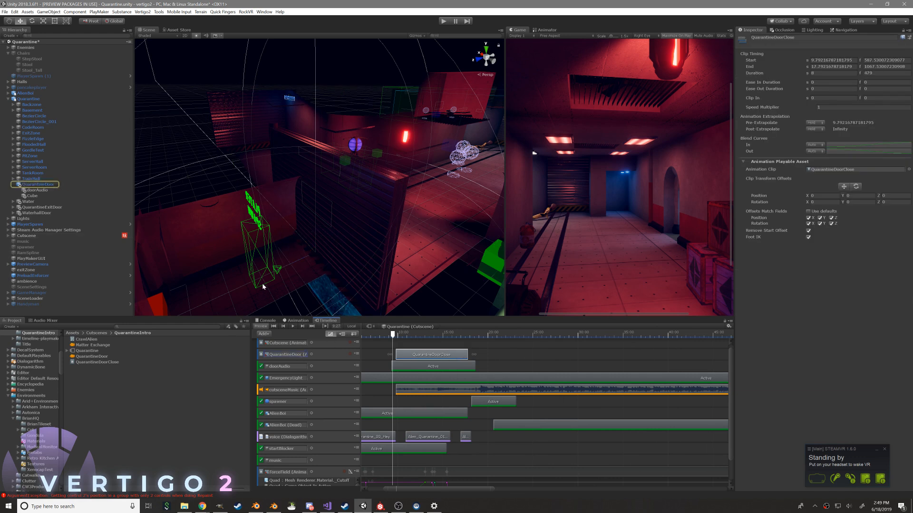
Inspect the QuarantineDoor object's Animator, check it for animation clips and locate its avatar asset in the project
{"action": "left_click", "coordinate": [71, 184]}
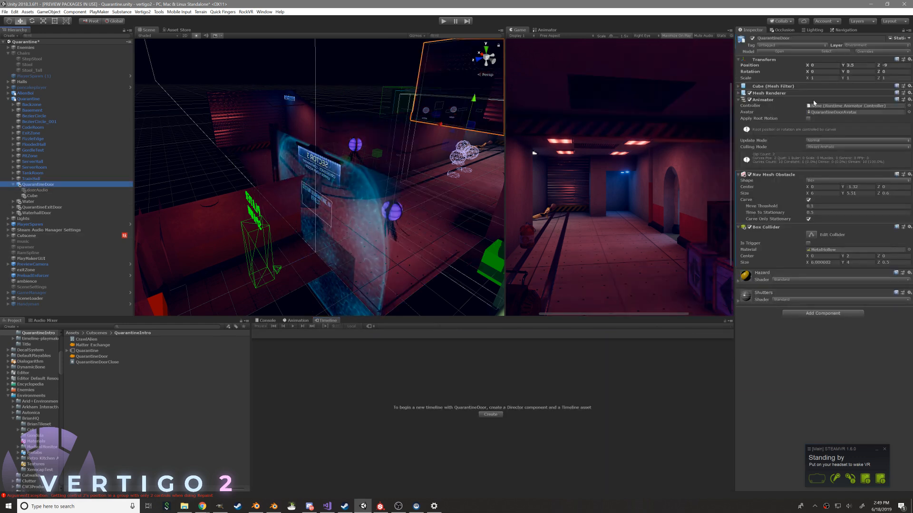
{"action": "left_click_drag", "start_coordinate": [371, 200], "coordinate": [354, 194], "text": "alt"}
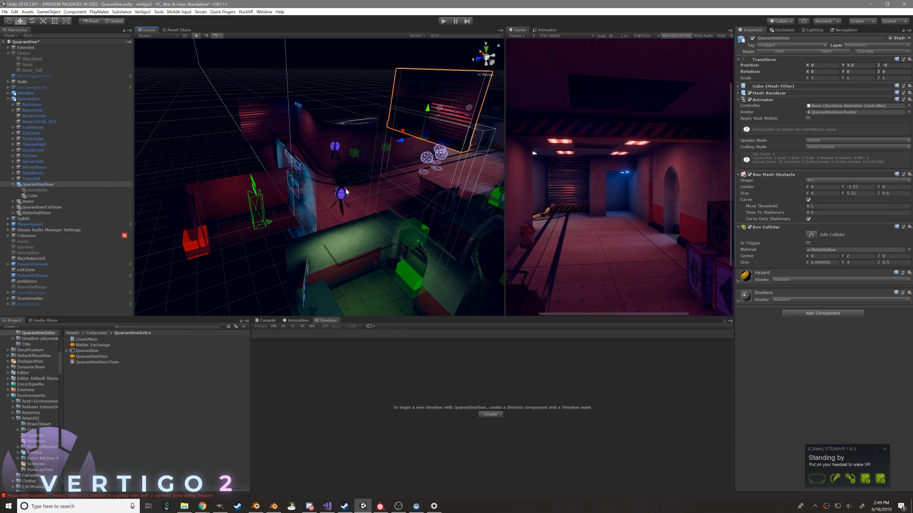
{"action": "left_click", "coordinate": [297, 320]}
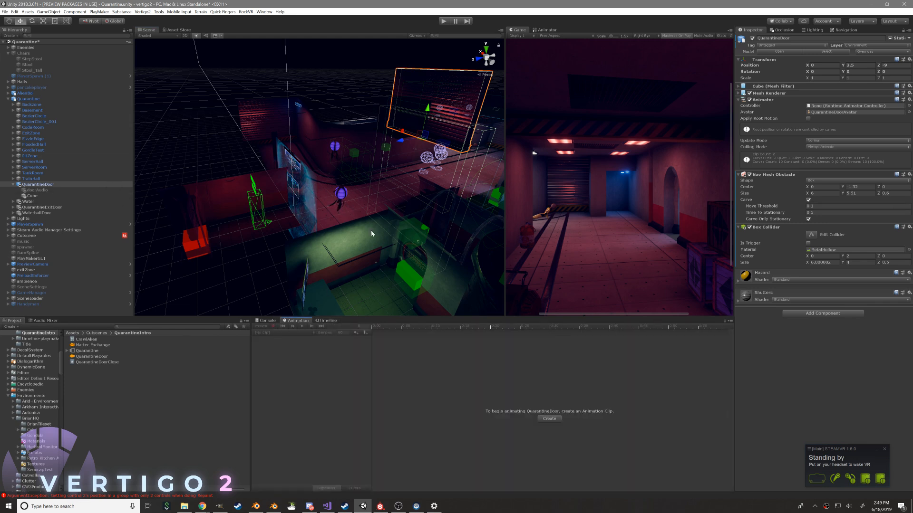
{"action": "left_click", "coordinate": [840, 113]}
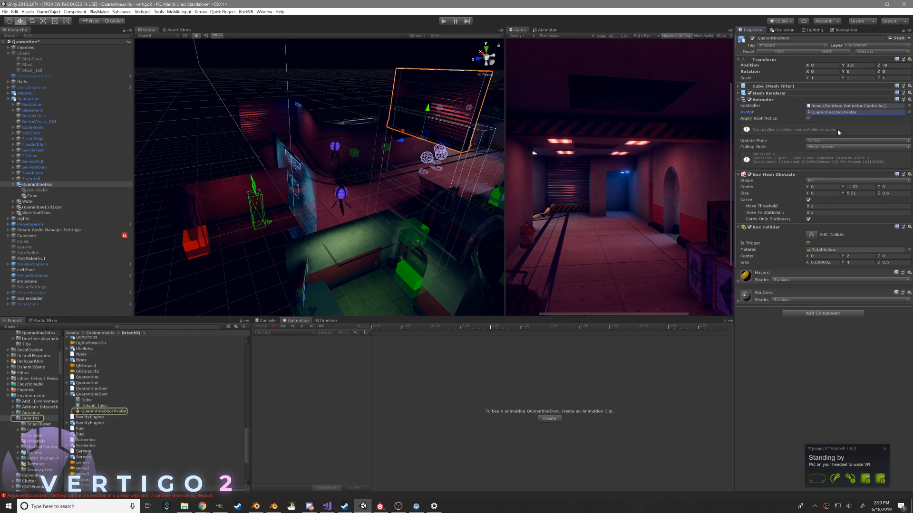
{"action": "left_click", "coordinate": [327, 321]}
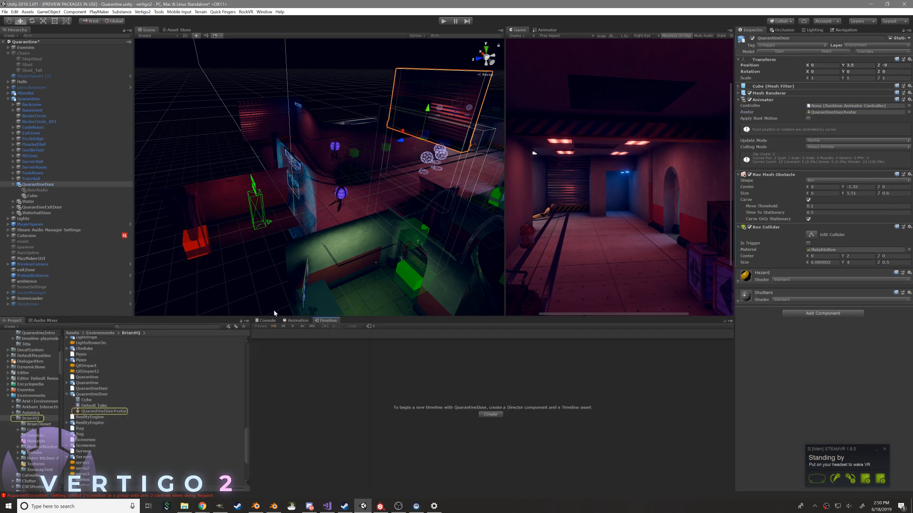
Reopen the Cutscene timeline and scrub partway through the door-closing clip, checking the door area in the scene
{"action": "left_click", "coordinate": [28, 236]}
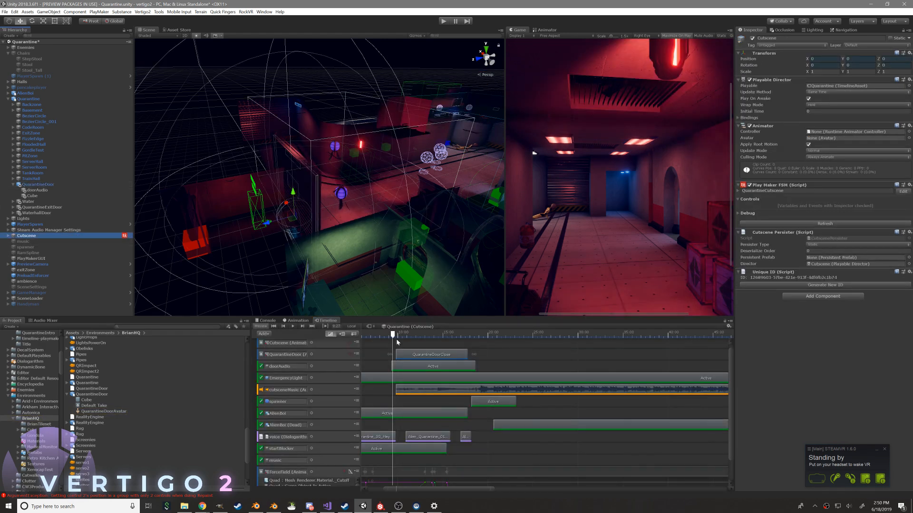
{"action": "left_click_drag", "start_coordinate": [393, 337], "coordinate": [440, 346]}
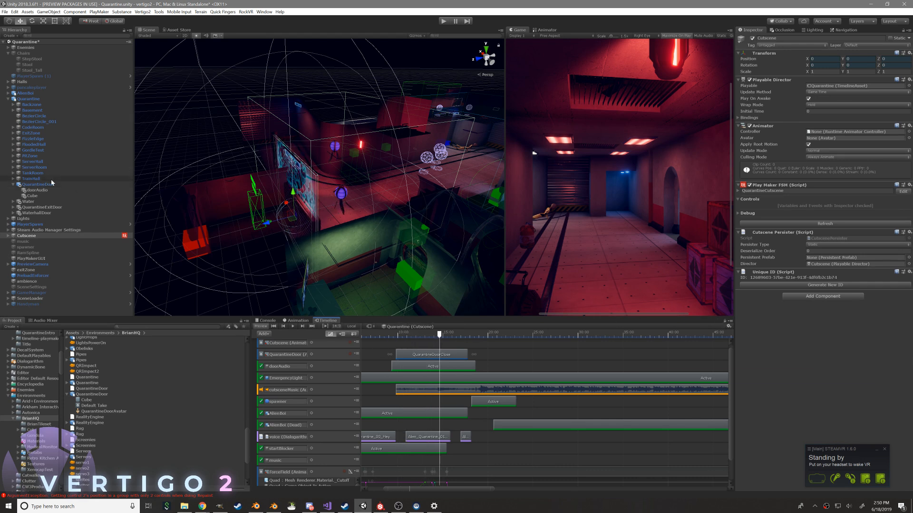
{"action": "left_click", "coordinate": [52, 187]}
{"action": "right_click_drag", "start_coordinate": [371, 152], "coordinate": [427, 124]}
{"action": "scroll", "coordinate": [421, 394], "scroll_direction": "up", "scroll_amount": 2}
Open the QuarantineDoorClose clip for animation editing and scrub it back to its first frame
{"action": "left_click", "coordinate": [428, 356]}
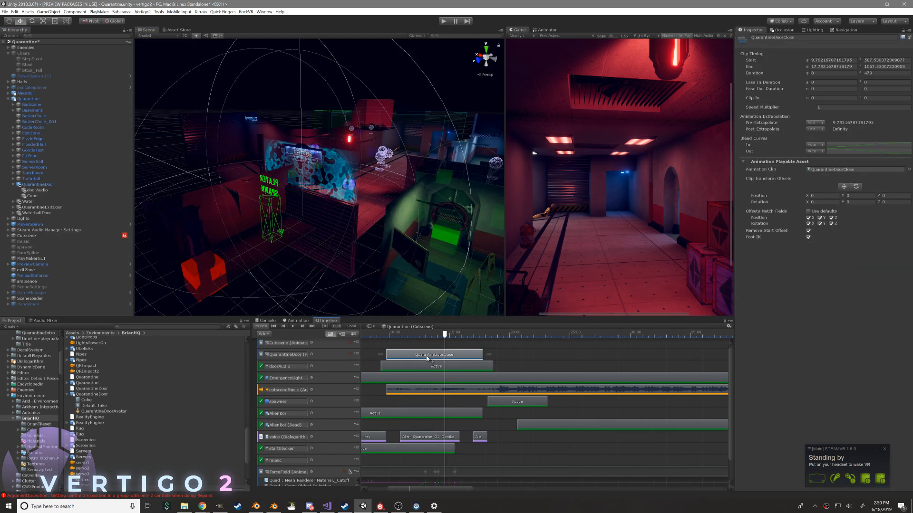
{"action": "double_click", "coordinate": [424, 356]}
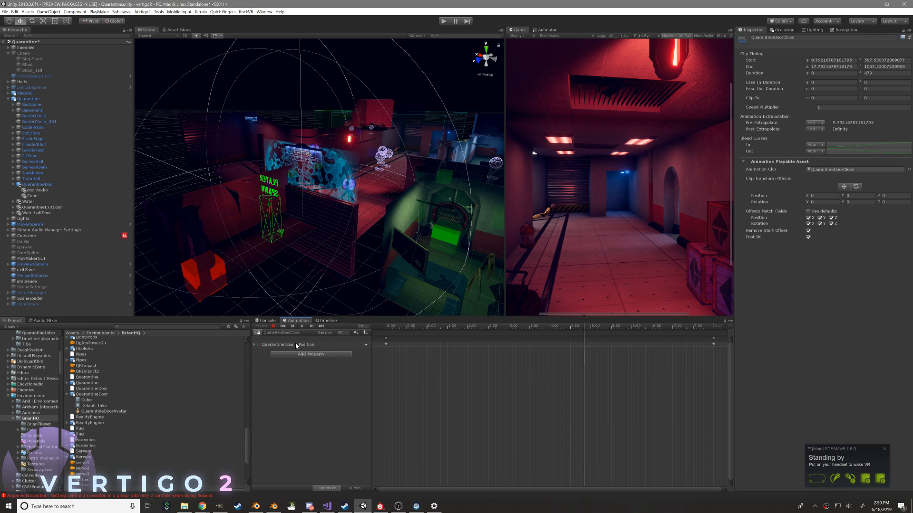
{"action": "left_click_drag", "start_coordinate": [407, 327], "coordinate": [252, 300]}
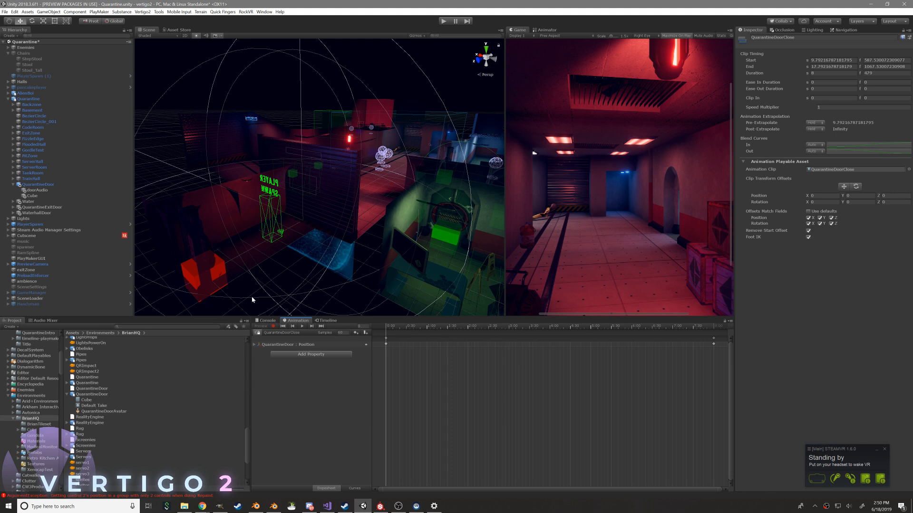
{"action": "right_click", "coordinate": [32, 186]}
{"action": "left_click", "coordinate": [78, 278]}
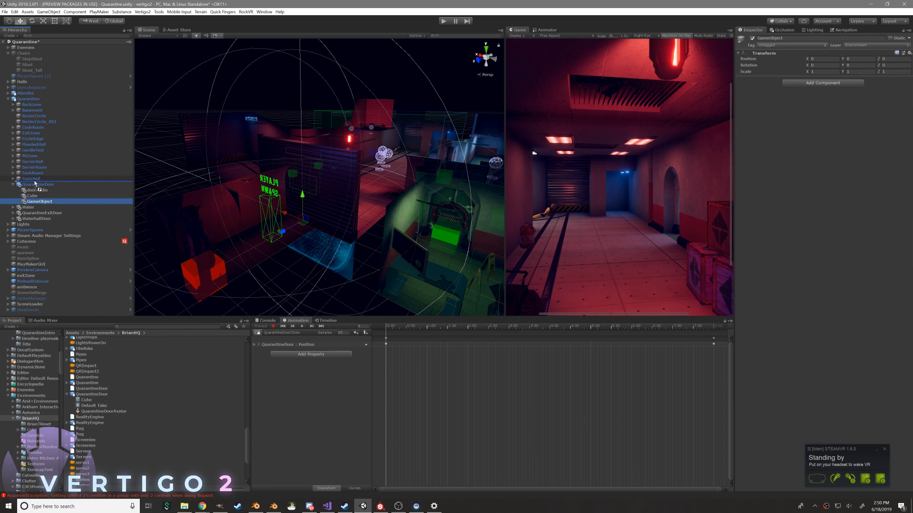
{"action": "key", "text": "ctrl+z"}
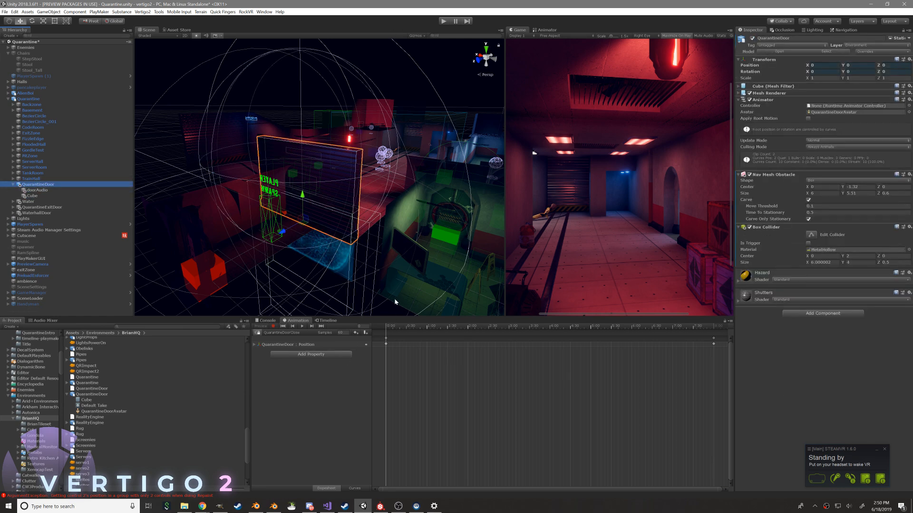
Return to the Timeline, create an empty object under QuarantineDoor and move it out to sit directly above the door in the Quarantine group
{"action": "left_click", "coordinate": [333, 322]}
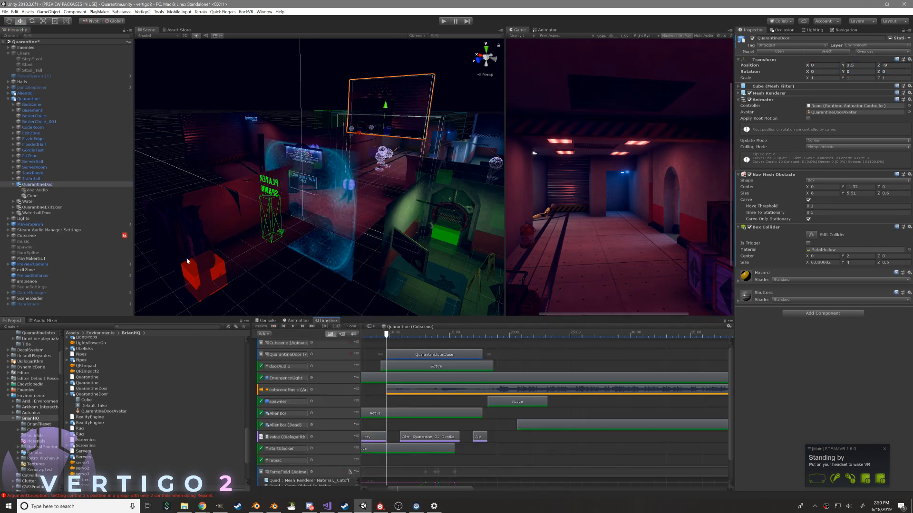
{"action": "right_click", "coordinate": [45, 184]}
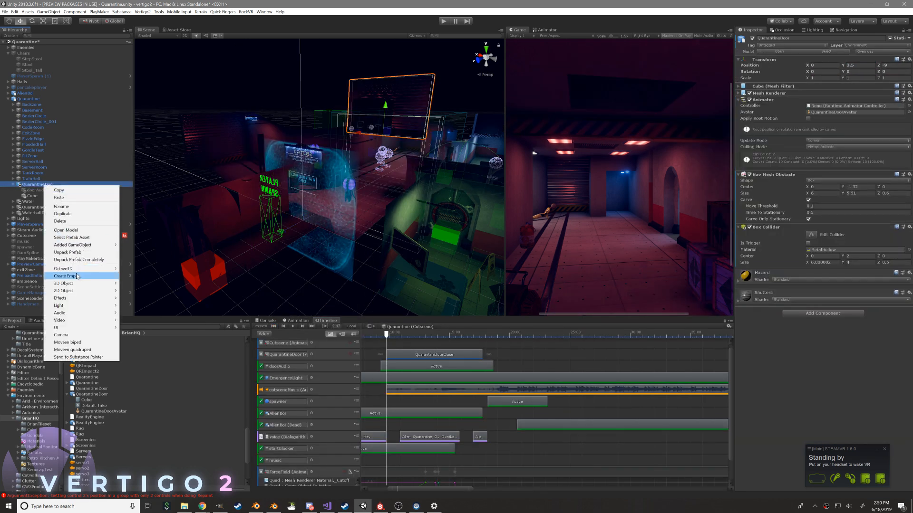
{"action": "left_click", "coordinate": [71, 276]}
{"action": "left_click_drag", "start_coordinate": [38, 200], "coordinate": [39, 186]}
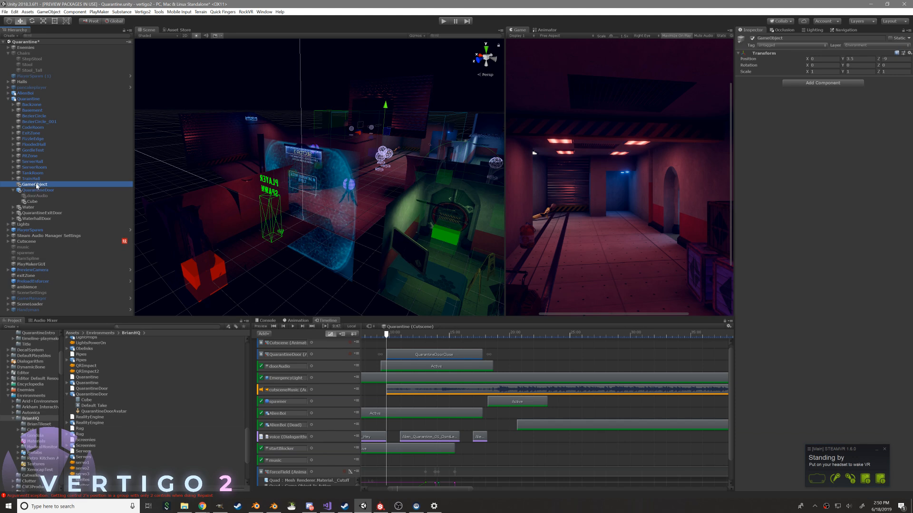
Rename the new empty object doorPos and make QuarantineDoor its child in the Quarantine group
{"action": "type", "text": "door"}
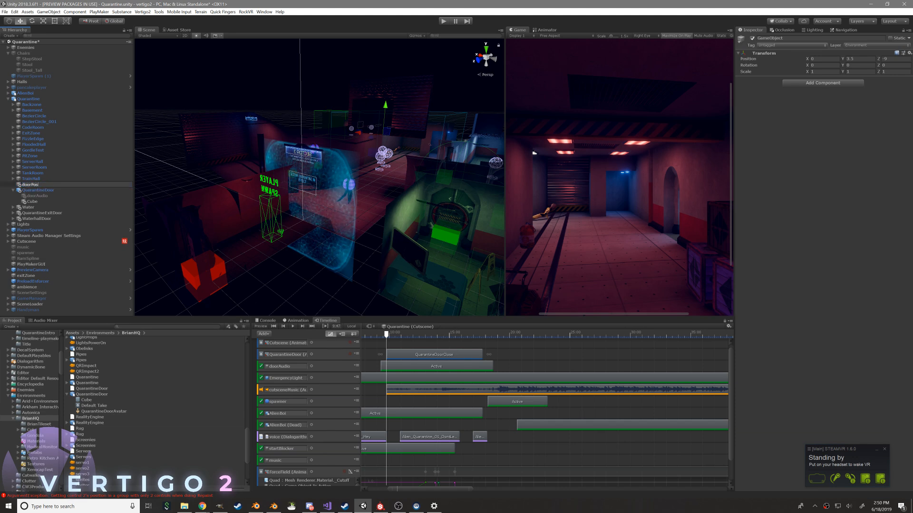
{"action": "type", "text": "Pos"}
{"action": "key", "text": "Return"}
{"action": "left_click_drag", "start_coordinate": [40, 190], "coordinate": [40, 186]}
{"action": "left_click", "coordinate": [40, 184]}
Scrub the cutscene timeline through the QuarantineDoorClose clip to check the door's position, and clear the console
{"action": "left_click", "coordinate": [396, 336]}
{"action": "left_click_drag", "start_coordinate": [404, 335], "coordinate": [432, 335]}
{"action": "key", "text": "w"}
{"action": "right_click_drag", "start_coordinate": [349, 248], "coordinate": [360, 249]}
{"action": "left_click_drag", "start_coordinate": [432, 336], "coordinate": [484, 354]}
{"action": "left_click", "coordinate": [267, 321]}
{"action": "left_click", "coordinate": [263, 327]}
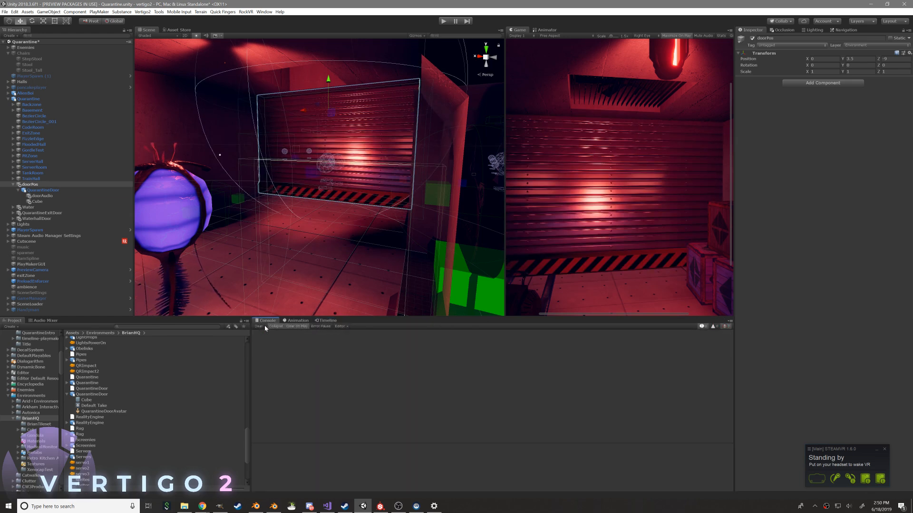
Widen the project browser and inspect the Quarantine and QuarantineDoor model import settings, collapsing the QuarantineDoor asset
{"action": "left_click_drag", "start_coordinate": [251, 370], "coordinate": [444, 368]}
{"action": "left_click", "coordinate": [308, 384]}
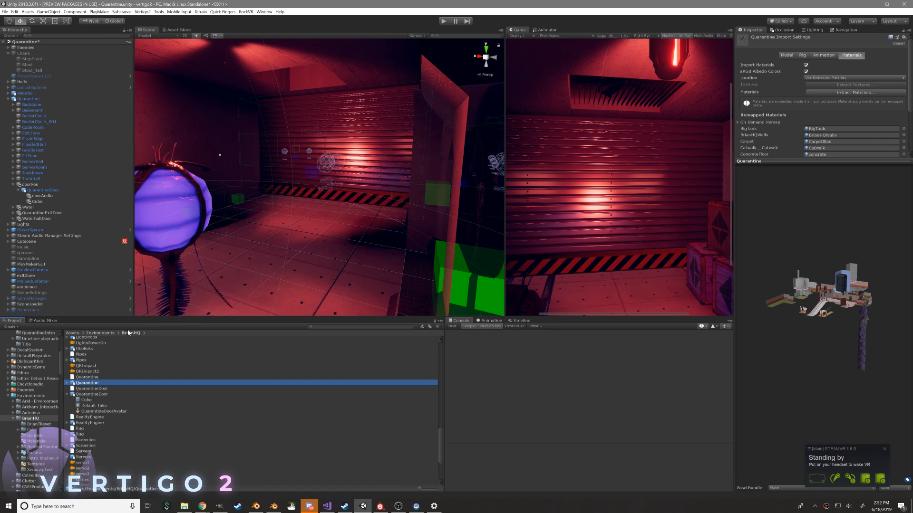
{"action": "scroll", "coordinate": [267, 210], "scroll_direction": "down", "scroll_amount": 5}
{"action": "right_click_drag", "start_coordinate": [288, 204], "coordinate": [373, 207]}
{"action": "left_click", "coordinate": [451, 327]}
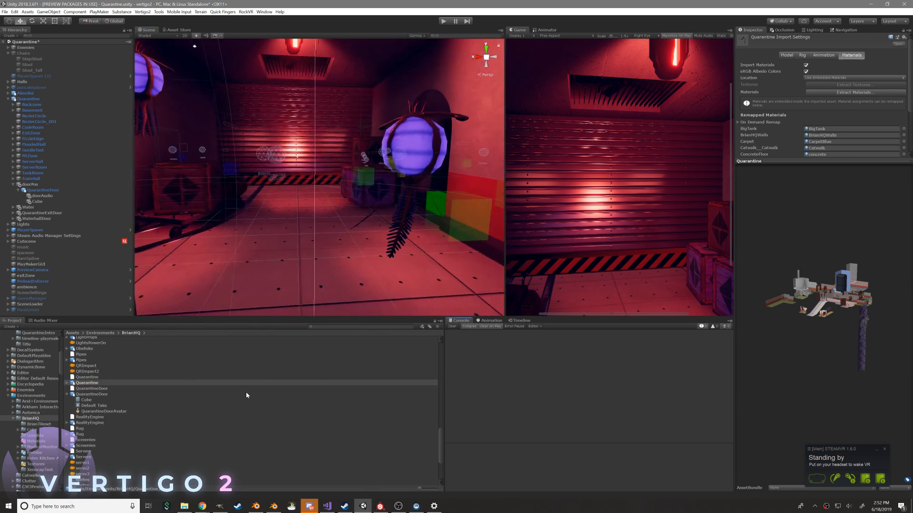
{"action": "left_click", "coordinate": [88, 394]}
{"action": "left_click", "coordinate": [67, 394]}
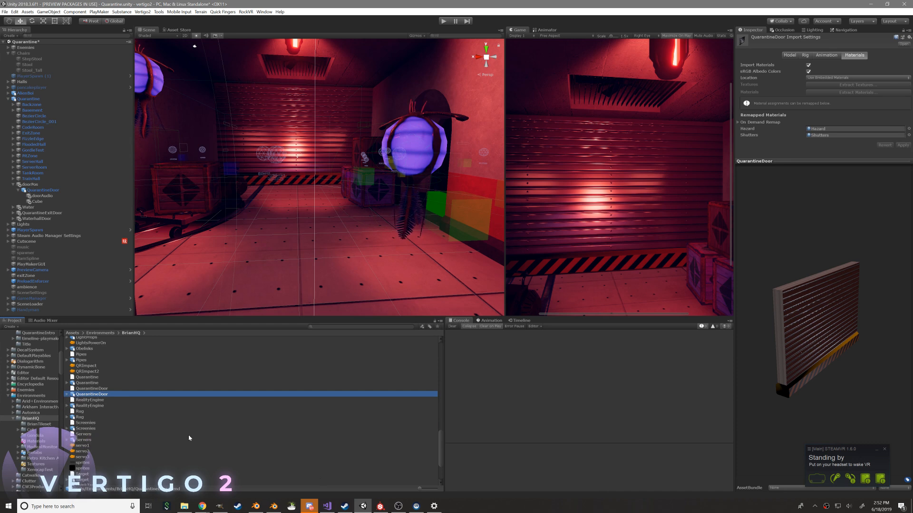
{"action": "scroll", "coordinate": [332, 172], "scroll_direction": "up", "scroll_amount": 6}
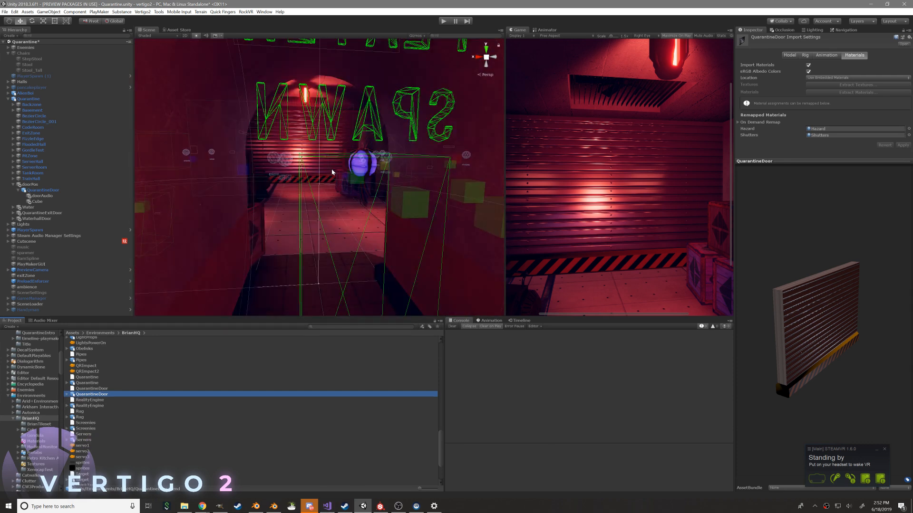
{"action": "scroll", "coordinate": [332, 169], "scroll_direction": "up", "scroll_amount": 3}
{"action": "right_click_drag", "start_coordinate": [331, 169], "coordinate": [460, 177]}
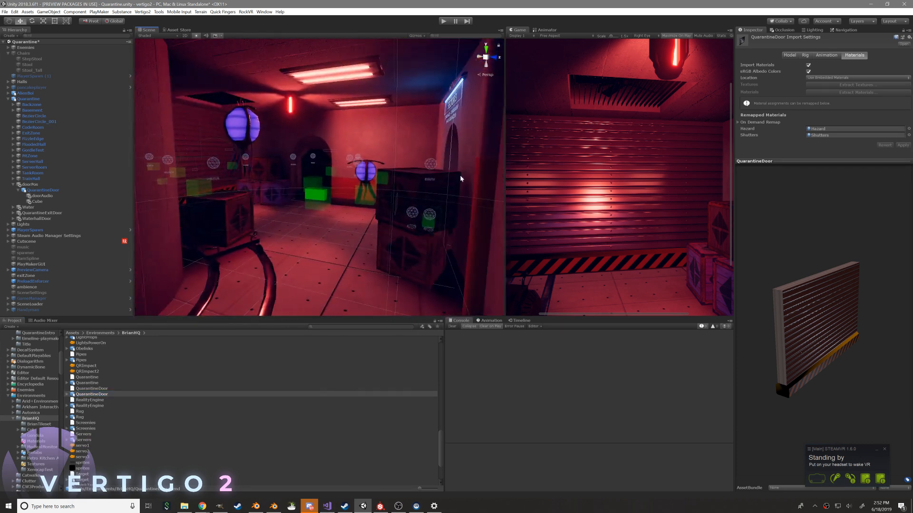
{"action": "right_click_drag", "start_coordinate": [376, 196], "coordinate": [410, 197]}
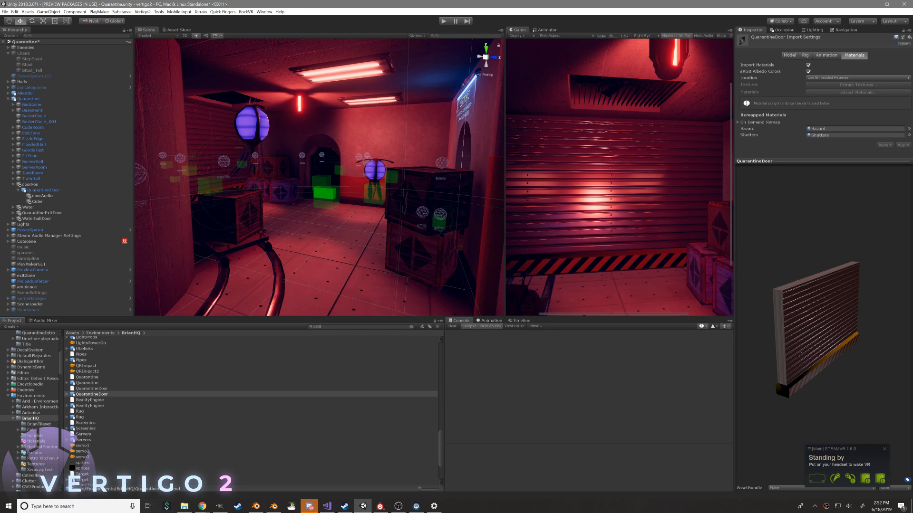
Search the project assets for datacave and open the Datacave scene
{"action": "type", "text": "e"}
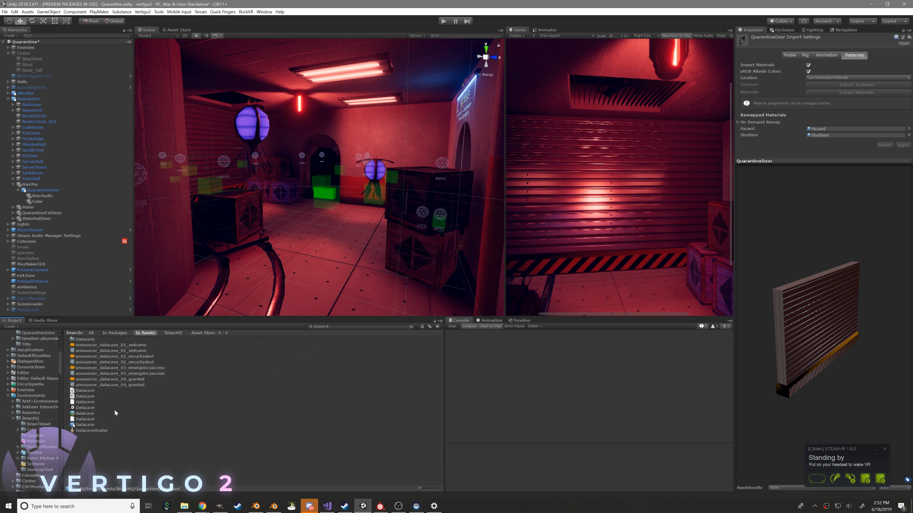
{"action": "double_click", "coordinate": [115, 408]}
{"action": "left_click", "coordinate": [448, 271]}
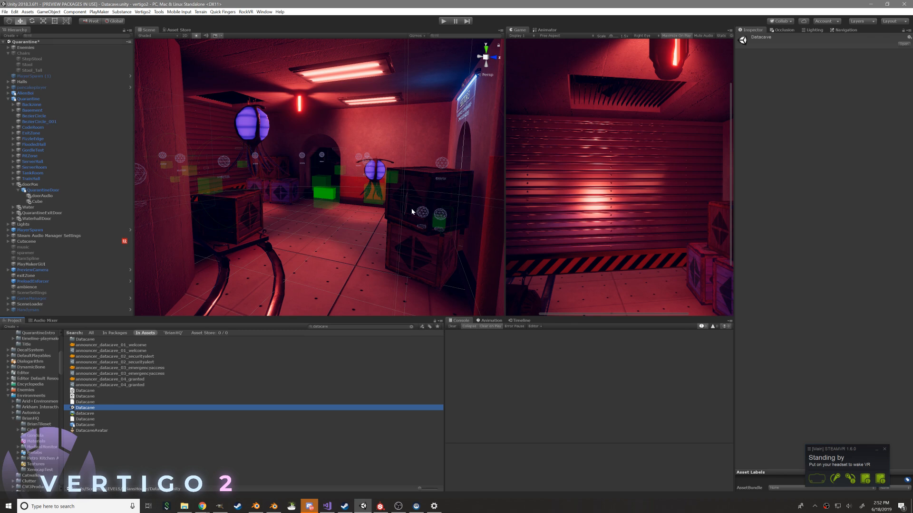
Look over the Datacave scene's exterior and hangar, and frame the PlayerSpawn (1) object
{"action": "right_click_drag", "start_coordinate": [293, 216], "coordinate": [375, 160]}
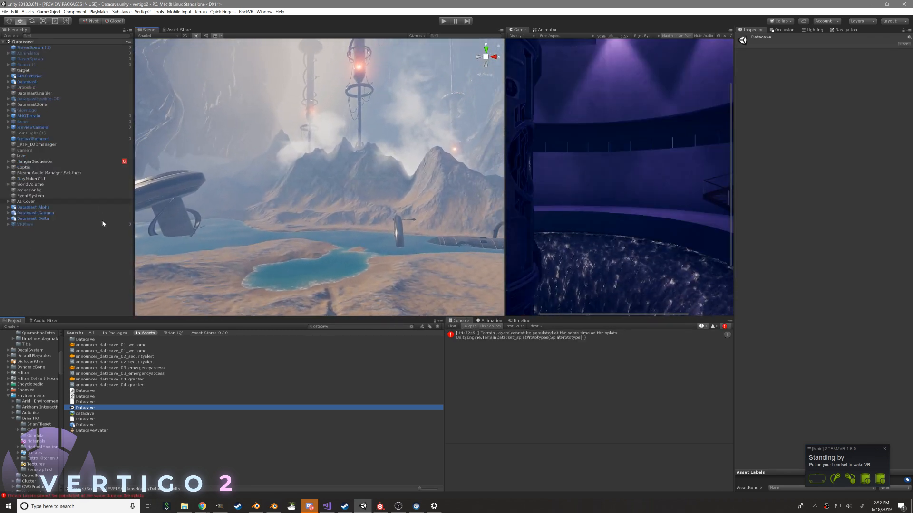
{"action": "mouse_move", "coordinate": [264, 245]}
{"action": "right_mouse_down"}
{"action": "mouse_move", "coordinate": [488, 289]}
{"action": "mouse_move", "coordinate": [412, 285]}
{"action": "mouse_move", "coordinate": [338, 259]}
{"action": "mouse_move", "coordinate": [327, 269]}
{"action": "mouse_move", "coordinate": [318, 256]}
{"action": "mouse_move", "coordinate": [272, 255]}
{"action": "right_mouse_up"}
{"action": "key", "text": "w"}
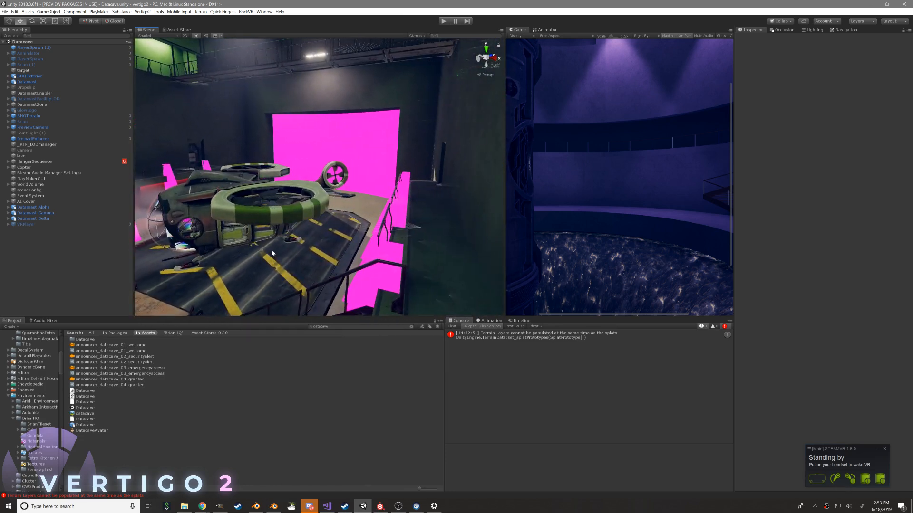
{"action": "double_click", "coordinate": [45, 48]}
{"action": "right_click_drag", "start_coordinate": [225, 204], "coordinate": [294, 232]}
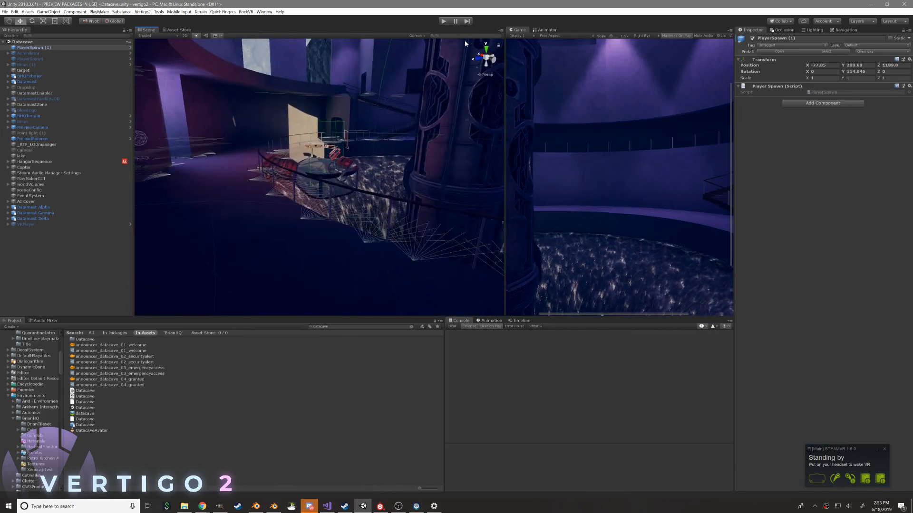
Set the Windows playback device to Utah (NVIDIA High Definition Audio) and run the Datacave scene in play mode
{"action": "left_click", "coordinate": [848, 507]}
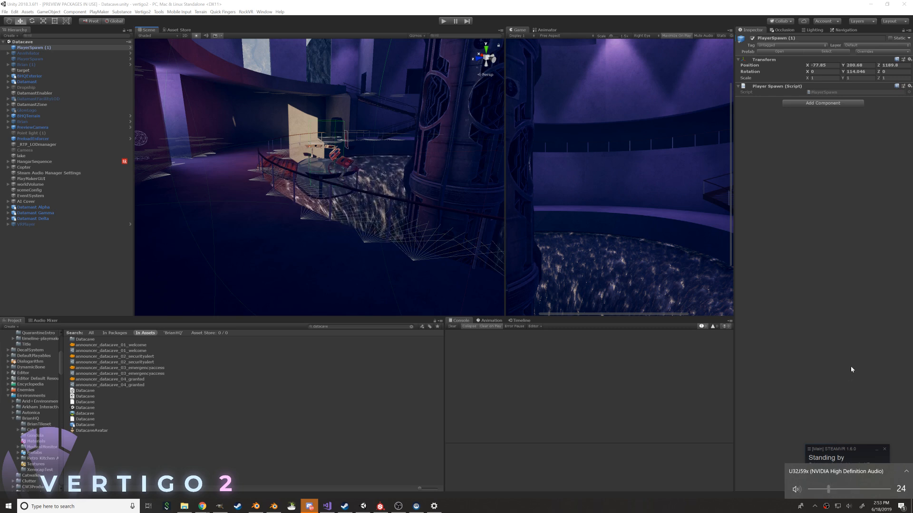
{"action": "left_click", "coordinate": [552, 86]}
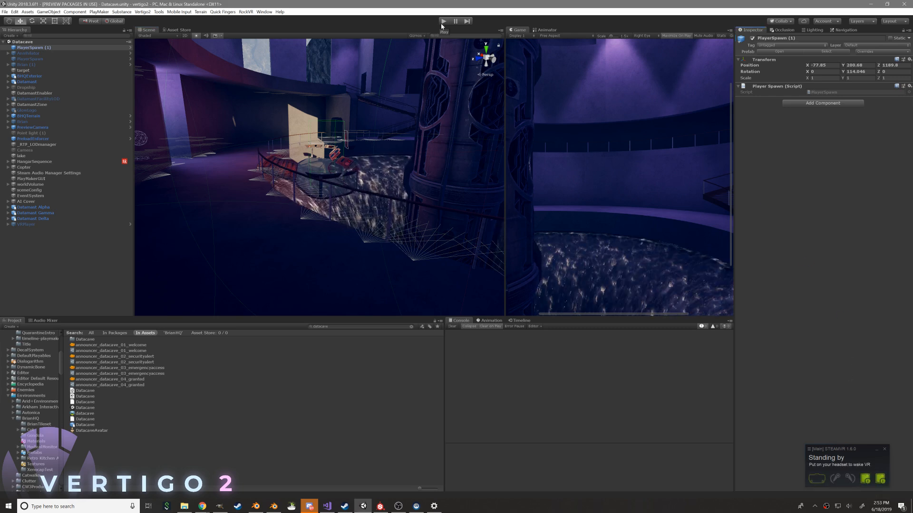
{"action": "key", "text": "XF86AudioLowerVolume"}
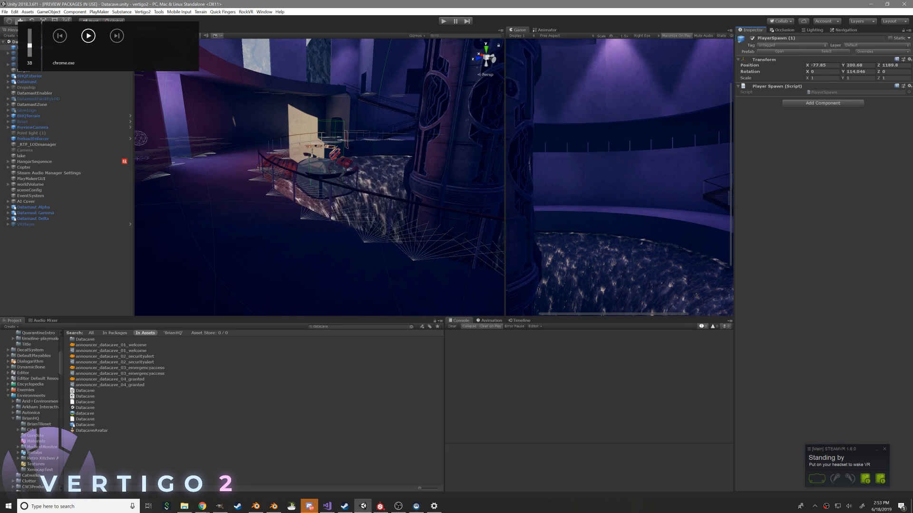
{"action": "left_click", "coordinate": [849, 508]}
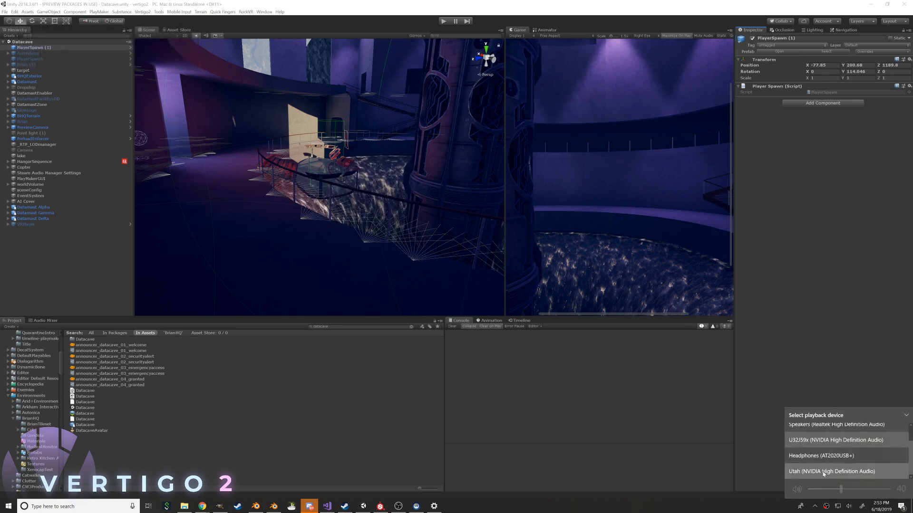
{"action": "left_click", "coordinate": [388, 125]}
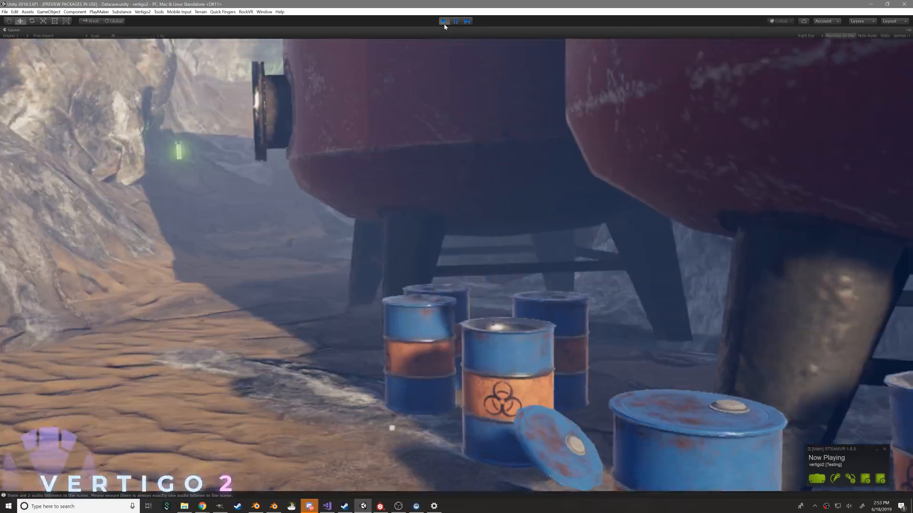
Switch to OBS and check the Desktop Audio source's properties, keeping the Default device
{"action": "key", "text": "alt+Tab"}
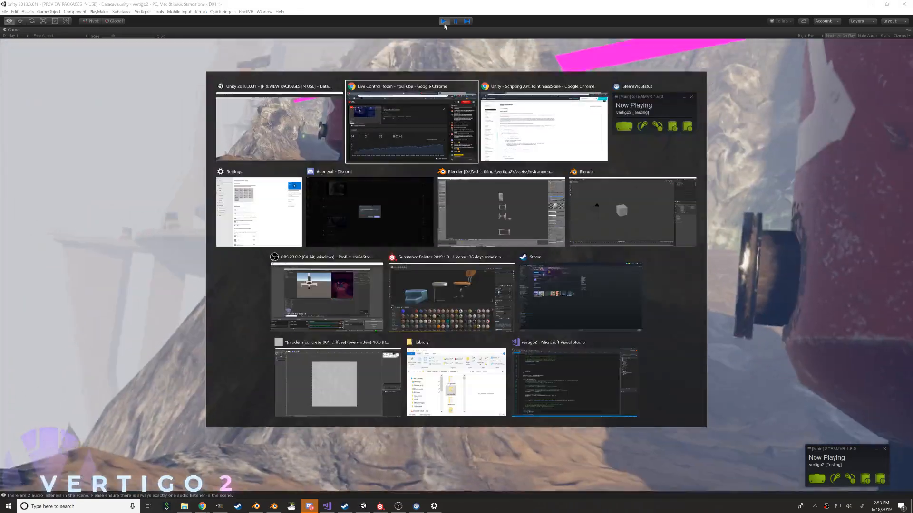
{"action": "key", "text": "alt+Tab"}
{"action": "key", "text": "alt+Tab"}
{"action": "key", "text": "alt+Tab"}
{"action": "key", "text": "alt+Tab"}
{"action": "key", "text": "alt+Tab"}
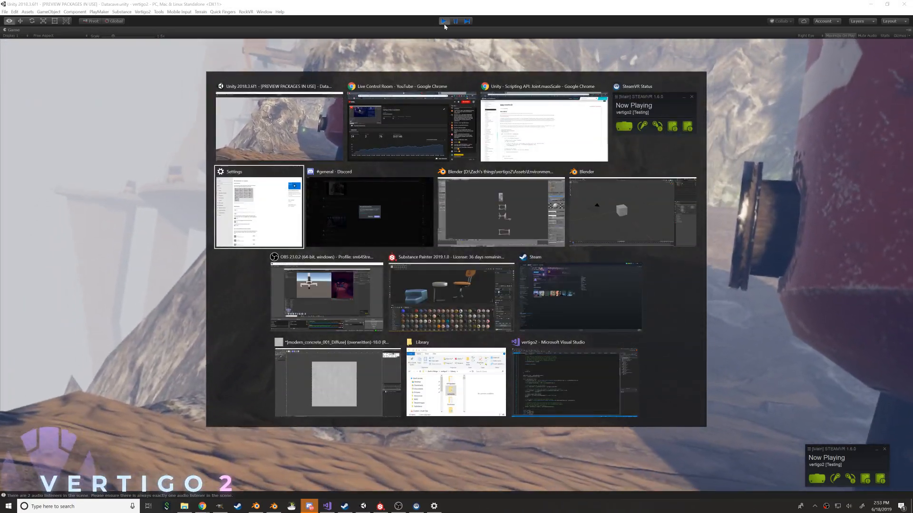
{"action": "key", "text": "alt+Tab"}
{"action": "key", "text": "alt+Tab"}
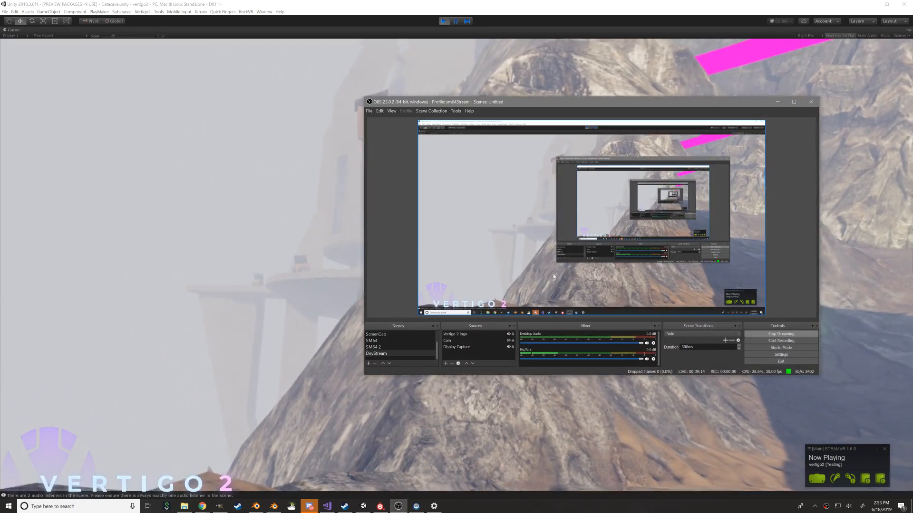
{"action": "right_click", "coordinate": [654, 347]}
{"action": "left_click", "coordinate": [665, 391]}
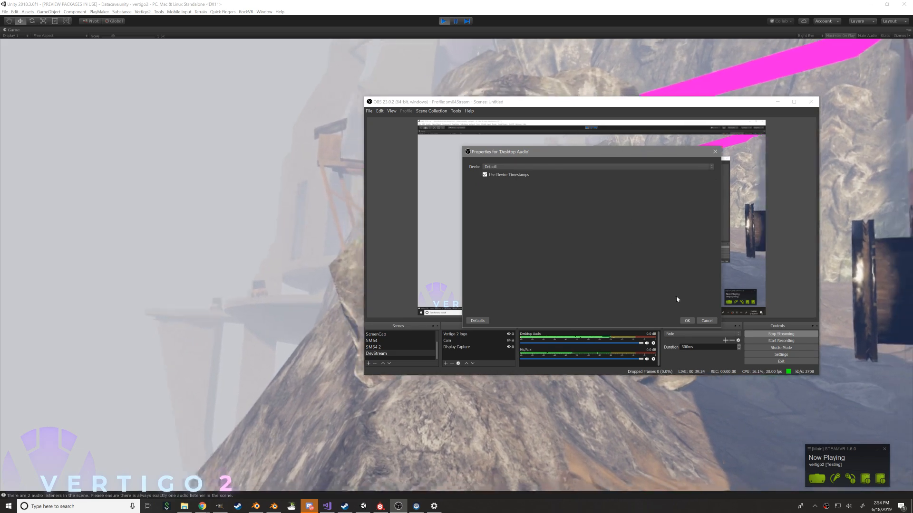
{"action": "left_click", "coordinate": [686, 321]}
Toggle the media playback, return to the running game in Unity and exit play mode
{"action": "key", "text": "XF86AudioPlay"}
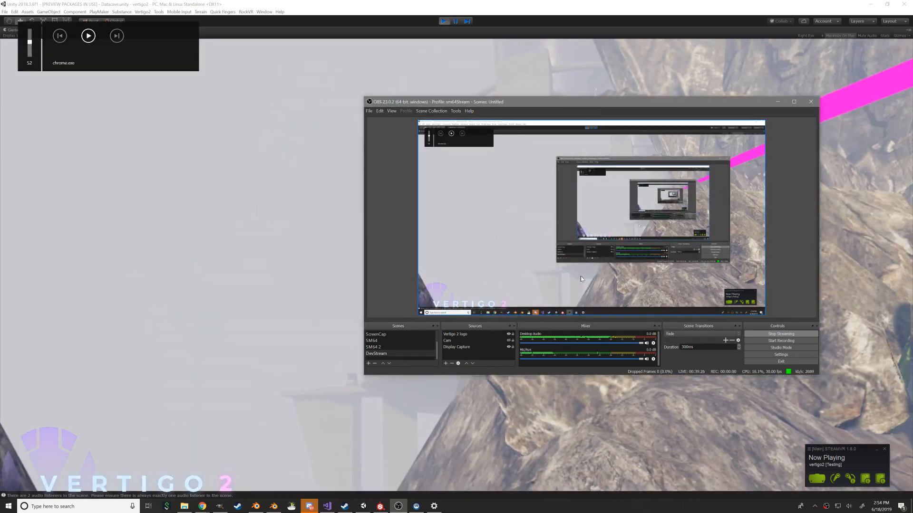
{"action": "left_click", "coordinate": [477, 421]}
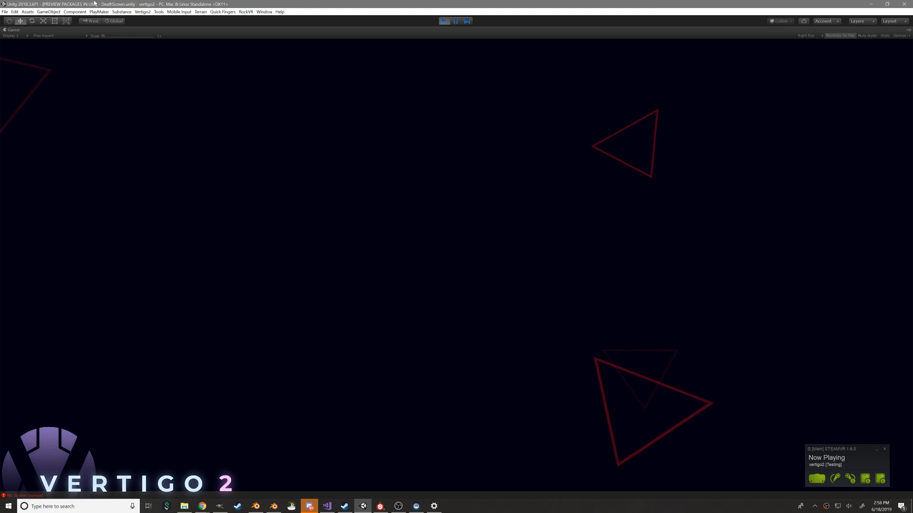
{"action": "left_click", "coordinate": [448, 22]}
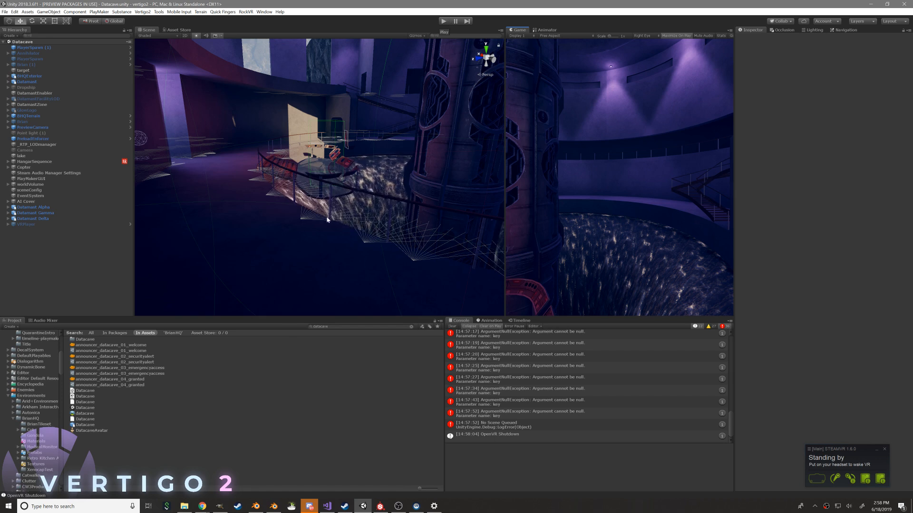
Clear the console, look over the Datamast platform outside the facility and widen the Scene view
{"action": "mouse_move", "coordinate": [264, 119]}
{"action": "right_mouse_down"}
{"action": "mouse_move", "coordinate": [226, 115]}
{"action": "mouse_move", "coordinate": [287, 115]}
{"action": "mouse_move", "coordinate": [258, 115]}
{"action": "mouse_move", "coordinate": [258, 105]}
{"action": "right_mouse_up"}
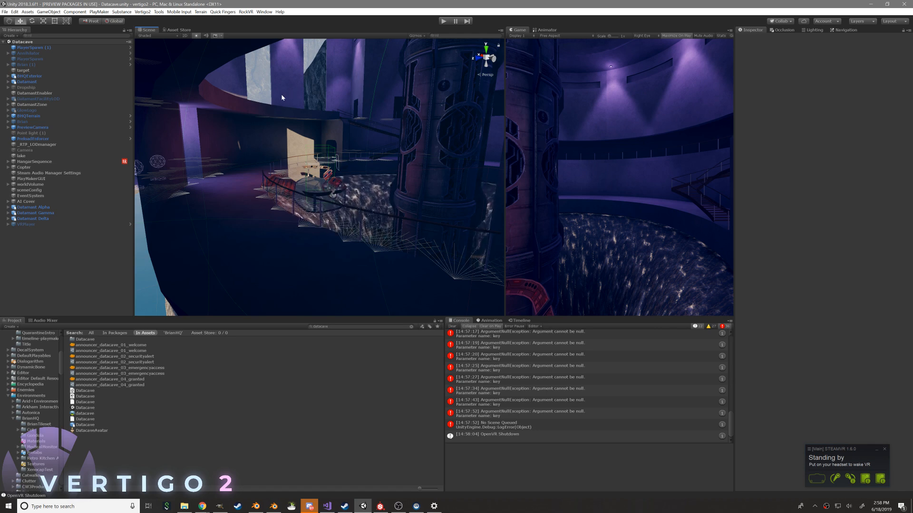
{"action": "right_click_drag", "start_coordinate": [266, 100], "coordinate": [466, 102]}
{"action": "right_click_drag", "start_coordinate": [609, 101], "coordinate": [537, 157]}
{"action": "right_click_drag", "start_coordinate": [364, 127], "coordinate": [360, 171]}
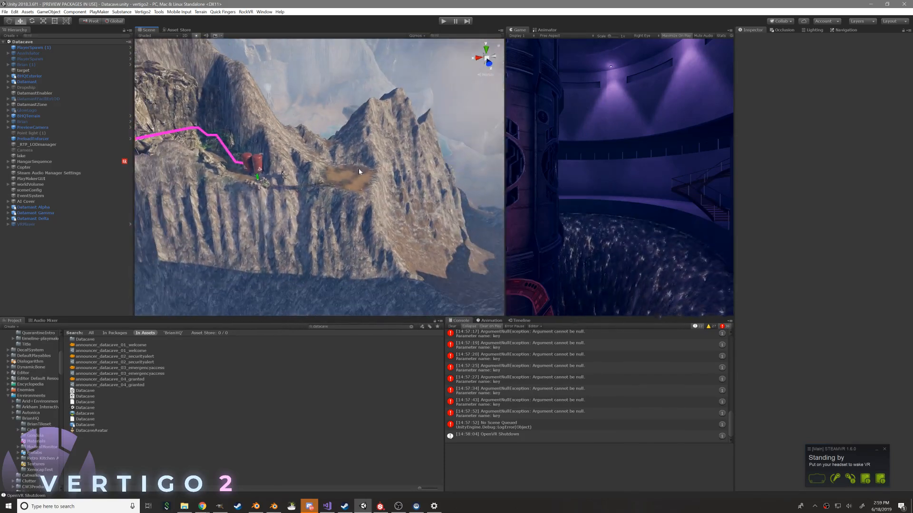
{"action": "left_click", "coordinate": [455, 327]}
{"action": "right_click_drag", "start_coordinate": [361, 266], "coordinate": [393, 224]}
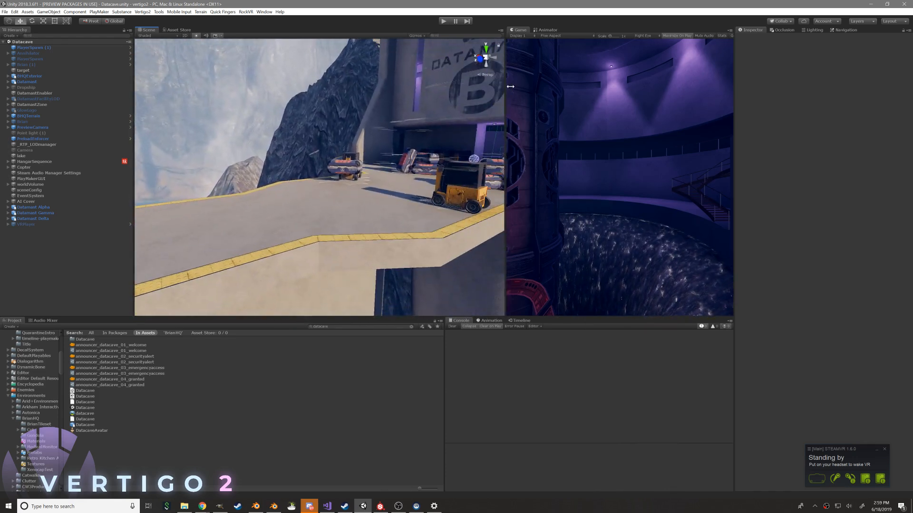
{"action": "left_click_drag", "start_coordinate": [503, 86], "coordinate": [547, 88]}
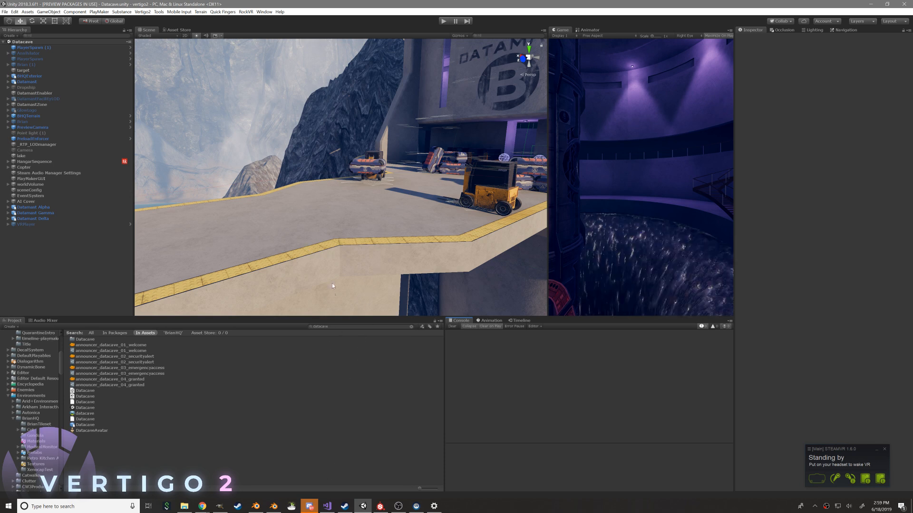
Switch to Discord, decline changing to the newly detected audio input device, and return to Unity
{"action": "left_click", "coordinate": [309, 507]}
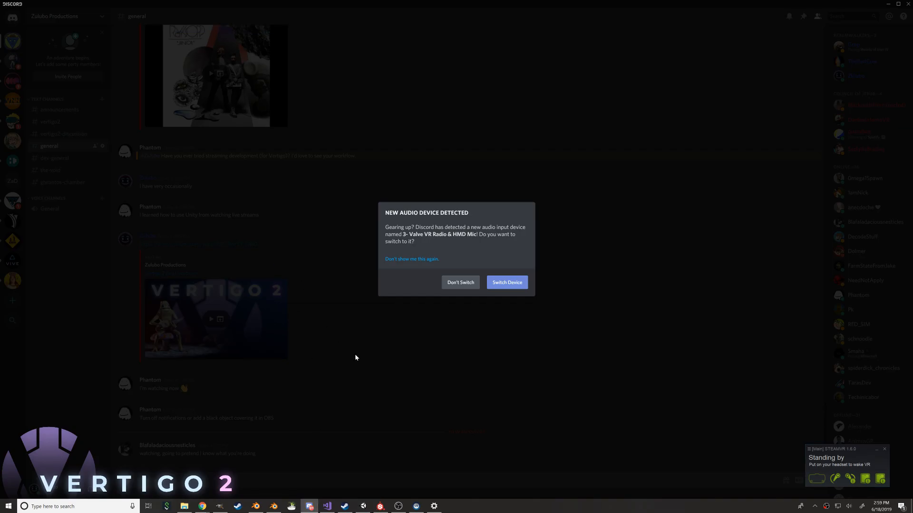
{"action": "left_click", "coordinate": [458, 281]}
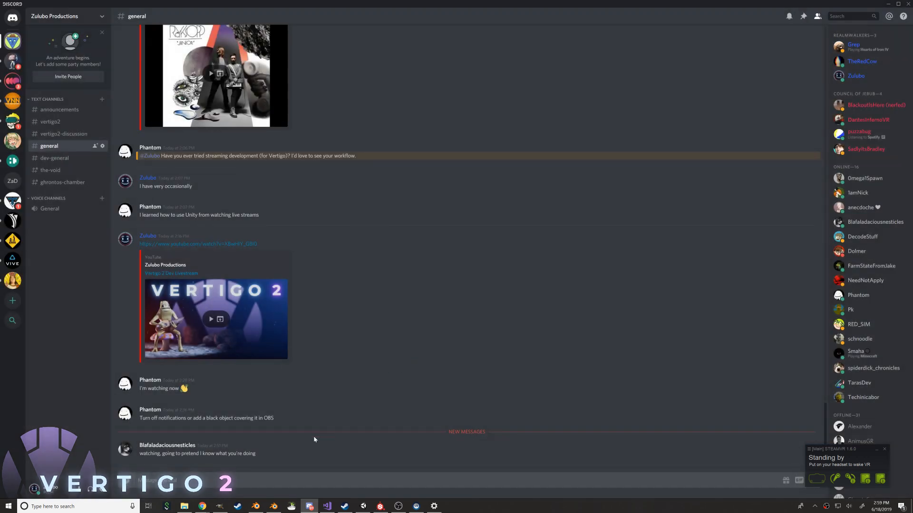
{"action": "key", "text": "alt+Tab"}
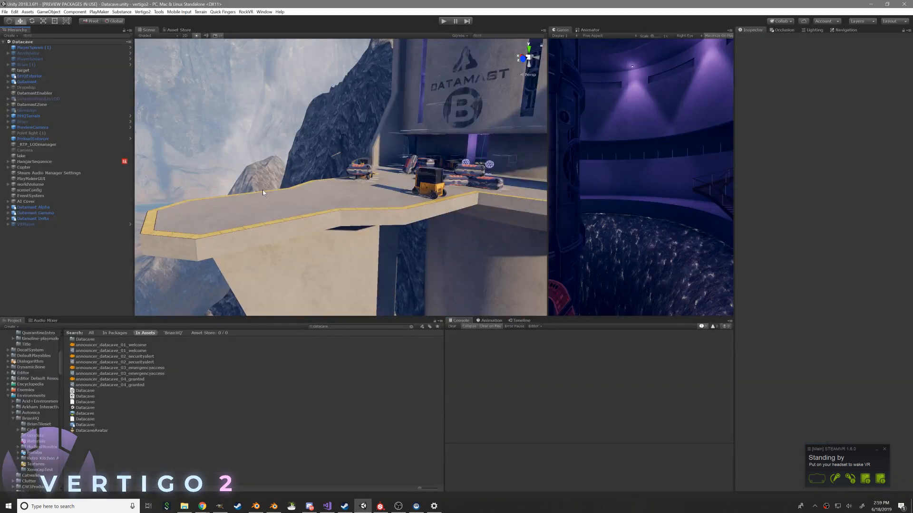
Duplicate the TroopShip object in the Enemies group of DatamastZone
{"action": "right_click_drag", "start_coordinate": [263, 192], "coordinate": [223, 191]}
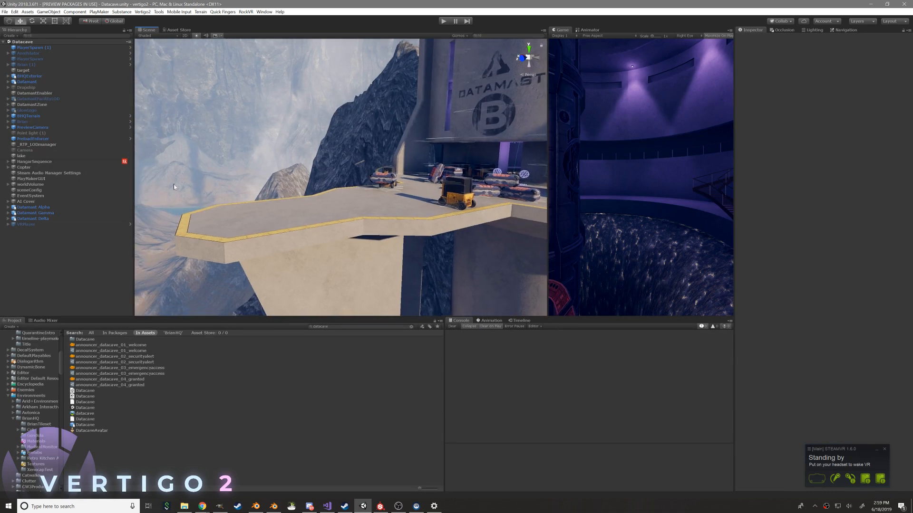
{"action": "left_click", "coordinate": [9, 129]}
{"action": "left_click", "coordinate": [8, 127]}
{"action": "left_click", "coordinate": [8, 117]}
{"action": "left_click", "coordinate": [8, 116]}
{"action": "left_click", "coordinate": [7, 105]}
{"action": "left_click", "coordinate": [13, 127]}
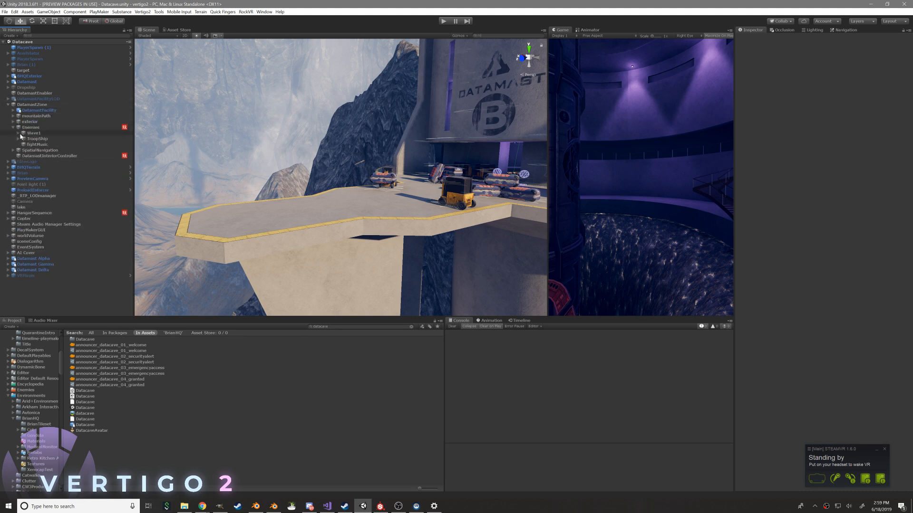
{"action": "left_click", "coordinate": [18, 139]}
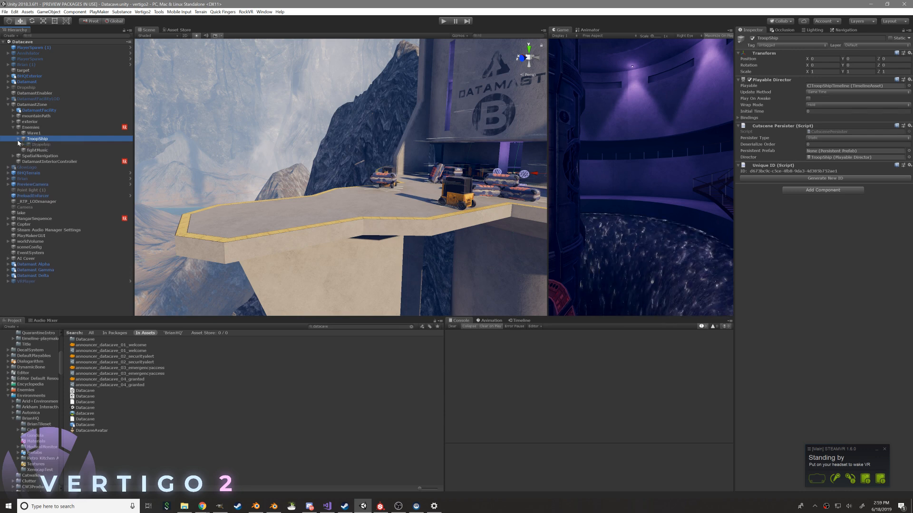
{"action": "right_click", "coordinate": [28, 138]}
{"action": "left_click", "coordinate": [38, 167]}
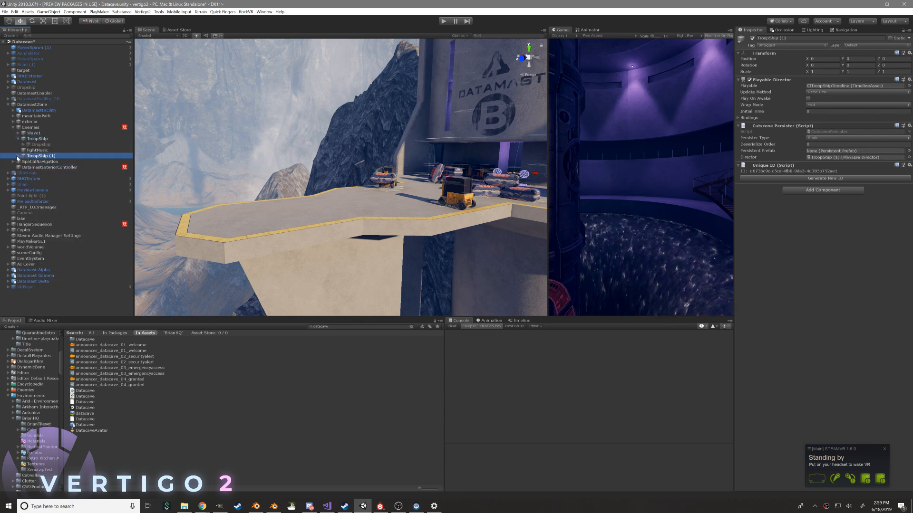
Move the Dropship inside TroopShip (1) horizontally closer to the Datamast tower, to about X -17.1, Z -3.8, and activate it
{"action": "left_click", "coordinate": [18, 156]}
{"action": "key", "text": "f"}
{"action": "left_click", "coordinate": [30, 161]}
{"action": "key", "text": "f"}
{"action": "scroll", "coordinate": [233, 139], "scroll_direction": "up", "scroll_amount": 3}
{"action": "left_click_drag", "start_coordinate": [233, 140], "coordinate": [413, 217], "text": "alt"}
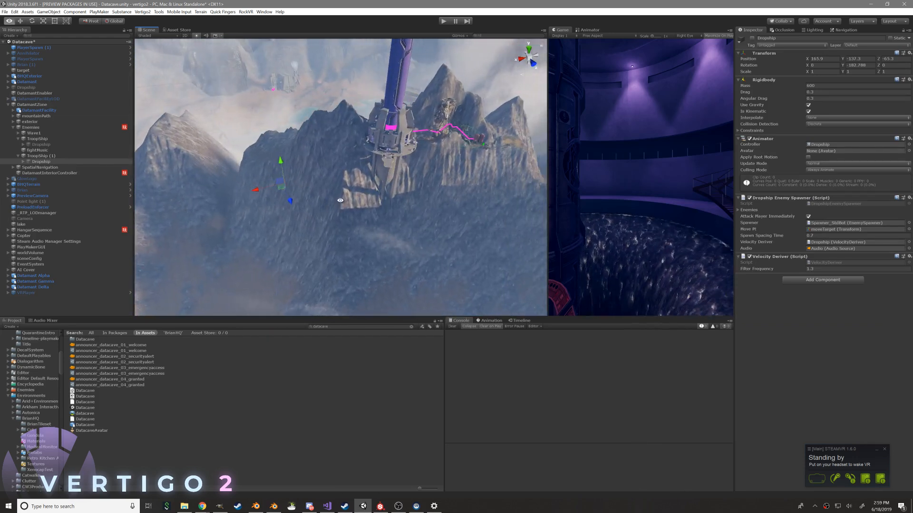
{"action": "right_click_drag", "start_coordinate": [412, 216], "coordinate": [444, 210], "text": "alt"}
{"action": "left_click", "coordinate": [46, 156]}
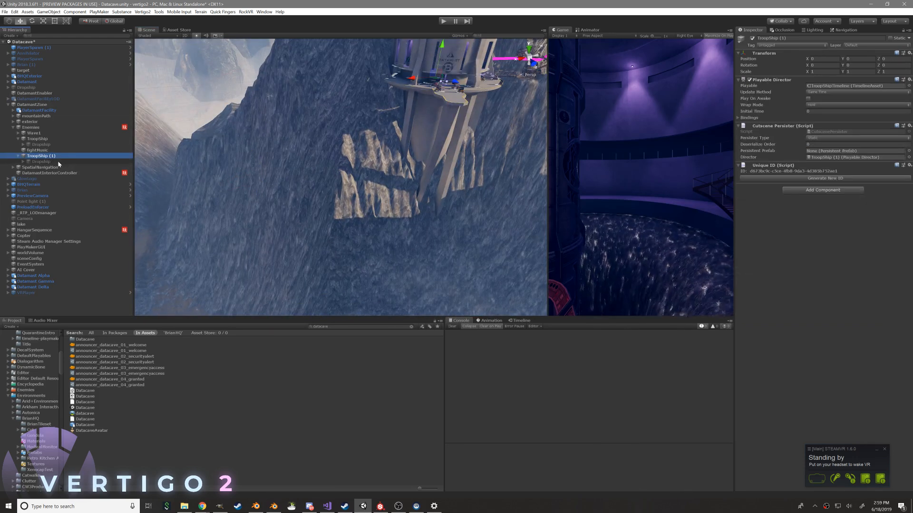
{"action": "left_click", "coordinate": [42, 161]}
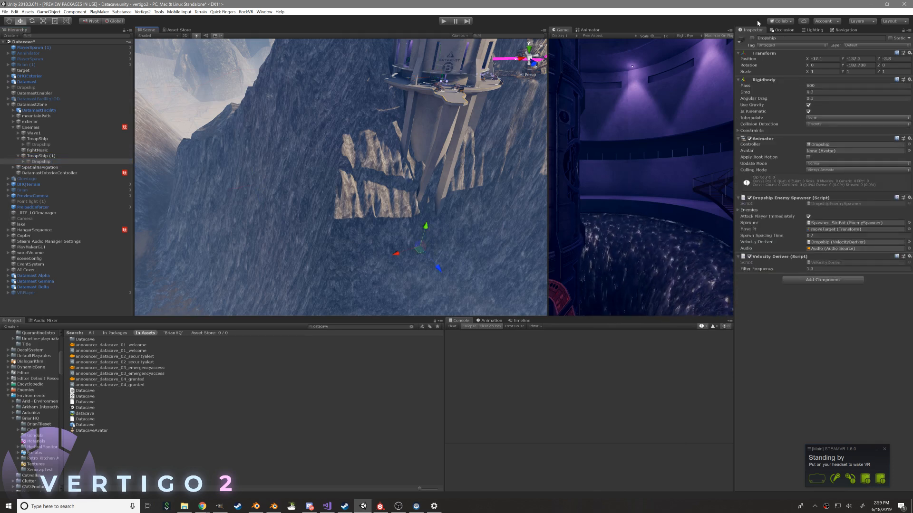
{"action": "left_click", "coordinate": [752, 38]}
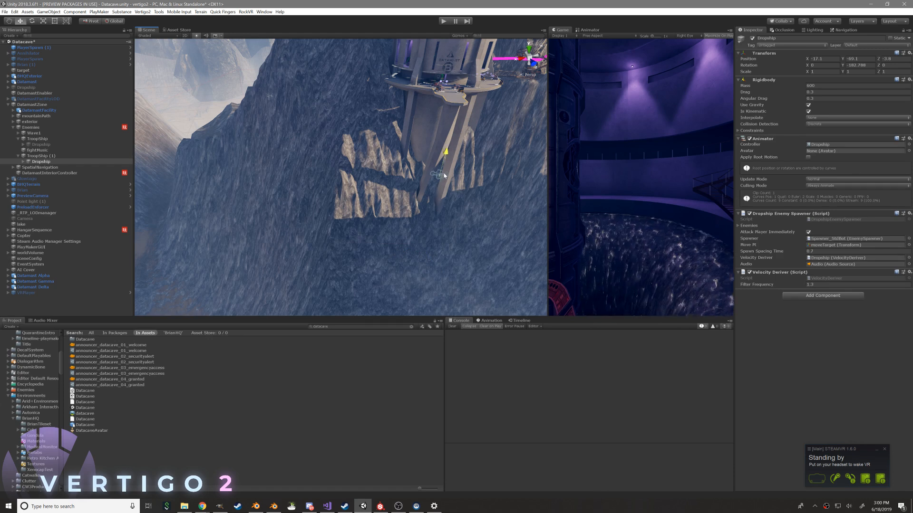
Raise and reposition the Dropship beneath the Datamast platform at about X 1.2, Y -58.8, Z 38.3
{"action": "right_click_drag", "start_coordinate": [421, 225], "coordinate": [393, 170]}
{"action": "mouse_move", "coordinate": [393, 170]}
{"action": "left_mouse_down", "text": "alt"}
{"action": "mouse_move", "coordinate": [356, 198]}
{"action": "mouse_move", "coordinate": [363, 223]}
{"action": "mouse_move", "coordinate": [376, 171]}
{"action": "left_mouse_up", "text": "alt"}
{"action": "right_click_drag", "start_coordinate": [376, 171], "coordinate": [368, 208], "text": "alt"}
{"action": "left_click_drag", "start_coordinate": [368, 208], "coordinate": [316, 247], "text": "alt"}
{"action": "left_click_drag", "start_coordinate": [354, 219], "coordinate": [316, 223], "text": "alt"}
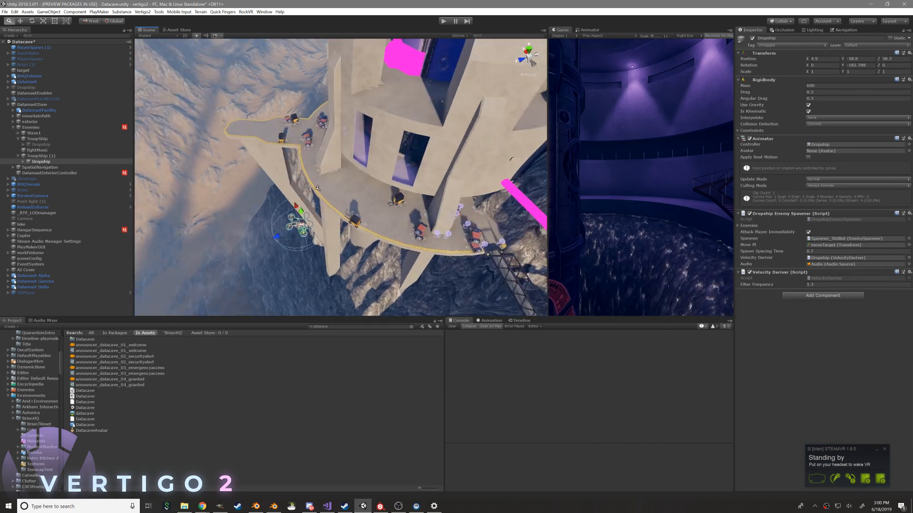
{"action": "scroll", "coordinate": [316, 223], "scroll_direction": "up", "scroll_amount": 5}
{"action": "right_click_drag", "start_coordinate": [404, 215], "coordinate": [388, 176]}
{"action": "left_click_drag", "start_coordinate": [338, 189], "coordinate": [394, 238]}
Locate the timeline asset assigned to TroopShip (1) and duplicate it as TroopShipTimeline 2
{"action": "left_click", "coordinate": [91, 156]}
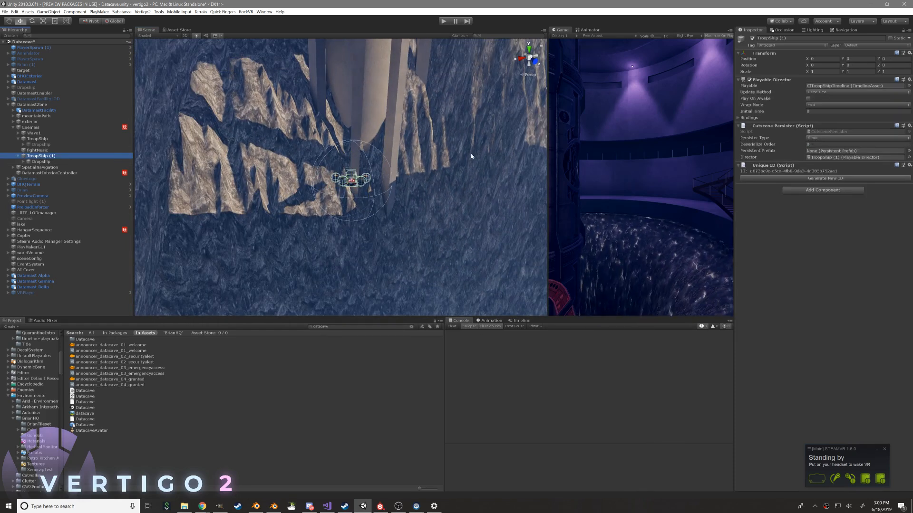
{"action": "left_click", "coordinate": [831, 86]}
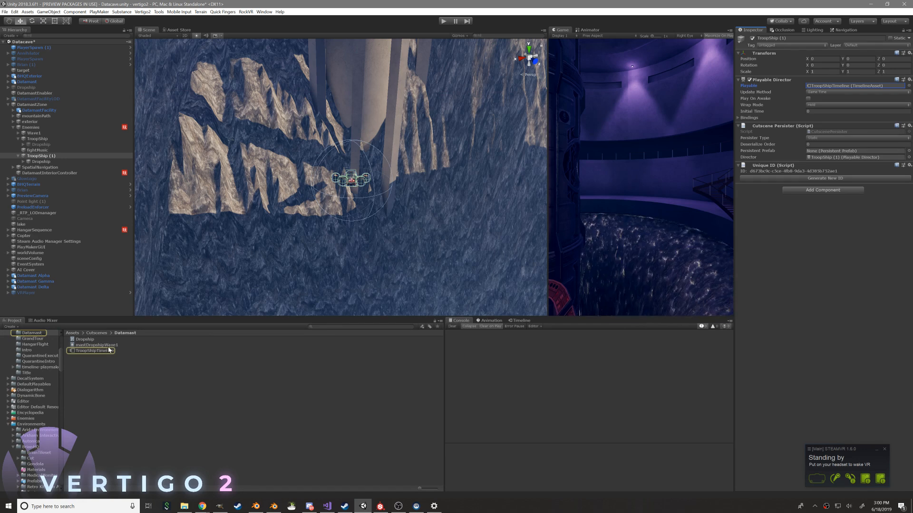
{"action": "left_click", "coordinate": [108, 350]}
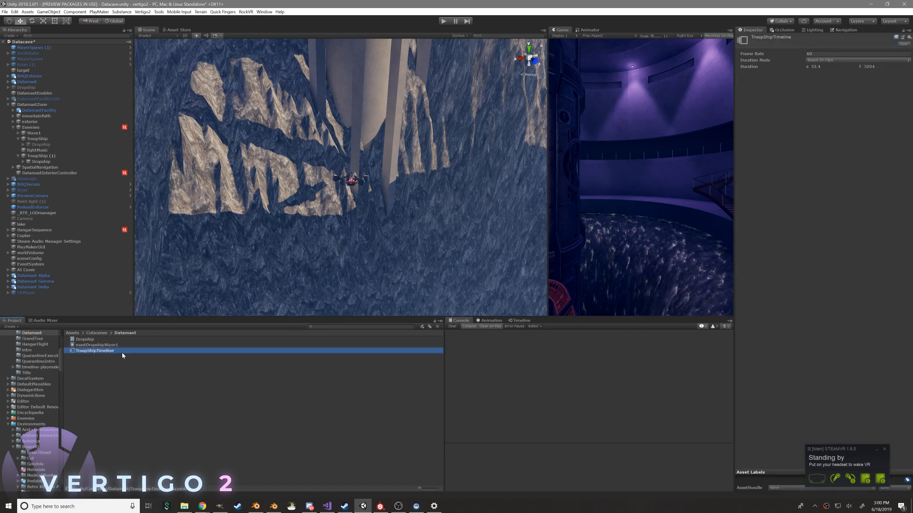
{"action": "key", "text": "ctrl+d"}
{"action": "left_click", "coordinate": [118, 345]}
{"action": "left_click", "coordinate": [123, 357]}
{"action": "left_click", "coordinate": [126, 356]}
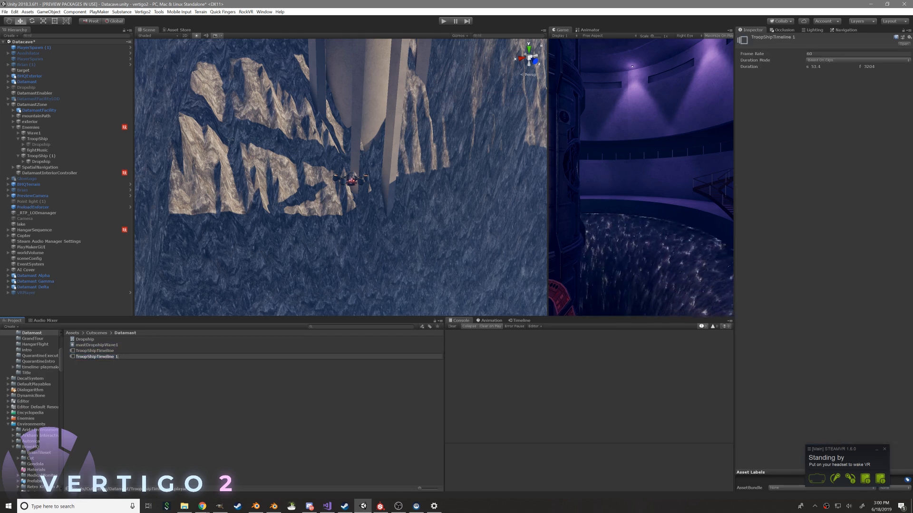
Create a new animation clip named mastDropshipWave2 for the TroopShip (1) Dropship, with the Animation editor widened
{"action": "left_click", "coordinate": [121, 344]}
{"action": "left_click", "coordinate": [106, 351]}
{"action": "left_click", "coordinate": [107, 347]}
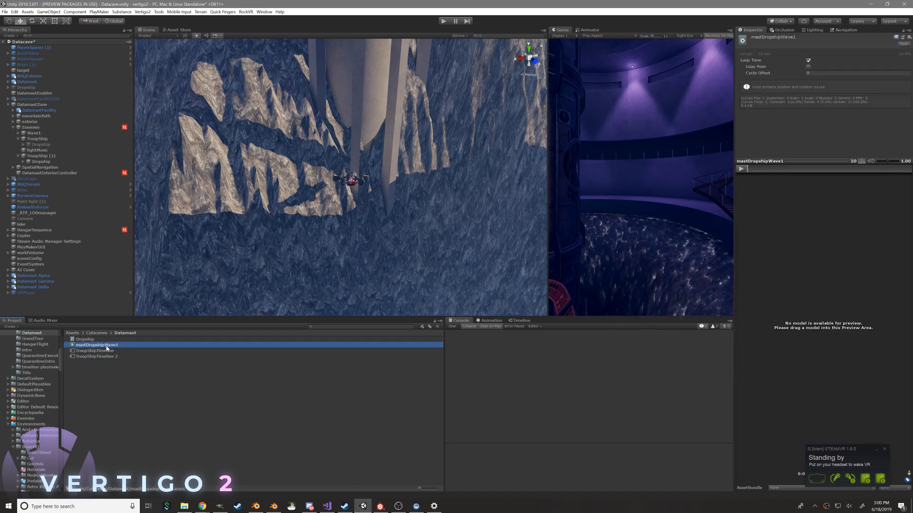
{"action": "left_click", "coordinate": [49, 161]}
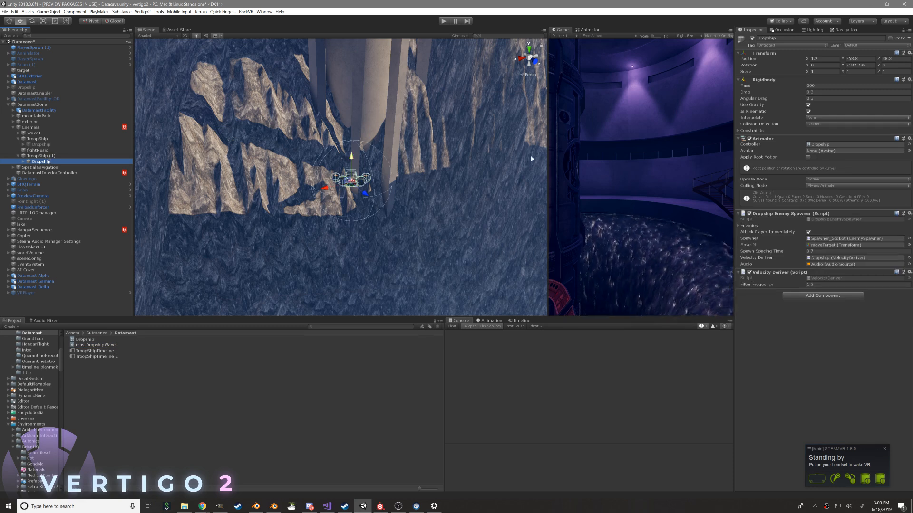
{"action": "left_click", "coordinate": [492, 320]}
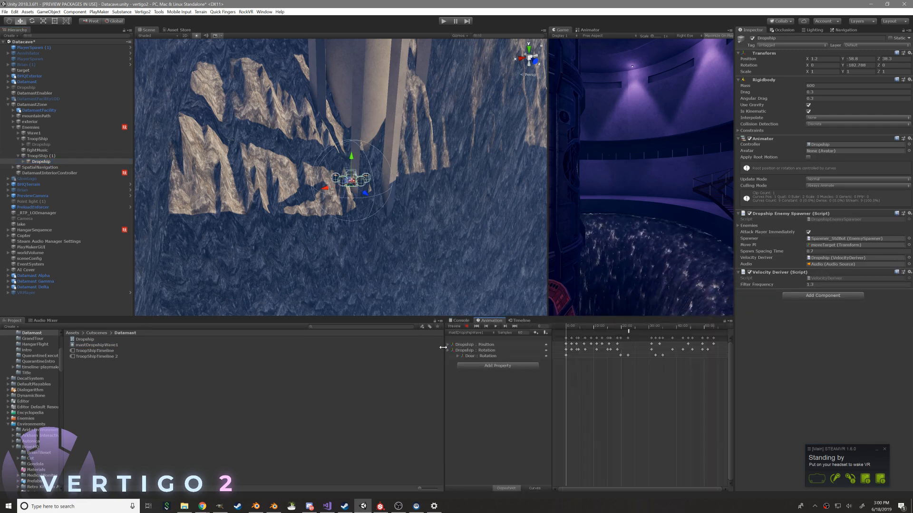
{"action": "left_click_drag", "start_coordinate": [442, 347], "coordinate": [234, 350]}
{"action": "left_click", "coordinate": [279, 334]}
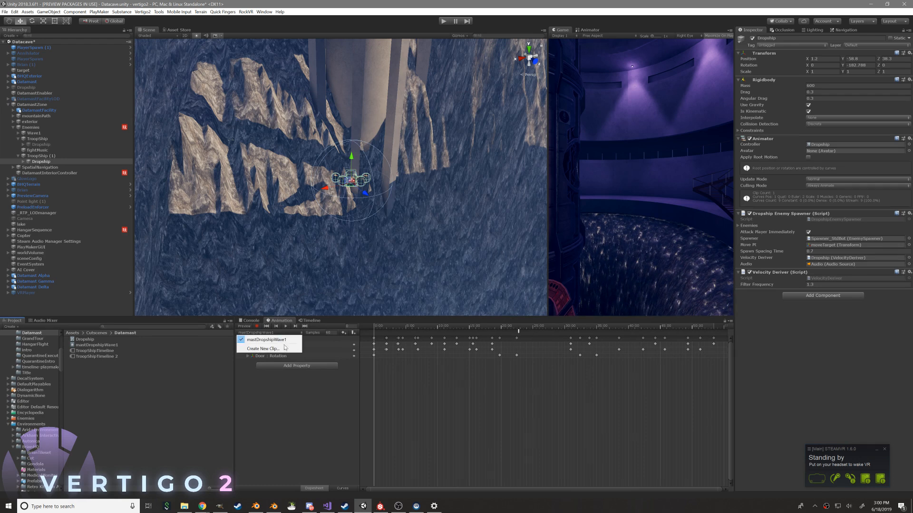
{"action": "left_click", "coordinate": [266, 349]}
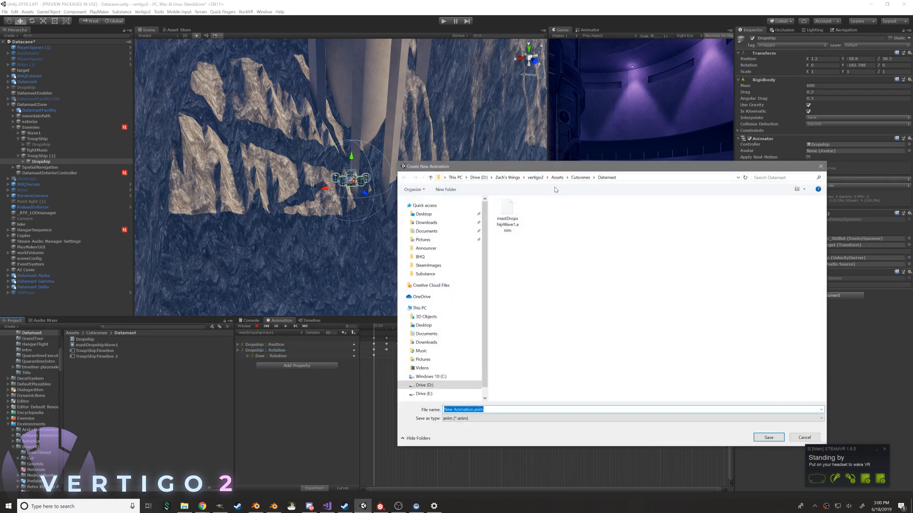
{"action": "type", "text": "mastDropship"}
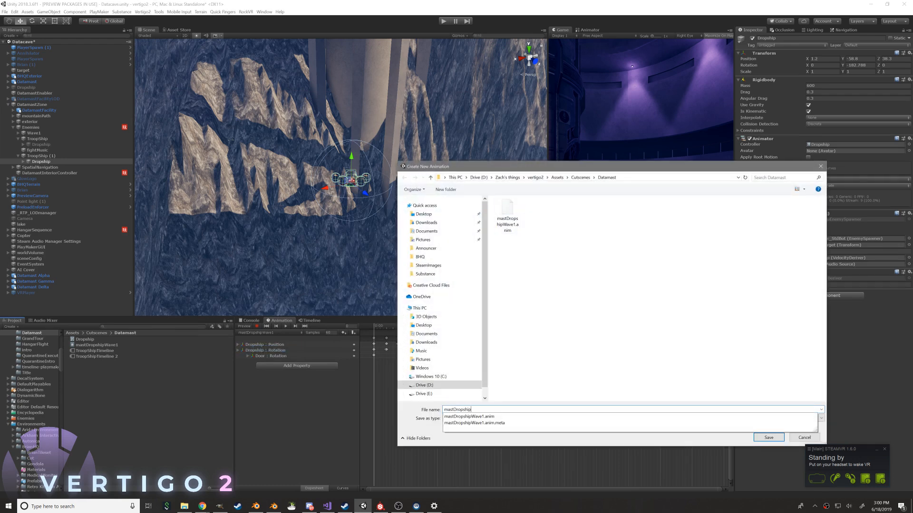
{"action": "type", "text": "Wave2"}
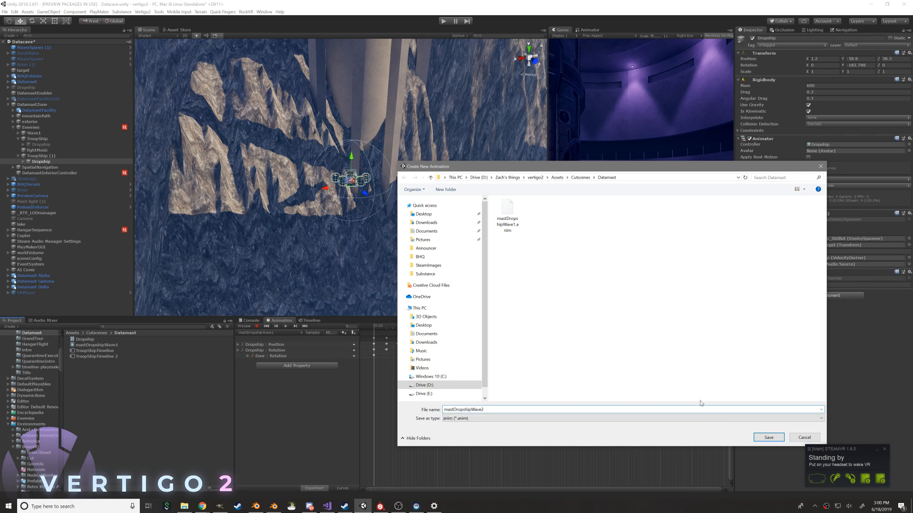
{"action": "left_click", "coordinate": [767, 437]}
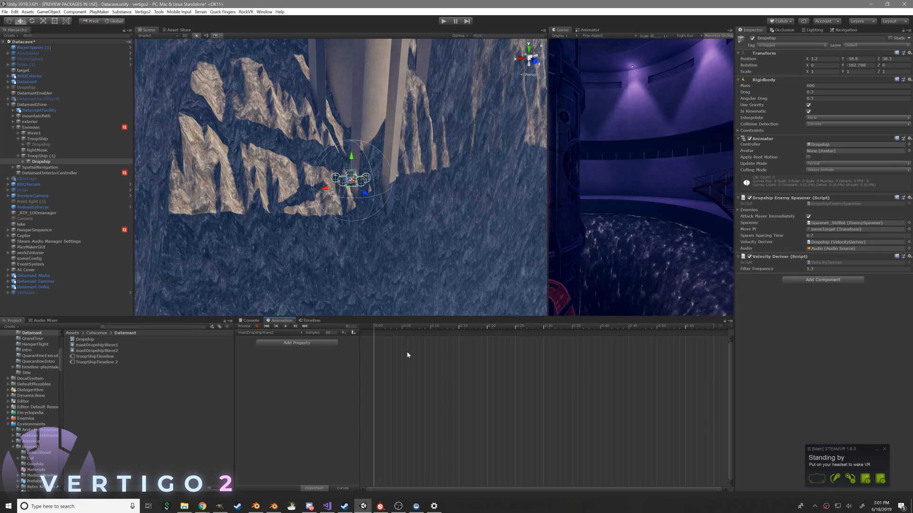
Examine the Dropship's placement below the Datamast platform from several angles and distances
{"action": "left_click_drag", "start_coordinate": [401, 114], "coordinate": [540, 99], "text": "alt"}
{"action": "scroll", "coordinate": [432, 222], "scroll_direction": "up", "scroll_amount": 5}
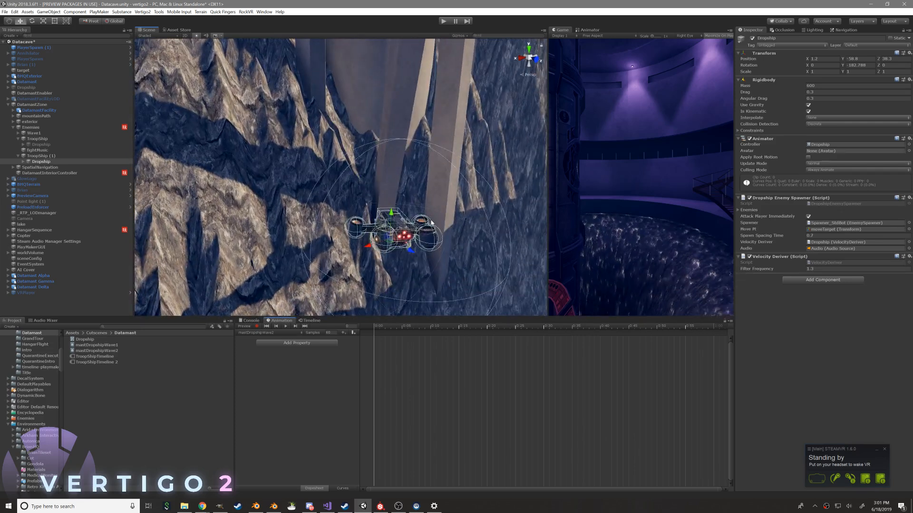
{"action": "scroll", "coordinate": [413, 218], "scroll_direction": "down", "scroll_amount": 5}
{"action": "left_click_drag", "start_coordinate": [283, 149], "coordinate": [315, 170], "text": "alt"}
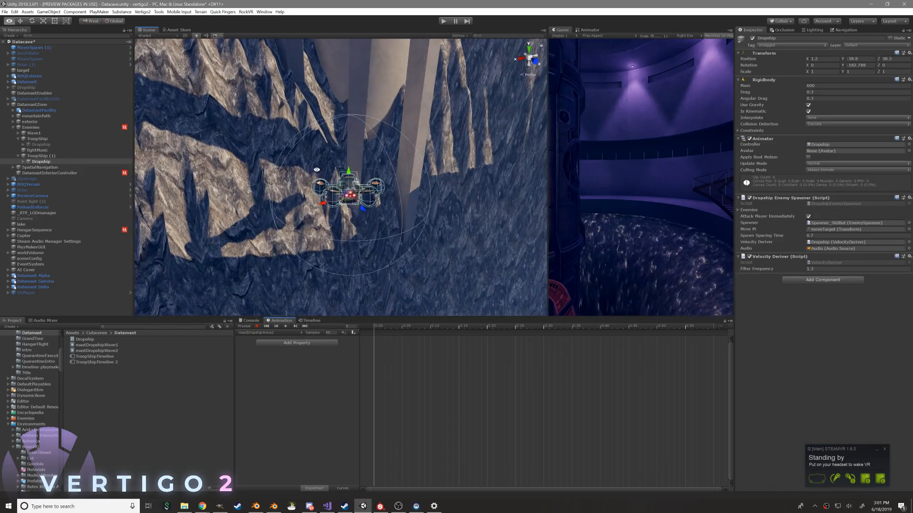
{"action": "right_click_drag", "start_coordinate": [362, 185], "coordinate": [412, 92]}
{"action": "key", "text": "w"}
{"action": "right_click_drag", "start_coordinate": [445, 166], "coordinate": [325, 210]}
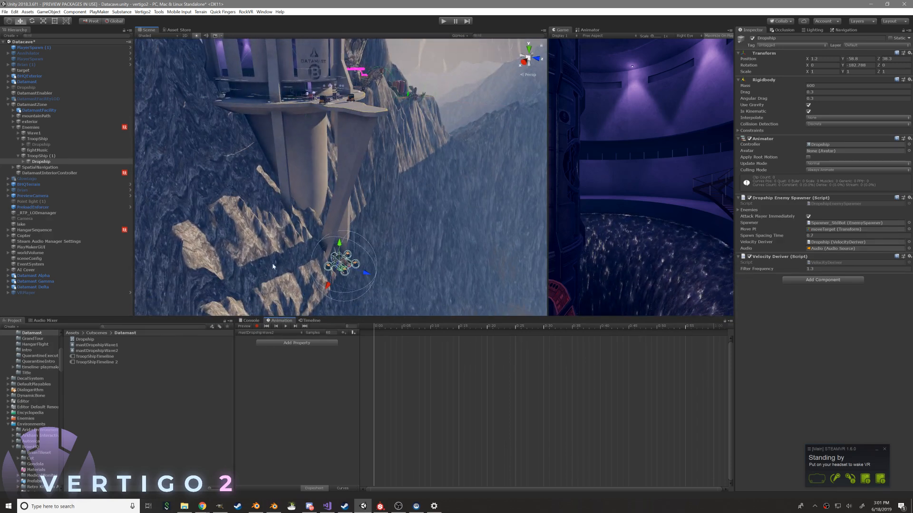
{"action": "left_click", "coordinate": [247, 321]}
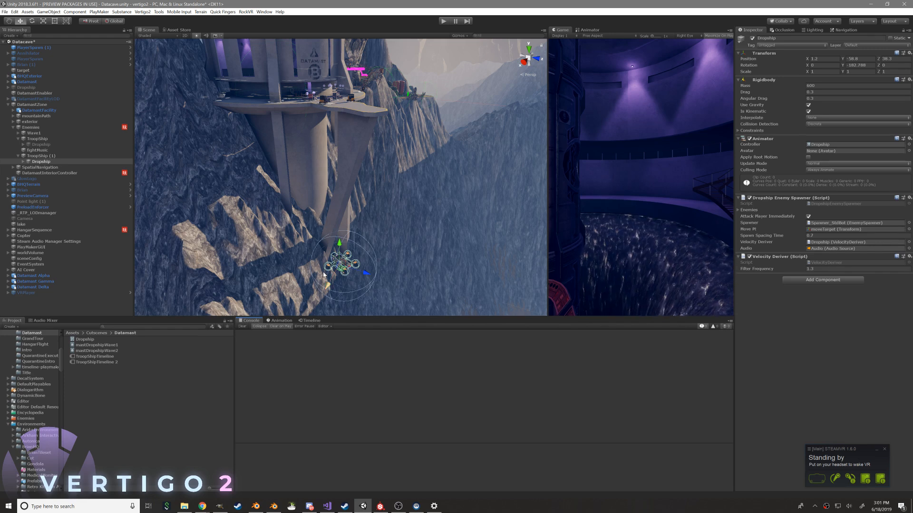
{"action": "scroll", "coordinate": [220, 209], "scroll_direction": "down", "scroll_amount": 3}
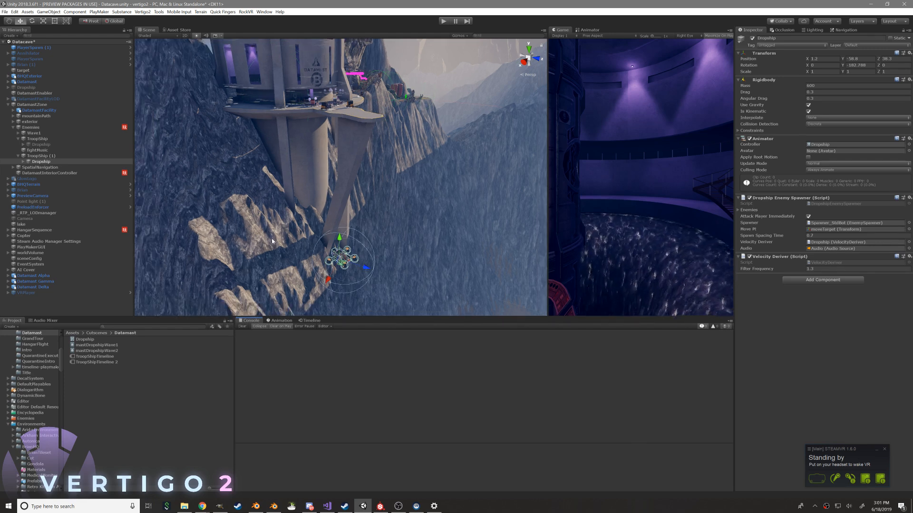
{"action": "scroll", "coordinate": [238, 254], "scroll_direction": "up", "scroll_amount": 5}
Copy the mastDropshipWave1 keyframes from the platform approach through the end of the clip, and return to mastDropshipWave2
{"action": "left_click", "coordinate": [285, 321]}
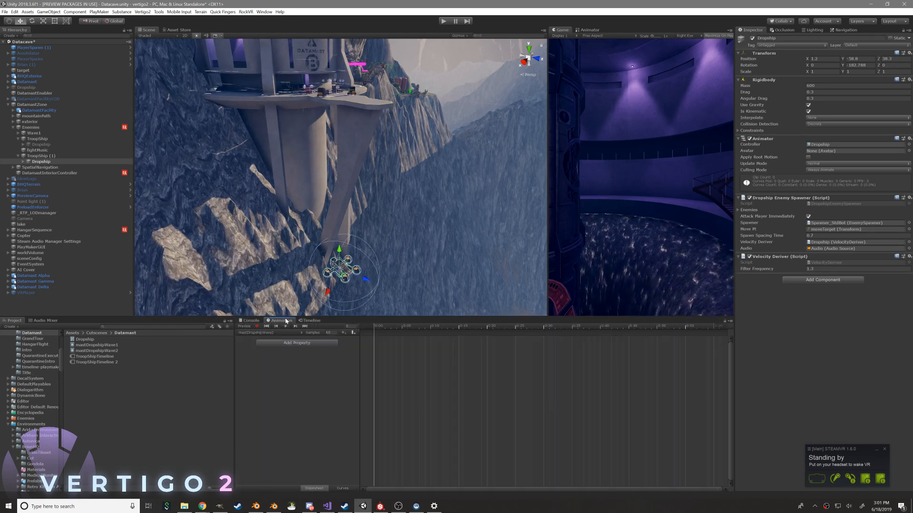
{"action": "left_click", "coordinate": [323, 342]}
{"action": "left_click", "coordinate": [314, 363]}
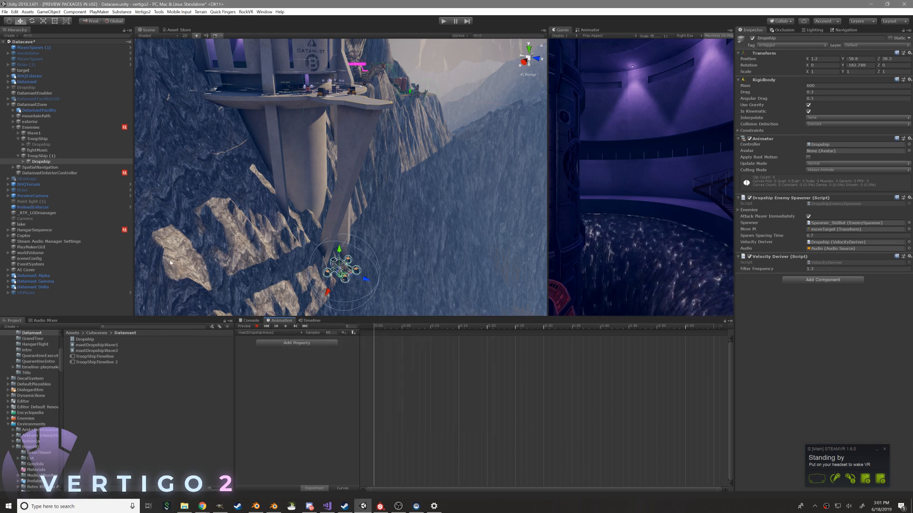
{"action": "left_click", "coordinate": [276, 333]}
{"action": "left_click", "coordinate": [266, 339]}
{"action": "left_click_drag", "start_coordinate": [413, 333], "coordinate": [457, 332]}
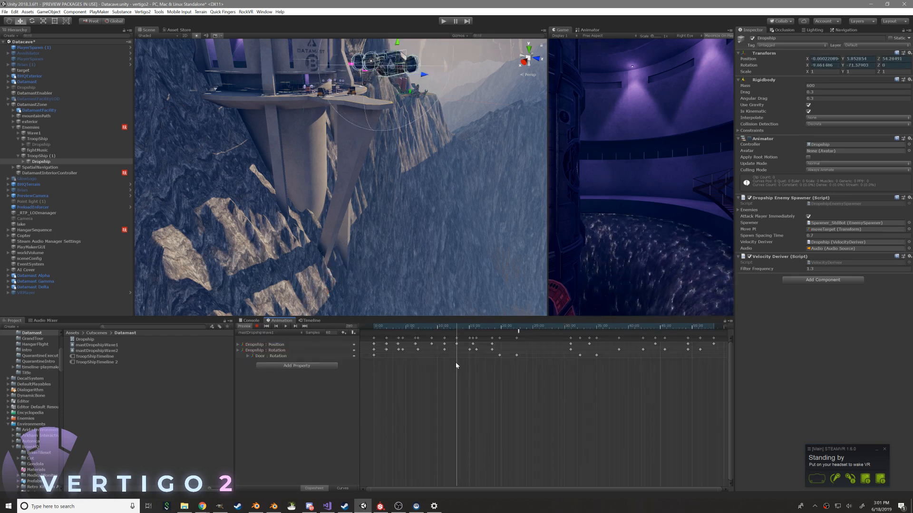
{"action": "left_click_drag", "start_coordinate": [451, 364], "coordinate": [613, 329]}
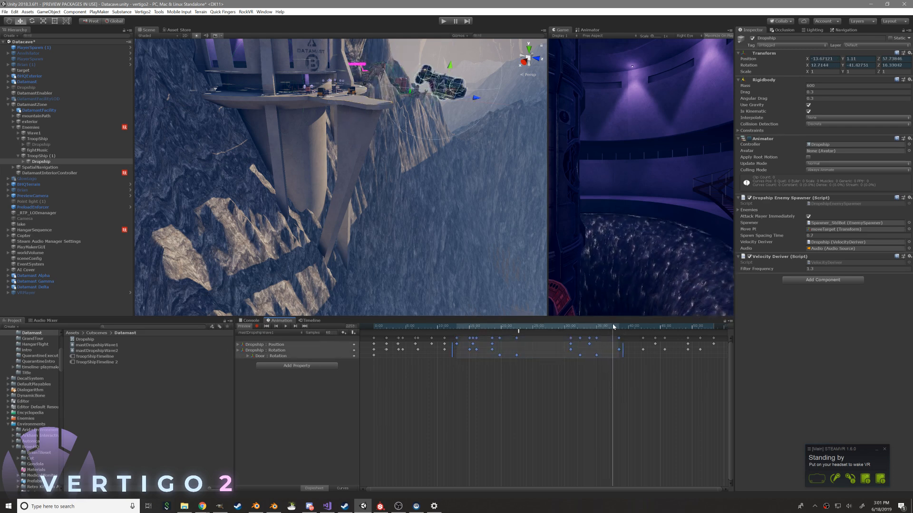
{"action": "left_click_drag", "start_coordinate": [452, 387], "coordinate": [719, 325]}
{"action": "left_click", "coordinate": [268, 332]}
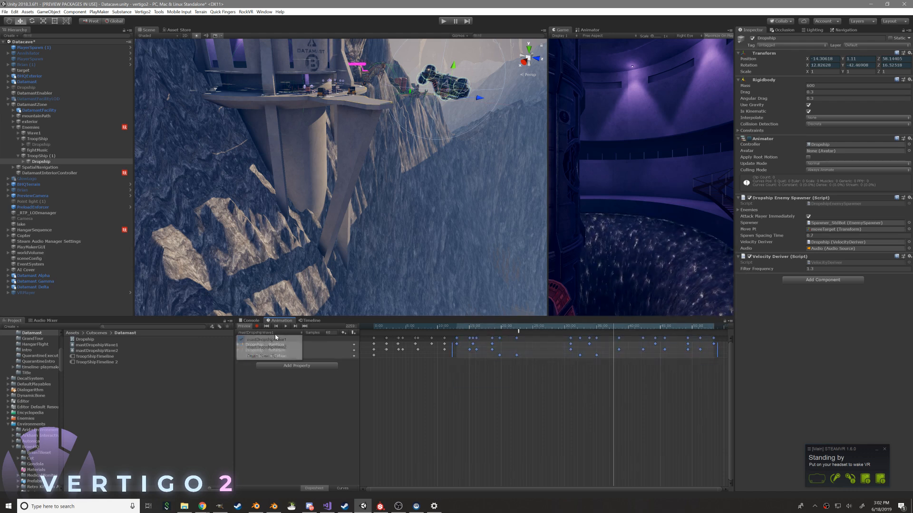
{"action": "left_click", "coordinate": [269, 344]}
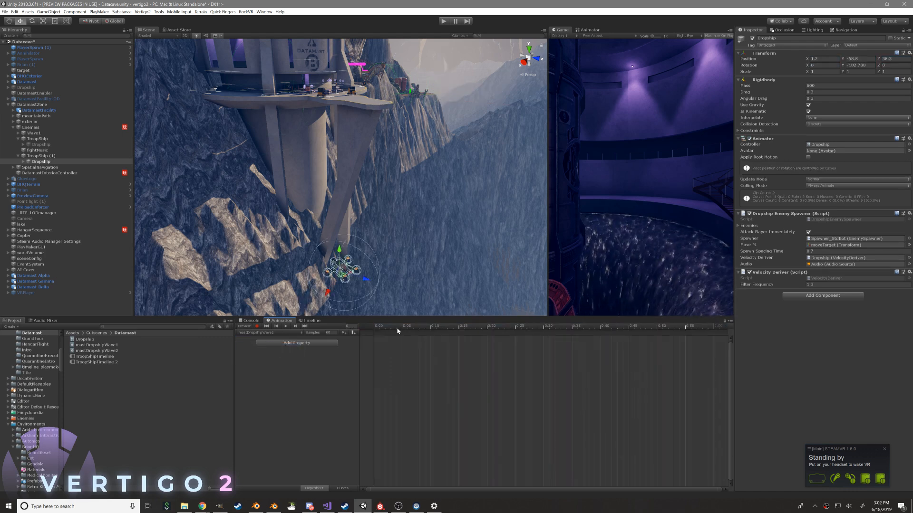
Paste the copied Dropship keyframes into mastDropshipWave2 and shift them later to leave room for a new approach
{"action": "left_click", "coordinate": [485, 327]}
{"action": "scroll", "coordinate": [464, 372], "scroll_direction": "down", "scroll_amount": 15}
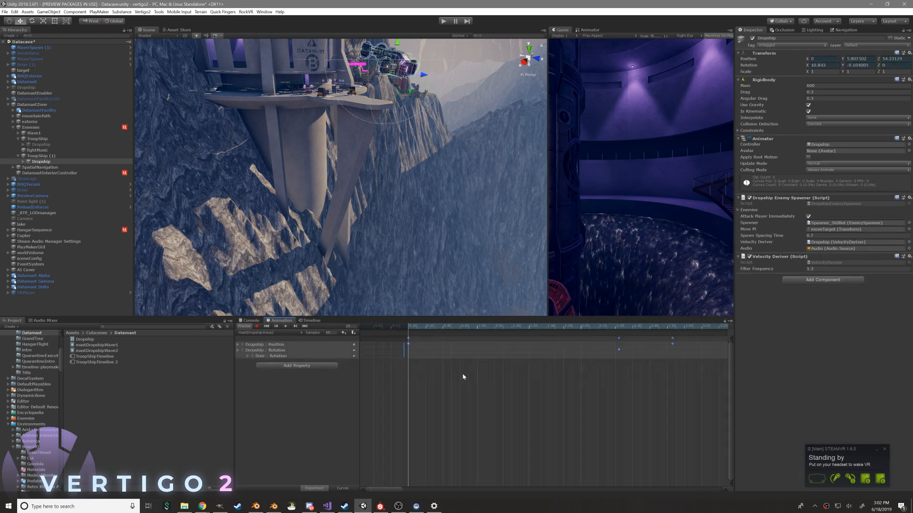
{"action": "scroll", "coordinate": [406, 361], "scroll_direction": "down", "scroll_amount": 1}
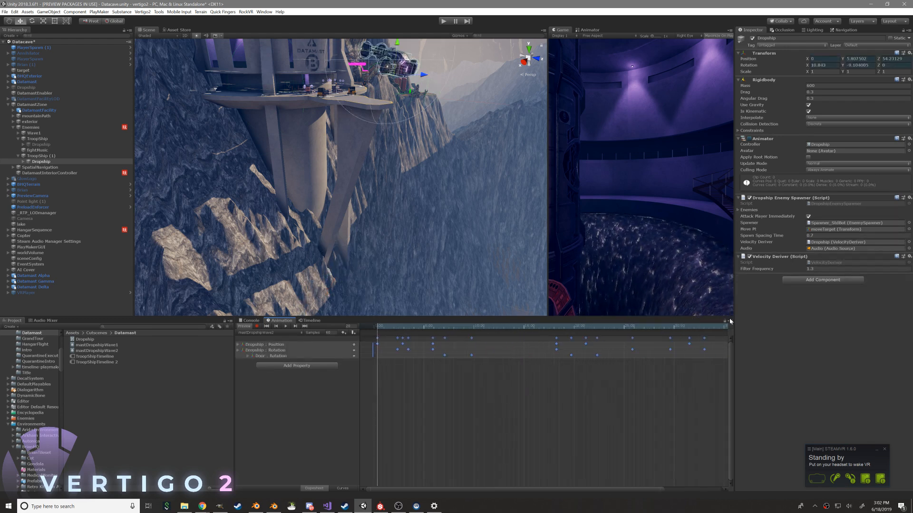
{"action": "left_click", "coordinate": [730, 321]}
{"action": "left_click", "coordinate": [713, 321]}
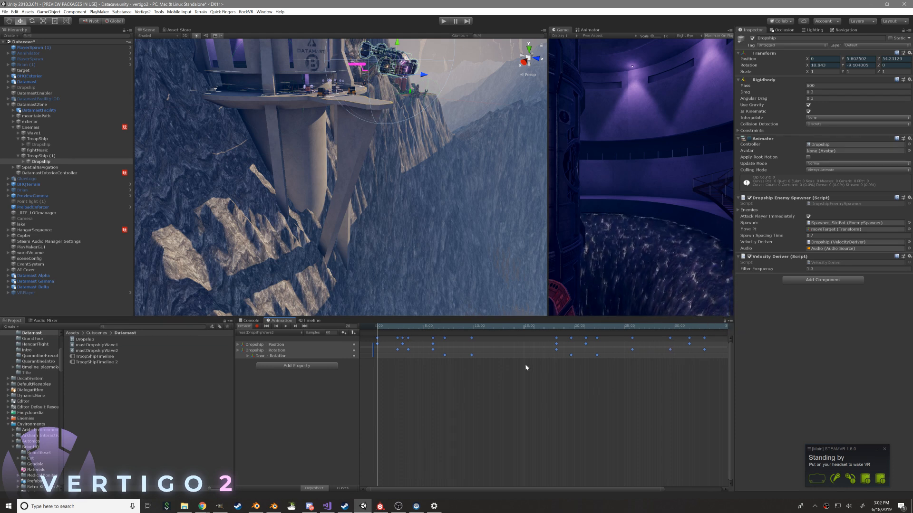
{"action": "scroll", "coordinate": [437, 349], "scroll_direction": "down", "scroll_amount": 8}
{"action": "left_click_drag", "start_coordinate": [449, 344], "coordinate": [450, 345]}
Record a Dropship keyframe ahead of the pasted ones, with the ship hovering just beyond the platform's outer tip
{"action": "mouse_move", "coordinate": [380, 326]}
{"action": "left_mouse_down"}
{"action": "mouse_move", "coordinate": [453, 331]}
{"action": "mouse_move", "coordinate": [412, 336]}
{"action": "mouse_move", "coordinate": [398, 328]}
{"action": "left_mouse_up"}
{"action": "left_click_drag", "start_coordinate": [385, 125], "coordinate": [398, 168], "text": "alt"}
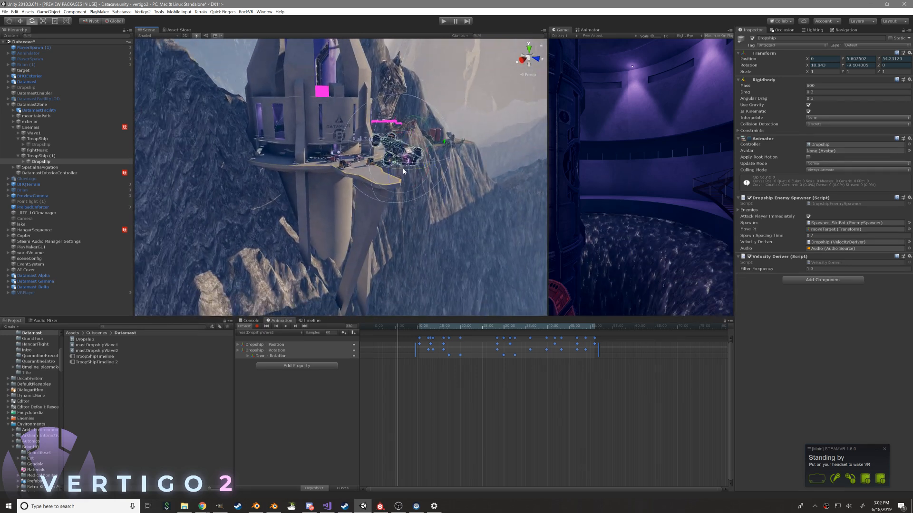
{"action": "key", "text": "f"}
{"action": "left_click_drag", "start_coordinate": [383, 194], "coordinate": [435, 172], "text": "alt"}
{"action": "key", "text": "w"}
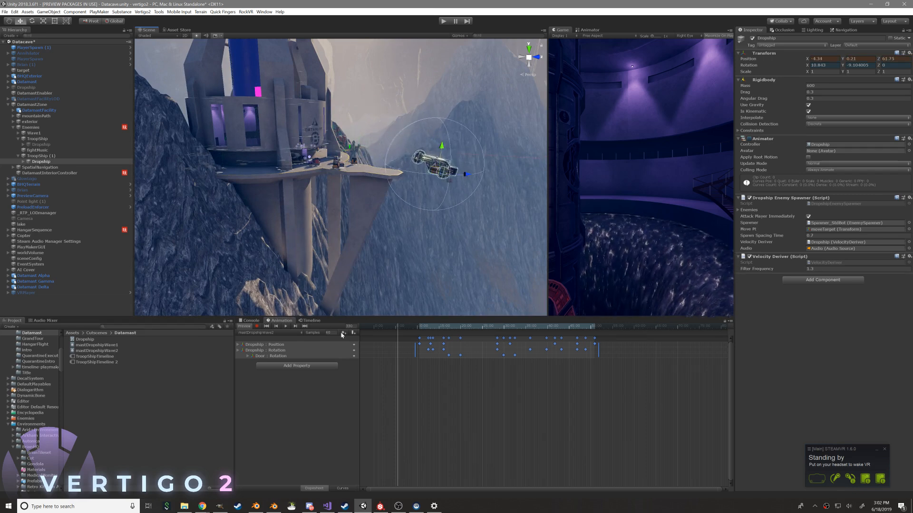
{"action": "left_click", "coordinate": [257, 326]}
{"action": "left_click_drag", "start_coordinate": [406, 152], "coordinate": [440, 173]}
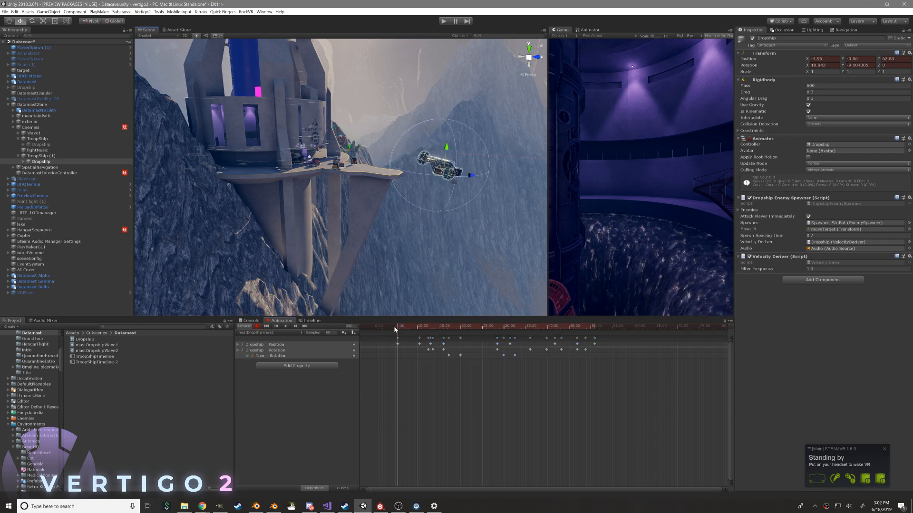
Add an earlier Dropship position keyframe before the hover in mastDropshipWave2 and play back the approach
{"action": "left_click_drag", "start_coordinate": [441, 174], "coordinate": [391, 265]}
{"action": "right_click_drag", "start_coordinate": [392, 265], "coordinate": [489, 251]}
{"action": "left_click", "coordinate": [285, 328]}
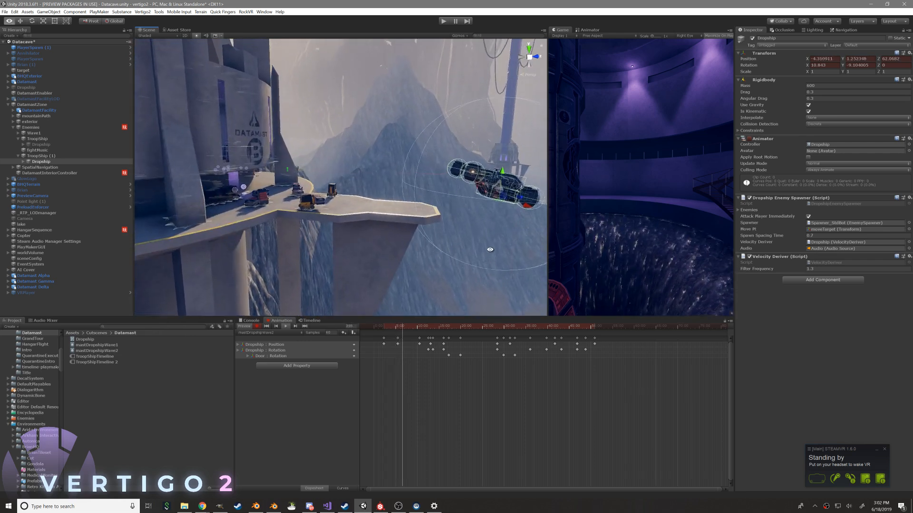
Shift the early approach keyframes later and record a starting Dropship position beside the cliff, far below the platform
{"action": "left_click_drag", "start_coordinate": [398, 343], "coordinate": [409, 343]}
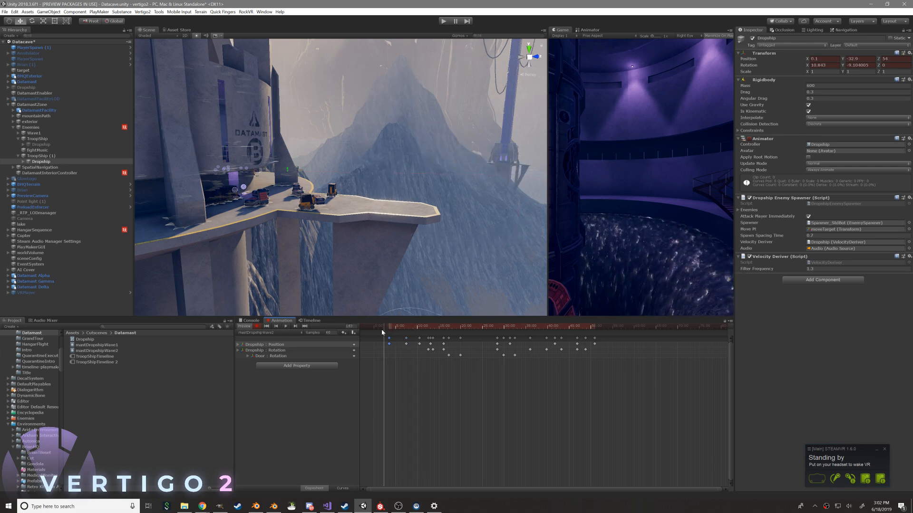
{"action": "right_click_drag", "start_coordinate": [369, 311], "coordinate": [393, 222]}
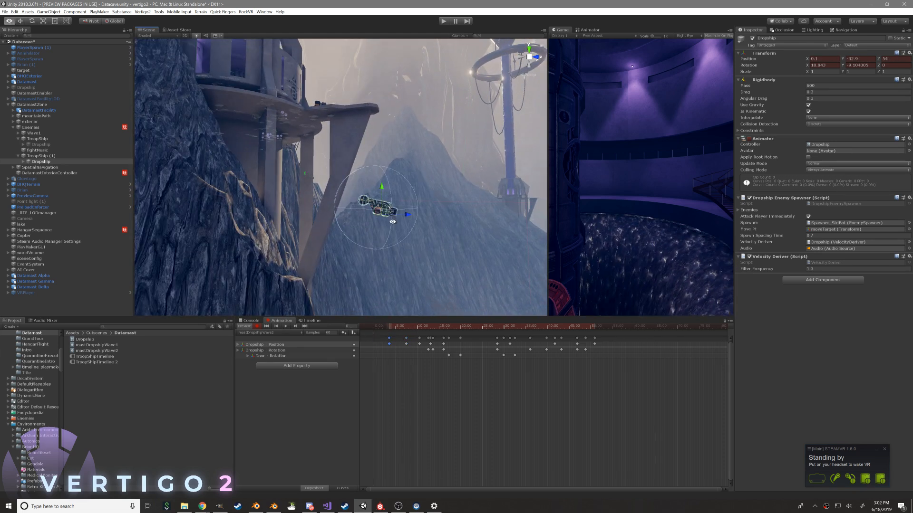
{"action": "left_click_drag", "start_coordinate": [377, 213], "coordinate": [345, 273]}
{"action": "left_click_drag", "start_coordinate": [392, 269], "coordinate": [355, 318], "text": "alt"}
{"action": "middle_click_drag", "start_coordinate": [379, 259], "coordinate": [380, 157]}
{"action": "scroll", "coordinate": [360, 203], "scroll_direction": "up", "scroll_amount": 4}
{"action": "middle_click_drag", "start_coordinate": [360, 203], "coordinate": [363, 233]}
{"action": "left_click_drag", "start_coordinate": [363, 234], "coordinate": [366, 247]}
{"action": "left_click_drag", "start_coordinate": [414, 240], "coordinate": [609, 214], "text": "alt"}
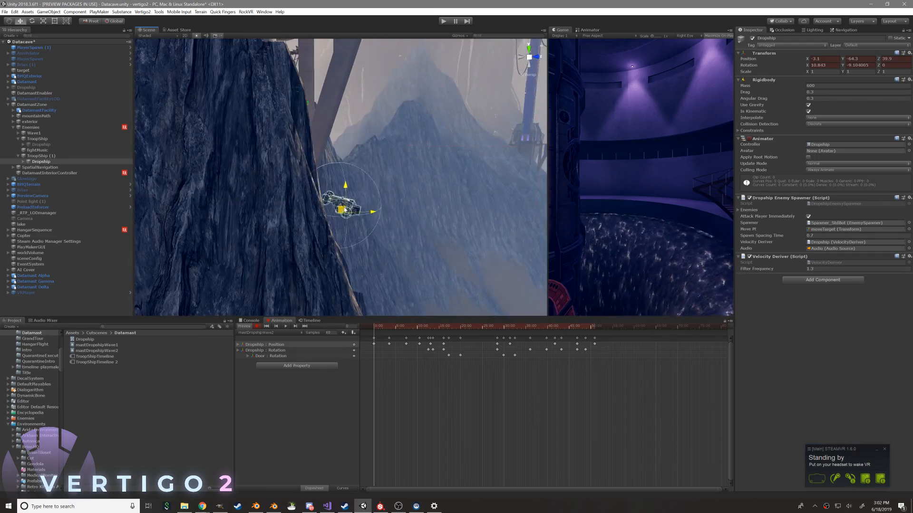
Scrub the ascent and reshape the Dropship's vertical position curve for a smoother rise to the platform
{"action": "left_click_drag", "start_coordinate": [372, 181], "coordinate": [394, 288], "text": "alt"}
{"action": "scroll", "coordinate": [329, 238], "scroll_direction": "down", "scroll_amount": 4}
{"action": "left_click_drag", "start_coordinate": [378, 328], "coordinate": [410, 341]}
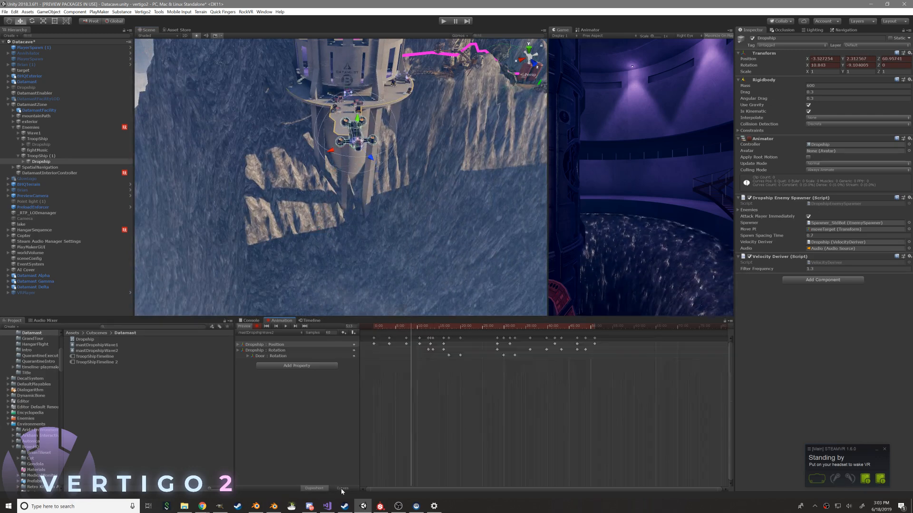
{"action": "left_click", "coordinate": [342, 489]}
{"action": "left_click", "coordinate": [281, 345]}
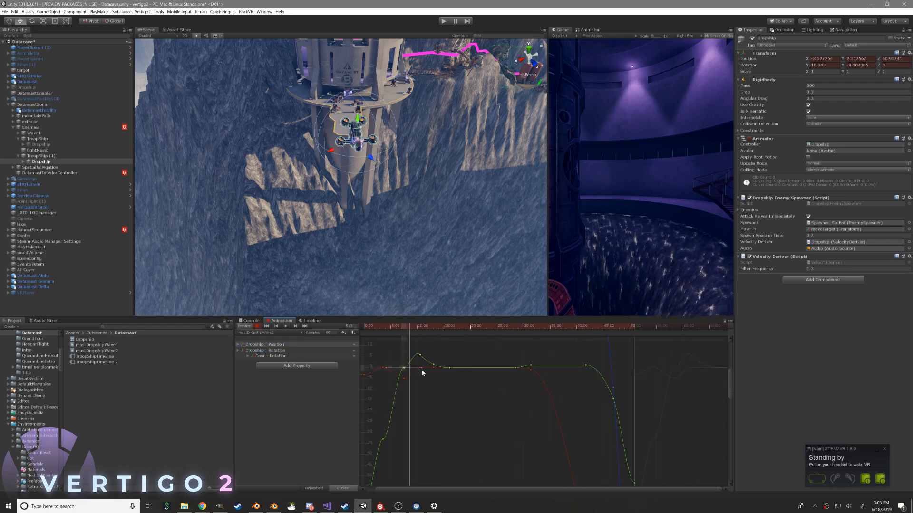
{"action": "left_click_drag", "start_coordinate": [425, 362], "coordinate": [413, 346]}
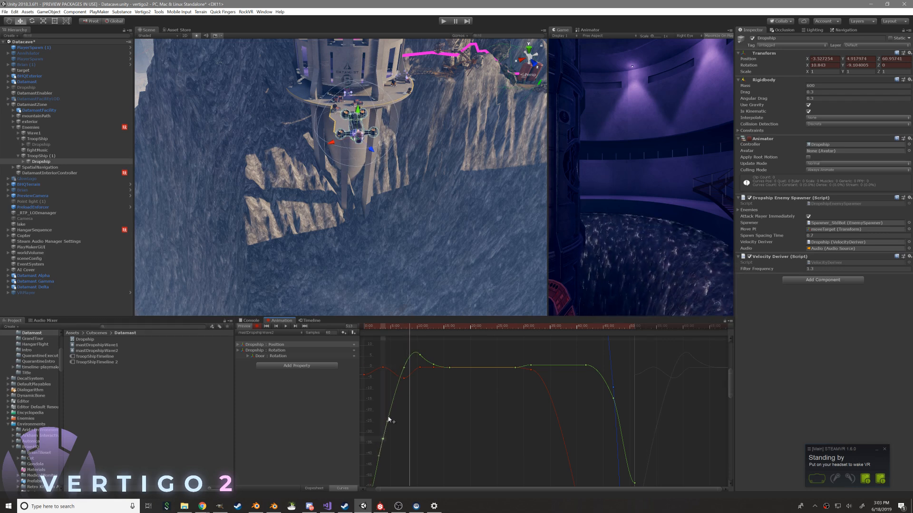
{"action": "mouse_move", "coordinate": [408, 409]}
{"action": "middle_mouse_down"}
{"action": "mouse_move", "coordinate": [416, 363]}
{"action": "mouse_move", "coordinate": [412, 425]}
{"action": "middle_mouse_up"}
Smooth the Dropship's X position curve through the approach and round off the peak of its Y position curve
{"action": "left_click", "coordinate": [411, 327]}
{"action": "left_click_drag", "start_coordinate": [412, 327], "coordinate": [421, 346]}
{"action": "scroll", "coordinate": [422, 381], "scroll_direction": "up", "scroll_amount": 3}
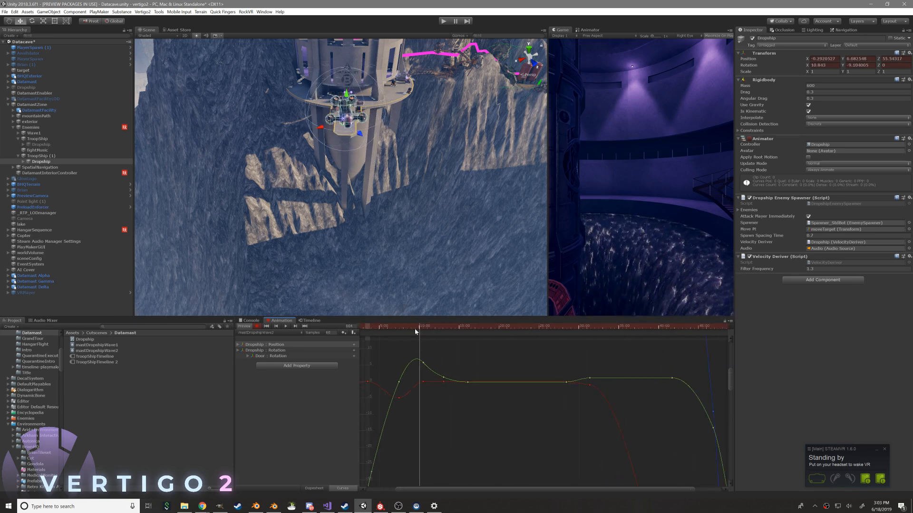
{"action": "left_click_drag", "start_coordinate": [422, 385], "coordinate": [421, 391]}
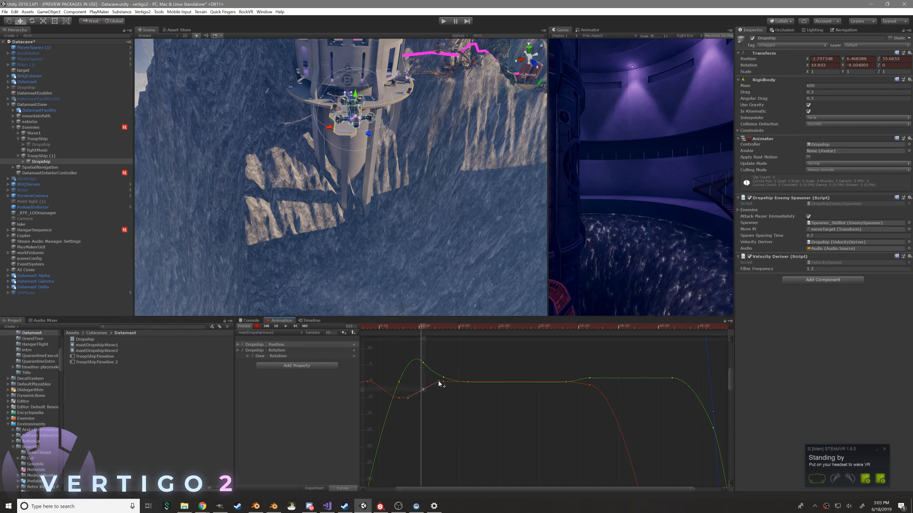
{"action": "middle_click_drag", "start_coordinate": [436, 372], "coordinate": [470, 363]}
{"action": "left_click_drag", "start_coordinate": [444, 327], "coordinate": [388, 335]}
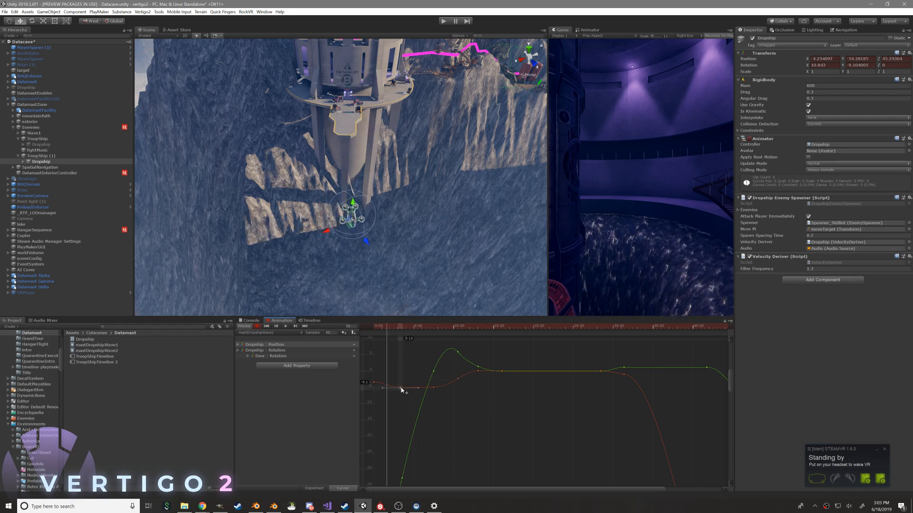
{"action": "left_click_drag", "start_coordinate": [387, 323], "coordinate": [461, 338]}
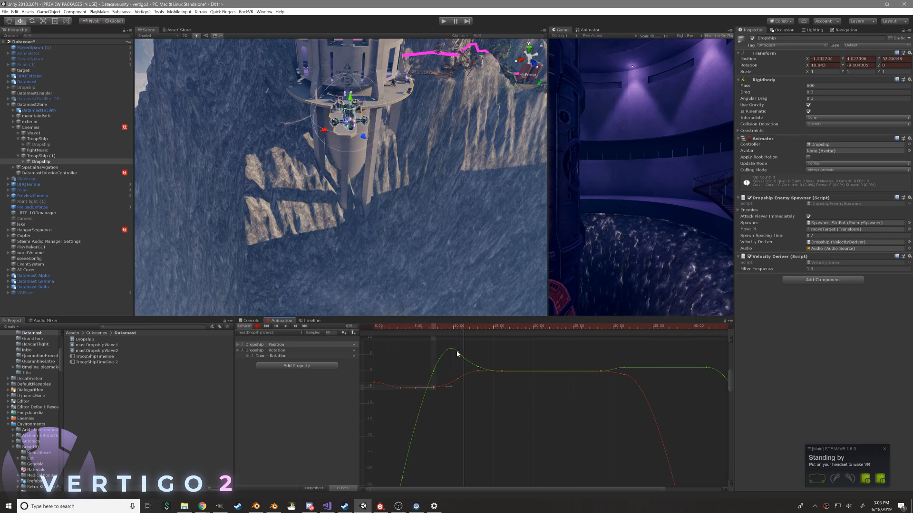
{"action": "mouse_move", "coordinate": [449, 330]}
{"action": "left_mouse_down"}
{"action": "mouse_move", "coordinate": [476, 325]}
{"action": "mouse_move", "coordinate": [452, 325]}
{"action": "left_mouse_up"}
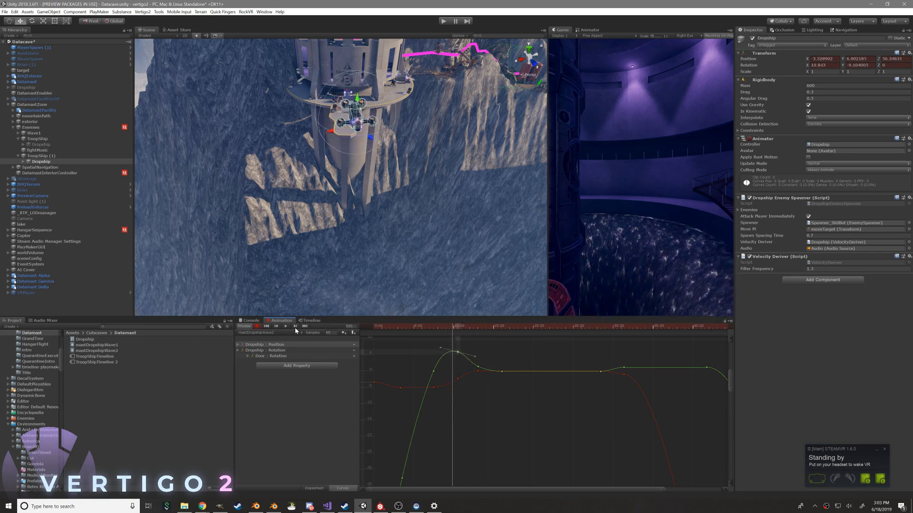
Play back and scrub the Dropship's approach in mastDropshipWave2 while viewing the platform from the side
{"action": "left_click", "coordinate": [276, 327]}
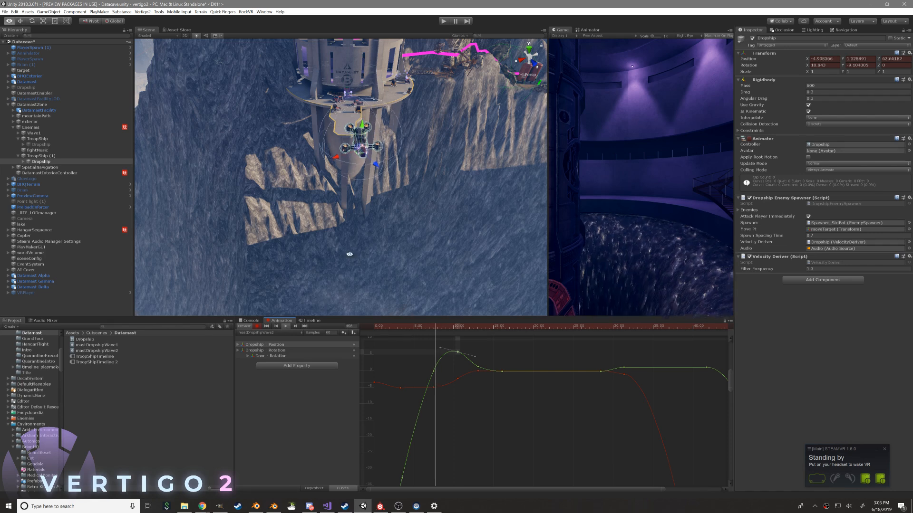
{"action": "left_click_drag", "start_coordinate": [345, 275], "coordinate": [484, 212], "text": "alt"}
{"action": "middle_click_drag", "start_coordinate": [357, 146], "coordinate": [348, 167]}
{"action": "scroll", "coordinate": [348, 167], "scroll_direction": "up", "scroll_amount": 3}
{"action": "left_click_drag", "start_coordinate": [514, 252], "coordinate": [417, 171], "text": "alt"}
{"action": "right_click_drag", "start_coordinate": [418, 171], "coordinate": [422, 204], "text": "alt"}
{"action": "left_click_drag", "start_coordinate": [423, 204], "coordinate": [440, 202], "text": "alt"}
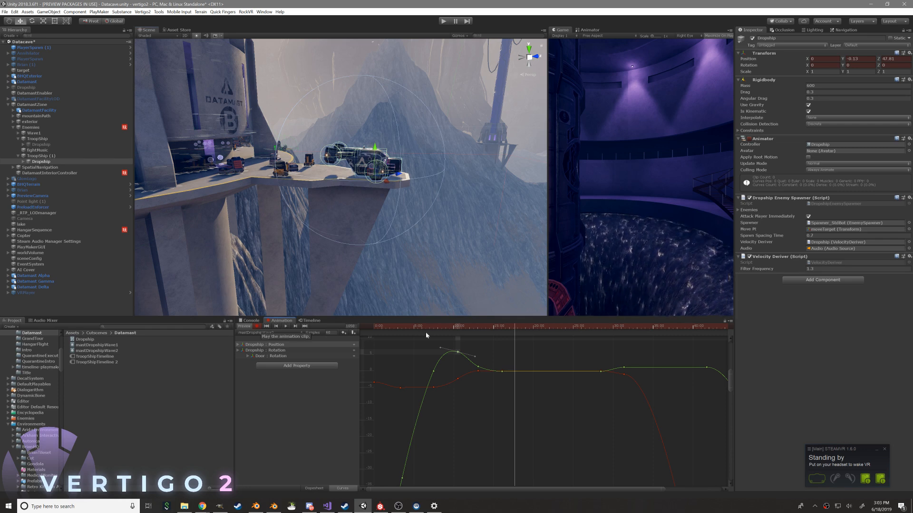
{"action": "left_click_drag", "start_coordinate": [485, 328], "coordinate": [419, 333]}
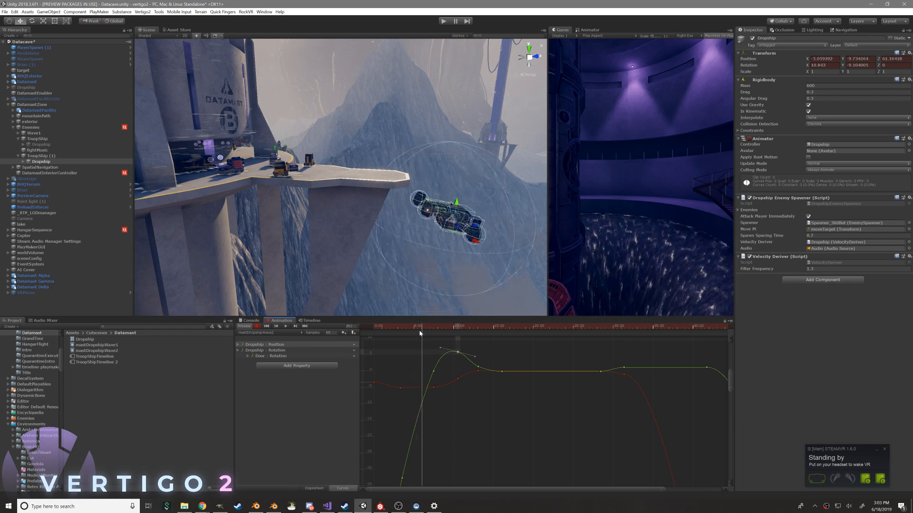
Frame the Dropship mid-ascent and refine the tangent of its vertical position key just before it reaches the platform
{"action": "scroll", "coordinate": [481, 404], "scroll_direction": "down", "scroll_amount": 1}
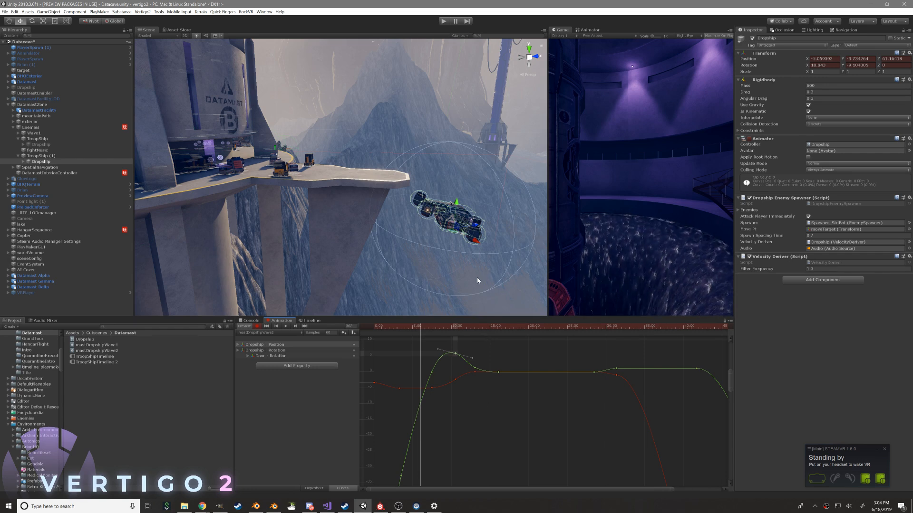
{"action": "right_click_drag", "start_coordinate": [507, 275], "coordinate": [252, 229]}
{"action": "key", "text": "f"}
{"action": "left_click_drag", "start_coordinate": [253, 229], "coordinate": [335, 193], "text": "alt"}
{"action": "scroll", "coordinate": [404, 194], "scroll_direction": "up", "scroll_amount": 5}
{"action": "scroll", "coordinate": [442, 228], "scroll_direction": "up", "scroll_amount": 3}
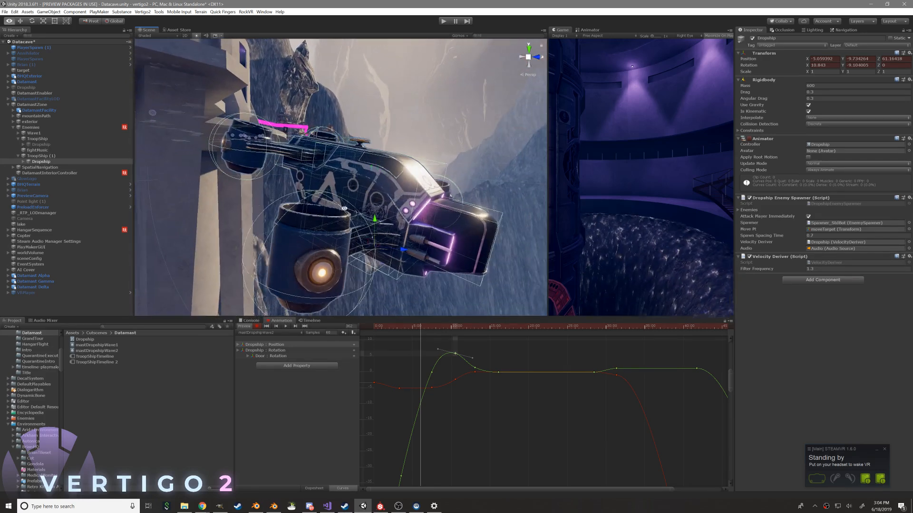
{"action": "left_click_drag", "start_coordinate": [432, 373], "coordinate": [430, 372]}
{"action": "scroll", "coordinate": [431, 373], "scroll_direction": "down", "scroll_amount": 3}
{"action": "middle_click_drag", "start_coordinate": [494, 391], "coordinate": [476, 413]}
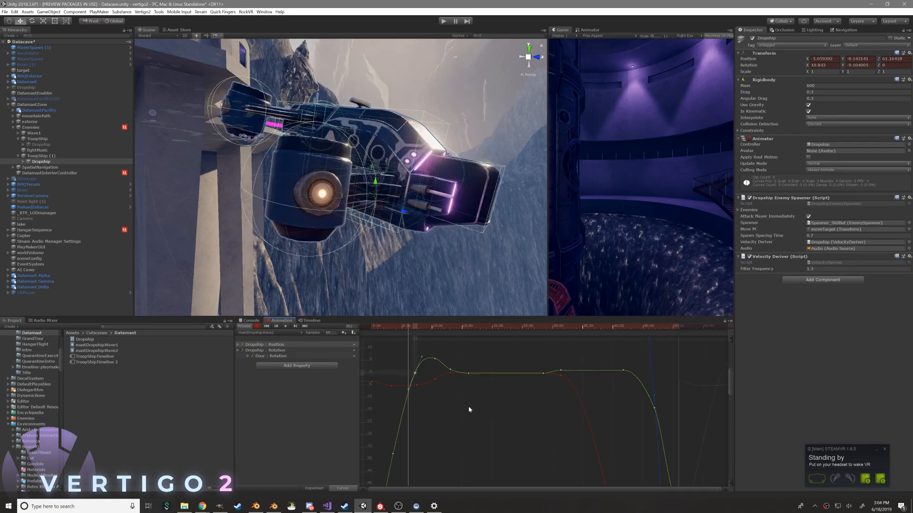
{"action": "scroll", "coordinate": [451, 381], "scroll_direction": "down", "scroll_amount": 2}
Return to the keyframe view and record rotation keyframes for the ascent, turning the Dropship around and pitching it to about -12.25
{"action": "left_click", "coordinate": [256, 333]}
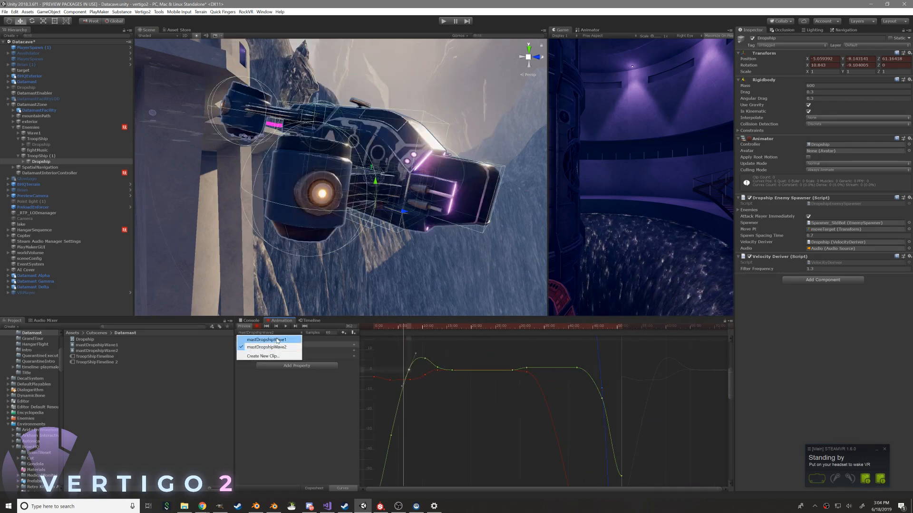
{"action": "left_click", "coordinate": [381, 327]}
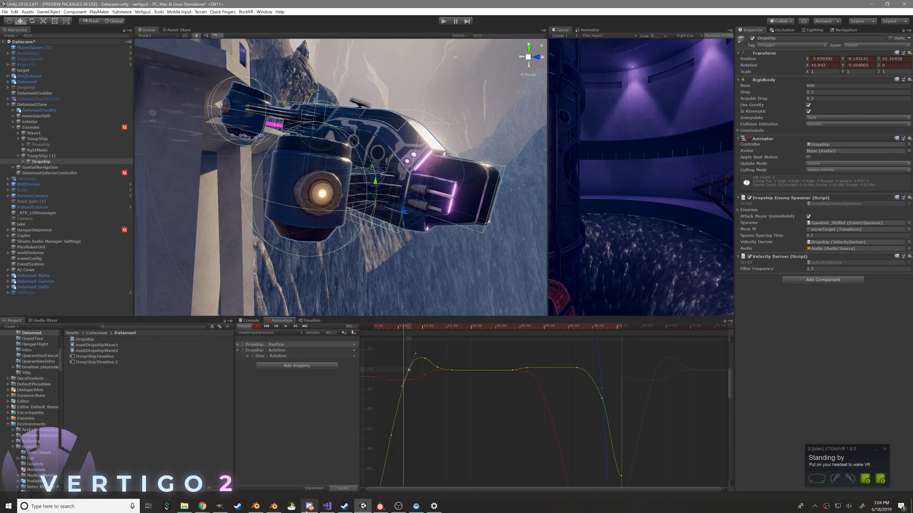
{"action": "left_click", "coordinate": [313, 488]}
{"action": "left_click", "coordinate": [420, 327]}
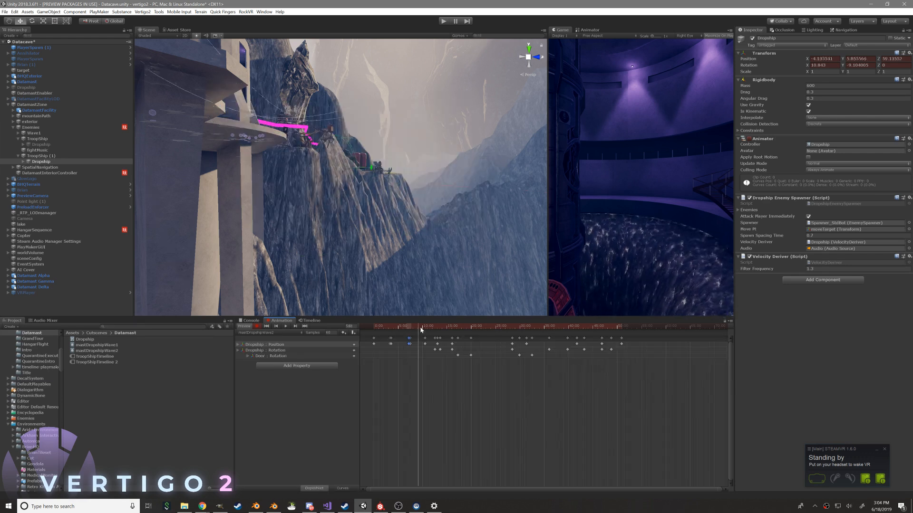
{"action": "key", "text": "f"}
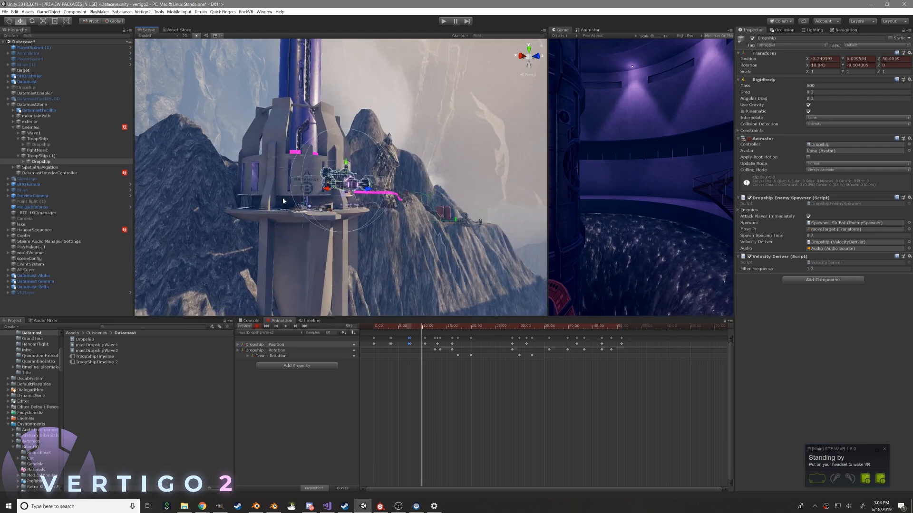
{"action": "left_click_drag", "start_coordinate": [424, 327], "coordinate": [407, 335]}
{"action": "key", "text": "e"}
{"action": "left_click_drag", "start_coordinate": [376, 257], "coordinate": [545, 236]}
{"action": "left_click_drag", "start_coordinate": [407, 328], "coordinate": [391, 330]}
{"action": "middle_click_drag", "start_coordinate": [375, 281], "coordinate": [398, 71]}
{"action": "left_click_drag", "start_coordinate": [356, 252], "coordinate": [372, 272]}
{"action": "left_click_drag", "start_coordinate": [382, 328], "coordinate": [368, 330]}
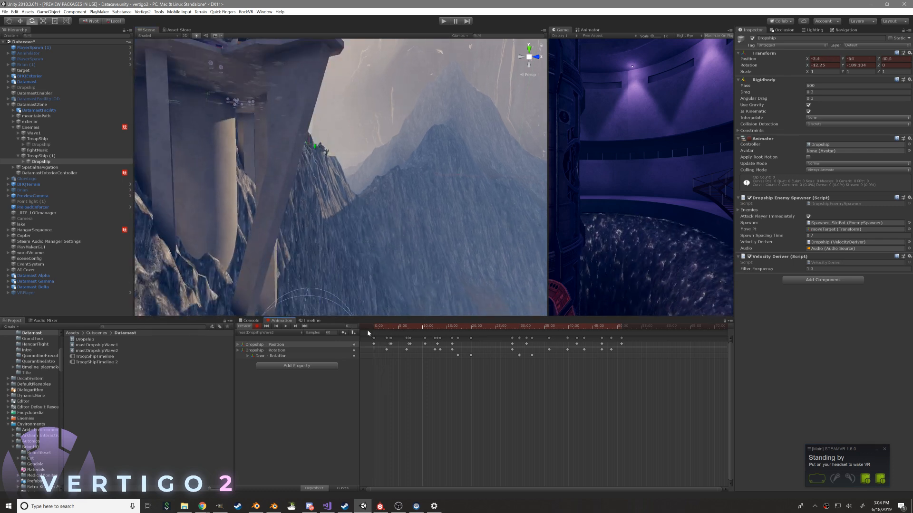
Play back the approach with the Dropship's rotation curves displayed, watching the ship's turn from the platform
{"action": "left_click", "coordinate": [286, 327]}
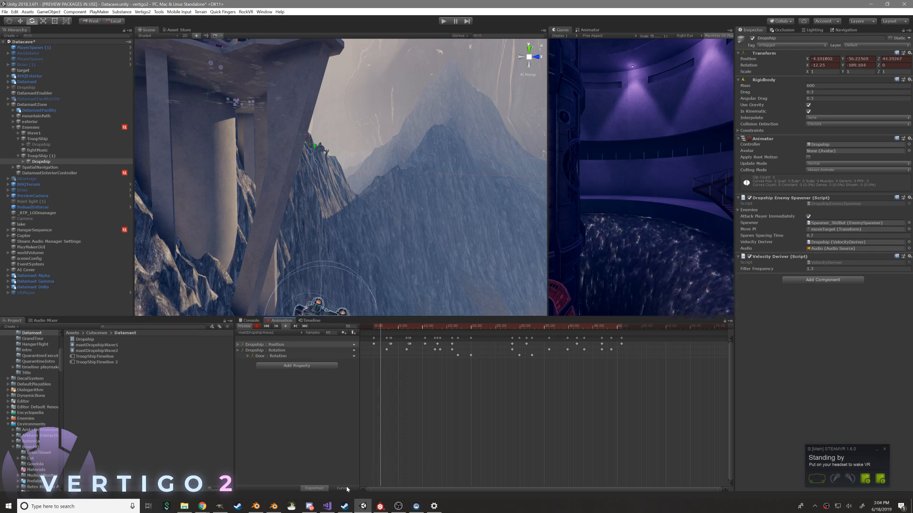
{"action": "left_click", "coordinate": [342, 488]}
{"action": "left_click", "coordinate": [267, 350]}
{"action": "middle_click_drag", "start_coordinate": [312, 166], "coordinate": [356, 236]}
{"action": "left_click_drag", "start_coordinate": [356, 236], "coordinate": [266, 266], "text": "alt"}
{"action": "right_click_drag", "start_coordinate": [266, 267], "coordinate": [499, 278], "text": "alt"}
{"action": "left_click_drag", "start_coordinate": [362, 209], "coordinate": [598, 218], "text": "alt"}
{"action": "left_click_drag", "start_coordinate": [238, 204], "coordinate": [365, 210], "text": "alt"}
{"action": "scroll", "coordinate": [335, 172], "scroll_direction": "up", "scroll_amount": 4}
{"action": "middle_click_drag", "start_coordinate": [365, 210], "coordinate": [372, 216]}
Ease the start of the turn in the Dropship's Y rotation curve, scrub through the clip, and return to the keyframe view
{"action": "left_click_drag", "start_coordinate": [419, 472], "coordinate": [435, 464]}
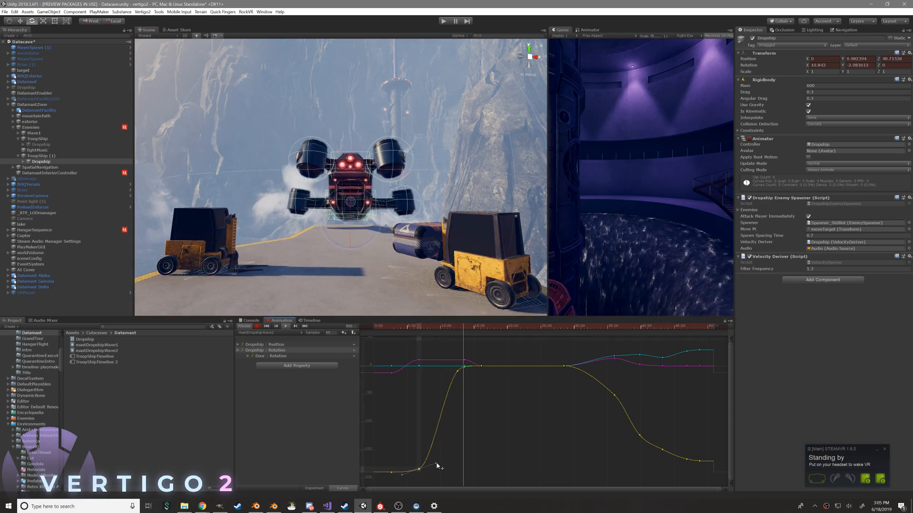
{"action": "left_click_drag", "start_coordinate": [417, 327], "coordinate": [435, 327]}
{"action": "left_click_drag", "start_coordinate": [419, 470], "coordinate": [433, 455]}
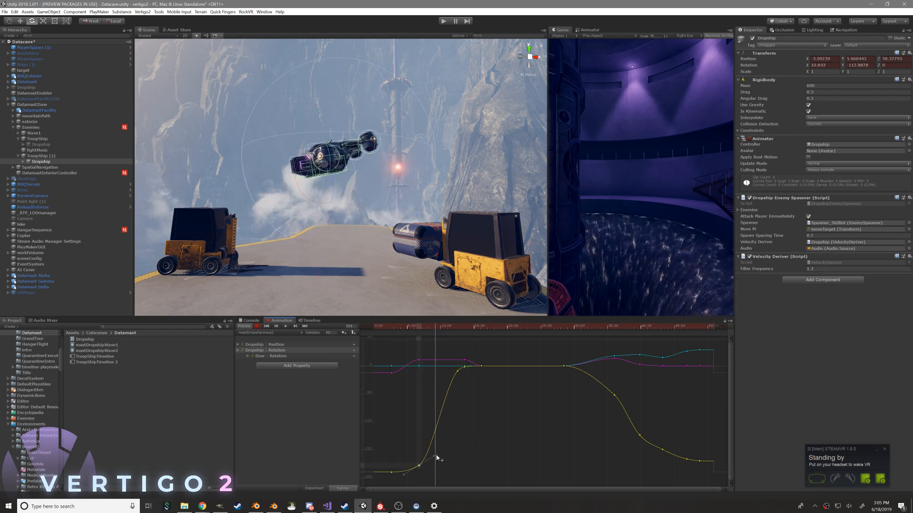
{"action": "left_click_drag", "start_coordinate": [408, 327], "coordinate": [623, 343]}
{"action": "right_click_drag", "start_coordinate": [386, 257], "coordinate": [208, 280]}
{"action": "left_click_drag", "start_coordinate": [623, 328], "coordinate": [537, 325]}
{"action": "left_click", "coordinate": [314, 488]}
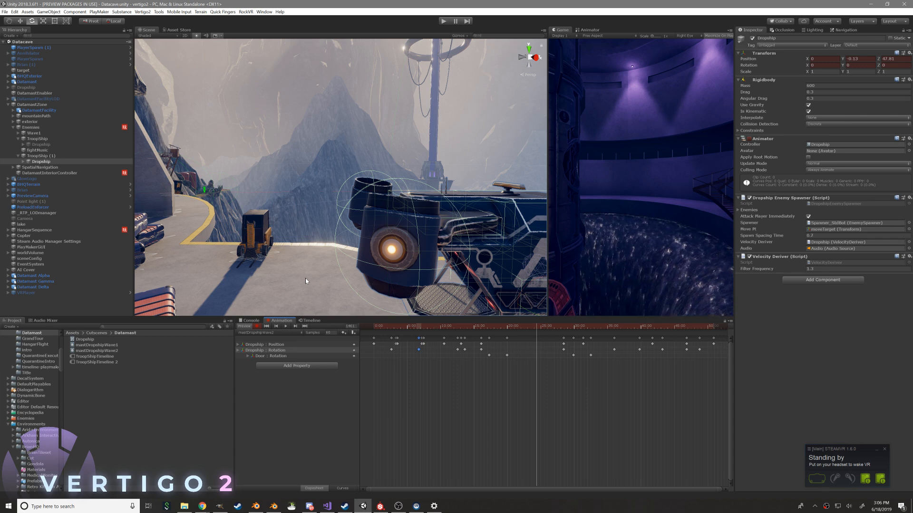
Examine the landed Dropship around the door-opening keyframes and the Enemies list of its Dropship Enemy Spawner
{"action": "mouse_move", "coordinate": [358, 216]}
{"action": "left_mouse_down", "text": "alt"}
{"action": "mouse_move", "coordinate": [328, 209]}
{"action": "mouse_move", "coordinate": [350, 215]}
{"action": "left_mouse_up", "text": "alt"}
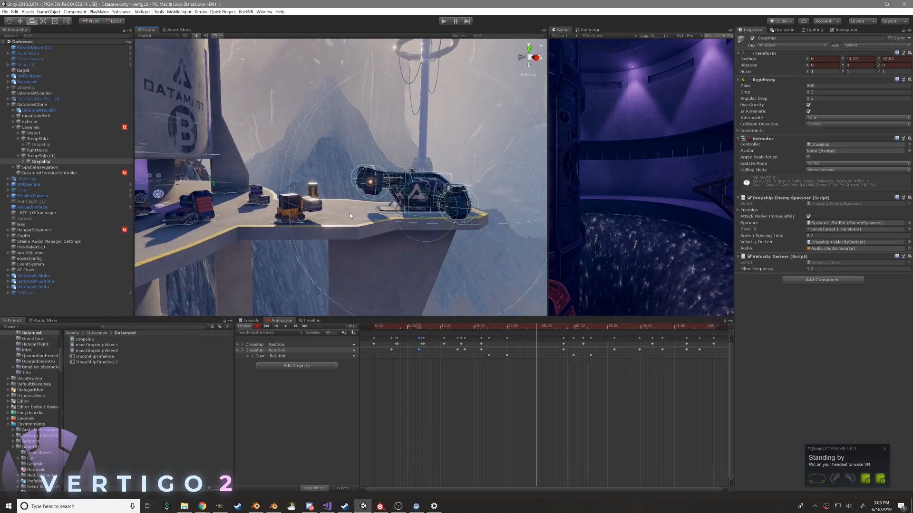
{"action": "mouse_move", "coordinate": [259, 219]}
{"action": "left_mouse_down", "text": "alt"}
{"action": "mouse_move", "coordinate": [240, 223]}
{"action": "mouse_move", "coordinate": [312, 220]}
{"action": "mouse_move", "coordinate": [279, 214]}
{"action": "mouse_move", "coordinate": [260, 228]}
{"action": "left_mouse_up", "text": "alt"}
{"action": "right_click_drag", "start_coordinate": [260, 228], "coordinate": [303, 231]}
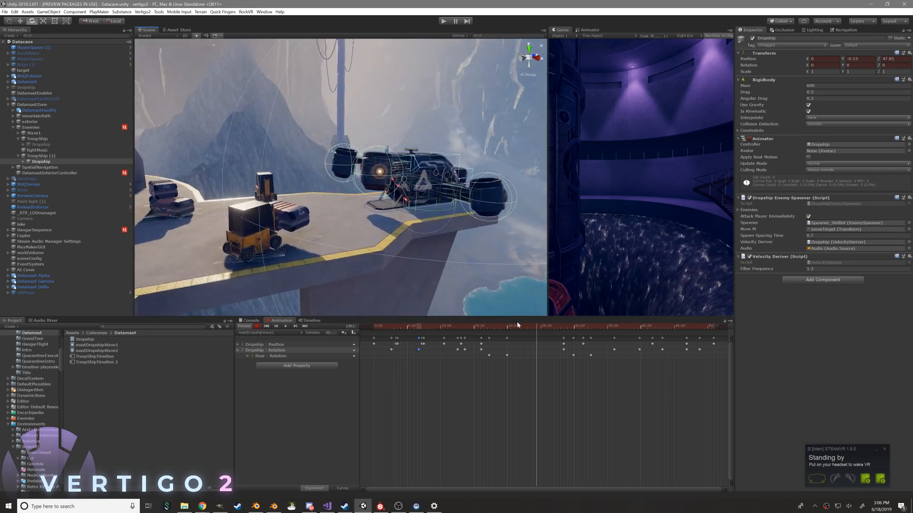
{"action": "left_click_drag", "start_coordinate": [530, 326], "coordinate": [494, 328]}
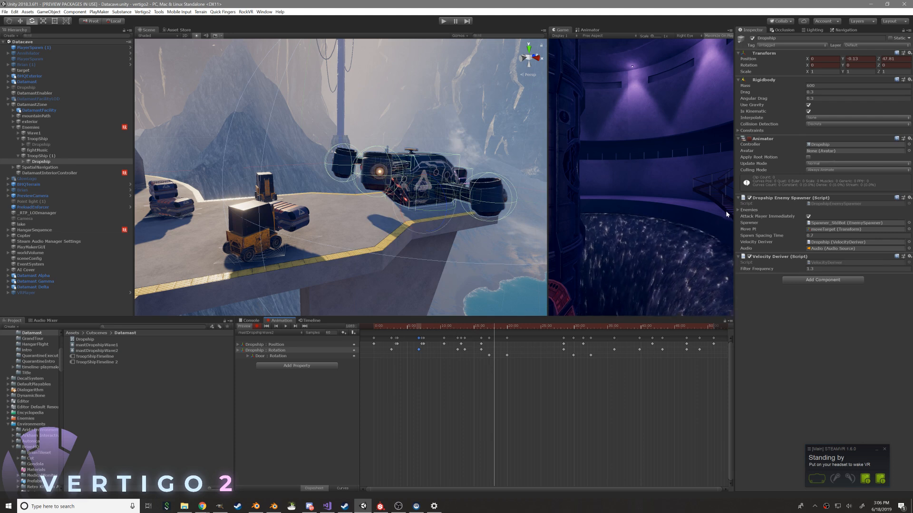
{"action": "left_click", "coordinate": [740, 210]}
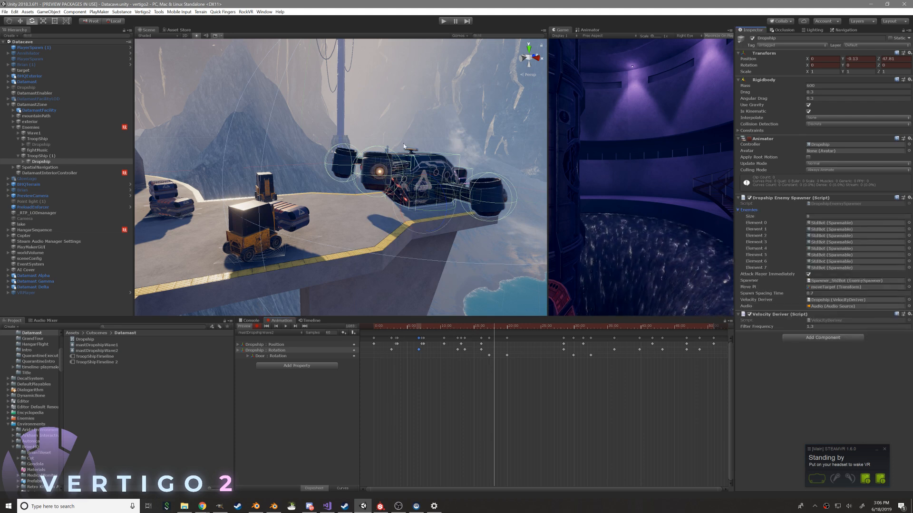
{"action": "right_click_drag", "start_coordinate": [387, 152], "coordinate": [401, 141]}
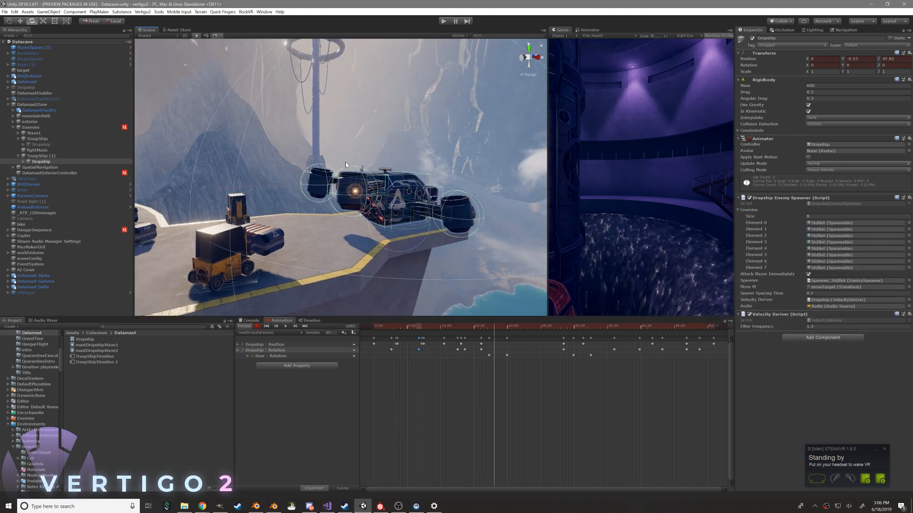
{"action": "mouse_move", "coordinate": [332, 159]}
{"action": "middle_mouse_down"}
{"action": "mouse_move", "coordinate": [393, 155]}
{"action": "mouse_move", "coordinate": [348, 149]}
{"action": "mouse_move", "coordinate": [324, 159]}
{"action": "middle_mouse_up"}
Inspect the Dropship's rear and the surrounding platform from several angles, and scrub through the door opening
{"action": "key", "text": "f"}
{"action": "left_click_drag", "start_coordinate": [369, 206], "coordinate": [402, 220], "text": "alt"}
{"action": "scroll", "coordinate": [358, 179], "scroll_direction": "up", "scroll_amount": 5}
{"action": "scroll", "coordinate": [358, 179], "scroll_direction": "up", "scroll_amount": 3}
{"action": "scroll", "coordinate": [471, 265], "scroll_direction": "up", "scroll_amount": 3}
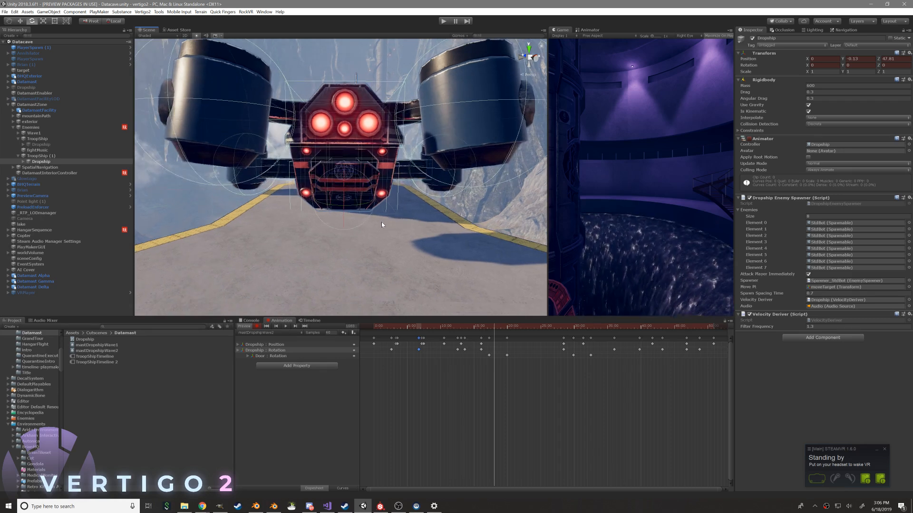
{"action": "left_click_drag", "start_coordinate": [283, 213], "coordinate": [380, 190], "text": "alt"}
{"action": "right_click_drag", "start_coordinate": [381, 190], "coordinate": [305, 222], "text": "alt"}
{"action": "left_click_drag", "start_coordinate": [306, 222], "coordinate": [395, 184], "text": "alt"}
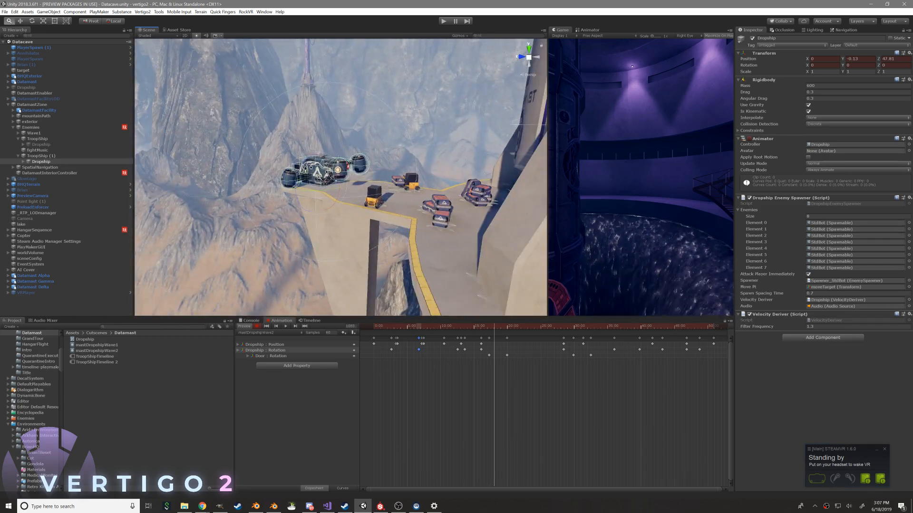
{"action": "right_click_drag", "start_coordinate": [395, 184], "coordinate": [490, 237], "text": "alt"}
{"action": "left_click_drag", "start_coordinate": [490, 236], "coordinate": [345, 230], "text": "alt"}
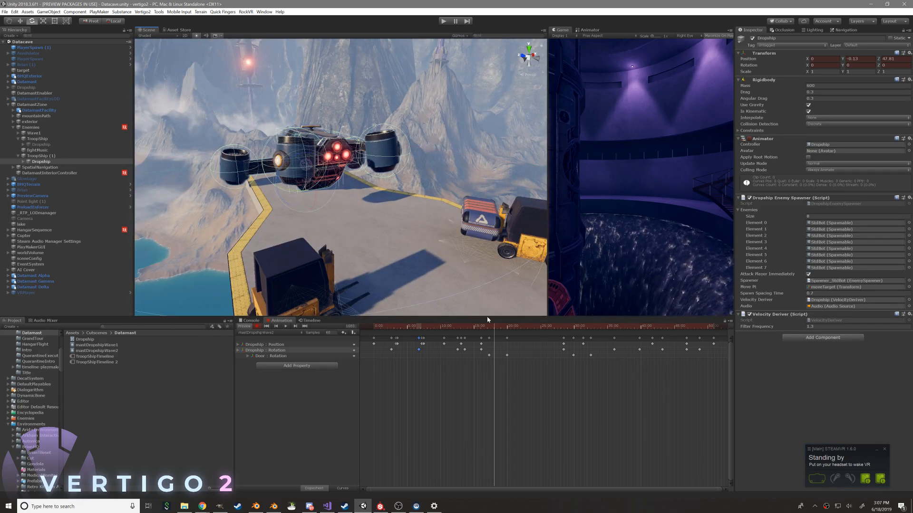
{"action": "left_click_drag", "start_coordinate": [472, 327], "coordinate": [503, 323]}
{"action": "left_click_drag", "start_coordinate": [442, 257], "coordinate": [350, 249], "text": "alt"}
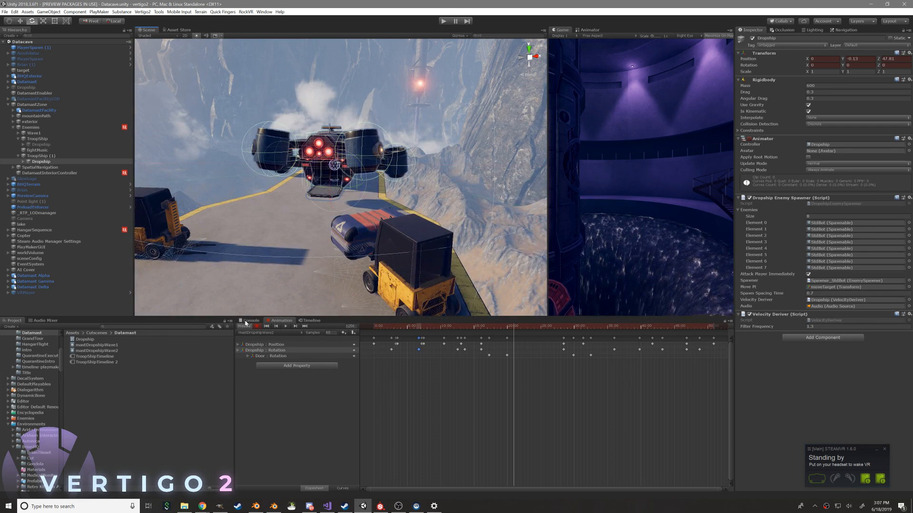
Assign TroopShipTimeline 2 as the Playable of TroopShip (1)'s Playable Director
{"action": "left_click_drag", "start_coordinate": [415, 329], "coordinate": [511, 339]}
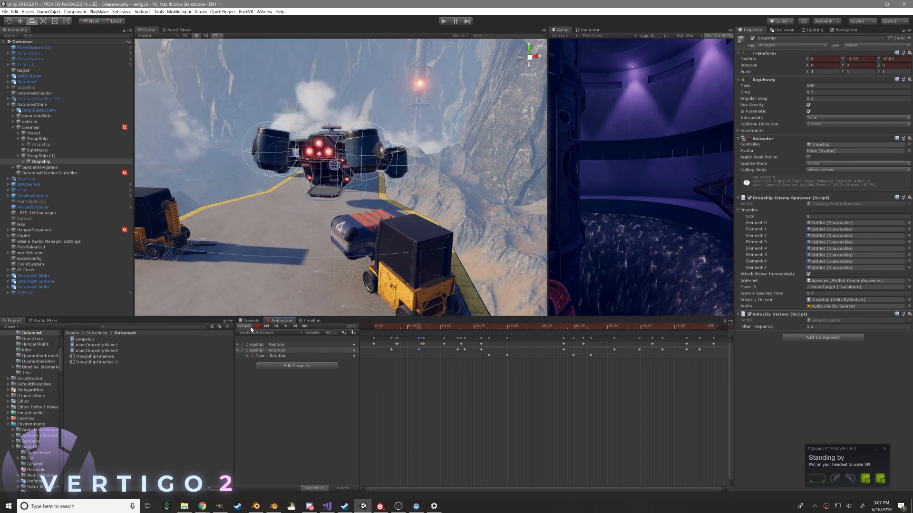
{"action": "left_click", "coordinate": [57, 157]}
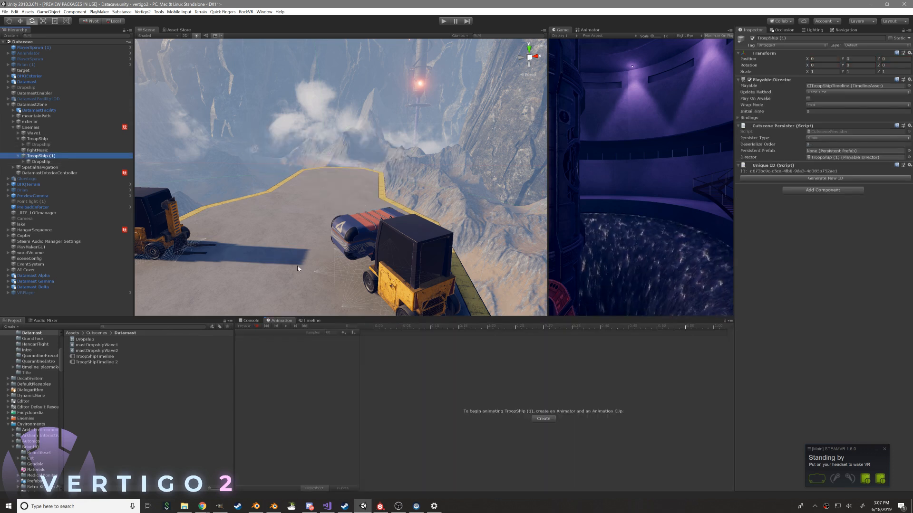
{"action": "left_click", "coordinate": [816, 86]}
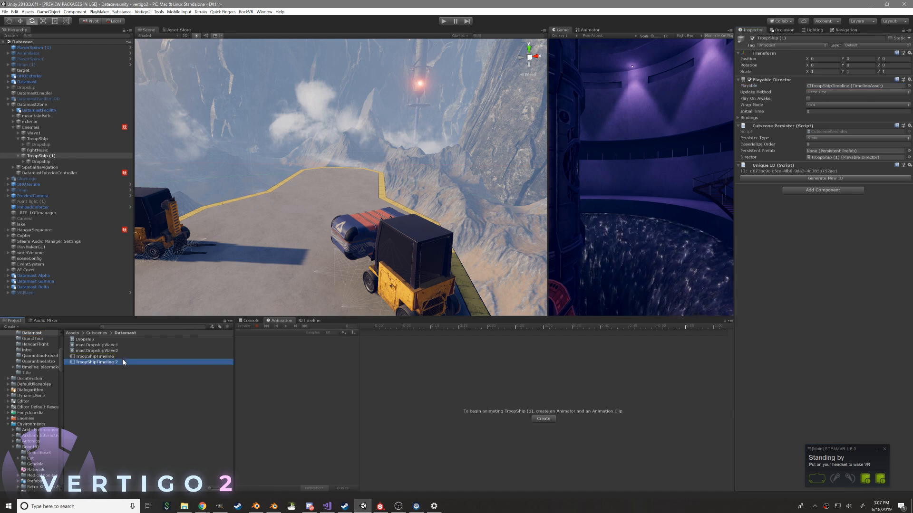
{"action": "left_click_drag", "start_coordinate": [815, 86], "coordinate": [815, 86]}
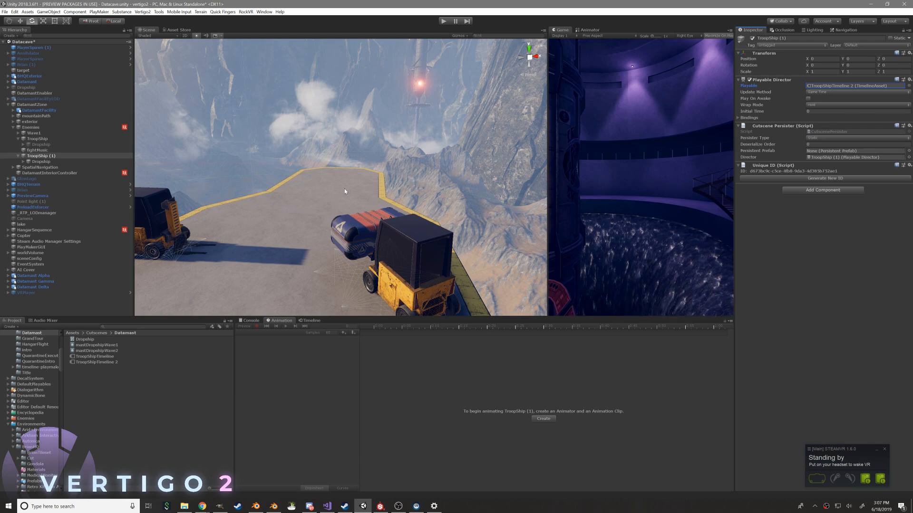
Switch to Chrome, search Google for "oculus DK1" in a new tab, and open the Oculus Rift Wikipedia article
{"action": "scroll", "coordinate": [328, 154], "scroll_direction": "down", "scroll_amount": 5}
{"action": "left_click", "coordinate": [202, 507]}
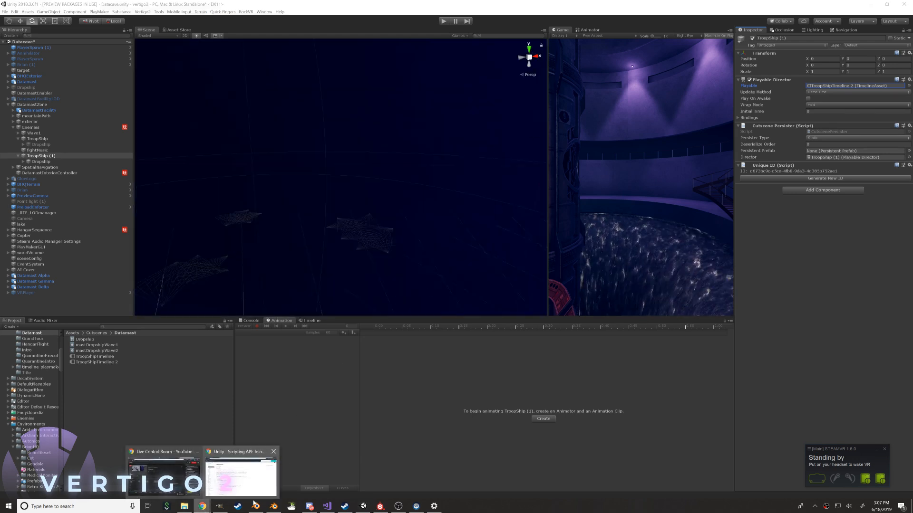
{"action": "left_click", "coordinate": [262, 464]}
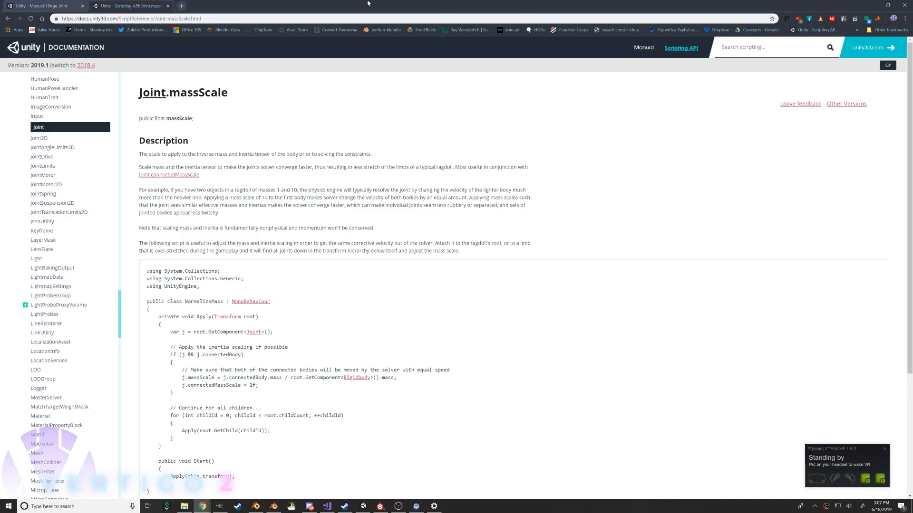
{"action": "left_click", "coordinate": [181, 6]}
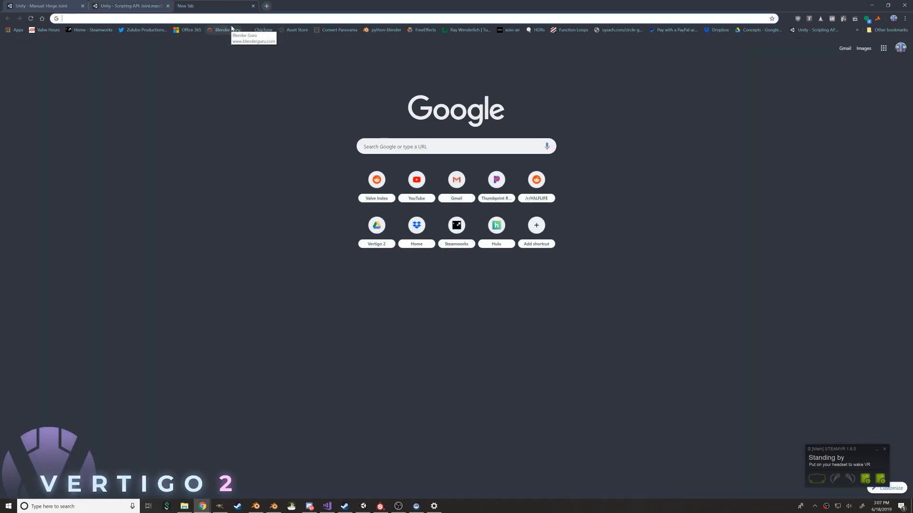
{"action": "type", "text": "oculus DK"}
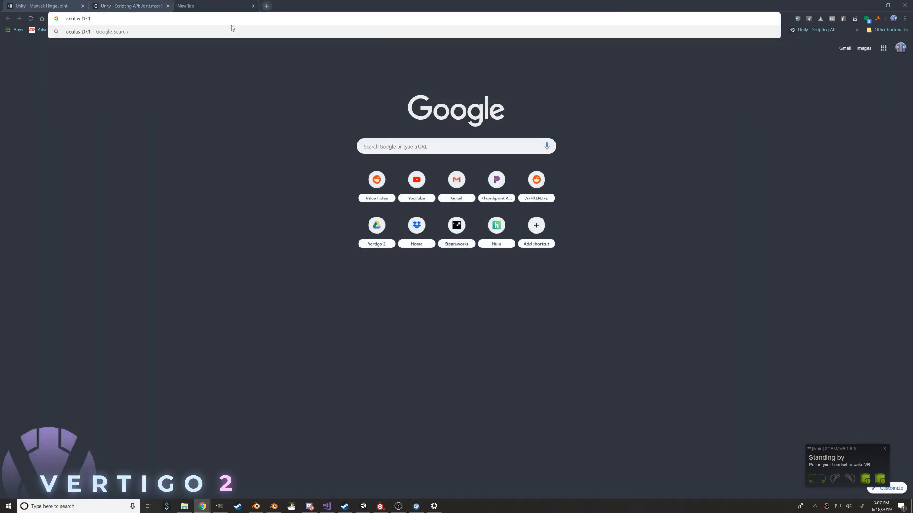
{"action": "type", "text": "1"}
{"action": "key", "text": "Return"}
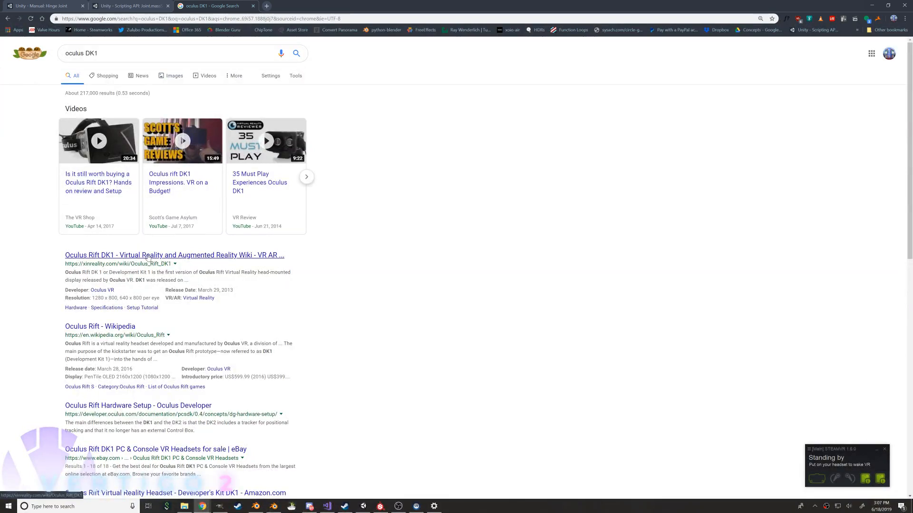
{"action": "left_click", "coordinate": [106, 327]}
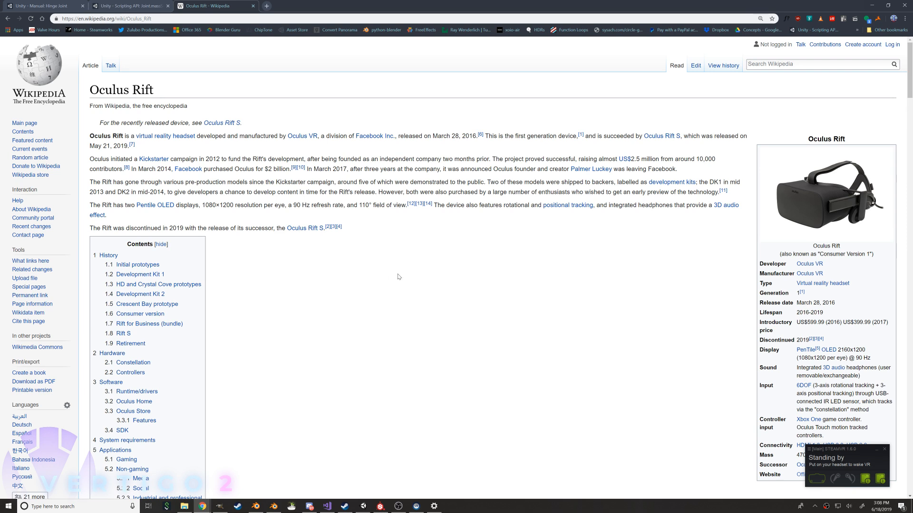
Search Google for "zulubo under" in another browser tab and open the Info page of the Zulubo Under site
{"action": "key", "text": "alt+Tab"}
{"action": "scroll", "coordinate": [296, 204], "scroll_direction": "down", "scroll_amount": 3}
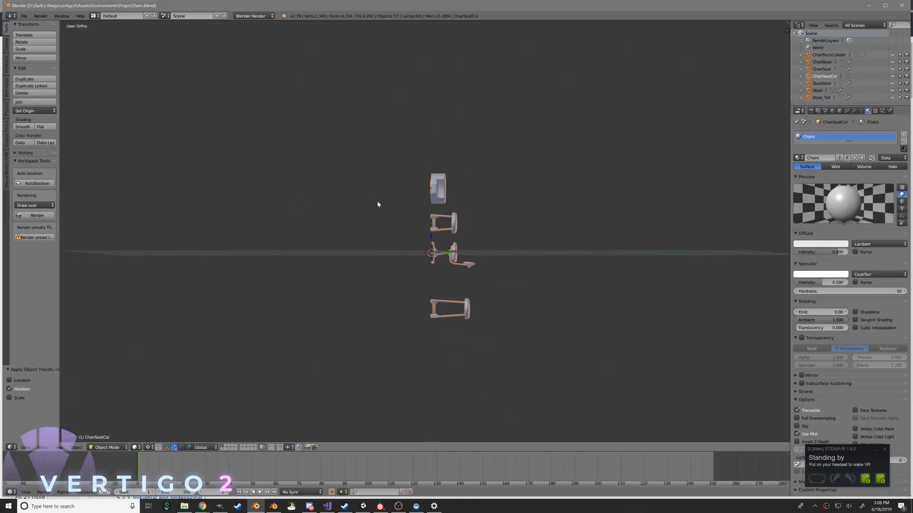
{"action": "key", "text": "alt+Tab"}
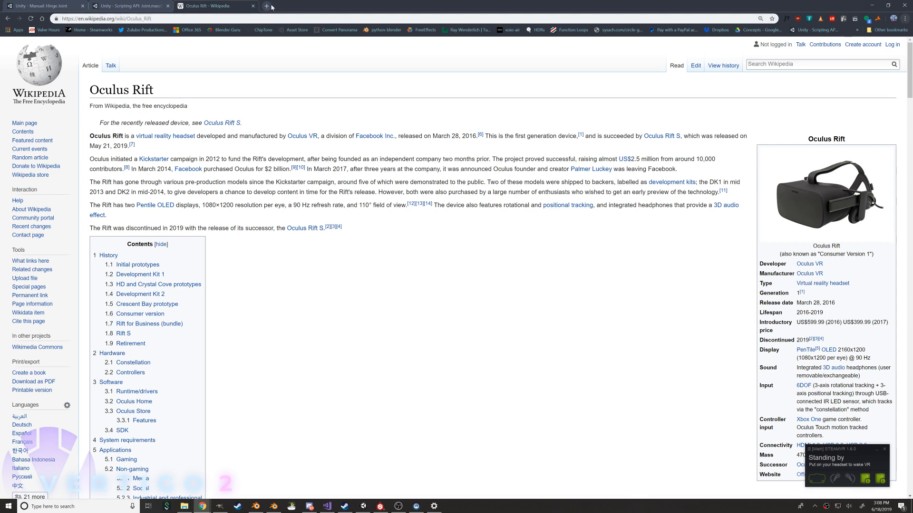
{"action": "left_click", "coordinate": [267, 6]}
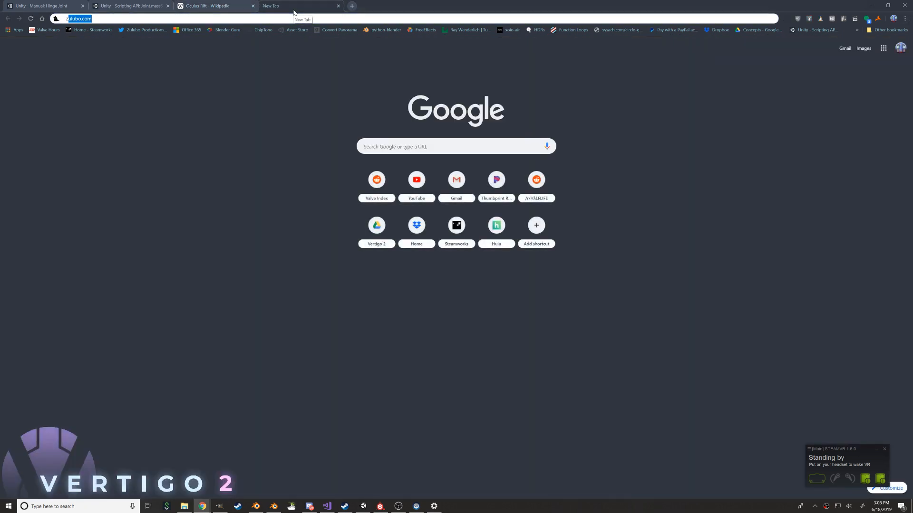
{"action": "type", "text": "zulubo under"}
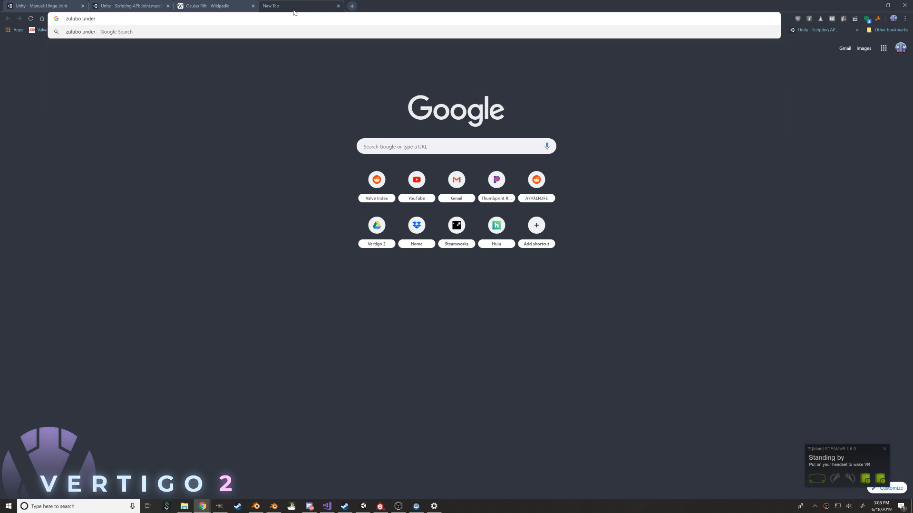
{"action": "key", "text": "Return"}
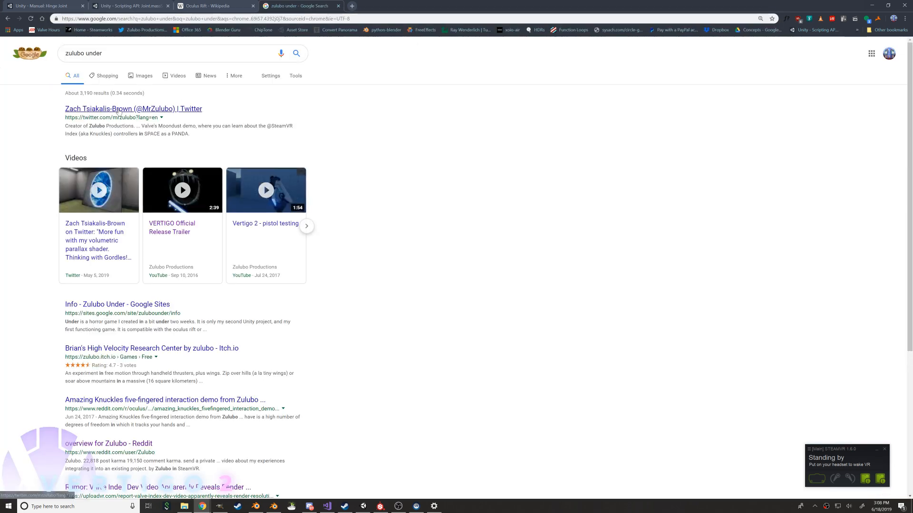
{"action": "left_click", "coordinate": [135, 305]}
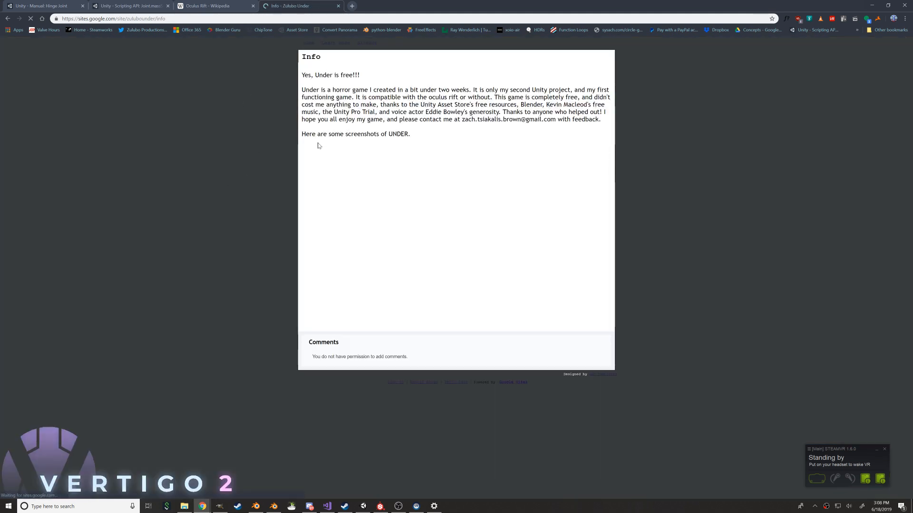
Look through the description and screenshots of the horror game Under on its Info page
{"action": "scroll", "coordinate": [235, 157], "scroll_direction": "down", "scroll_amount": 2}
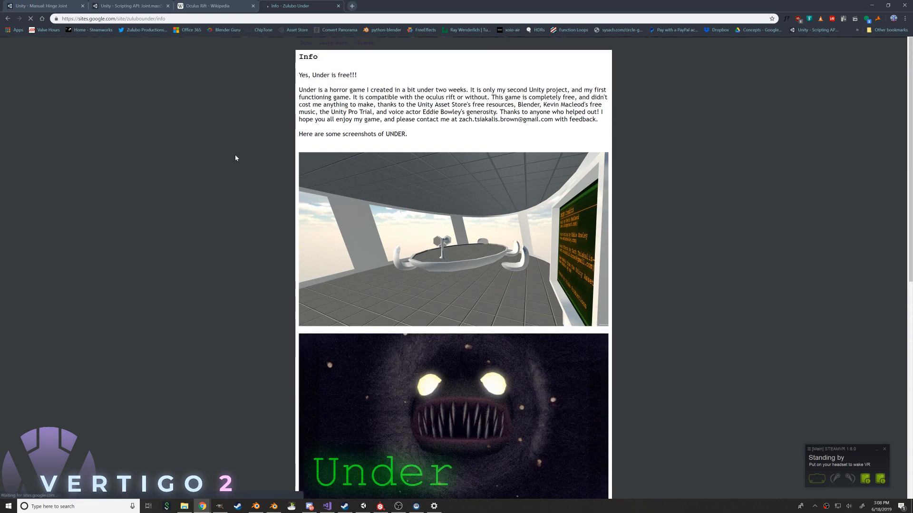
{"action": "scroll", "coordinate": [234, 155], "scroll_direction": "down", "scroll_amount": 7}
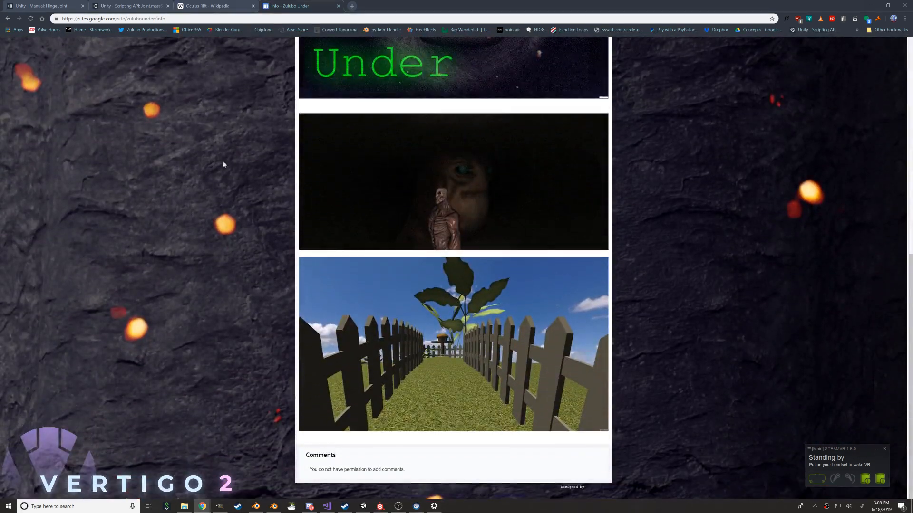
{"action": "scroll", "coordinate": [195, 207], "scroll_direction": "up", "scroll_amount": 2}
{"action": "scroll", "coordinate": [197, 208], "scroll_direction": "up", "scroll_amount": 6}
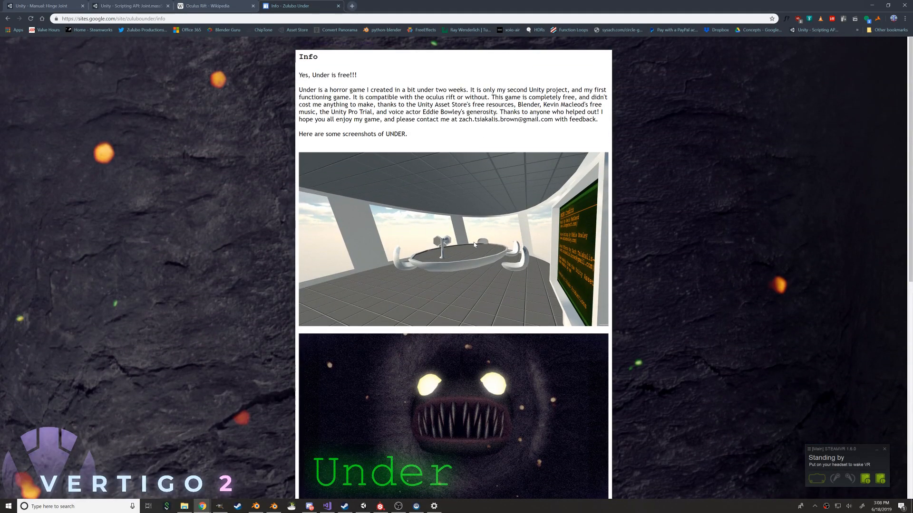
{"action": "scroll", "coordinate": [453, 233], "scroll_direction": "down", "scroll_amount": 8}
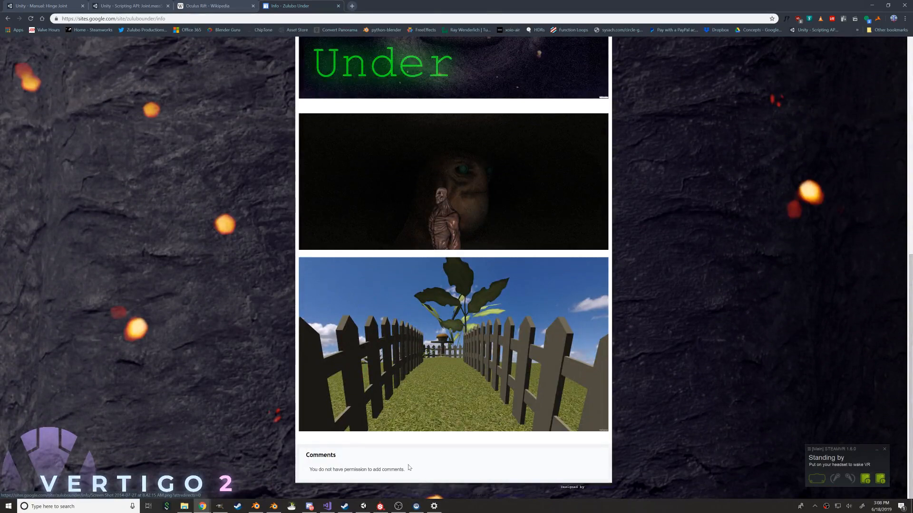
{"action": "scroll", "coordinate": [408, 468], "scroll_direction": "up", "scroll_amount": 8}
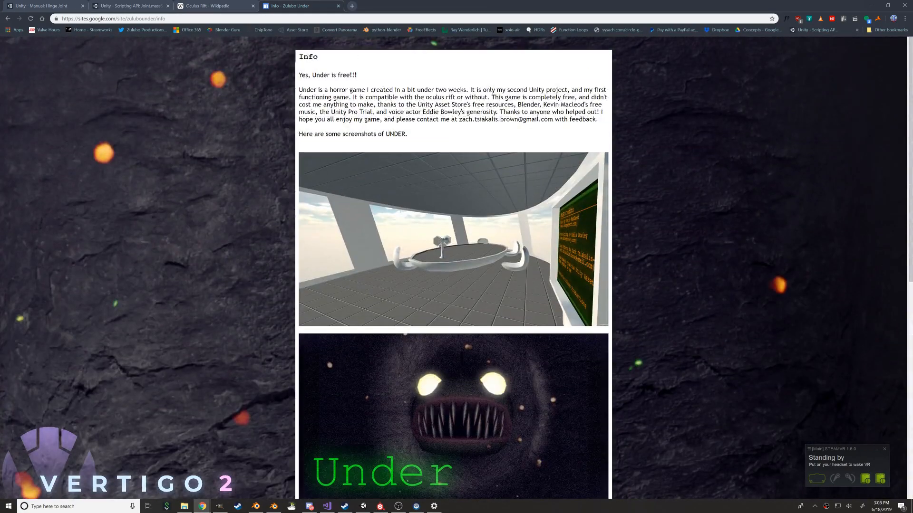
{"action": "scroll", "coordinate": [610, 166], "scroll_direction": "down", "scroll_amount": 1}
{"action": "scroll", "coordinate": [611, 166], "scroll_direction": "up", "scroll_amount": 1}
{"action": "scroll", "coordinate": [290, 59], "scroll_direction": "down", "scroll_amount": 9}
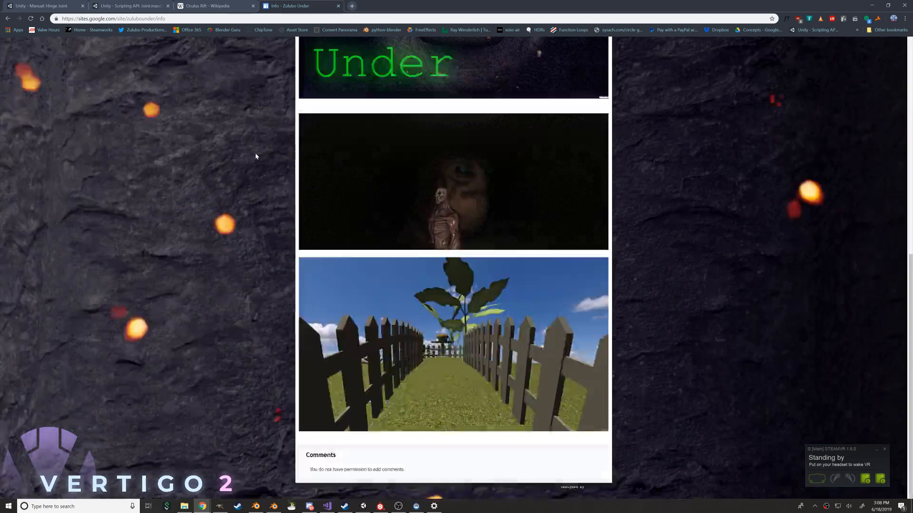
{"action": "scroll", "coordinate": [285, 202], "scroll_direction": "up", "scroll_amount": 8}
{"action": "scroll", "coordinate": [285, 204], "scroll_direction": "up", "scroll_amount": 1}
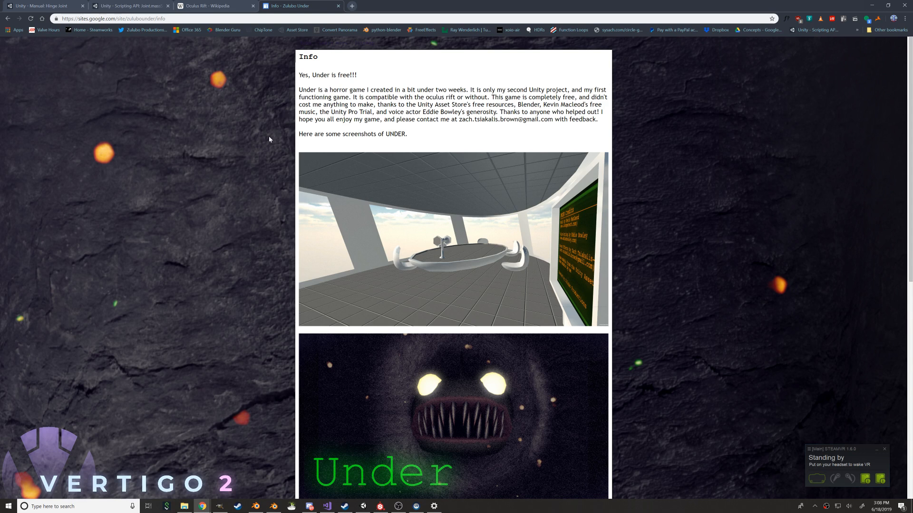
{"action": "scroll", "coordinate": [266, 137], "scroll_direction": "down", "scroll_amount": 2}
{"action": "scroll", "coordinate": [259, 139], "scroll_direction": "up", "scroll_amount": 3}
Switch to Blender and look over the chair and stool models from several angles
{"action": "left_click", "coordinate": [346, 3]}
{"action": "key", "text": "super+Tab"}
{"action": "left_click", "coordinate": [432, 96]}
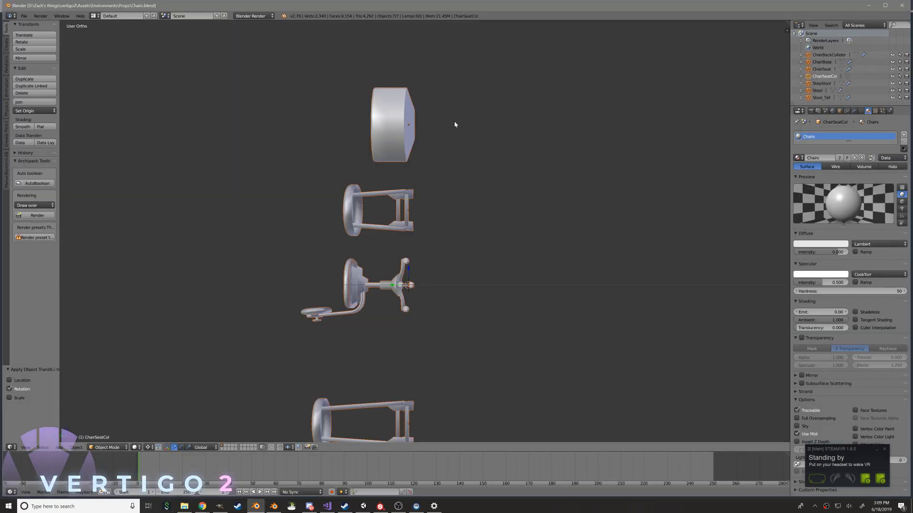
{"action": "middle_click_drag", "start_coordinate": [326, 184], "coordinate": [427, 190]}
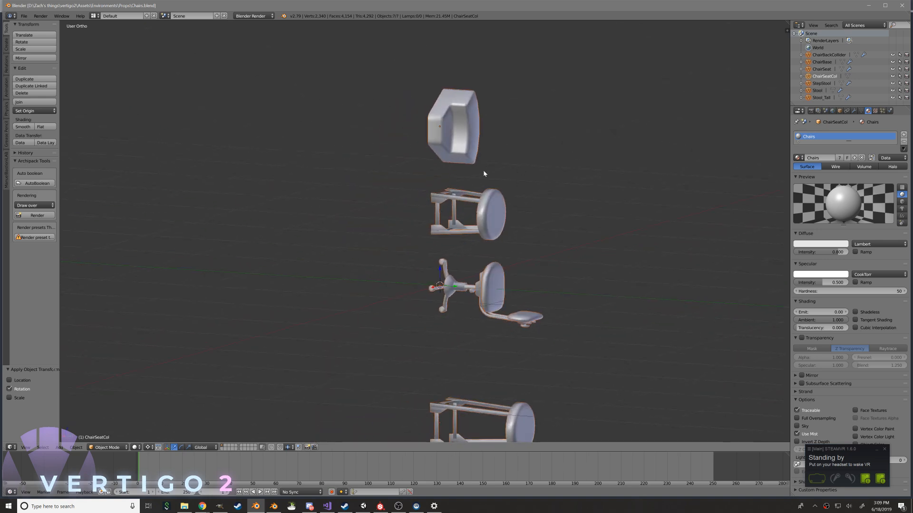
{"action": "middle_click_drag", "start_coordinate": [451, 229], "coordinate": [401, 187], "text": "shift"}
{"action": "key", "text": "alt+Tab"}
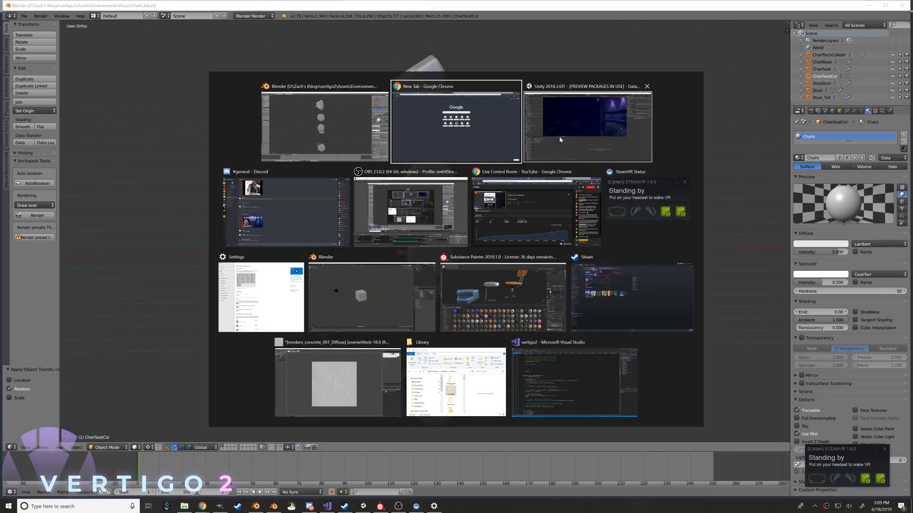
Switch to Unity, bring up the Console, and fly over the platform to view its storage crates in the scene
{"action": "left_click", "coordinate": [560, 138]}
{"action": "right_click_drag", "start_coordinate": [281, 192], "coordinate": [66, 177]}
{"action": "key", "text": "s"}
{"action": "key", "text": "w"}
{"action": "right_click_drag", "start_coordinate": [280, 187], "coordinate": [317, 202]}
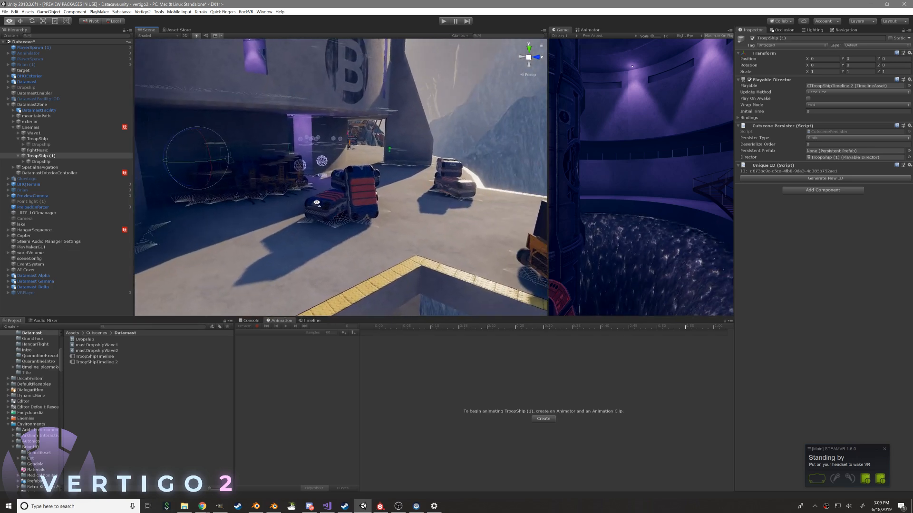
{"action": "left_click", "coordinate": [250, 321]}
{"action": "right_click_drag", "start_coordinate": [245, 300], "coordinate": [185, 261]}
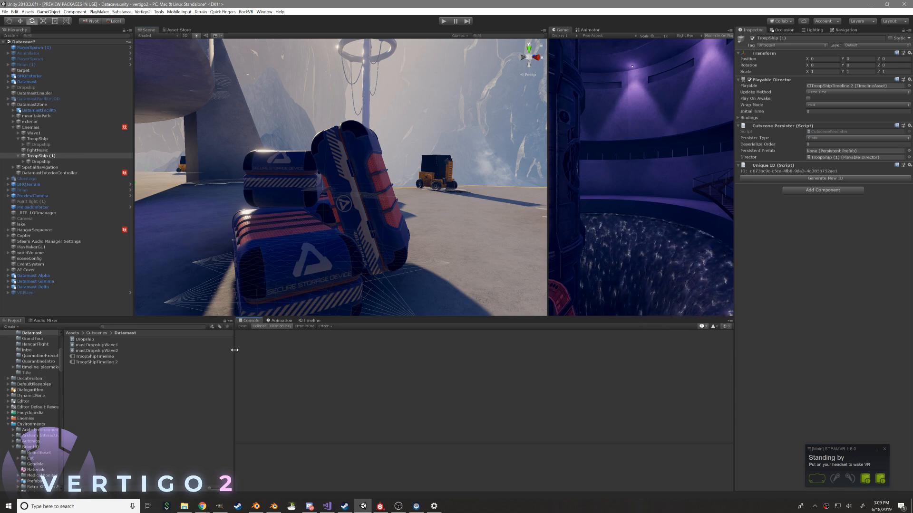
Widen the Project window and inspect the platform from the stacked crates to the edge facing the cliff structures
{"action": "left_click_drag", "start_coordinate": [235, 350], "coordinate": [275, 345]}
{"action": "right_click_drag", "start_coordinate": [307, 256], "coordinate": [294, 260]}
{"action": "left_click_drag", "start_coordinate": [297, 259], "coordinate": [306, 261], "text": "alt"}
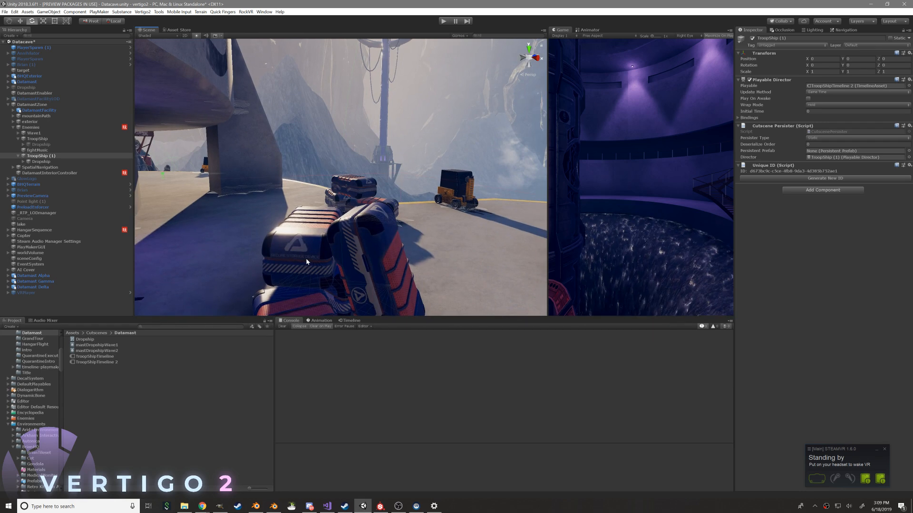
{"action": "right_click_drag", "start_coordinate": [306, 262], "coordinate": [183, 259]}
{"action": "key", "text": "w"}
{"action": "key", "text": "d"}
{"action": "key", "text": "w"}
{"action": "key", "text": "w"}
{"action": "key", "text": "w"}
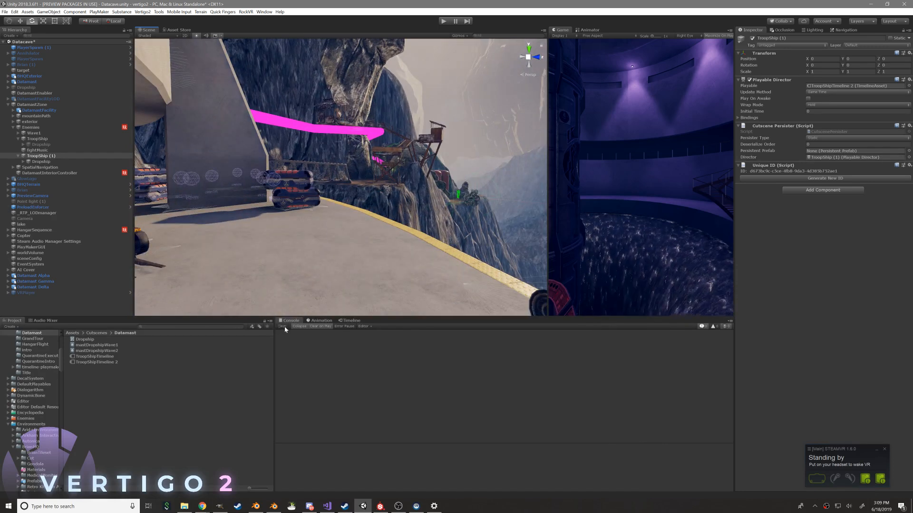
Widen the Project window and its folder column further, and inspect the mastDropshipWave1 and mastDropshipWave2 clips
{"action": "left_click_drag", "start_coordinate": [274, 341], "coordinate": [334, 342]}
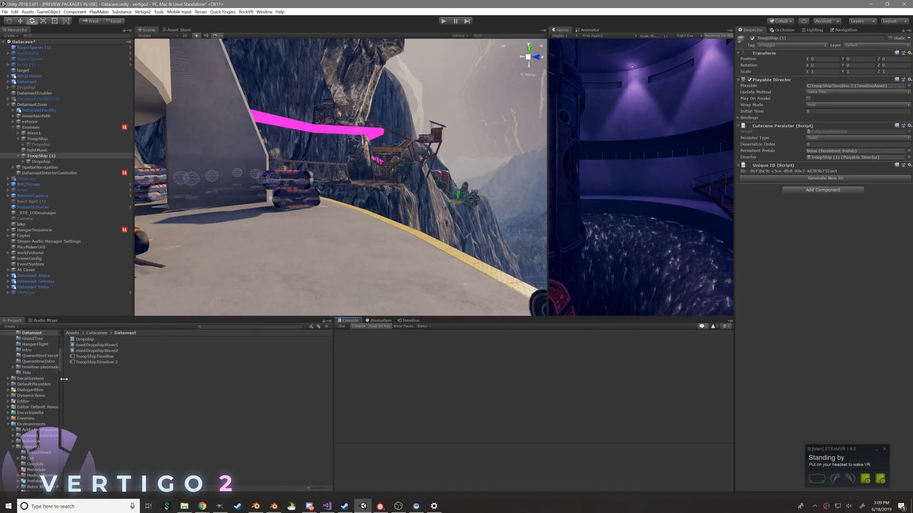
{"action": "left_click_drag", "start_coordinate": [64, 380], "coordinate": [98, 385]}
{"action": "left_click", "coordinate": [131, 345]}
{"action": "left_click", "coordinate": [131, 351]}
Display TroopShip (1)'s TroopShipTimeline 2 in the Timeline window
{"action": "left_click", "coordinate": [412, 321]}
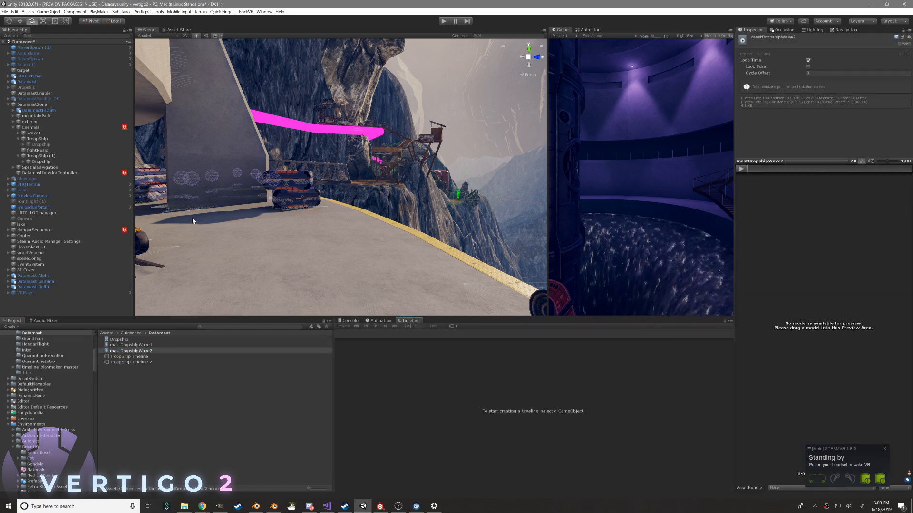
{"action": "left_click", "coordinate": [33, 110]}
{"action": "left_click", "coordinate": [42, 150]}
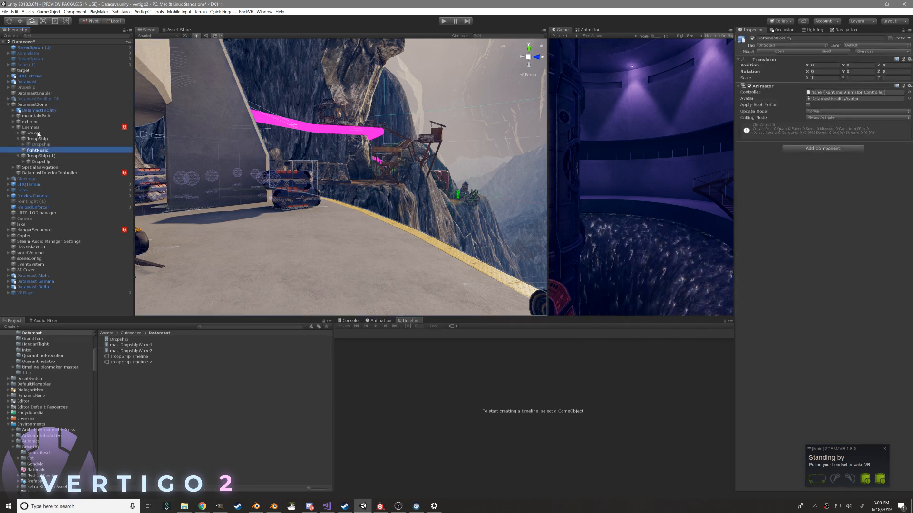
{"action": "left_click", "coordinate": [42, 138]}
{"action": "left_click", "coordinate": [46, 156]}
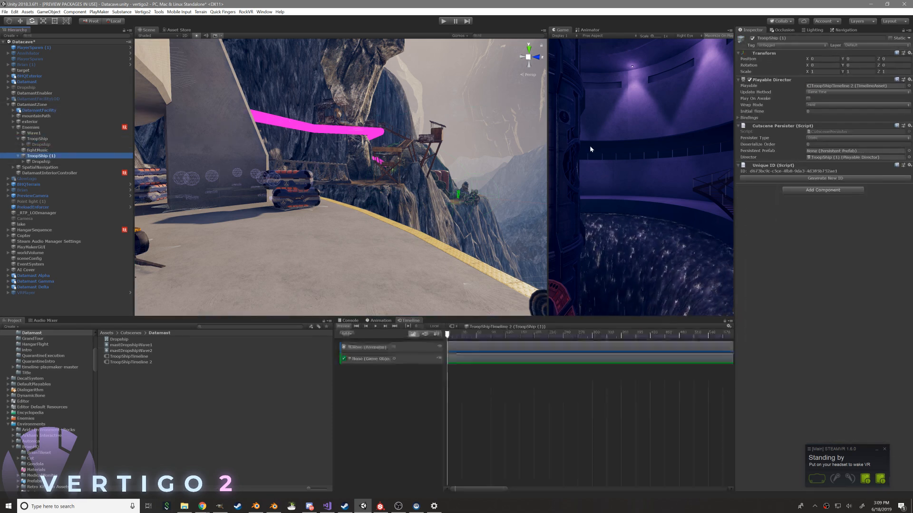
Bind TroopShip (1)'s Dropship to both the activation track and the animation track of TroopShipTimeline 2
{"action": "double_click", "coordinate": [811, 87]}
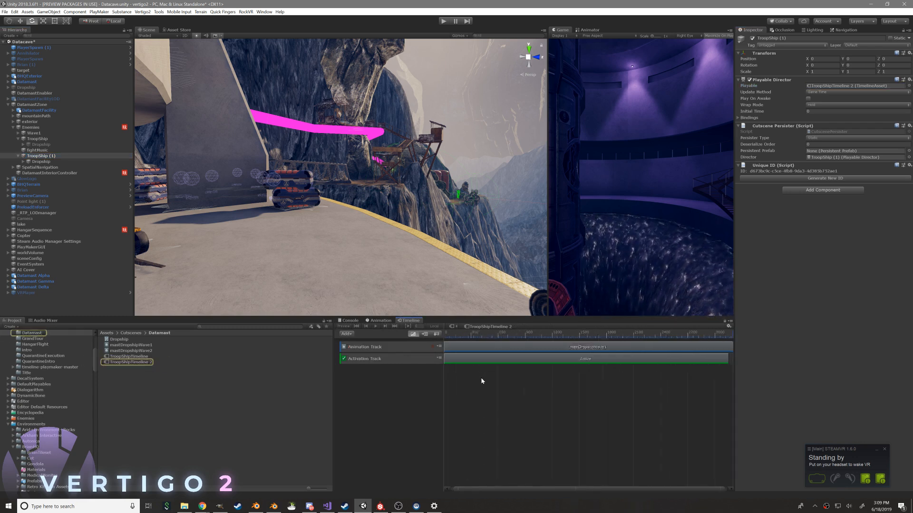
{"action": "scroll", "coordinate": [481, 379], "scroll_direction": "down", "scroll_amount": 5}
{"action": "left_click", "coordinate": [499, 360]}
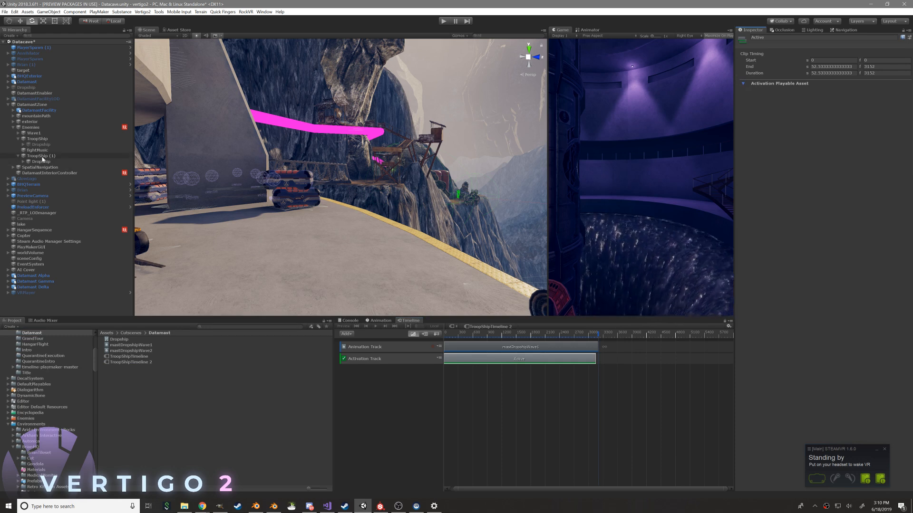
{"action": "left_click", "coordinate": [68, 157]}
{"action": "left_click", "coordinate": [469, 325]}
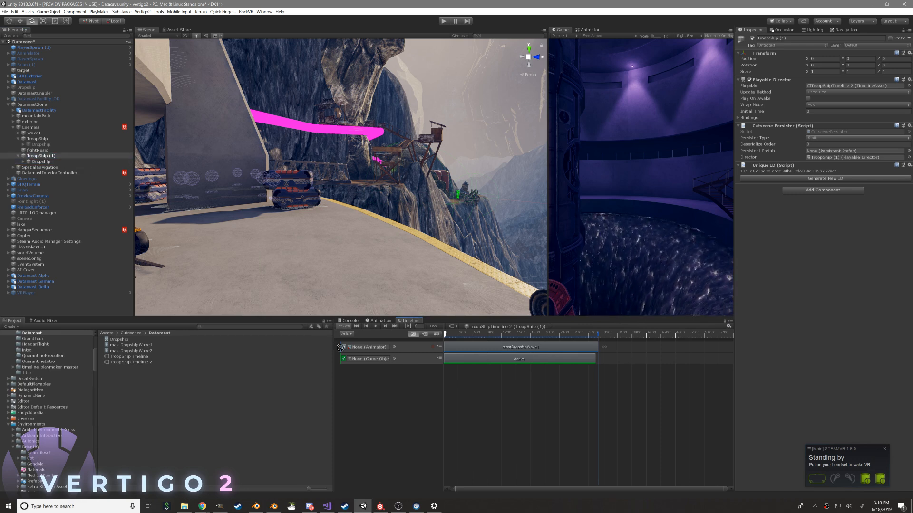
{"action": "left_click_drag", "start_coordinate": [371, 358], "coordinate": [372, 358]}
{"action": "middle_click_drag", "start_coordinate": [471, 353], "coordinate": [492, 355]}
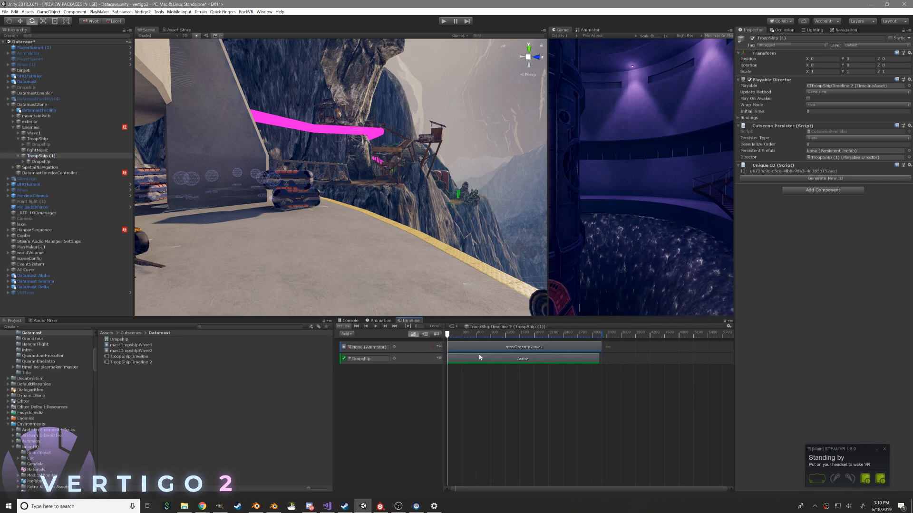
{"action": "left_click_drag", "start_coordinate": [90, 160], "coordinate": [375, 349]}
Use mastDropshipWave2 as the animation clip, then shorten that clip to 3054 frames and the activation clip to 2967 frames
{"action": "left_click", "coordinate": [467, 346]}
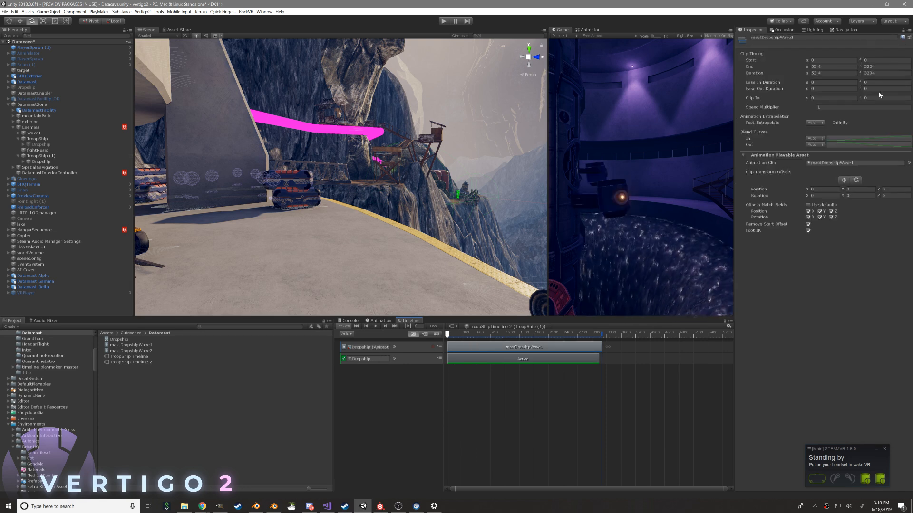
{"action": "left_click", "coordinate": [908, 163]}
{"action": "double_click", "coordinate": [598, 286]}
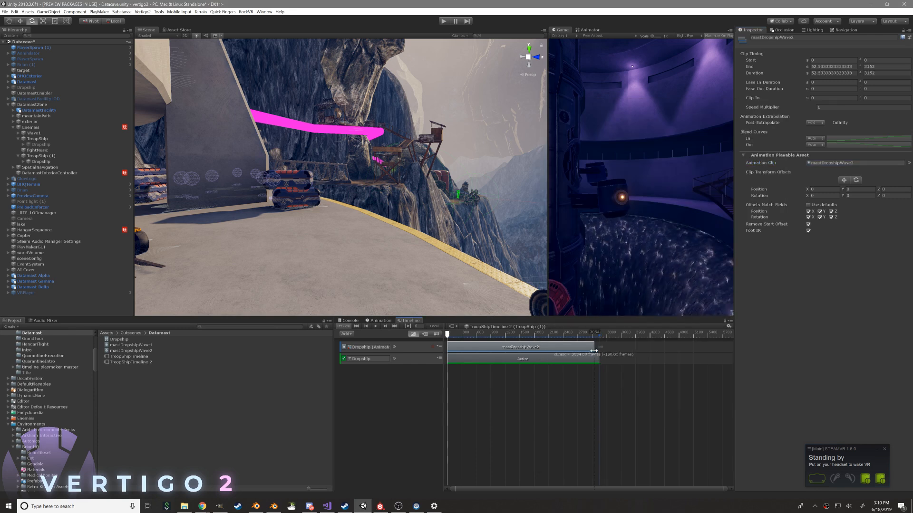
{"action": "left_click_drag", "start_coordinate": [598, 358], "coordinate": [587, 364]}
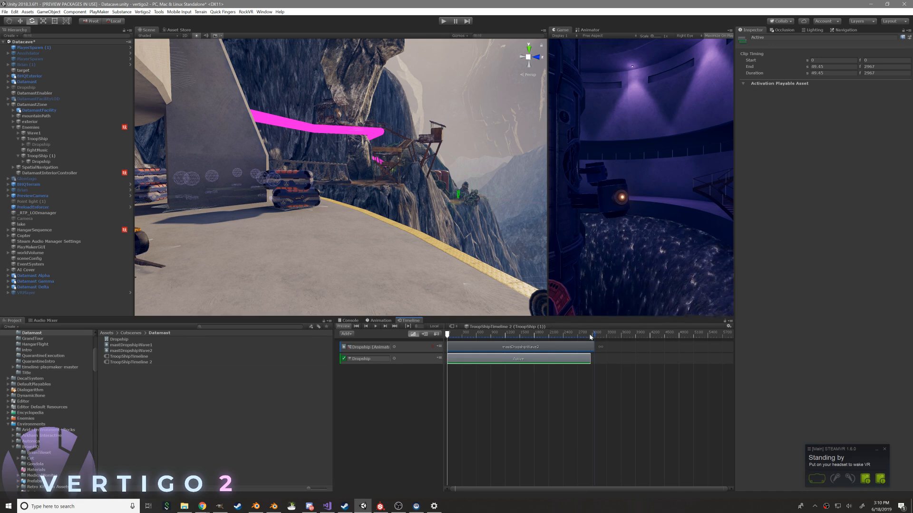
Scrub through TroopShipTimeline 2 and examine the Dropship's position relative to the Datamast tower and its platform
{"action": "right_click_drag", "start_coordinate": [418, 242], "coordinate": [674, 229]}
{"action": "left_click_drag", "start_coordinate": [463, 334], "coordinate": [520, 352]}
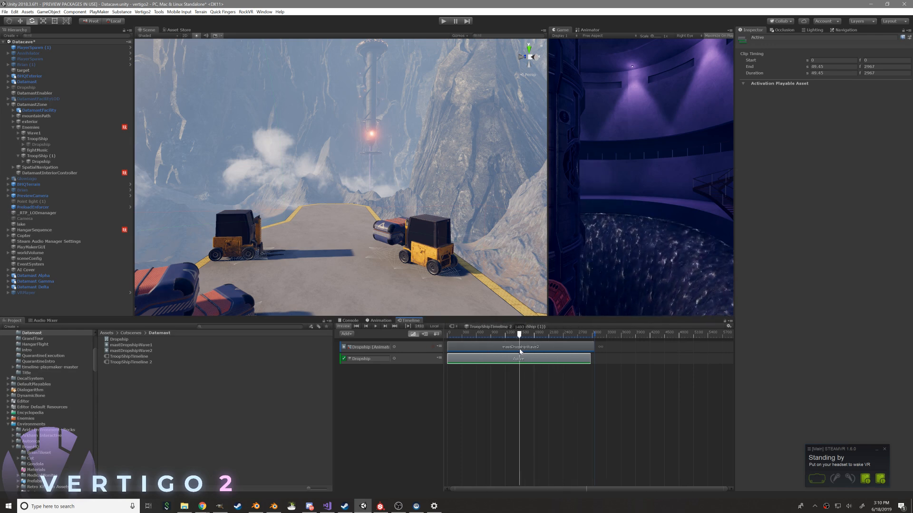
{"action": "double_click", "coordinate": [37, 162]}
{"action": "left_click_drag", "start_coordinate": [299, 186], "coordinate": [224, 190], "text": "alt"}
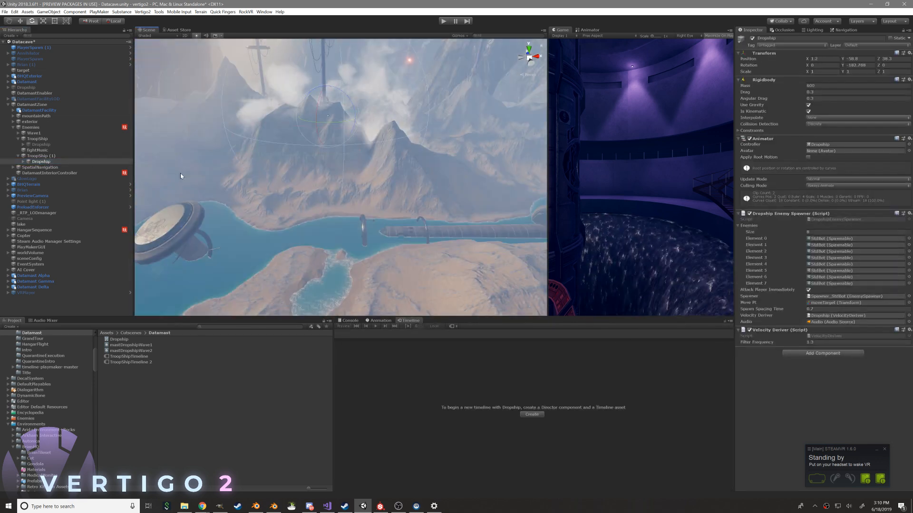
{"action": "left_click", "coordinate": [23, 162]}
{"action": "double_click", "coordinate": [38, 156]}
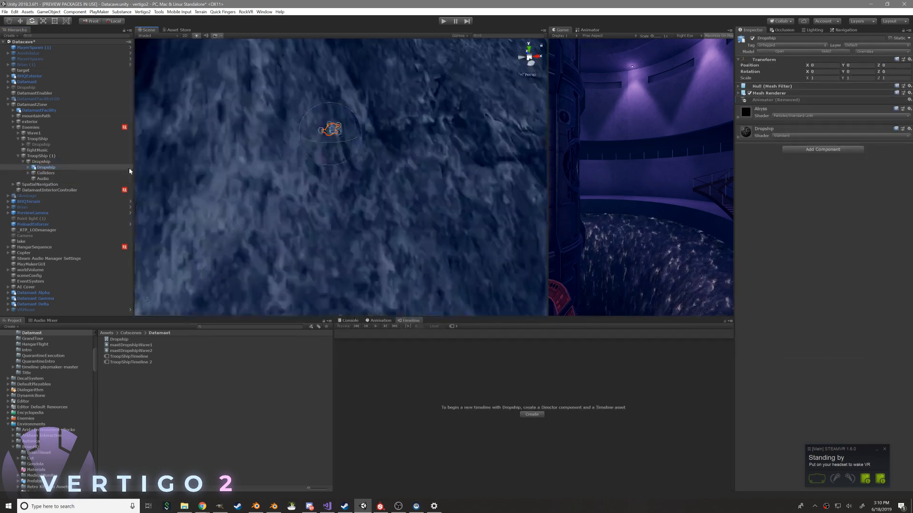
{"action": "left_click_drag", "start_coordinate": [366, 175], "coordinate": [216, 116], "text": "alt"}
{"action": "scroll", "coordinate": [216, 116], "scroll_direction": "down", "scroll_amount": 6}
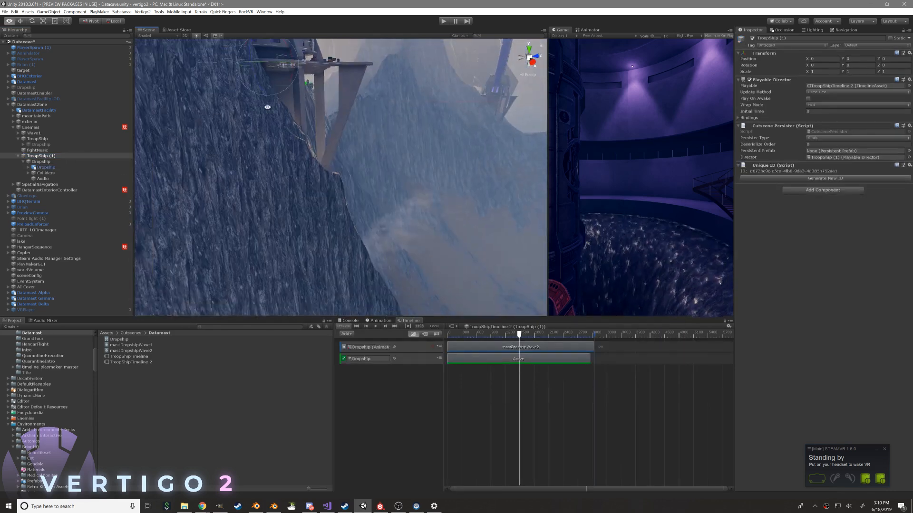
{"action": "left_click_drag", "start_coordinate": [423, 167], "coordinate": [546, 289], "text": "alt"}
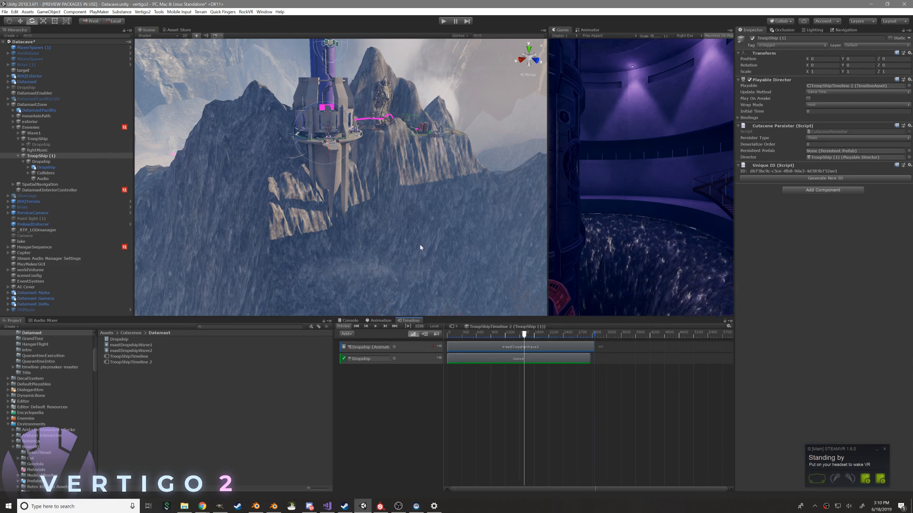
{"action": "middle_click_drag", "start_coordinate": [456, 156], "coordinate": [469, 248]}
{"action": "left_click_drag", "start_coordinate": [333, 95], "coordinate": [522, 288], "text": "alt"}
{"action": "scroll", "coordinate": [385, 155], "scroll_direction": "up", "scroll_amount": 3}
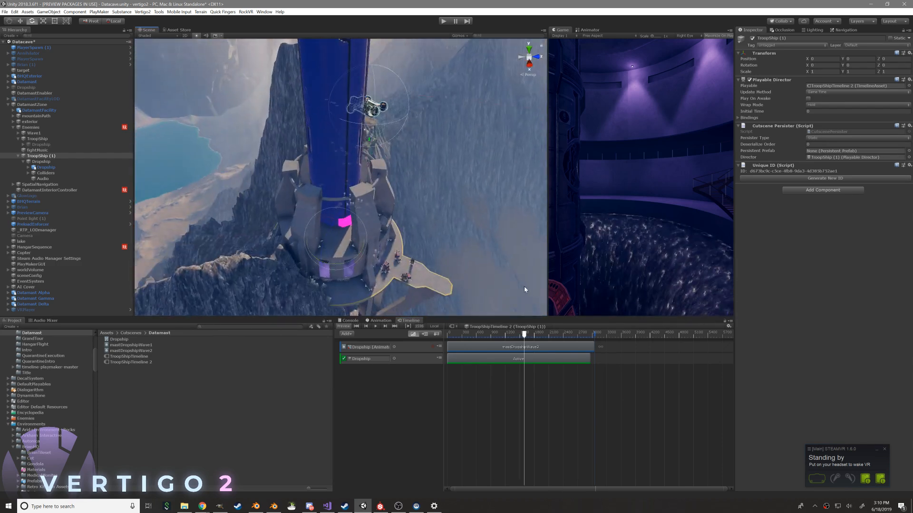
Return the timeline to its start and compare the Dropship's transform with that of its child mesh
{"action": "left_click_drag", "start_coordinate": [508, 340], "coordinate": [447, 355]}
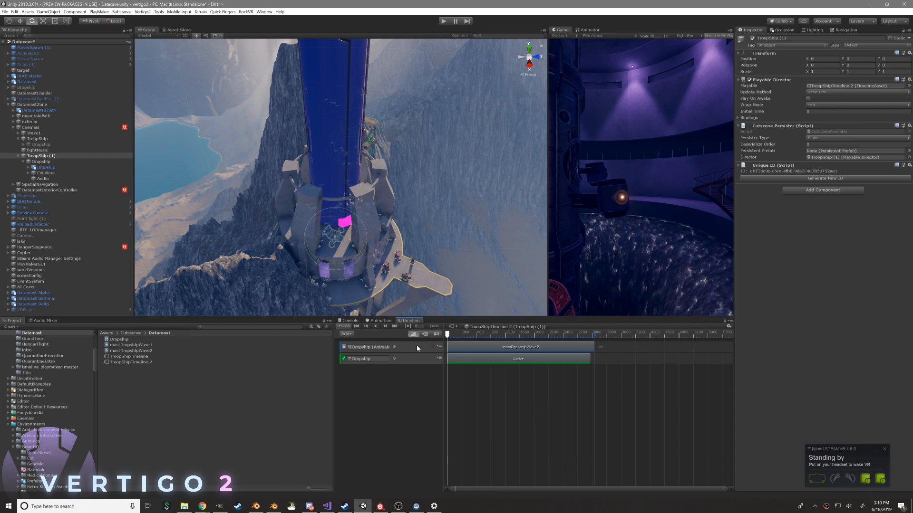
{"action": "left_click", "coordinate": [41, 161]}
{"action": "left_click_drag", "start_coordinate": [338, 250], "coordinate": [299, 227], "text": "alt"}
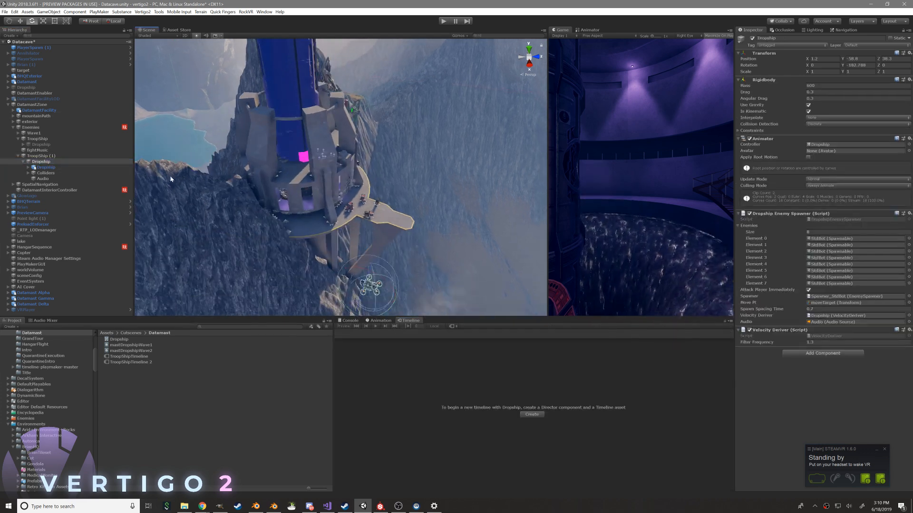
{"action": "left_click", "coordinate": [42, 168]}
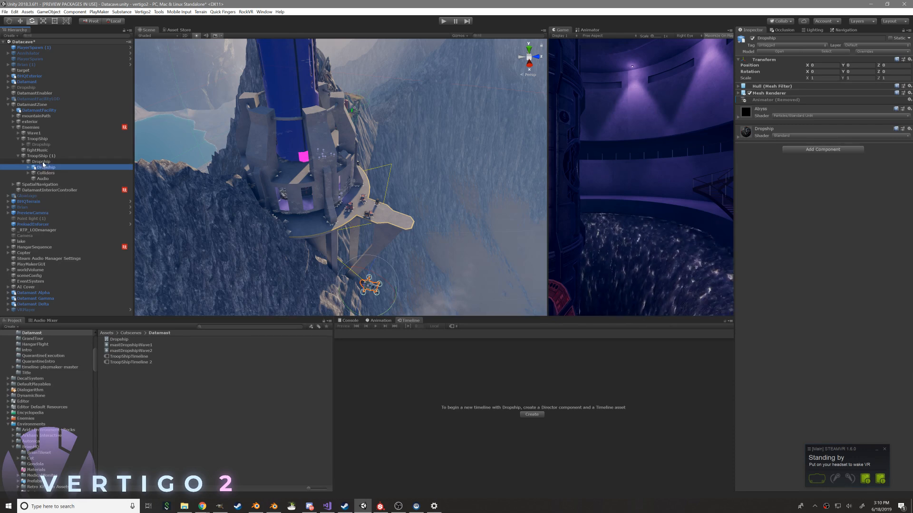
{"action": "left_click", "coordinate": [41, 156]}
Turn off Remove Start Offset on the mastDropshipWave2 clip and preview the Dropship's approach to the platform
{"action": "left_click", "coordinate": [460, 350]}
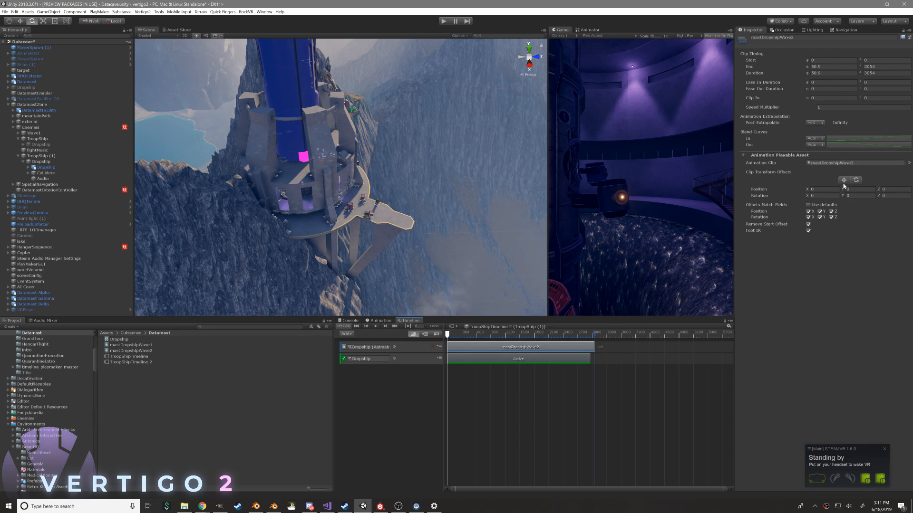
{"action": "left_click", "coordinate": [808, 224]}
{"action": "left_click_drag", "start_coordinate": [451, 337], "coordinate": [505, 341]}
{"action": "right_click_drag", "start_coordinate": [342, 199], "coordinate": [503, 174]}
{"action": "key", "text": "w"}
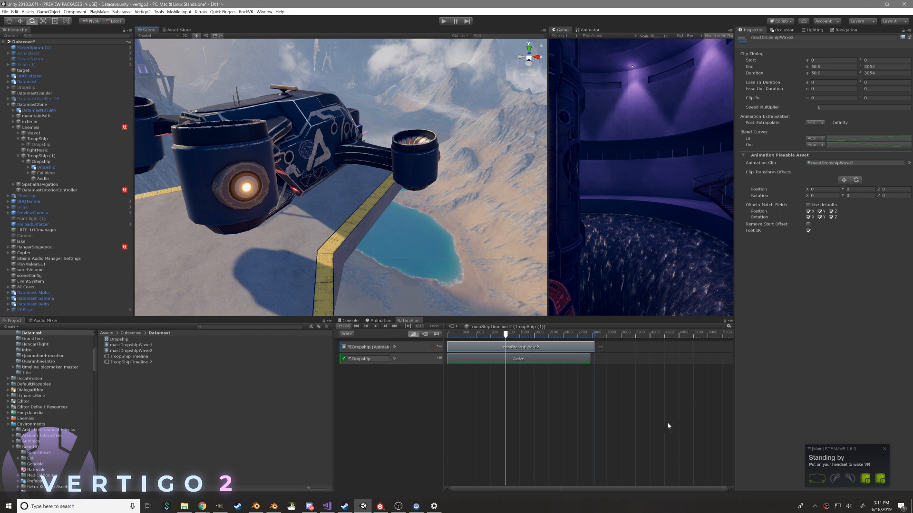
Examine the platform's forklifts and crates with the NavMesh around them, and preview the Dropship hovering over the platform edge
{"action": "right_click_drag", "start_coordinate": [514, 235], "coordinate": [369, 238]}
{"action": "key", "text": "w"}
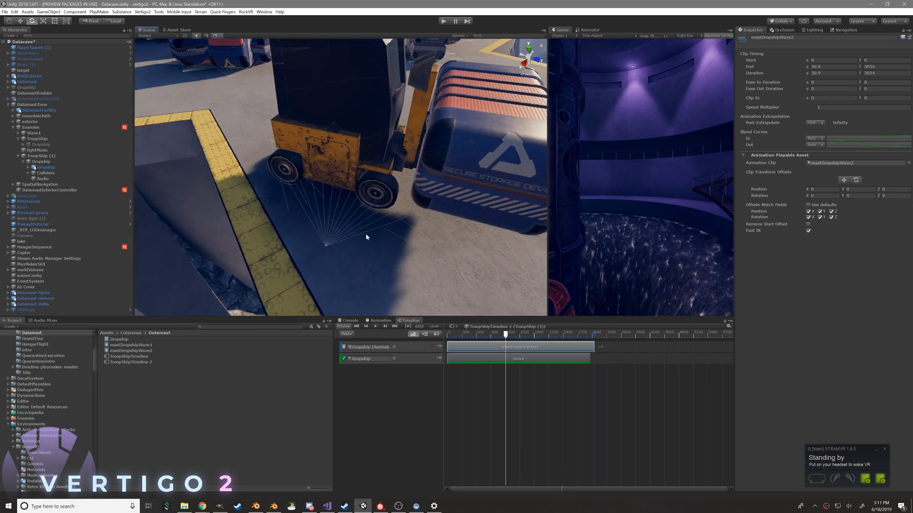
{"action": "right_click_drag", "start_coordinate": [300, 223], "coordinate": [341, 178]}
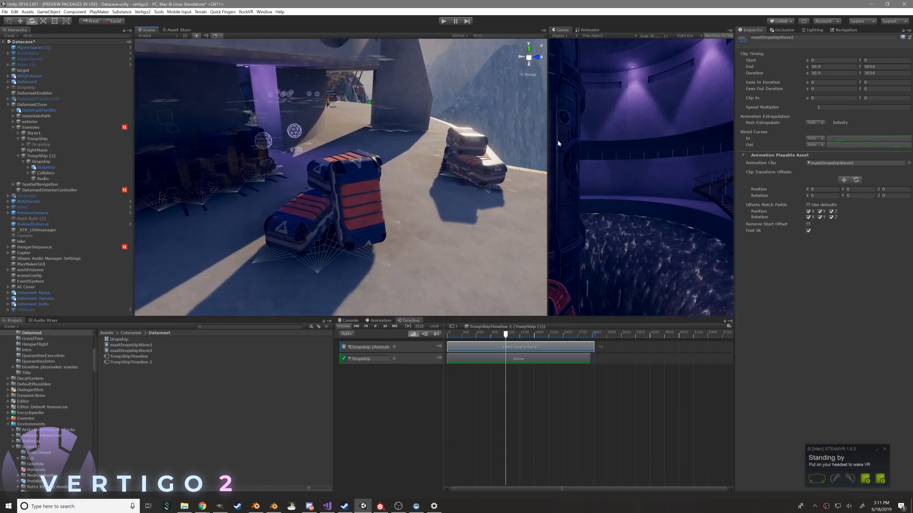
{"action": "left_click", "coordinate": [839, 31]}
{"action": "right_click_drag", "start_coordinate": [330, 224], "coordinate": [381, 247]}
{"action": "right_click_drag", "start_coordinate": [323, 212], "coordinate": [274, 201]}
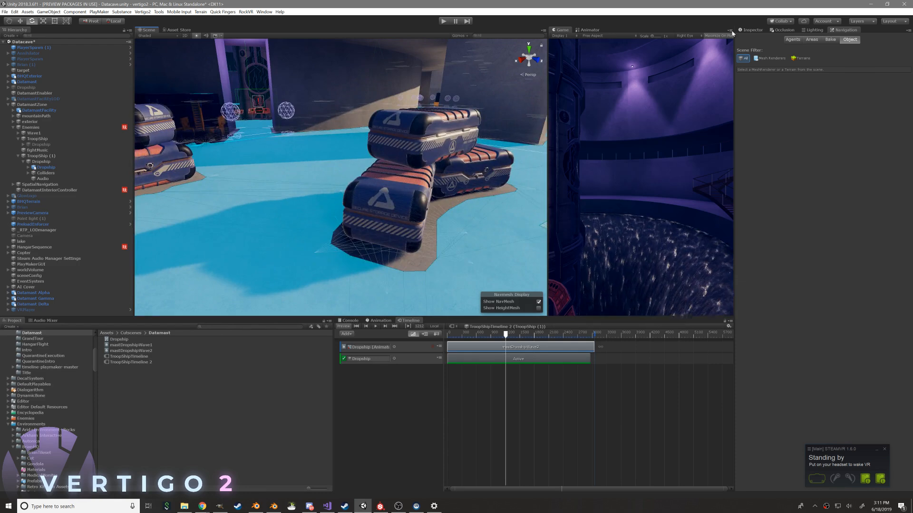
{"action": "left_click", "coordinate": [751, 31]}
{"action": "right_click_drag", "start_coordinate": [410, 182], "coordinate": [324, 202]}
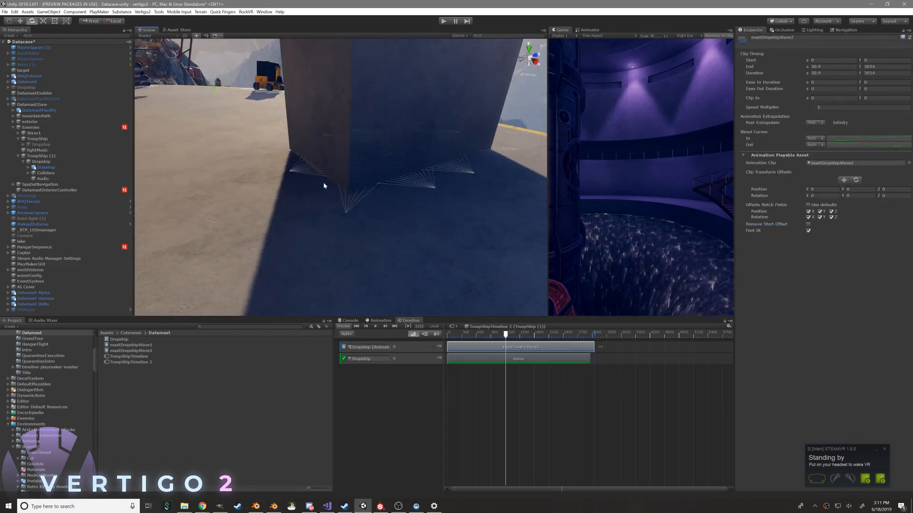
{"action": "mouse_move", "coordinate": [397, 196]}
{"action": "right_mouse_down"}
{"action": "mouse_move", "coordinate": [458, 190]}
{"action": "mouse_move", "coordinate": [311, 175]}
{"action": "mouse_move", "coordinate": [311, 163]}
{"action": "mouse_move", "coordinate": [315, 185]}
{"action": "mouse_move", "coordinate": [246, 153]}
{"action": "mouse_move", "coordinate": [381, 138]}
{"action": "mouse_move", "coordinate": [288, 144]}
{"action": "mouse_move", "coordinate": [376, 174]}
{"action": "mouse_move", "coordinate": [385, 209]}
{"action": "right_mouse_up"}
{"action": "left_click_drag", "start_coordinate": [510, 335], "coordinate": [533, 335]}
{"action": "right_click_drag", "start_coordinate": [480, 268], "coordinate": [353, 282]}
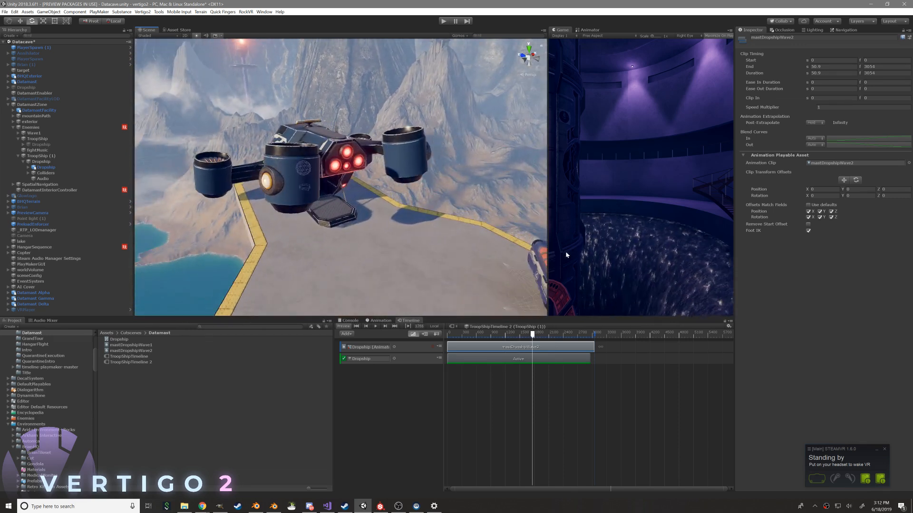
Assign StdBot_SMG to most of the Dropship Enemy Spawner's enemies, including Elements 1, 2, 3 and 6, and save the scene
{"action": "left_click", "coordinate": [43, 173]}
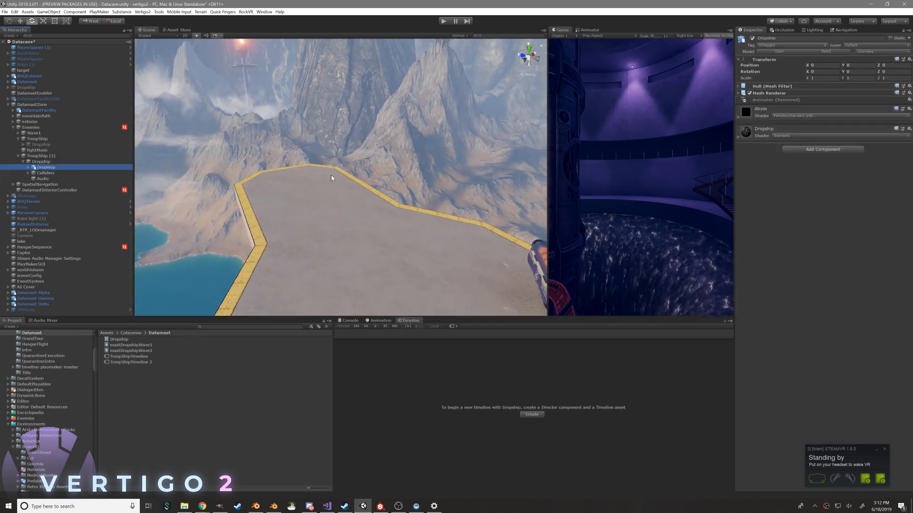
{"action": "left_click", "coordinate": [95, 162]}
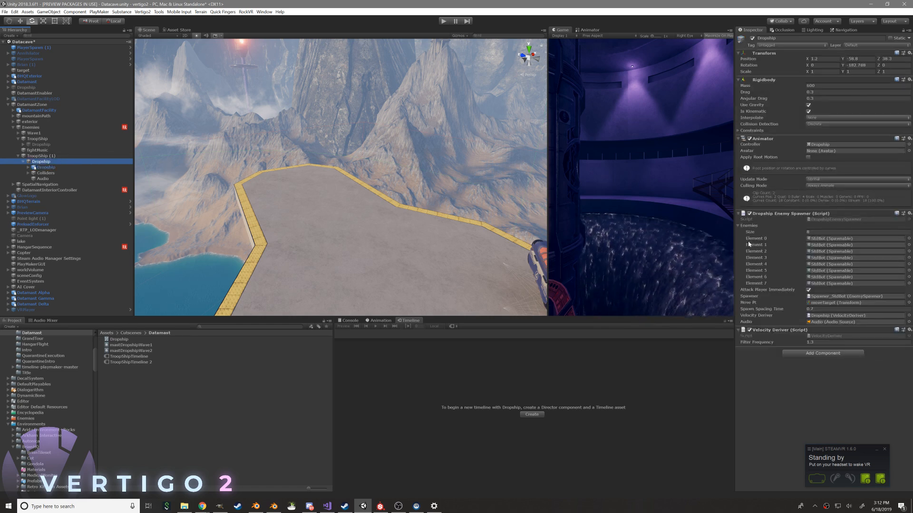
{"action": "left_click_drag", "start_coordinate": [737, 229], "coordinate": [690, 230]}
{"action": "left_click", "coordinate": [810, 239]}
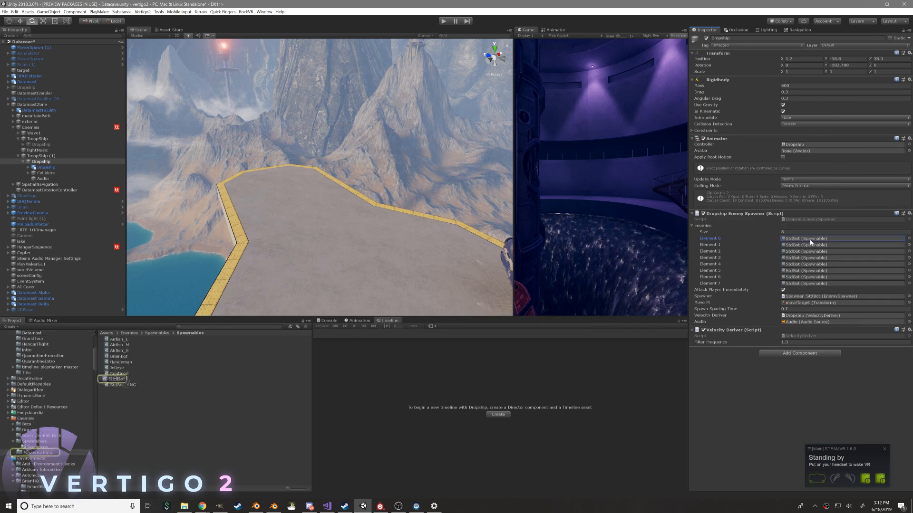
{"action": "left_click_drag", "start_coordinate": [131, 386], "coordinate": [808, 245]}
{"action": "left_click_drag", "start_coordinate": [135, 386], "coordinate": [808, 251]}
{"action": "left_click_drag", "start_coordinate": [125, 385], "coordinate": [801, 257]}
{"action": "left_click_drag", "start_coordinate": [122, 385], "coordinate": [792, 280]}
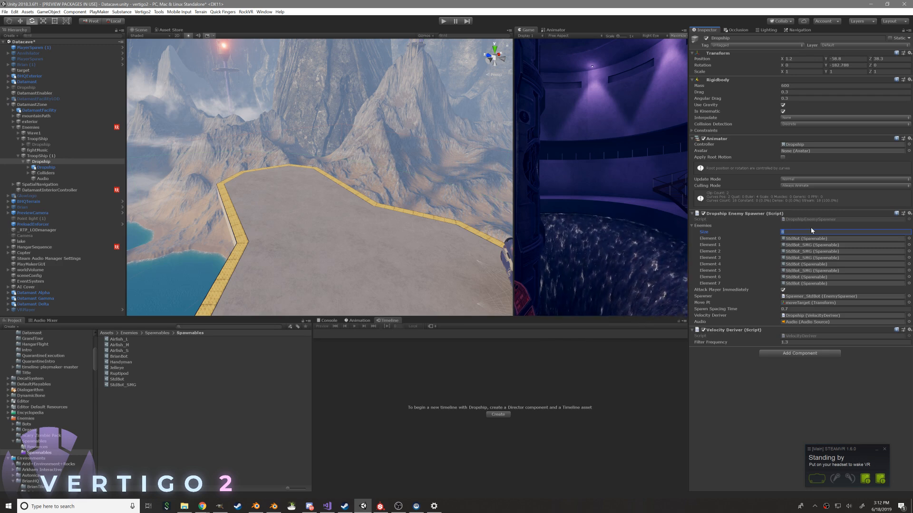
{"action": "left_click_drag", "start_coordinate": [156, 386], "coordinate": [817, 277]}
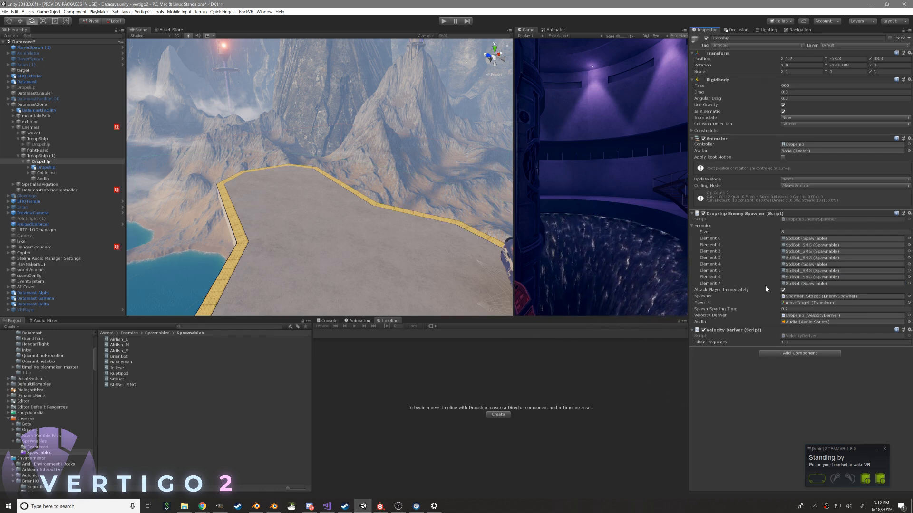
{"action": "key", "text": "ctrl+s"}
Look through the child objects of DatamastZone and search the scene hierarchy for "fightm"
{"action": "scroll", "coordinate": [176, 194], "scroll_direction": "down", "scroll_amount": 3}
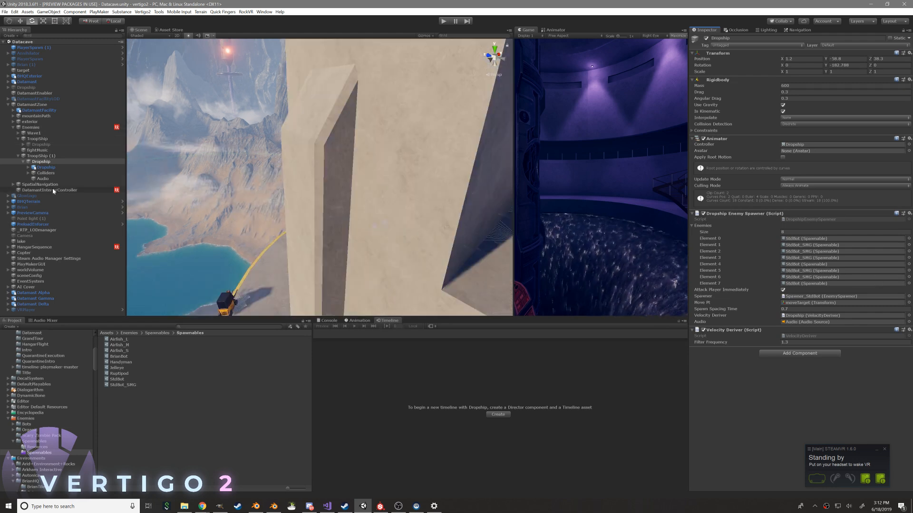
{"action": "left_click", "coordinate": [18, 134]}
{"action": "left_click", "coordinate": [18, 134]}
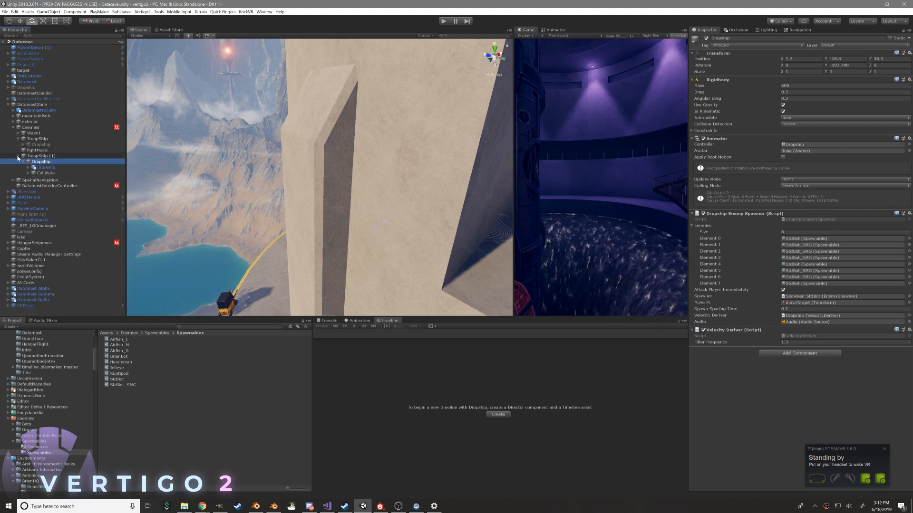
{"action": "left_click", "coordinate": [13, 185]}
{"action": "left_click", "coordinate": [13, 185]}
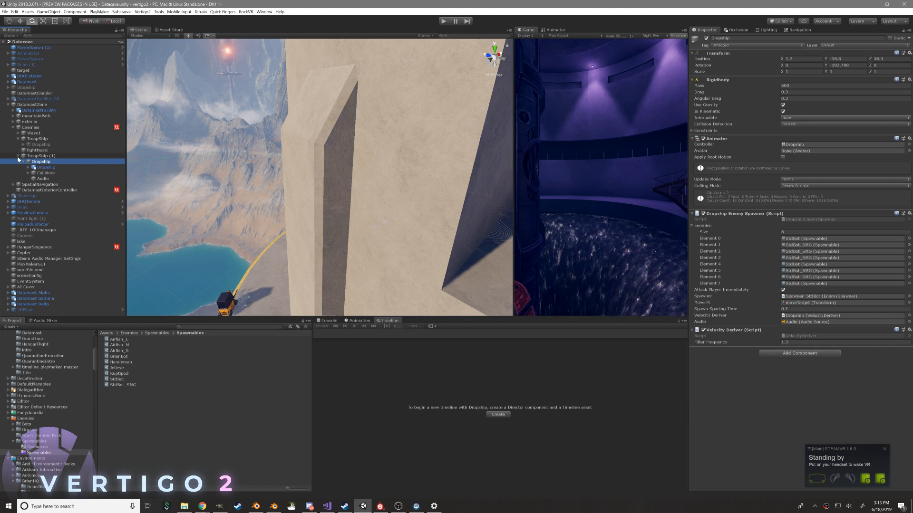
{"action": "left_click", "coordinate": [13, 122]}
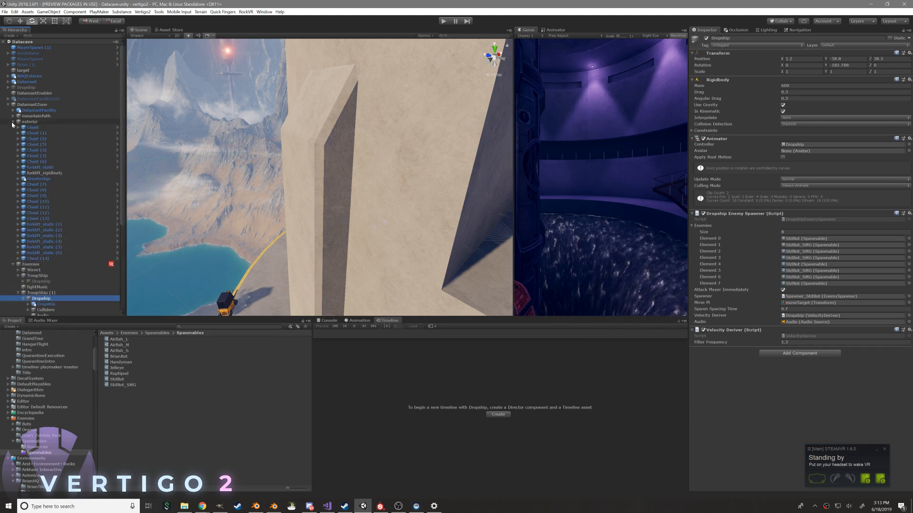
{"action": "left_click", "coordinate": [13, 122]}
{"action": "left_click", "coordinate": [13, 110]}
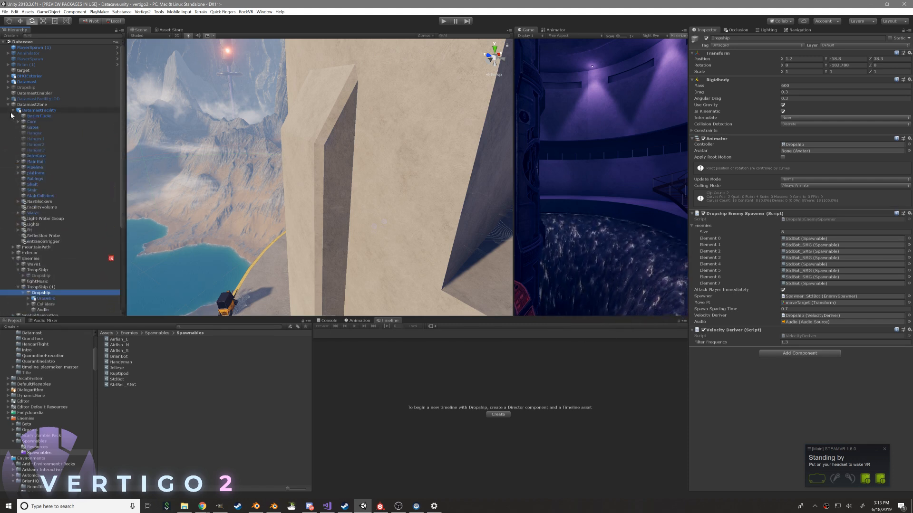
{"action": "left_click", "coordinate": [12, 111]}
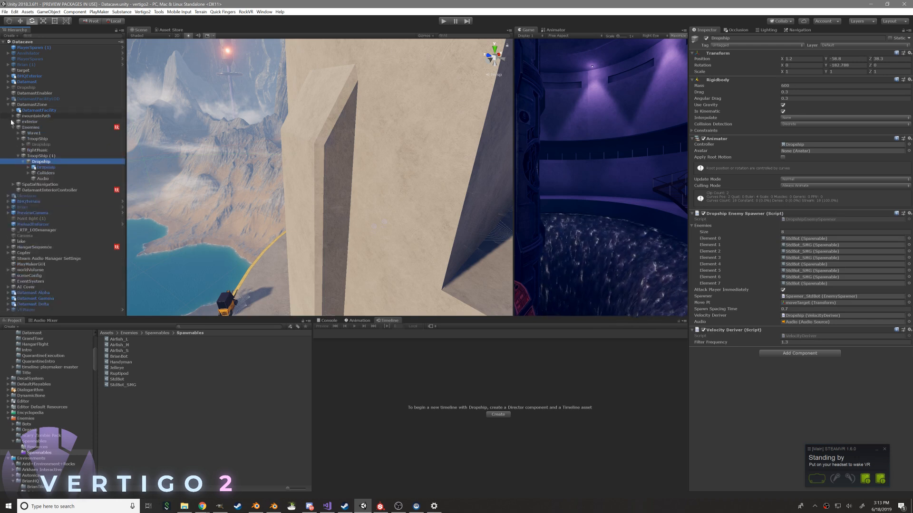
{"action": "left_click", "coordinate": [48, 36]}
{"action": "type", "text": "fightm"}
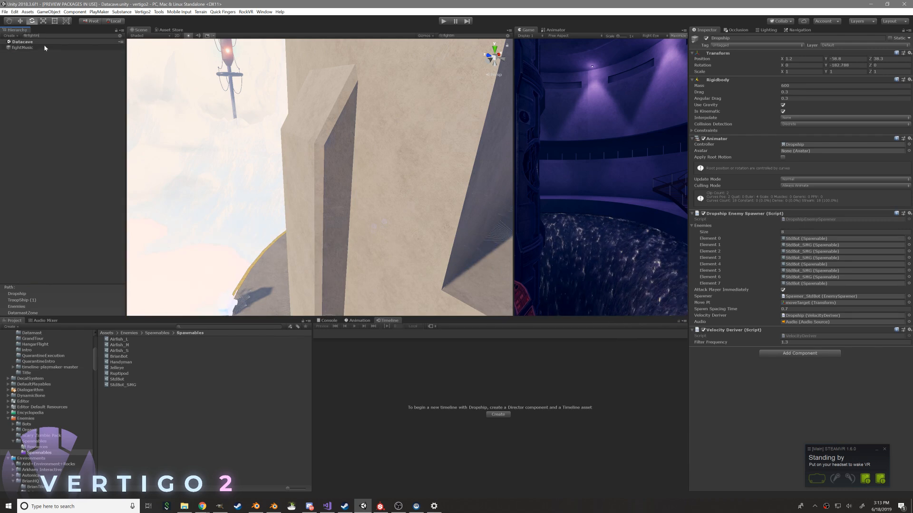
Move the fightMusic object out of the first TroopShip so it sits directly under Enemies
{"action": "left_click", "coordinate": [45, 48]}
{"action": "left_click", "coordinate": [120, 36]}
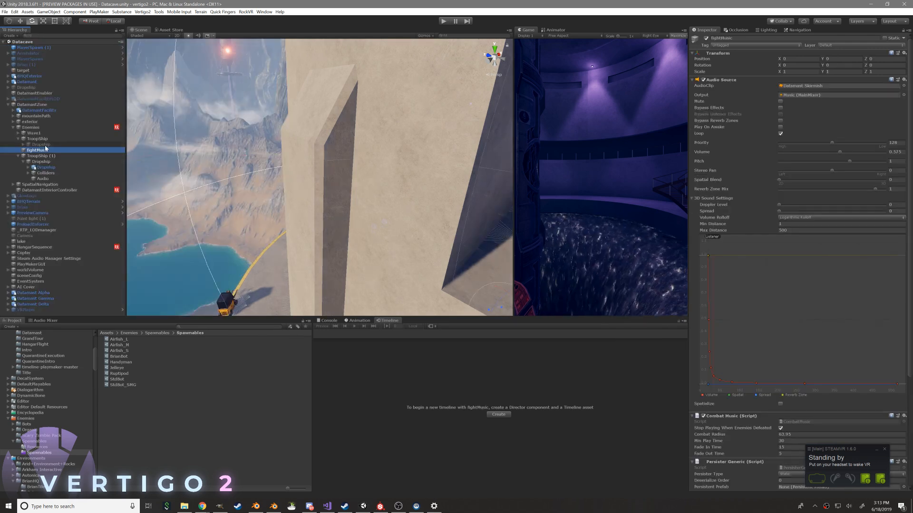
{"action": "left_click_drag", "start_coordinate": [41, 151], "coordinate": [33, 127]}
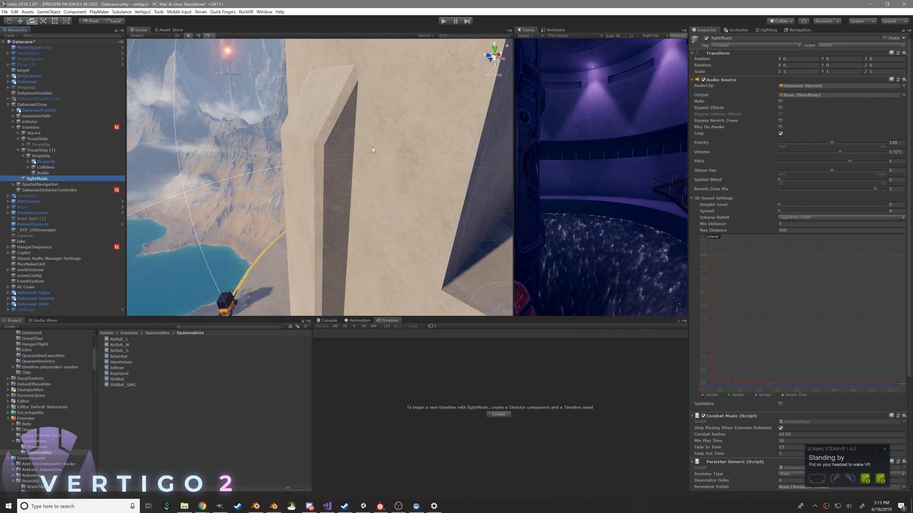
Collapse fightMusic's Audio Source and Persister Generic components and open its CombatMusic script in Visual Studio
{"action": "left_click", "coordinate": [715, 81]}
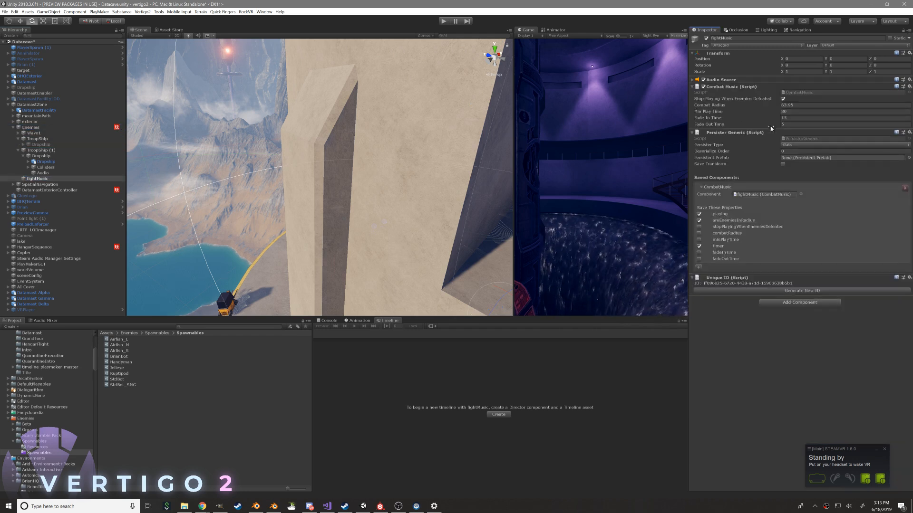
{"action": "left_click", "coordinate": [828, 133]}
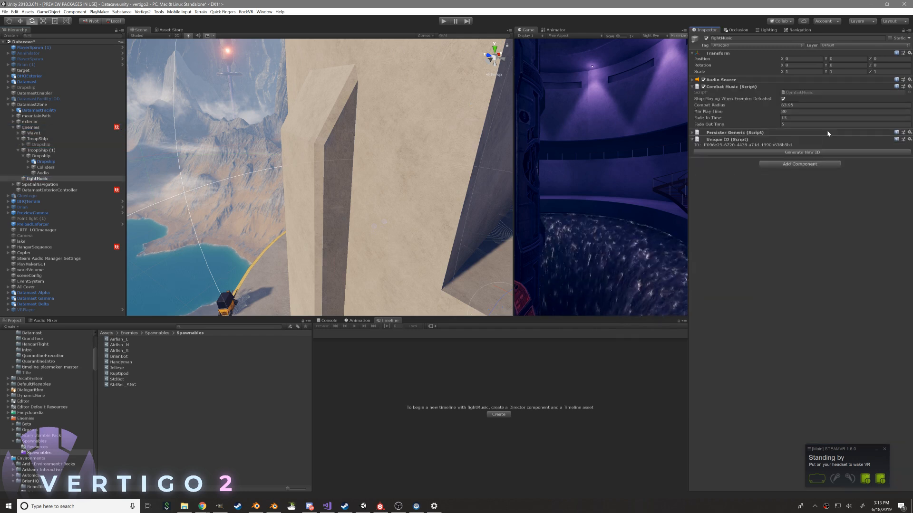
{"action": "left_click", "coordinate": [822, 91]}
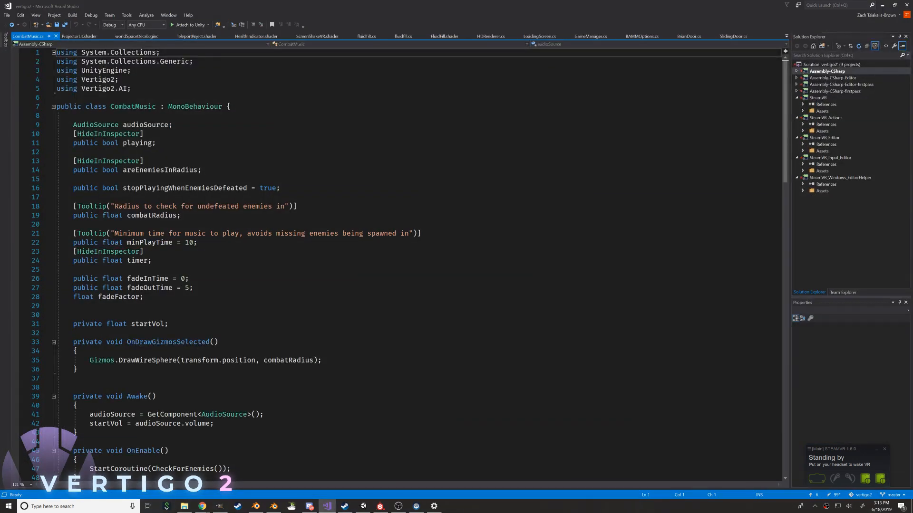
{"action": "left_click", "coordinate": [144, 134]}
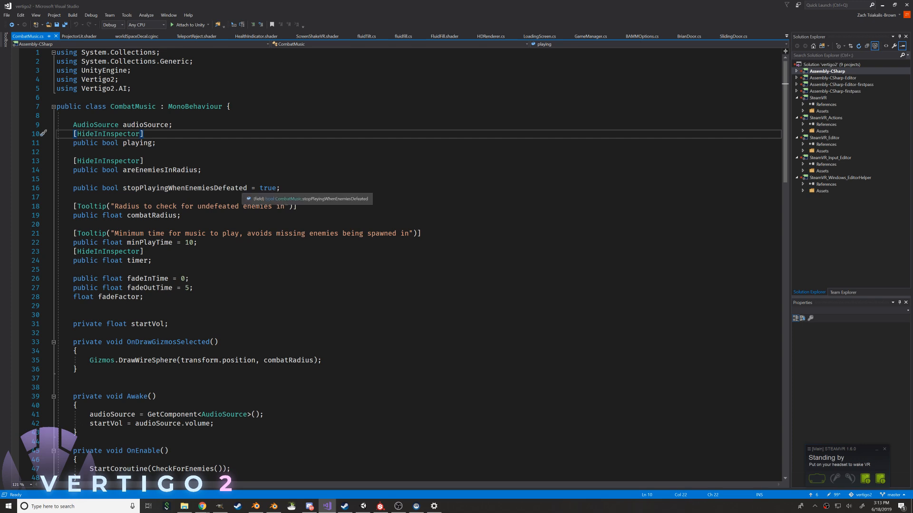
Remove the extra blank line between the fadeFactor and startVol declarations in CombatMusic
{"action": "scroll", "coordinate": [178, 171], "scroll_direction": "down", "scroll_amount": 2}
{"action": "scroll", "coordinate": [178, 171], "scroll_direction": "up", "scroll_amount": 2}
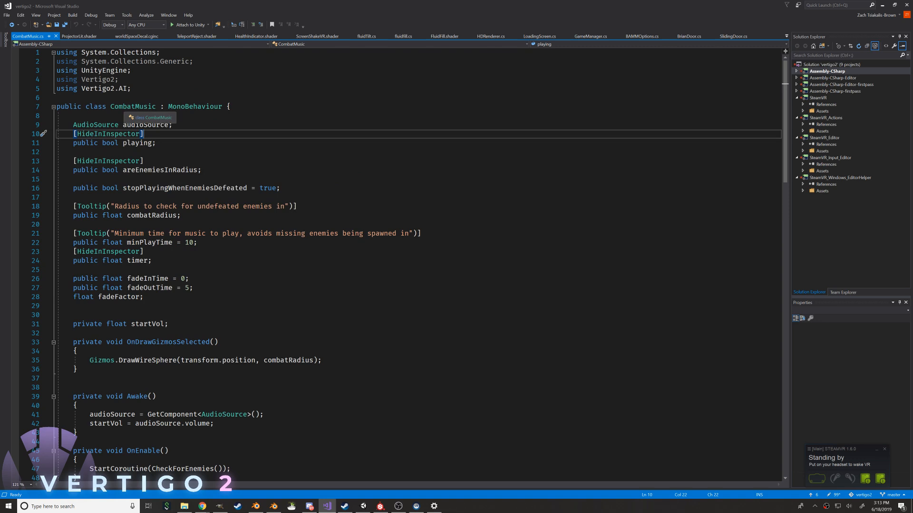
{"action": "left_click", "coordinate": [73, 152]}
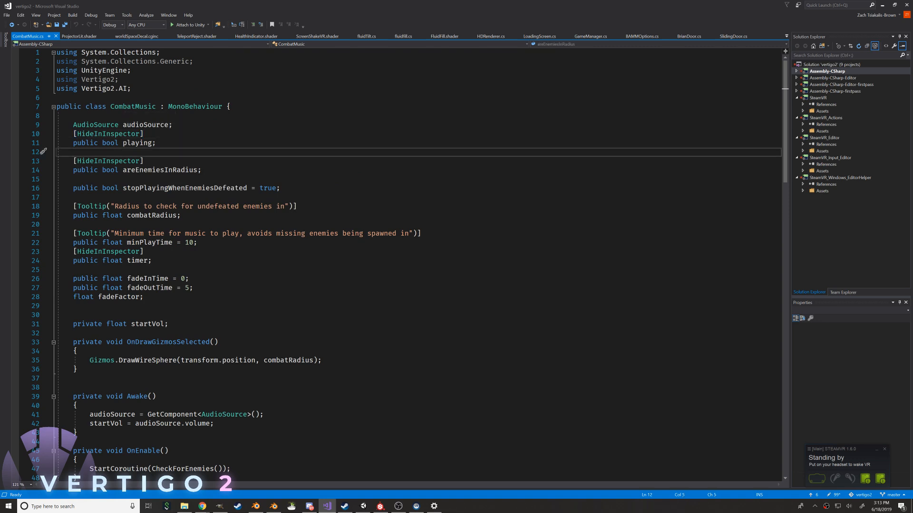
{"action": "scroll", "coordinate": [409, 265], "scroll_direction": "down", "scroll_amount": 3}
{"action": "scroll", "coordinate": [409, 265], "scroll_direction": "down", "scroll_amount": 2}
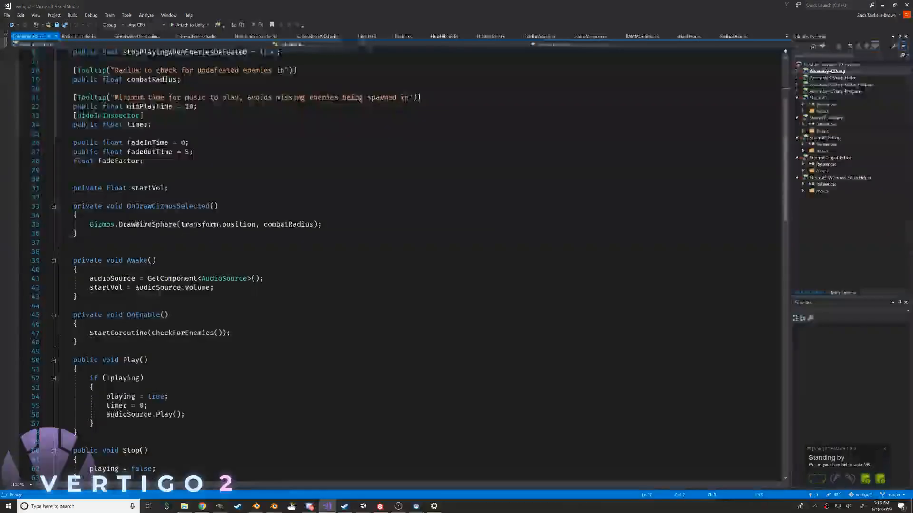
{"action": "left_click", "coordinate": [73, 179]}
{"action": "key", "text": "shift+Up"}
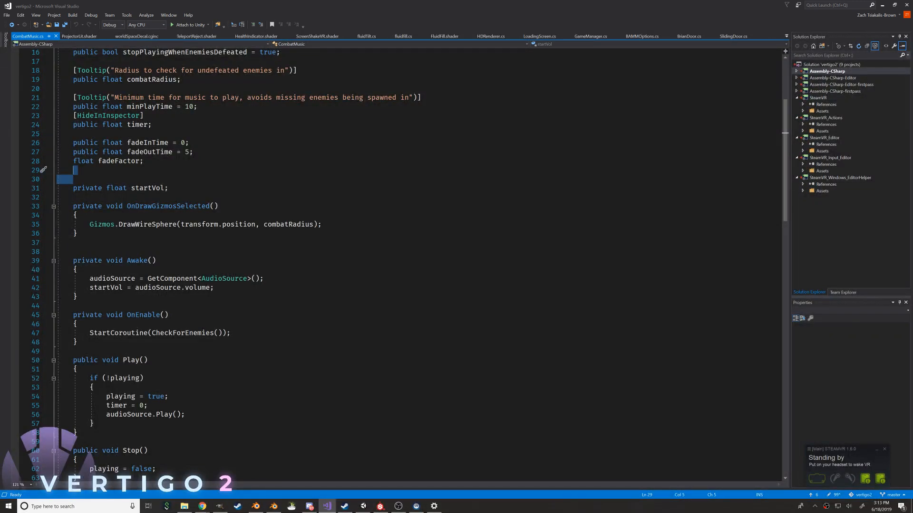
{"action": "key", "text": "Delete"}
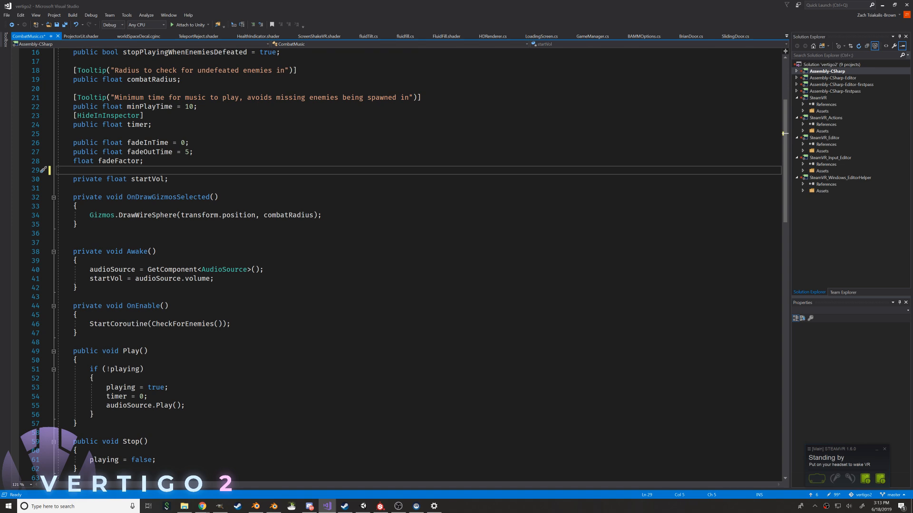
Examine the CombatMusic script's playback, fading and CheckForEnemies code and its field declarations
{"action": "scroll", "coordinate": [409, 265], "scroll_direction": "down", "scroll_amount": 2}
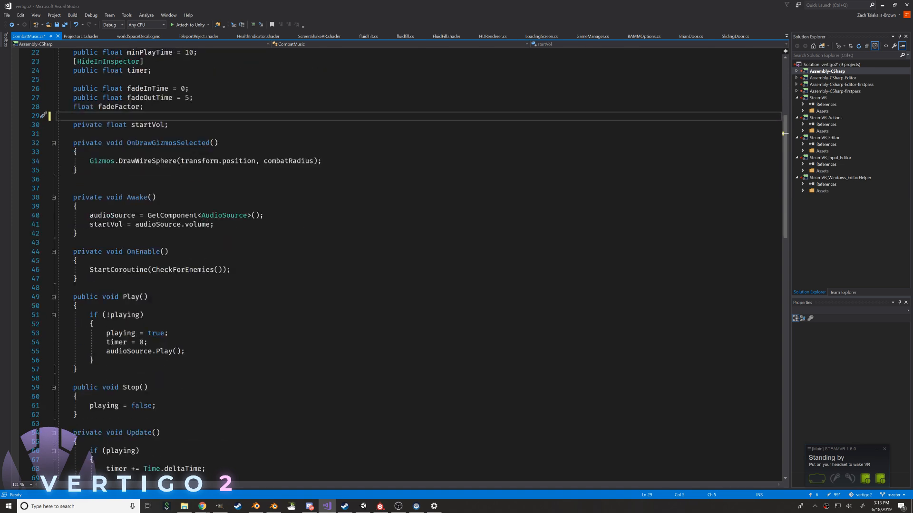
{"action": "scroll", "coordinate": [409, 265], "scroll_direction": "up", "scroll_amount": 1}
{"action": "left_click", "coordinate": [74, 206]}
{"action": "scroll", "coordinate": [408, 265], "scroll_direction": "down", "scroll_amount": 19}
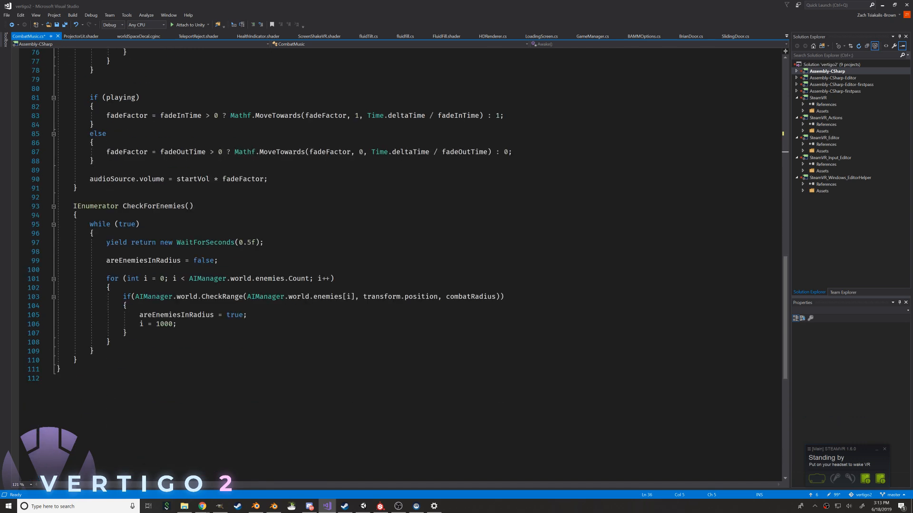
{"action": "scroll", "coordinate": [409, 266], "scroll_direction": "up", "scroll_amount": 20}
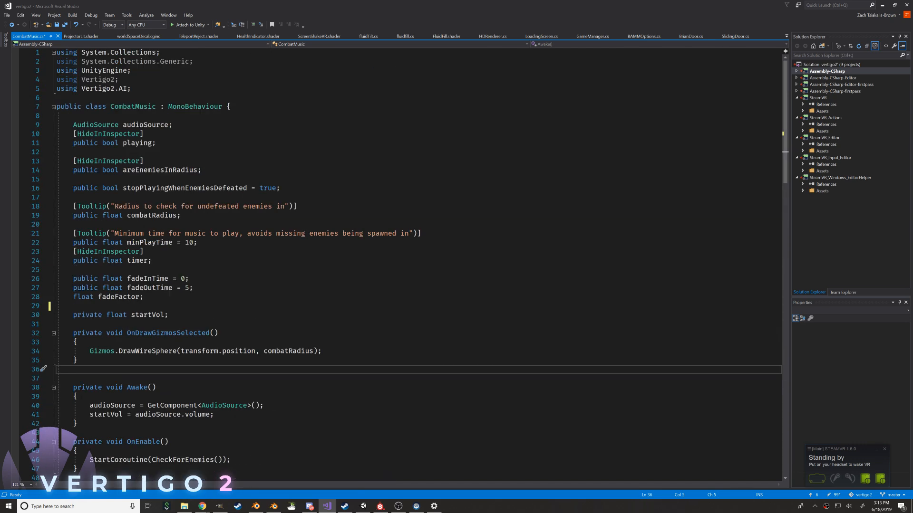
{"action": "left_click", "coordinate": [143, 297]}
{"action": "left_click", "coordinate": [73, 306]}
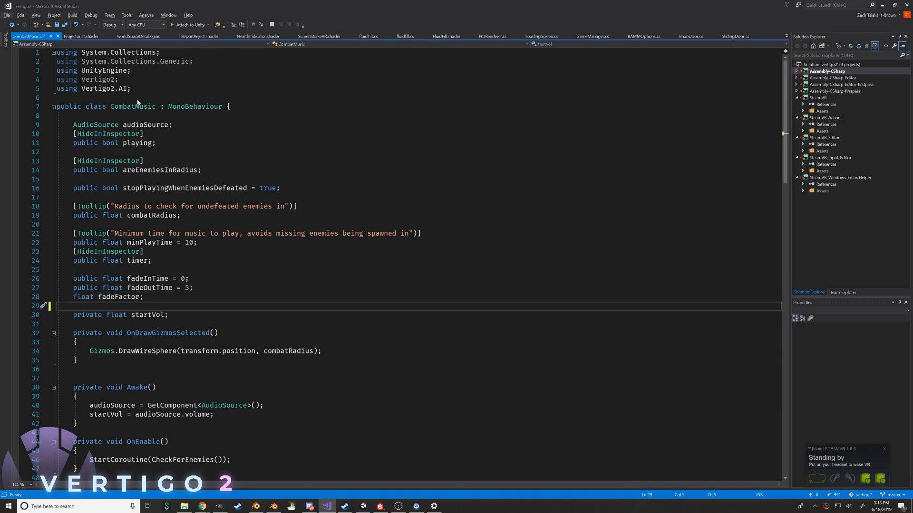
Switch to Unity, widen the Project browser, and collapse the Cutscenes and Enemies folders
{"action": "key", "text": "alt+Tab"}
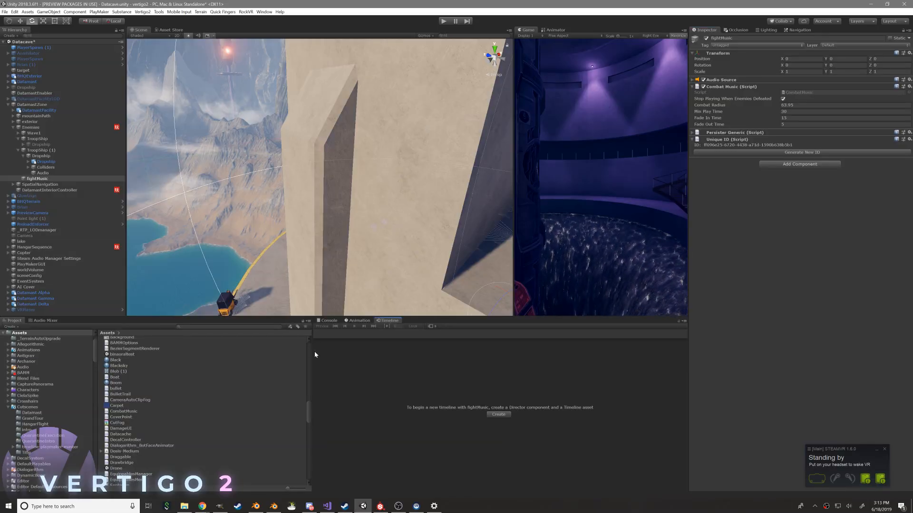
{"action": "left_click_drag", "start_coordinate": [309, 352], "coordinate": [485, 352]}
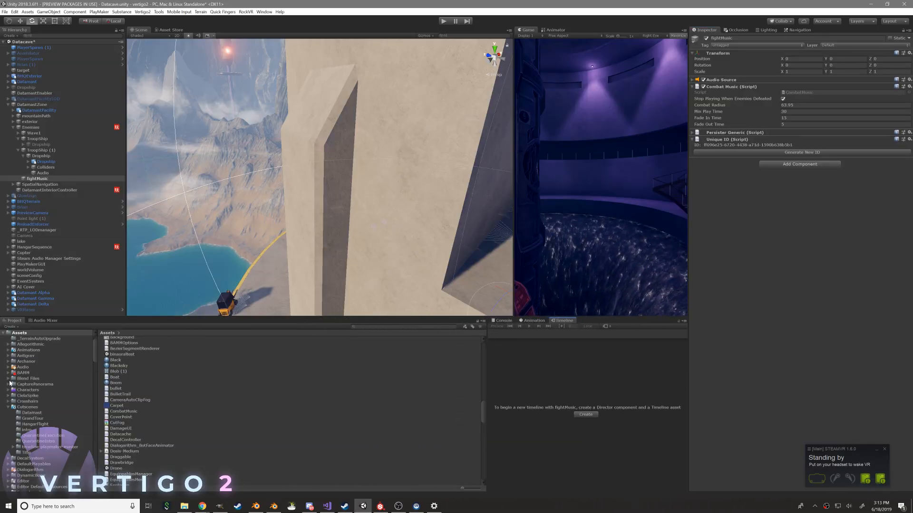
{"action": "left_click", "coordinate": [8, 407]}
{"action": "scroll", "coordinate": [7, 400], "scroll_direction": "down", "scroll_amount": 2}
{"action": "left_click", "coordinate": [14, 409]}
{"action": "left_click", "coordinate": [8, 410]}
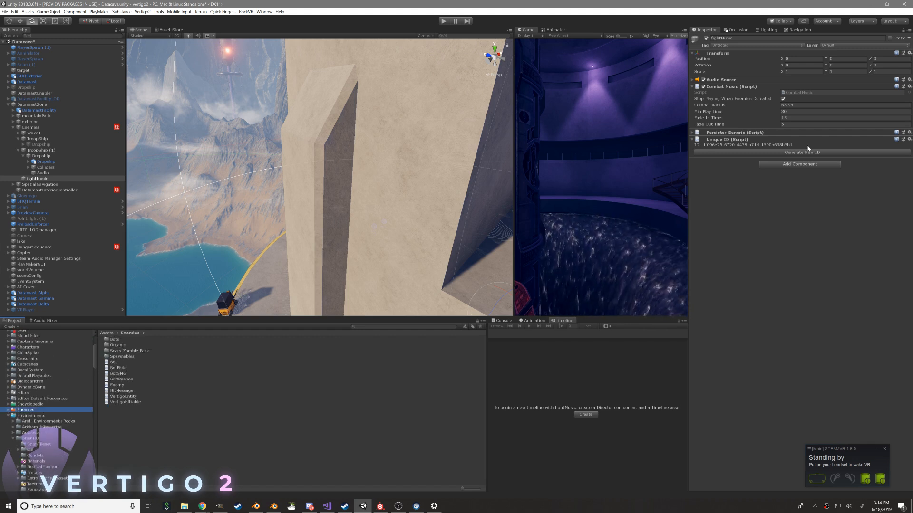
Create a C# script named CombatAnalyzer in the Assets folder that holds CombatMusic
{"action": "left_click", "coordinate": [792, 92]}
{"action": "right_click", "coordinate": [139, 411]}
{"action": "mouse_move", "coordinate": [214, 245]}
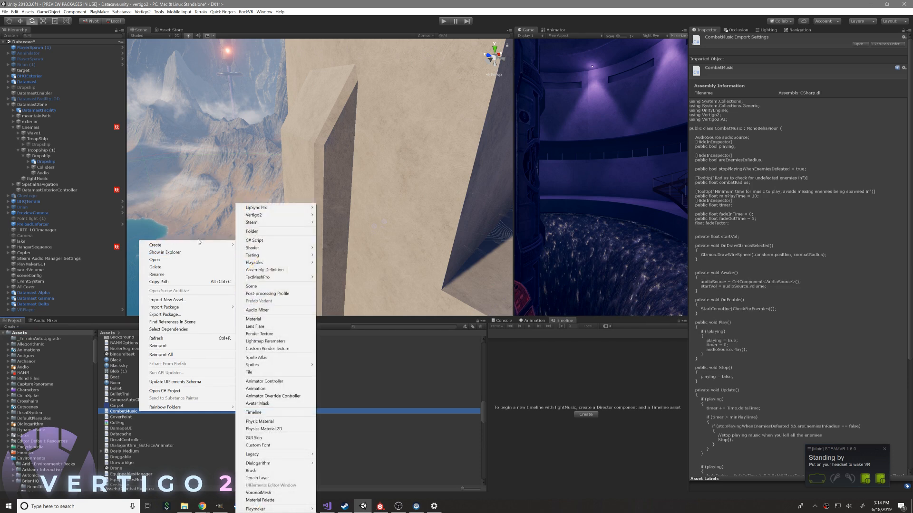
{"action": "left_click", "coordinate": [273, 241]}
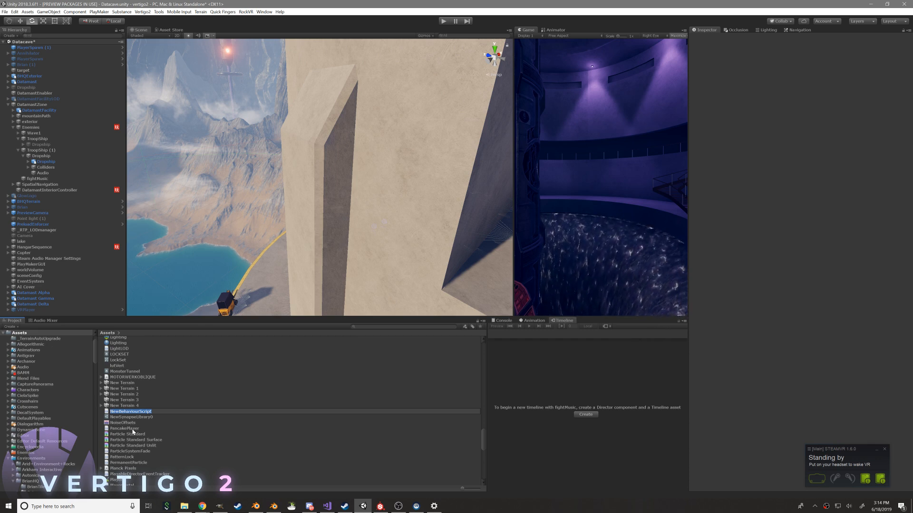
{"action": "type", "text": "CombatAnalyzer"}
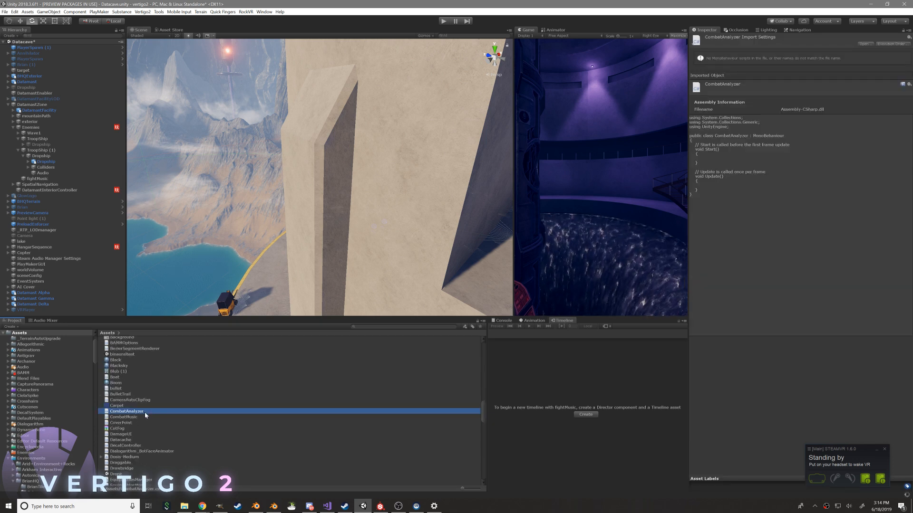
Open the CombatAnalyzer script, delete its default Start and Update methods with their comments, and save
{"action": "double_click", "coordinate": [142, 412]}
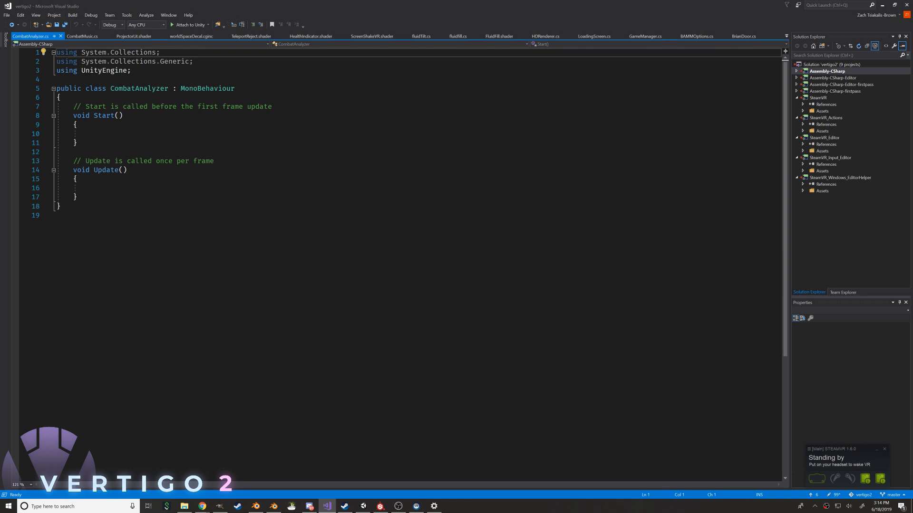
{"action": "left_click_drag", "start_coordinate": [77, 197], "coordinate": [73, 106]}
{"action": "key", "text": "Delete"}
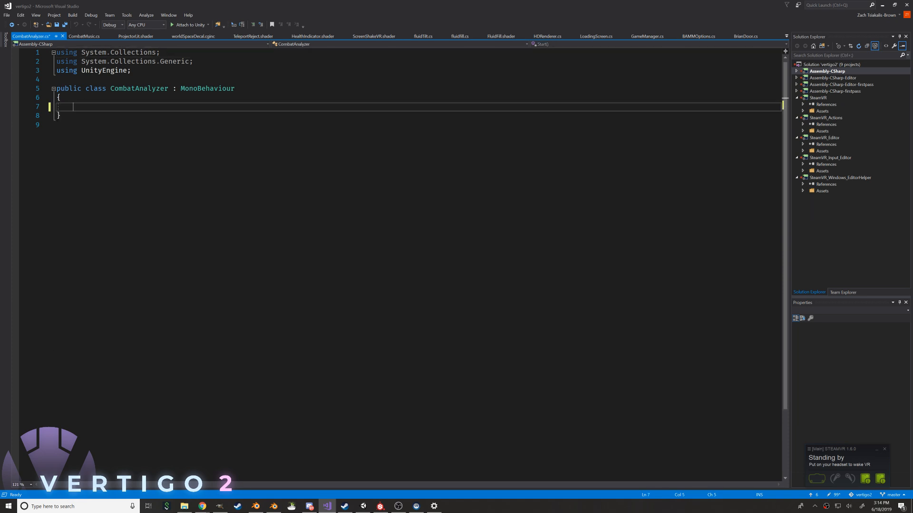
{"action": "key", "text": "ctrl+s"}
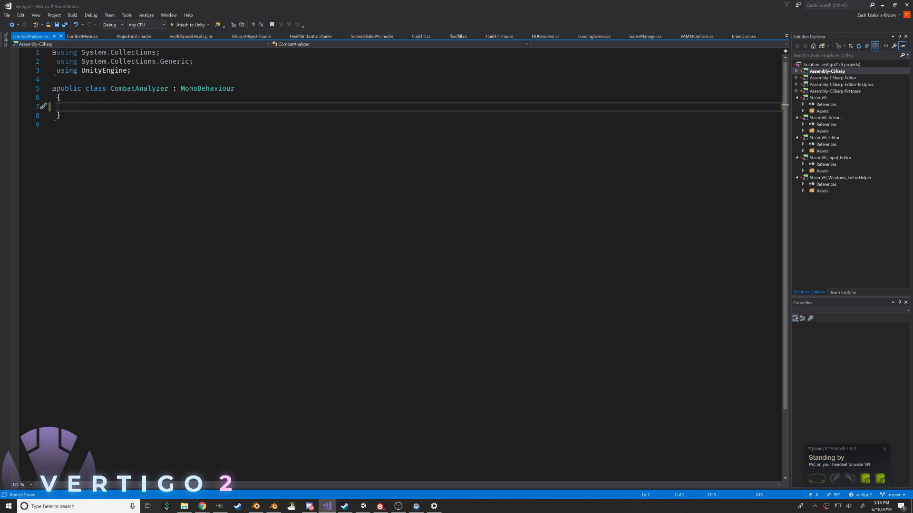
Move the areEnemiesInRadius declaration with its HideInInspector attribute from CombatMusic into the CombatAnalyzer class
{"action": "left_click", "coordinate": [83, 37]}
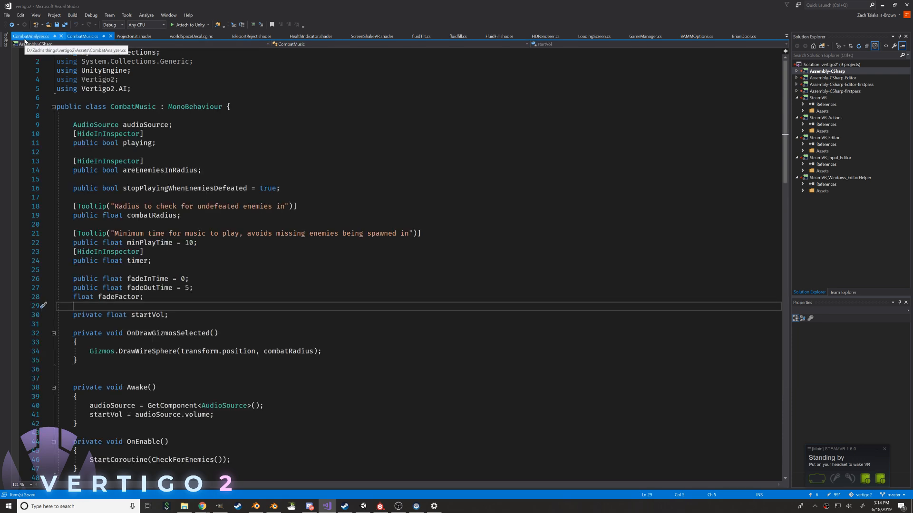
{"action": "left_click", "coordinate": [27, 37]}
{"action": "left_click", "coordinate": [82, 37]}
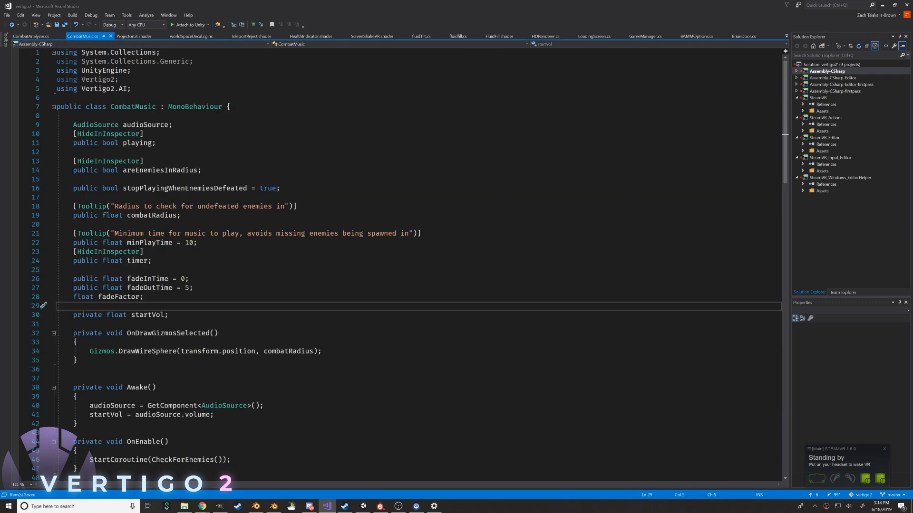
{"action": "left_click", "coordinate": [147, 135]}
{"action": "left_click", "coordinate": [112, 152]}
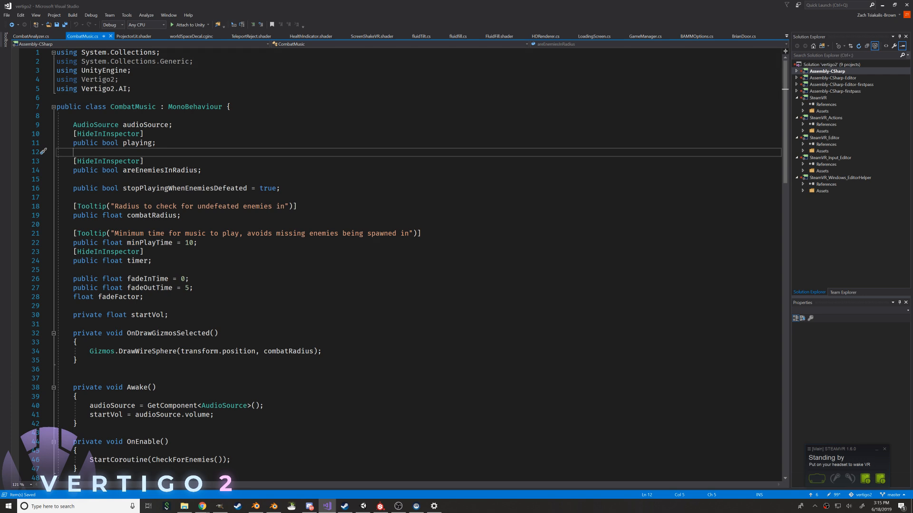
{"action": "left_click_drag", "start_coordinate": [69, 161], "coordinate": [202, 170]}
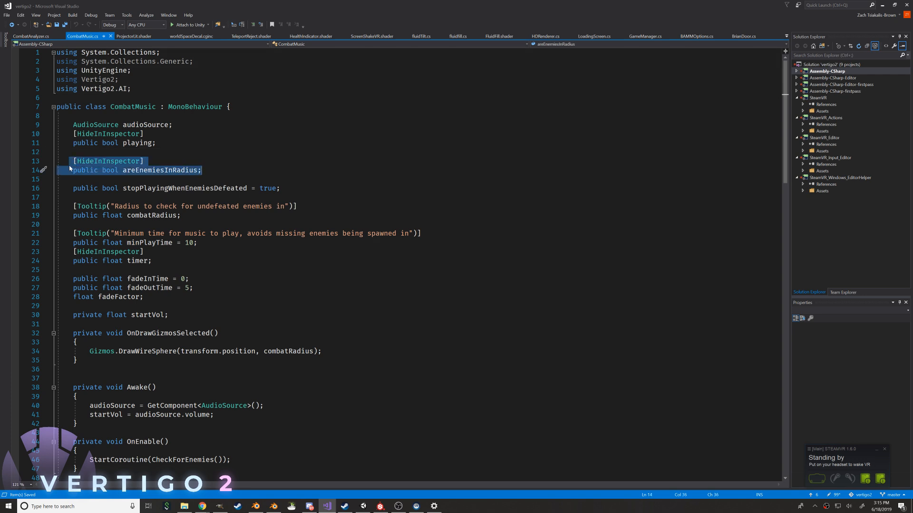
{"action": "key", "text": "ctrl+x"}
{"action": "key", "text": "ctrl+Tab"}
{"action": "key", "text": "ctrl+v"}
{"action": "key", "text": "Return"}
{"action": "key", "text": "Return"}
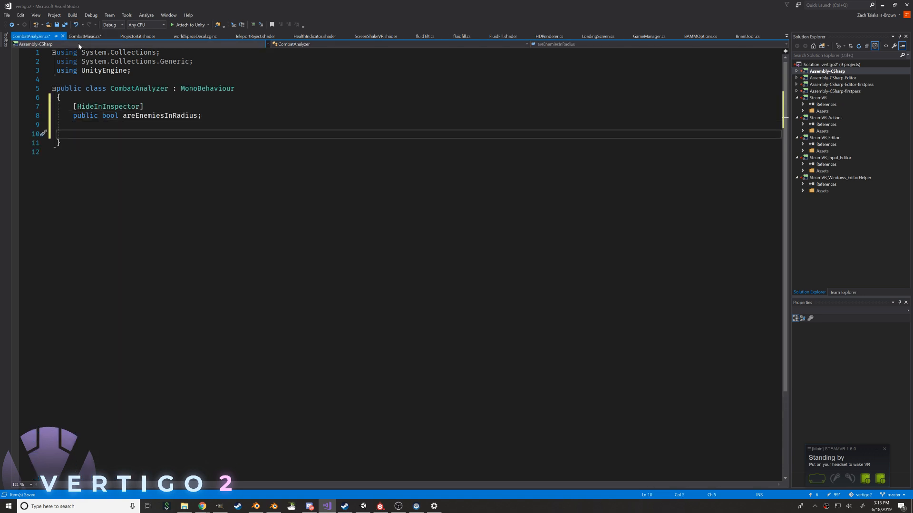
Move the combatRadius field and its Tooltip attribute from CombatMusic to below areEnemiesInRadius in CombatAnalyzer
{"action": "key", "text": "ctrl+Tab"}
{"action": "key", "text": "Down"}
{"action": "key", "text": "Down"}
{"action": "key", "text": "Down"}
{"action": "key", "text": "Down"}
{"action": "key", "text": "shift+Down"}
{"action": "key", "text": "shift+End"}
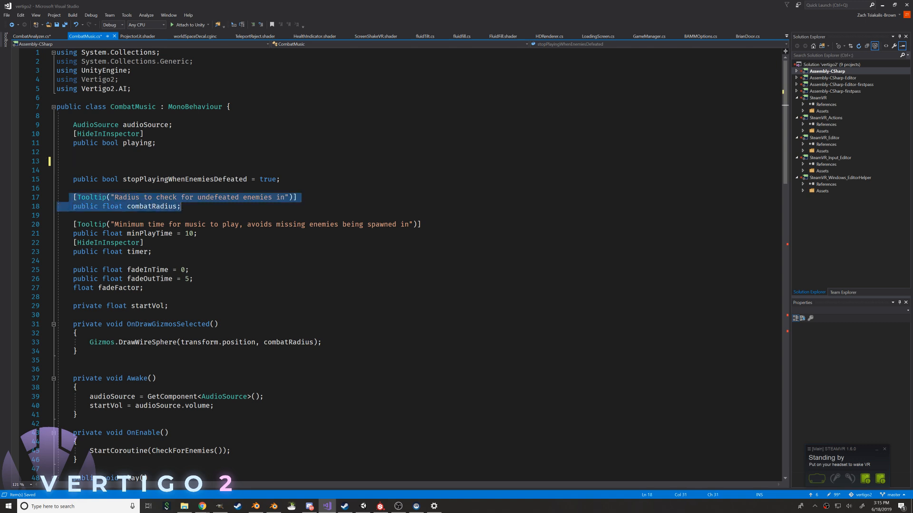
{"action": "key", "text": "ctrl+x"}
{"action": "key", "text": "ctrl+Tab"}
{"action": "key", "text": "ctrl+v"}
Move the OnDrawGizmosSelected method from CombatMusic to below the fields in CombatAnalyzer
{"action": "key", "text": "ctrl+Tab"}
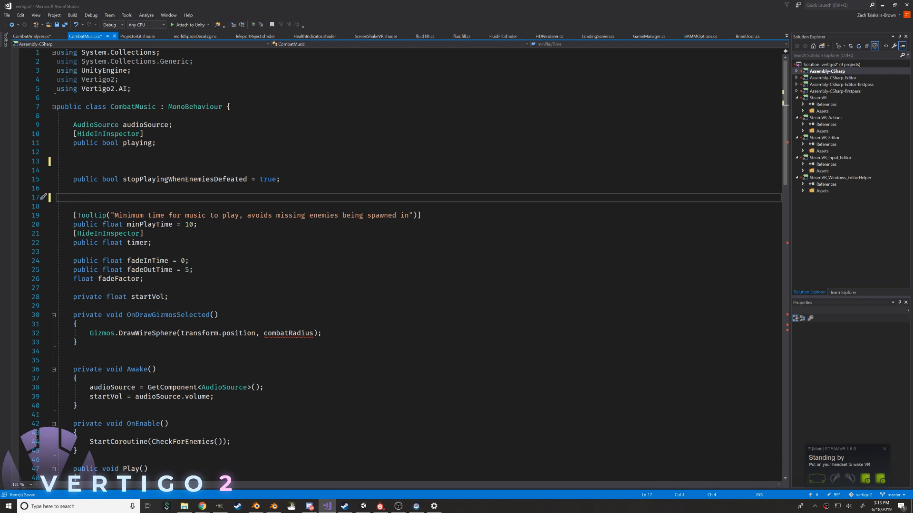
{"action": "key", "text": "Down"}
{"action": "key", "text": "Down"}
{"action": "key", "text": "Down"}
{"action": "key", "text": "Down"}
{"action": "key", "text": "Down"}
{"action": "key", "text": "Down"}
{"action": "key", "text": "Down"}
{"action": "key", "text": "Down"}
{"action": "key", "text": "Down"}
{"action": "key", "text": "Down"}
{"action": "key", "text": "Down"}
{"action": "key", "text": "Down"}
{"action": "key", "text": "shift+Down"}
{"action": "key", "text": "shift+Down"}
{"action": "key", "text": "shift+Down"}
{"action": "key", "text": "shift+Down"}
{"action": "key", "text": "shift+End"}
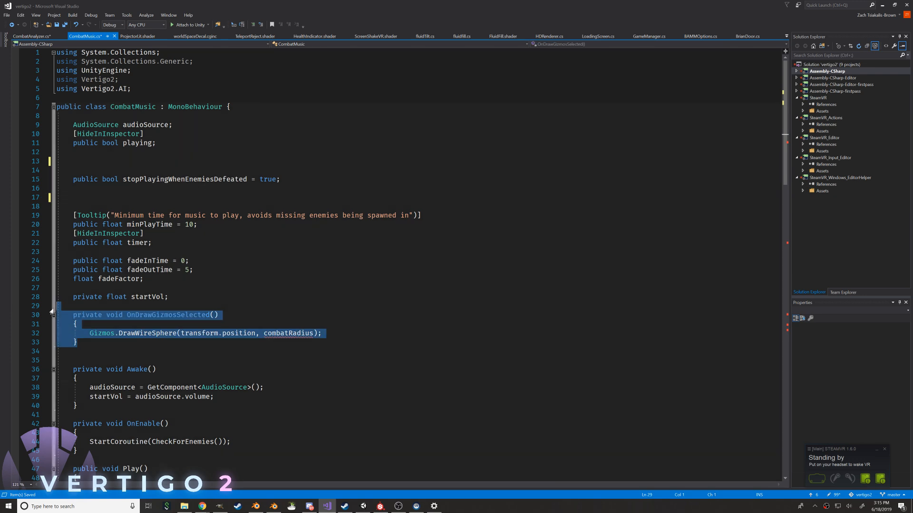
{"action": "key", "text": "ctrl+x"}
{"action": "key", "text": "ctrl+Tab"}
{"action": "key", "text": "Return"}
{"action": "key", "text": "ctrl+v"}
Remove a leftover blank line below the startVol declaration in CombatMusic and save the script
{"action": "left_click", "coordinate": [83, 38]}
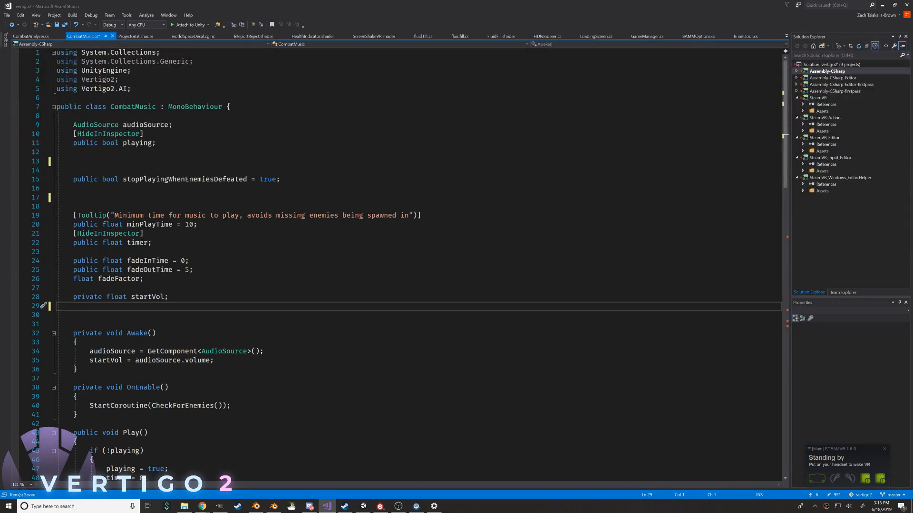
{"action": "scroll", "coordinate": [408, 264], "scroll_direction": "down", "scroll_amount": 3}
{"action": "key", "text": "shift+Left"}
{"action": "key", "text": "BackSpace"}
{"action": "scroll", "coordinate": [409, 264], "scroll_direction": "down", "scroll_amount": 3}
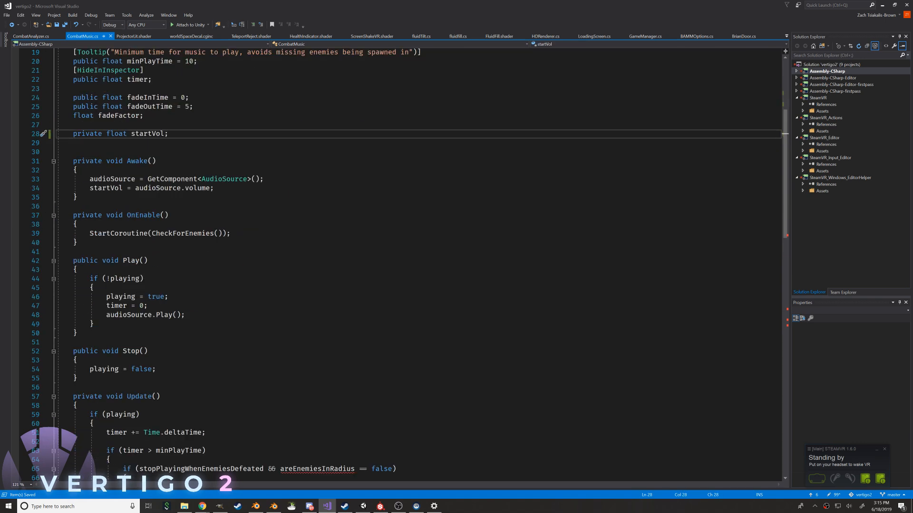
{"action": "scroll", "coordinate": [409, 264], "scroll_direction": "down", "scroll_amount": 5}
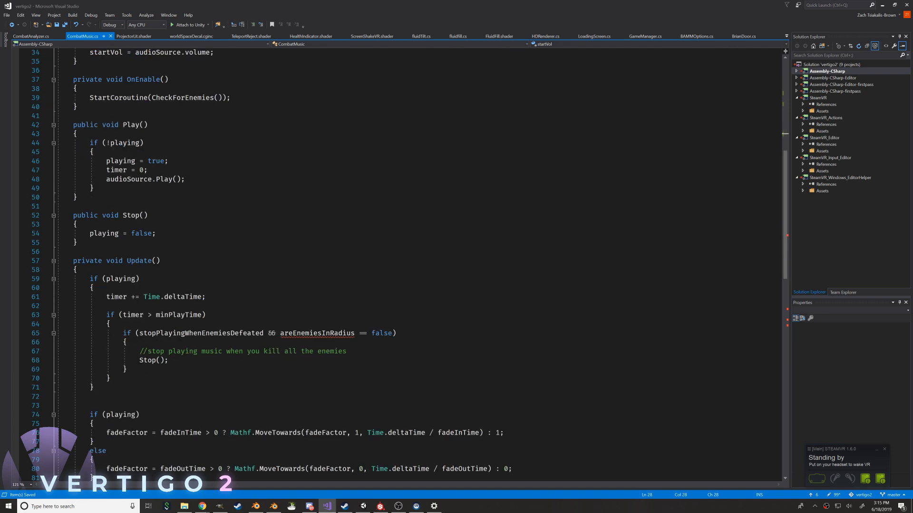
Move the CheckForEnemies coroutine from the end of CombatMusic to below OnDrawGizmosSelected in the CombatAnalyzer class
{"action": "scroll", "coordinate": [409, 264], "scroll_direction": "down", "scroll_amount": 11}
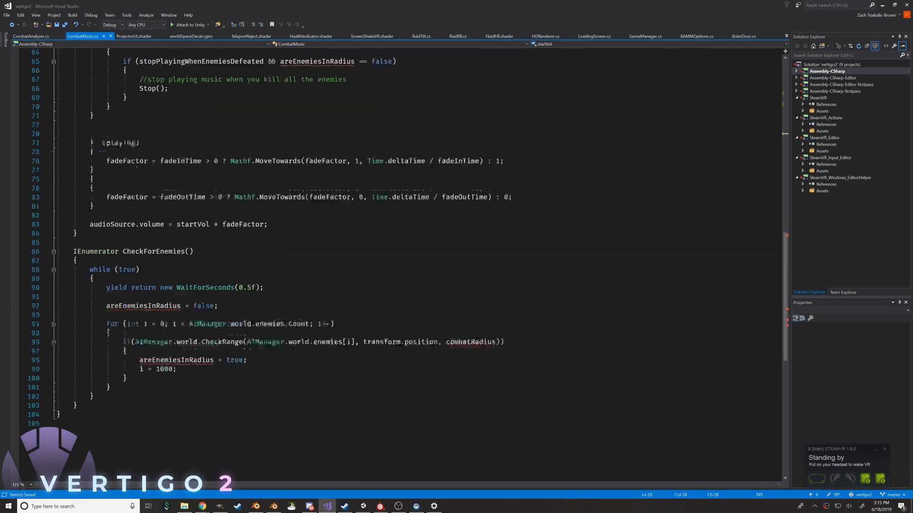
{"action": "left_click", "coordinate": [69, 225]}
{"action": "left_click_drag", "start_coordinate": [70, 224], "coordinate": [77, 379]}
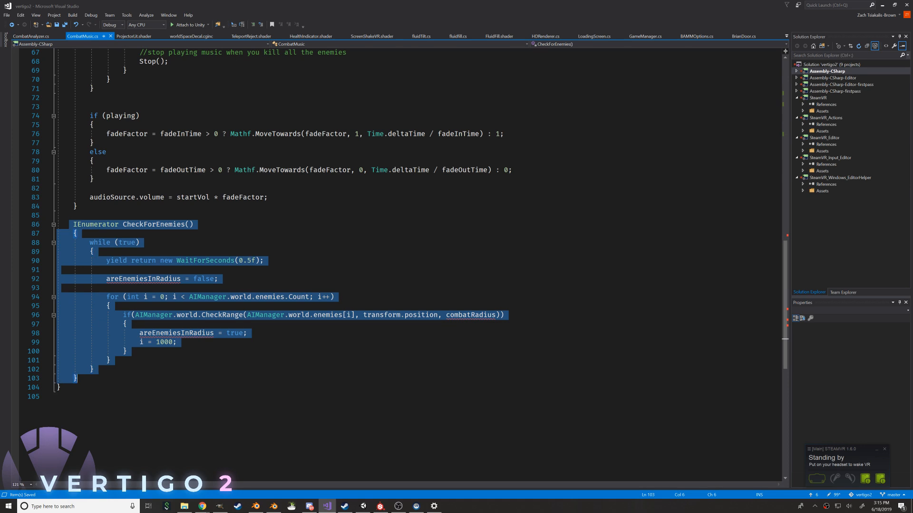
{"action": "key", "text": "Delete"}
{"action": "left_click", "coordinate": [32, 36]}
{"action": "key", "text": "Return"}
{"action": "key", "text": "Return"}
{"action": "key", "text": "ctrl+v"}
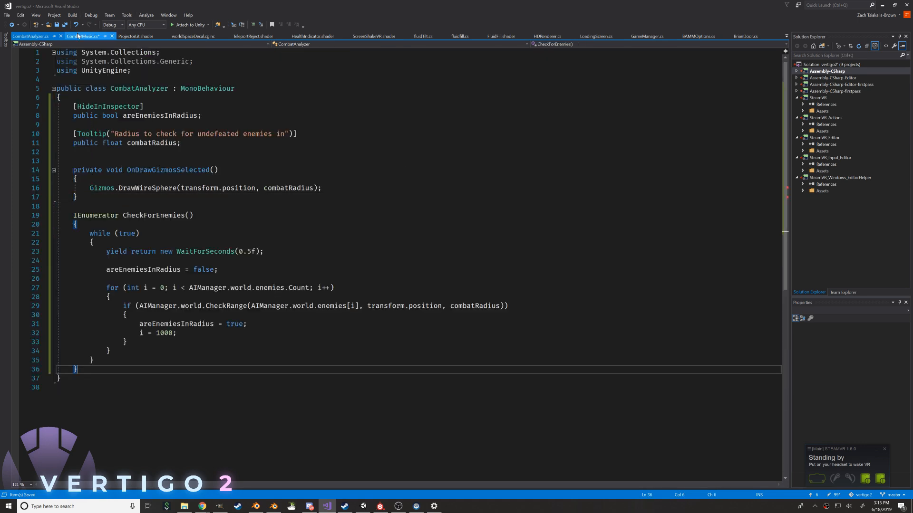
Remove the leftover blank line below the Update method in CombatMusic and save the script
{"action": "left_click", "coordinate": [84, 37]}
{"action": "left_click_drag", "start_coordinate": [95, 216], "coordinate": [93, 207]}
{"action": "key", "text": "Delete"}
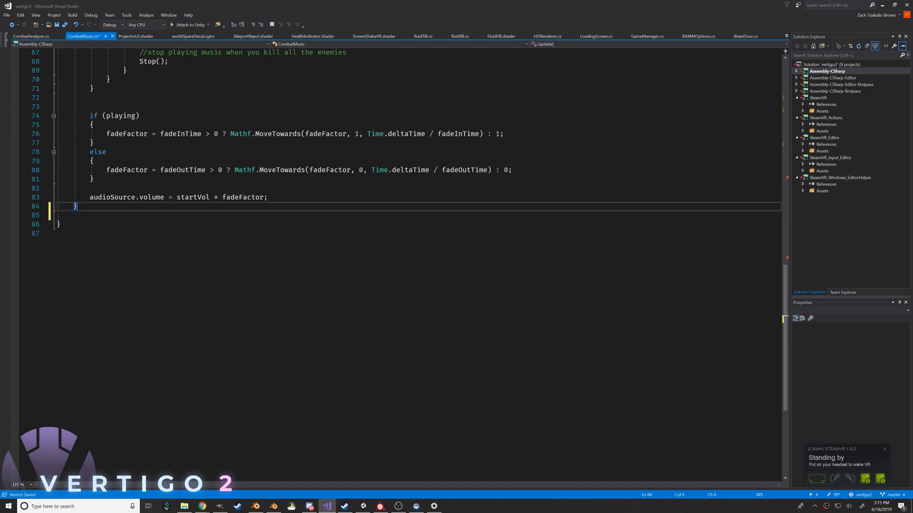
{"action": "key", "text": "ctrl+s"}
{"action": "scroll", "coordinate": [409, 209], "scroll_direction": "up", "scroll_amount": 6}
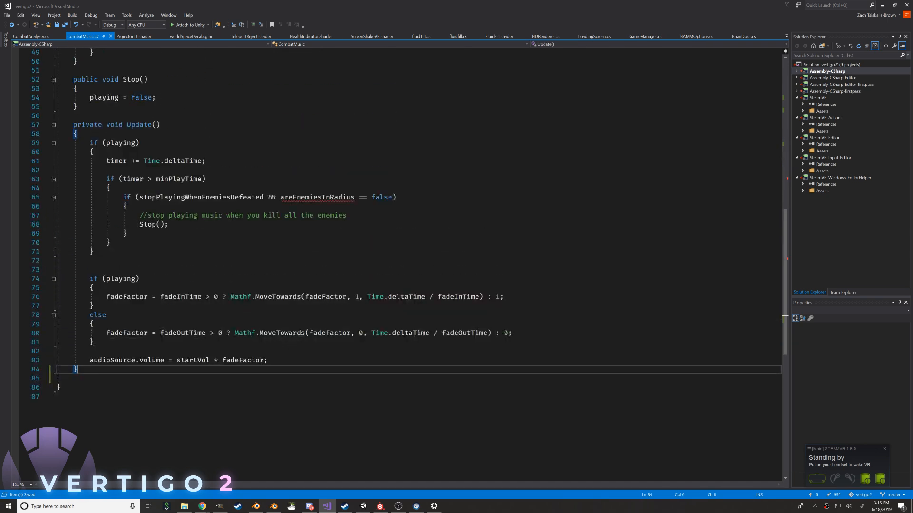
{"action": "left_click_drag", "start_coordinate": [128, 233], "coordinate": [123, 198]}
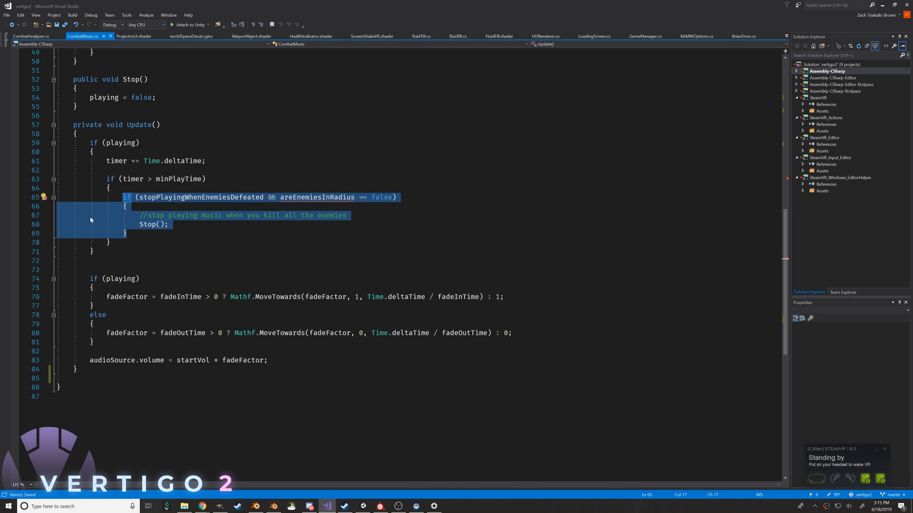
{"action": "key", "text": "Right"}
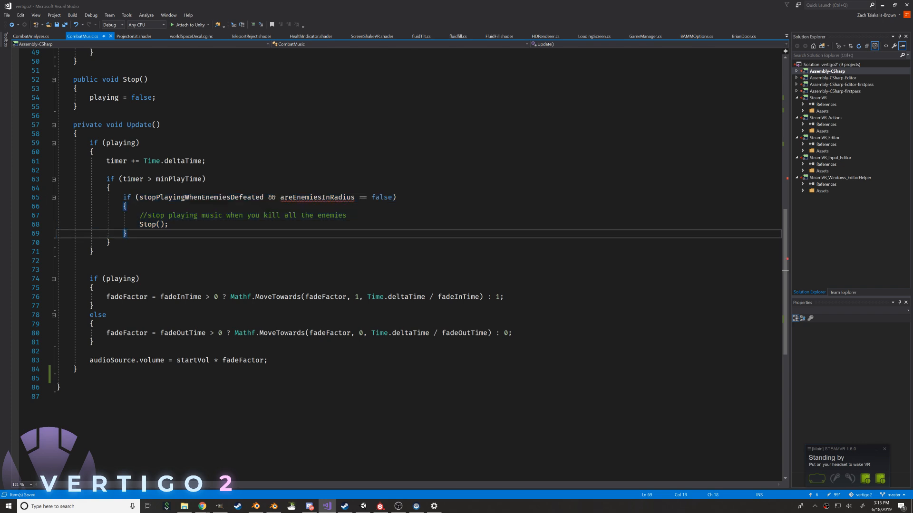
Move the OnEnable method that starts the CheckForEnemies coroutine from CombatMusic to between OnDrawGizmosSelected and CheckForEnemies in CombatAnalyzer
{"action": "scroll", "coordinate": [399, 261], "scroll_direction": "up", "scroll_amount": 3}
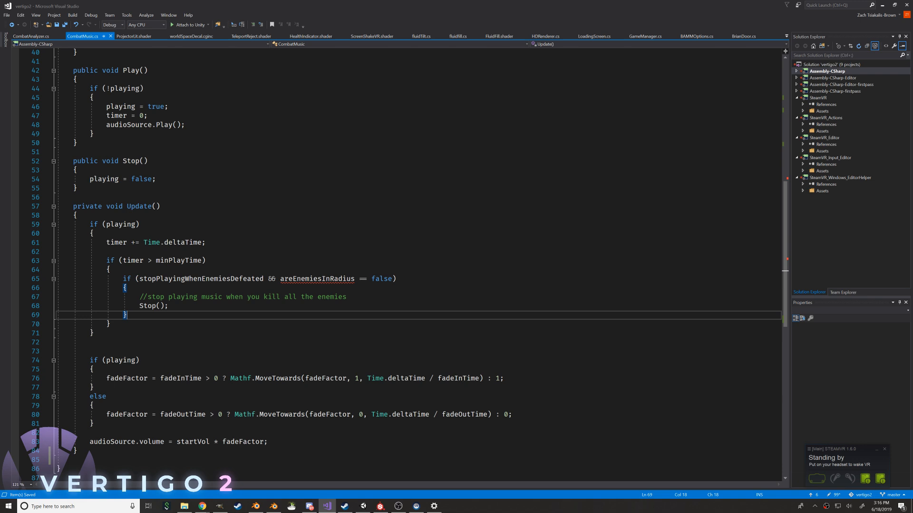
{"action": "scroll", "coordinate": [399, 261], "scroll_direction": "up", "scroll_amount": 4}
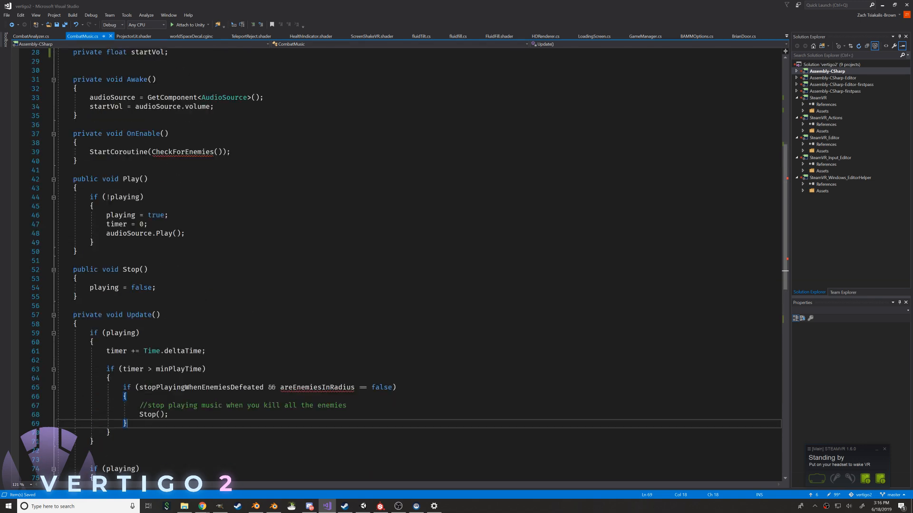
{"action": "left_click_drag", "start_coordinate": [78, 161], "coordinate": [59, 126]}
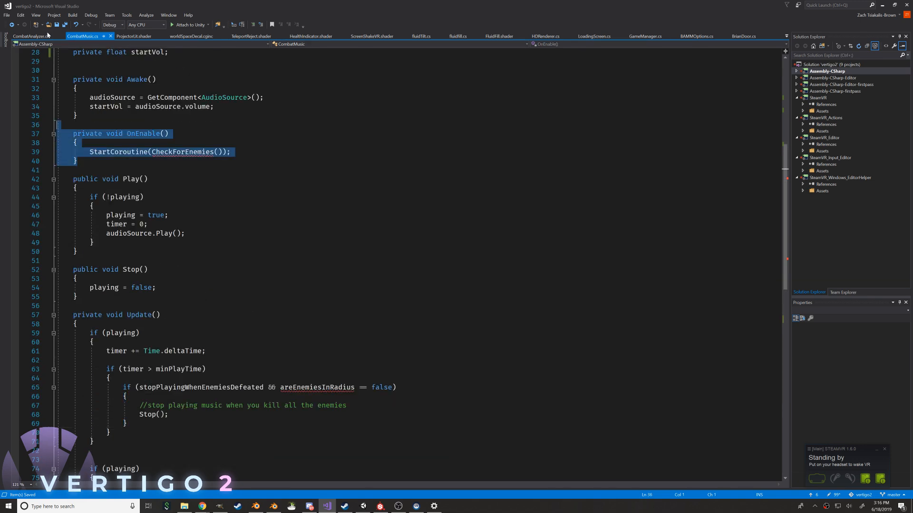
{"action": "key", "text": "ctrl+x"}
{"action": "left_click", "coordinate": [40, 37]}
{"action": "left_click", "coordinate": [77, 197]}
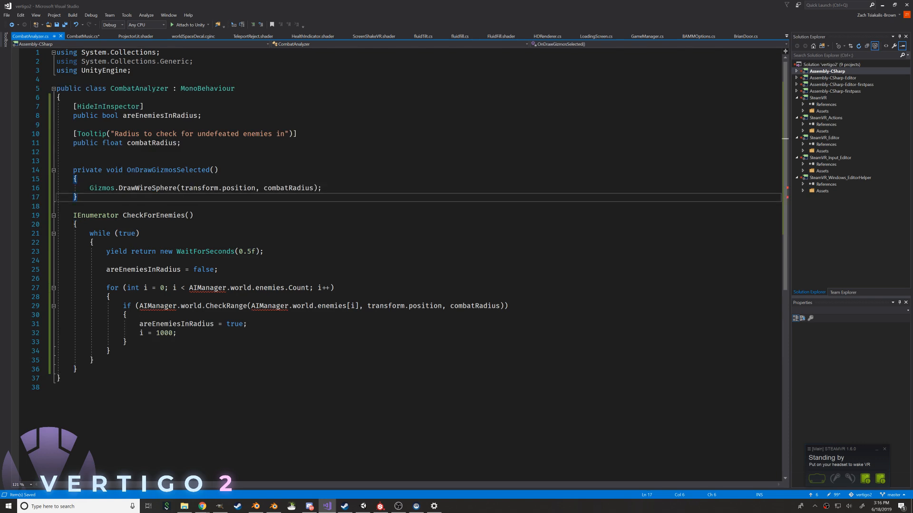
{"action": "key", "text": "Return"}
{"action": "key", "text": "Return"}
{"action": "key", "text": "ctrl+v"}
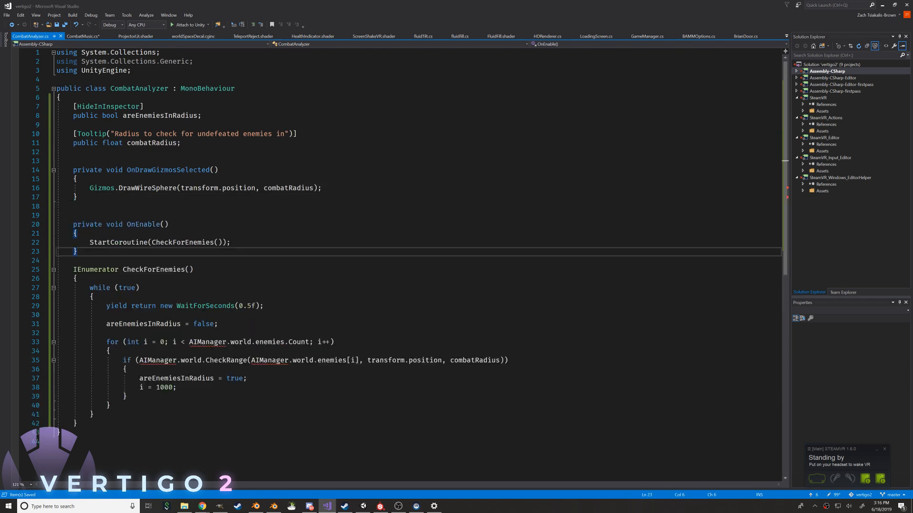
Wrap the whole CombatAnalyzer class in a Vertigo2.AI namespace, with the closing brace at the end of the file
{"action": "left_click", "coordinate": [81, 36]}
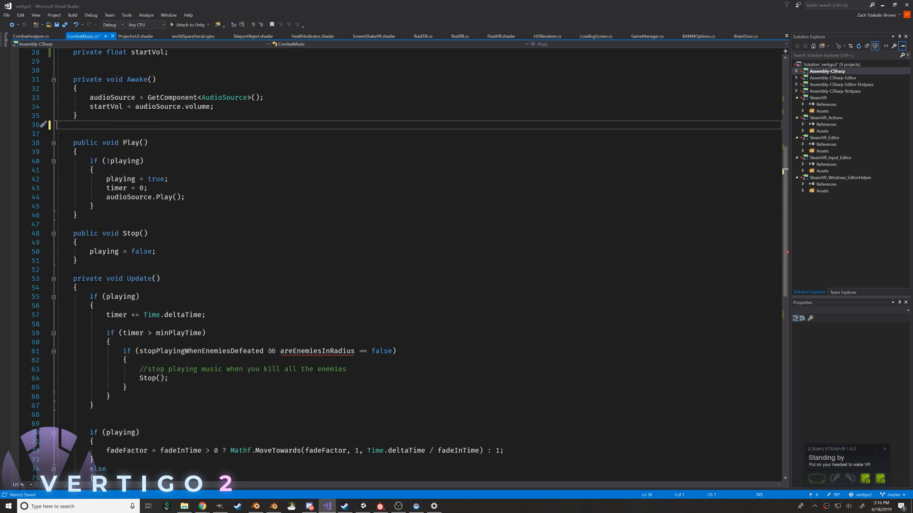
{"action": "left_click", "coordinate": [29, 36]}
{"action": "left_click", "coordinate": [141, 80]}
{"action": "key", "text": "Return"}
{"action": "type", "text": "namespace Vertigo2.AI {"}
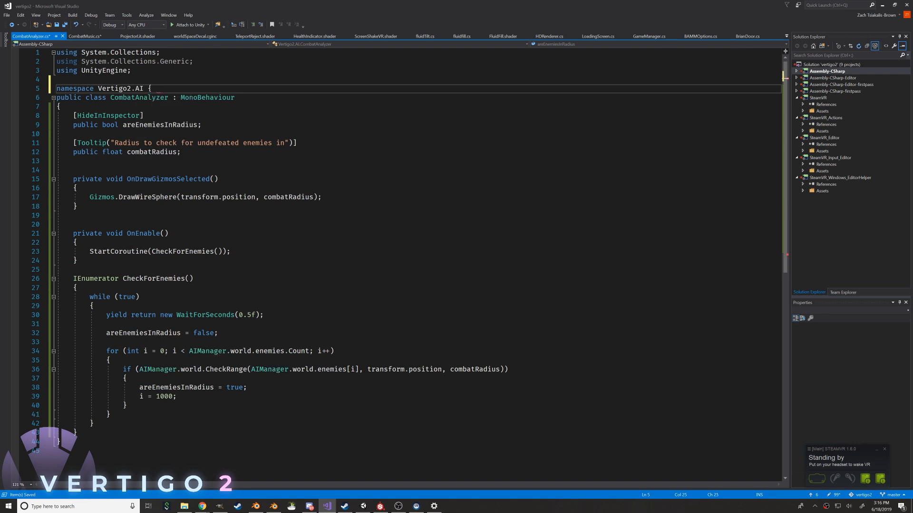
{"action": "key", "text": "ctrl+End"}
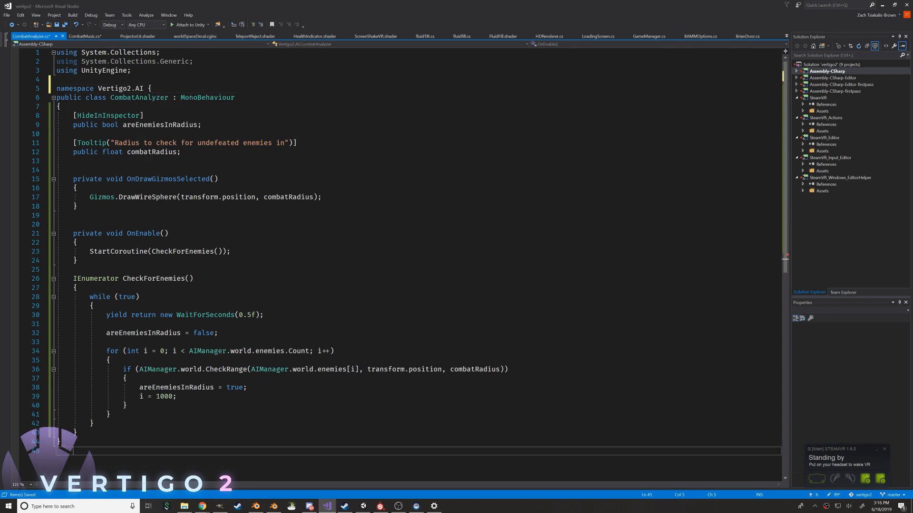
{"action": "type", "text": "}"}
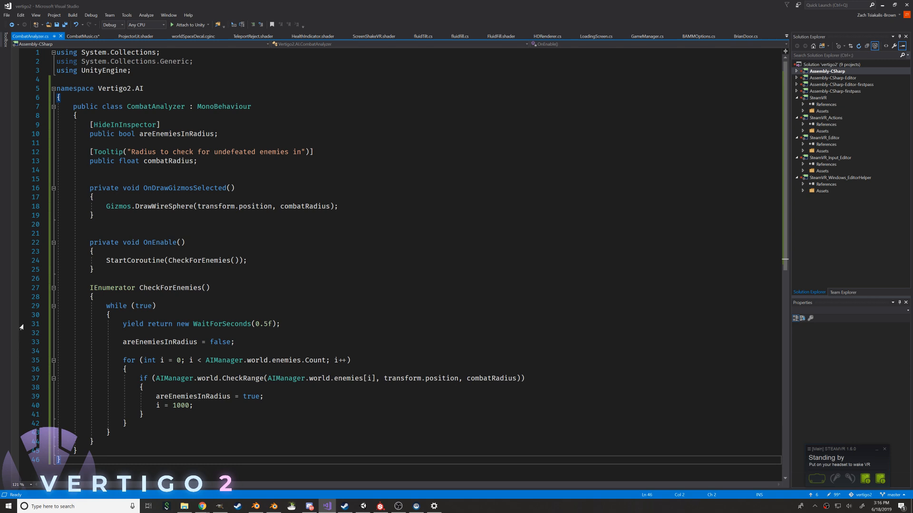
Save the CombatAnalyzer script and switch to Unity so the updated script is imported
{"action": "key", "text": "alt+Tab"}
{"action": "left_click", "coordinate": [342, 138]}
{"action": "left_click", "coordinate": [271, 307]}
{"action": "key", "text": "ctrl+s"}
{"action": "key", "text": "alt+Tab"}
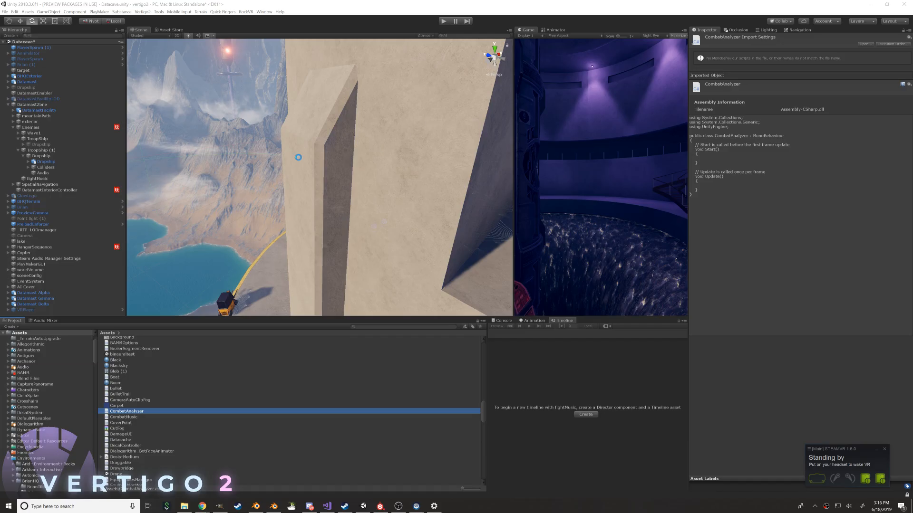
{"action": "right_click_drag", "start_coordinate": [454, 156], "coordinate": [491, 139]}
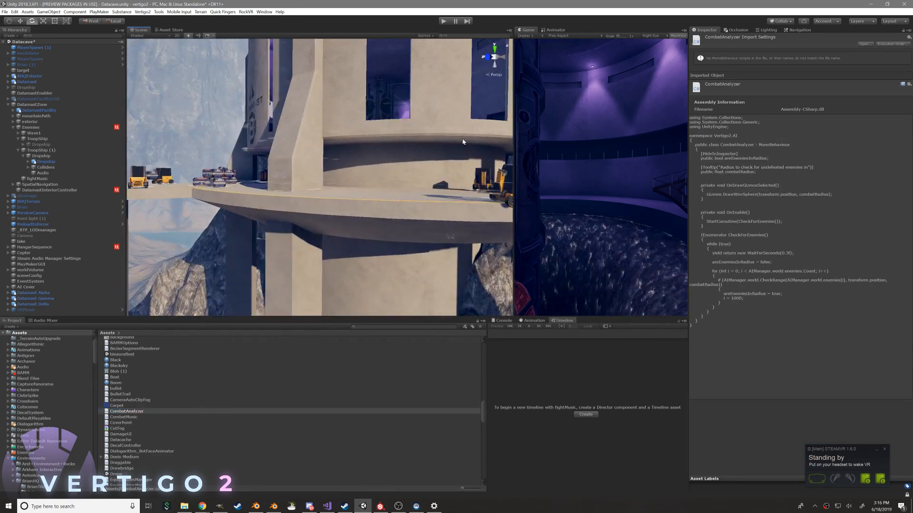
{"action": "key", "text": "alt+Tab"}
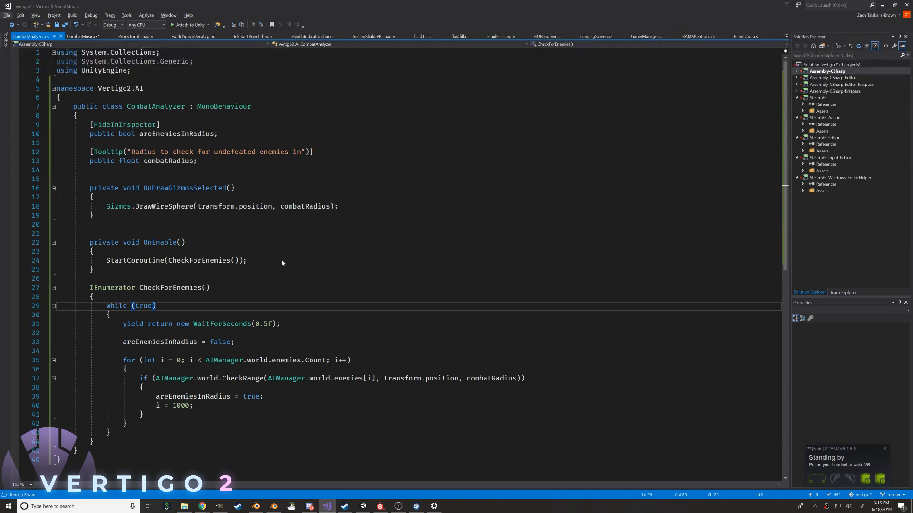
{"action": "left_click", "coordinate": [281, 263]}
{"action": "key", "text": "Down"}
{"action": "key", "text": "Down"}
{"action": "key", "text": "Up"}
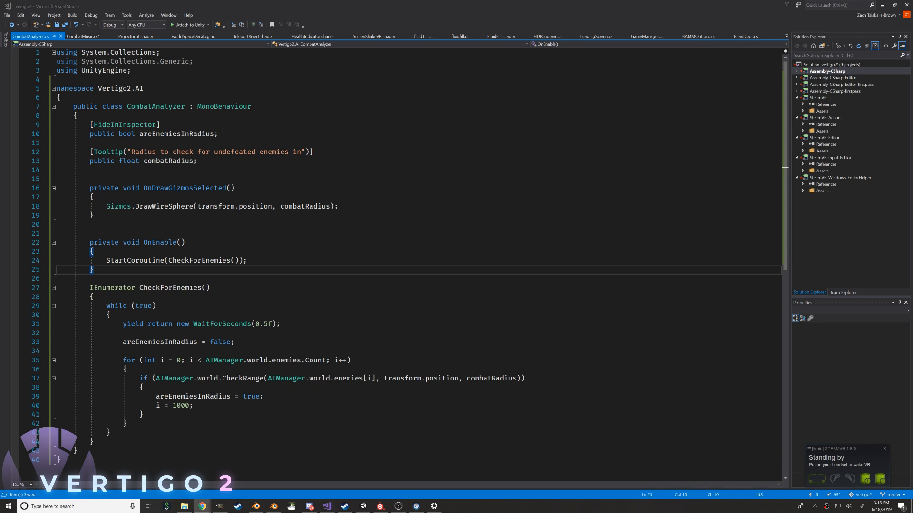
Tile the YouTube live chat window beside Visual Studio and narrow the chat to a slim column
{"action": "left_click_drag", "start_coordinate": [785, 512], "coordinate": [2, 92]}
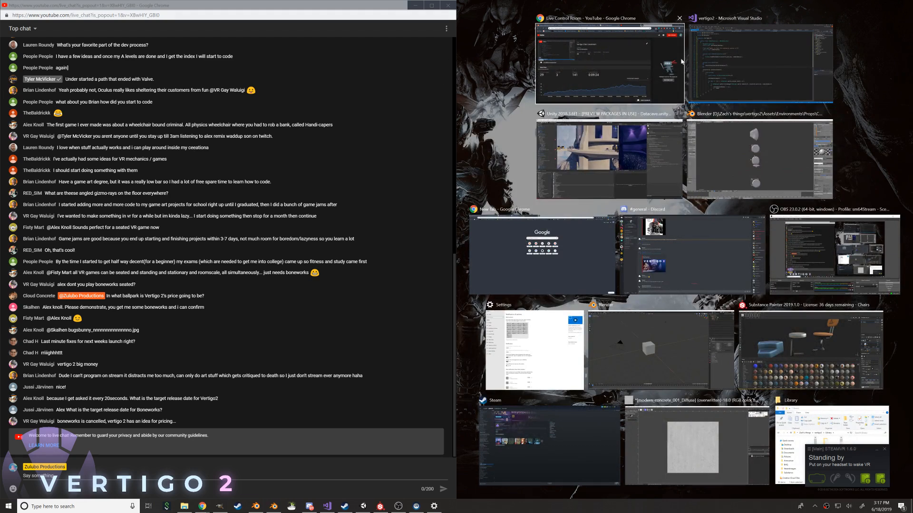
{"action": "left_click", "coordinate": [713, 55]}
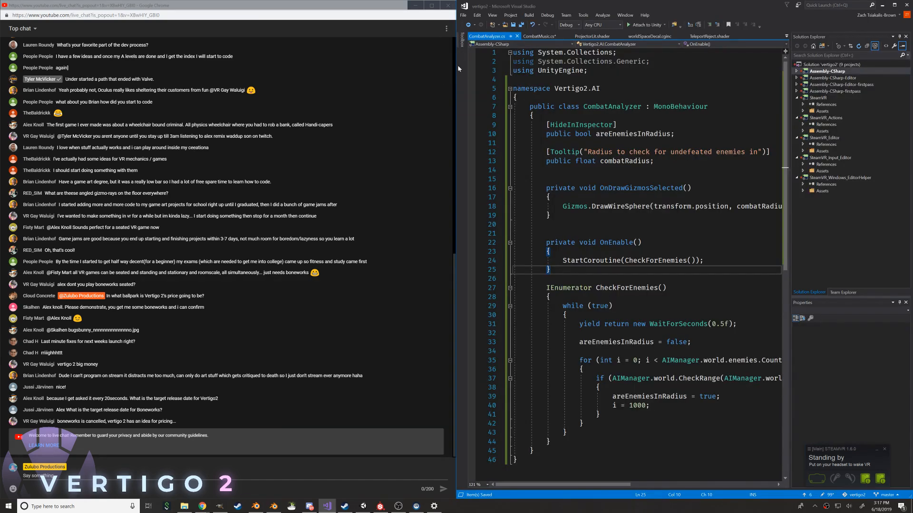
{"action": "left_click_drag", "start_coordinate": [458, 65], "coordinate": [159, 155]}
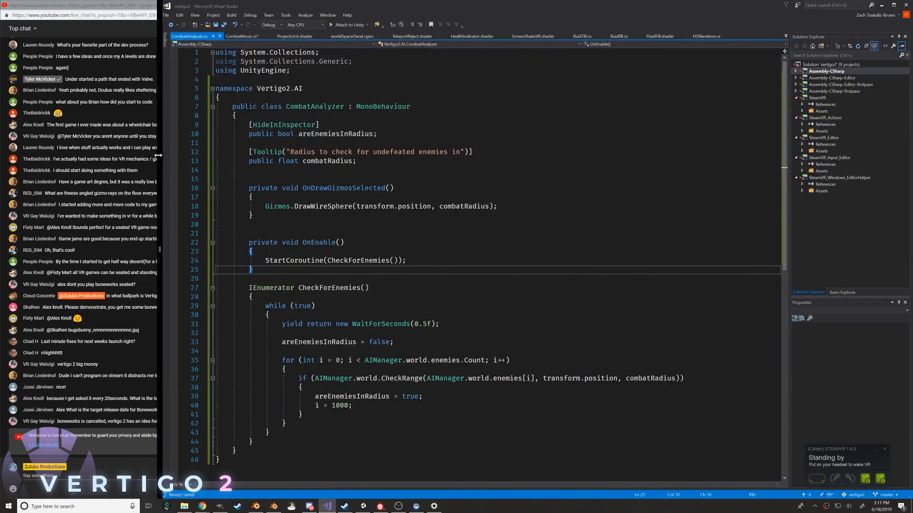
{"action": "left_click", "coordinate": [343, 243]}
{"action": "left_click", "coordinate": [253, 252]}
{"action": "left_click", "coordinate": [249, 279]}
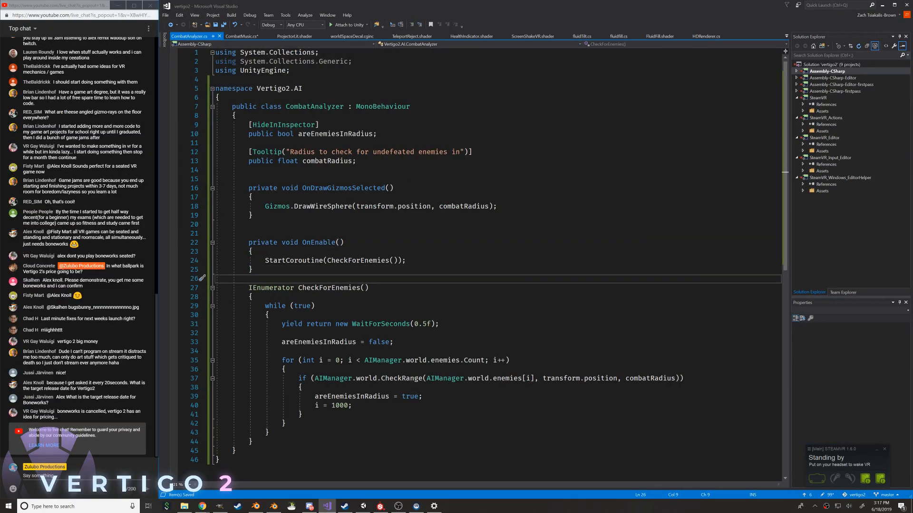
Switch to Unity, fit its window beside the live chat, and resize its panels to enlarge the Scene view
{"action": "key", "text": "super+Tab"}
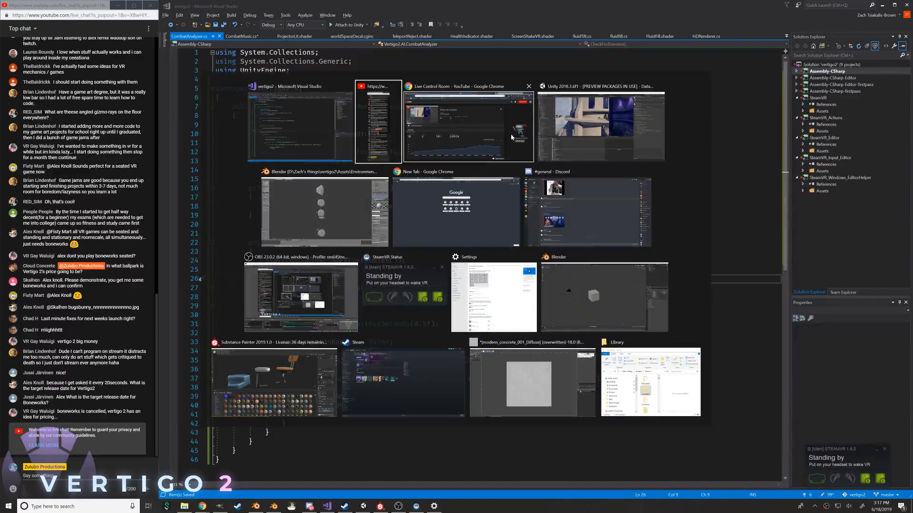
{"action": "left_click", "coordinate": [584, 138]}
{"action": "left_click_drag", "start_coordinate": [333, 3], "coordinate": [912, 77]}
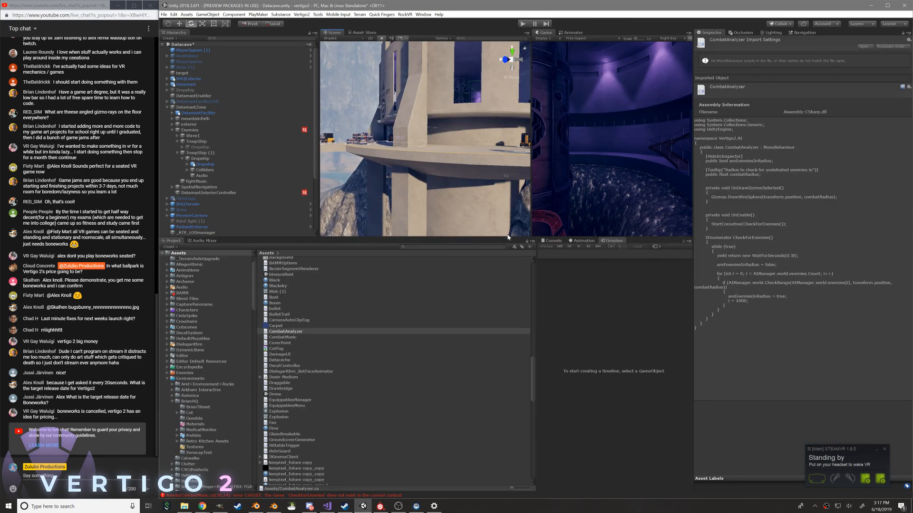
{"action": "left_click_drag", "start_coordinate": [509, 237], "coordinate": [509, 349]}
{"action": "left_click_drag", "start_coordinate": [692, 157], "coordinate": [773, 158]}
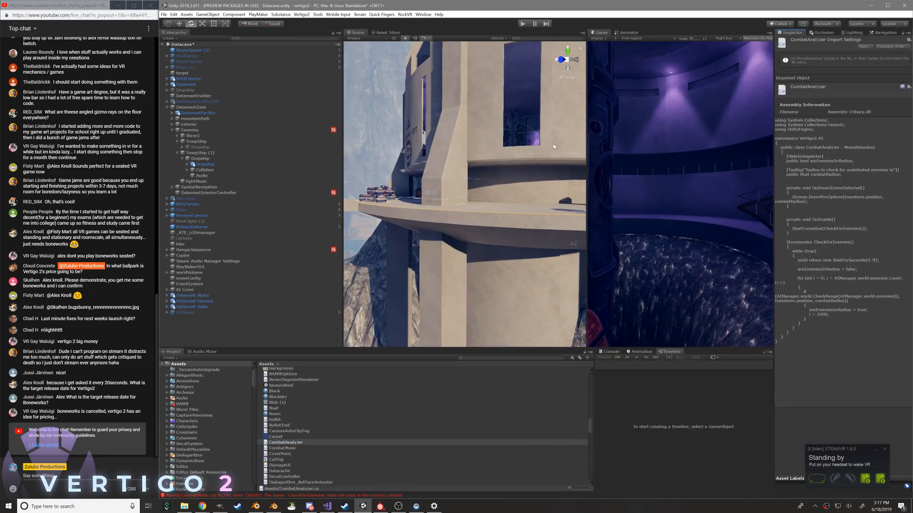
{"action": "left_click_drag", "start_coordinate": [343, 89], "coordinate": [278, 92]}
Look around the Datamast platform in the Scene view and show the Console messages
{"action": "right_click_drag", "start_coordinate": [418, 242], "coordinate": [523, 254]}
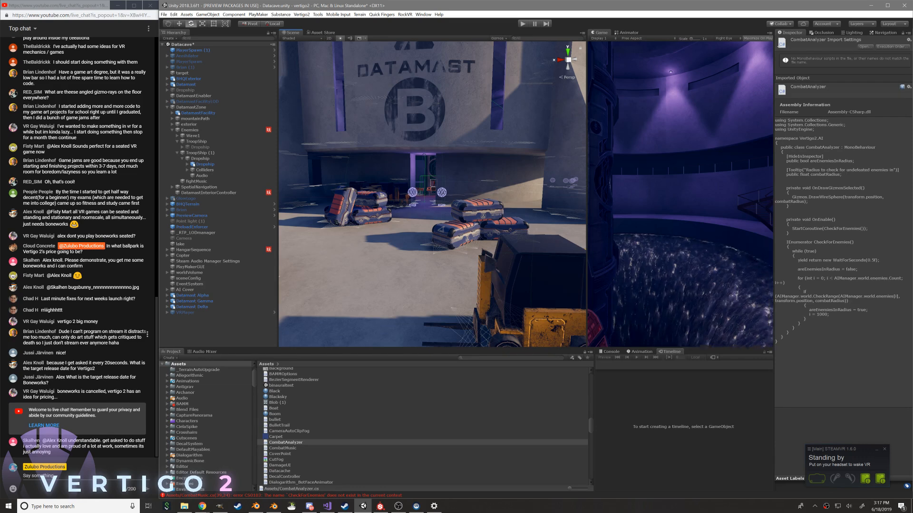
{"action": "right_click_drag", "start_coordinate": [383, 213], "coordinate": [537, 269]}
{"action": "left_click", "coordinate": [611, 352]}
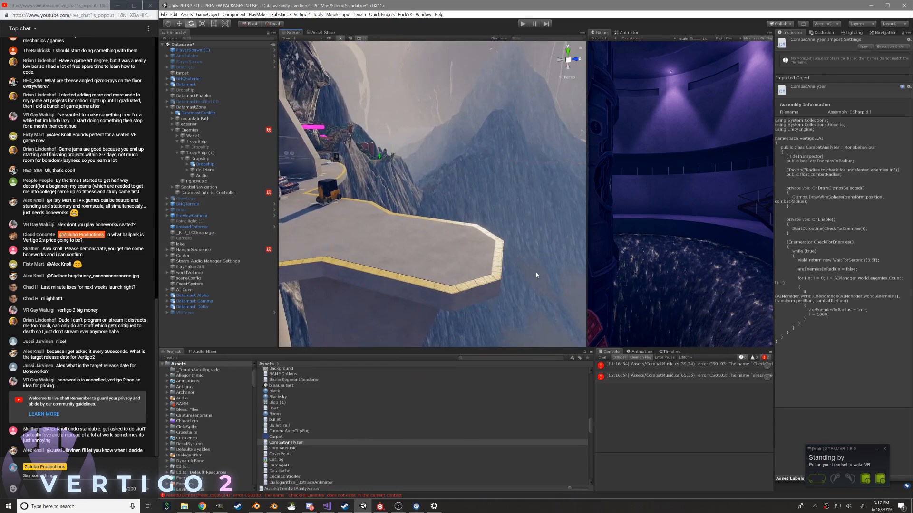
Switch to Visual Studio and review the fields and methods of the CombatAnalyzer class
{"action": "key", "text": "alt+Tab"}
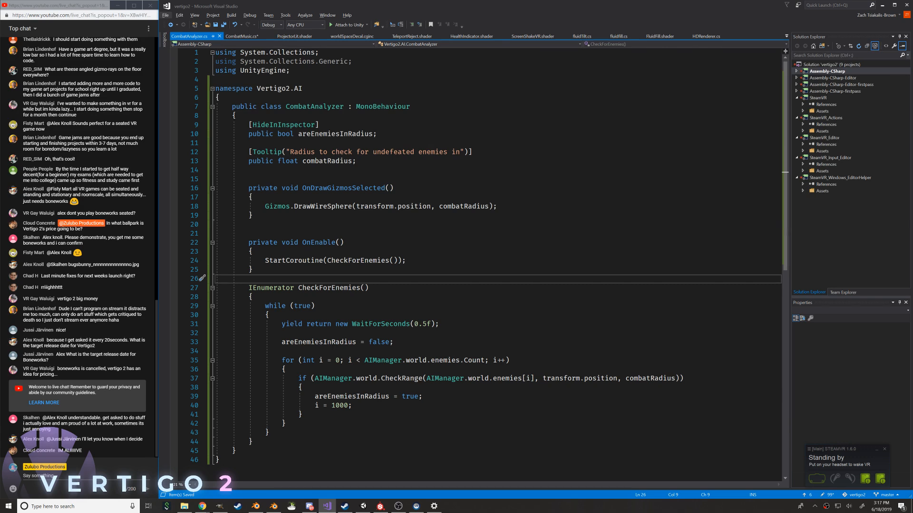
{"action": "left_click", "coordinate": [344, 242]}
{"action": "scroll", "coordinate": [485, 257], "scroll_direction": "down", "scroll_amount": 4}
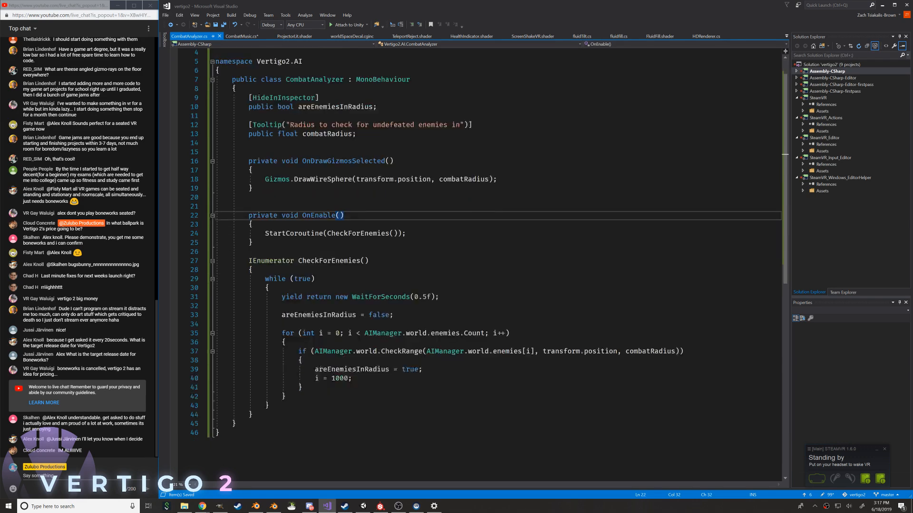
{"action": "left_click", "coordinate": [219, 351]}
{"action": "scroll", "coordinate": [485, 257], "scroll_direction": "down", "scroll_amount": 3}
{"action": "scroll", "coordinate": [485, 256], "scroll_direction": "up", "scroll_amount": 4}
{"action": "scroll", "coordinate": [485, 257], "scroll_direction": "up", "scroll_amount": 3}
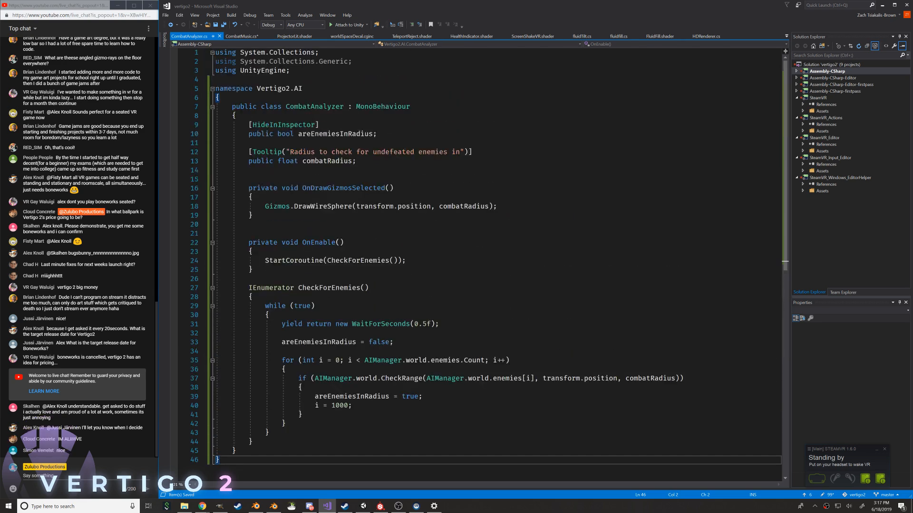
{"action": "left_click", "coordinate": [237, 116]}
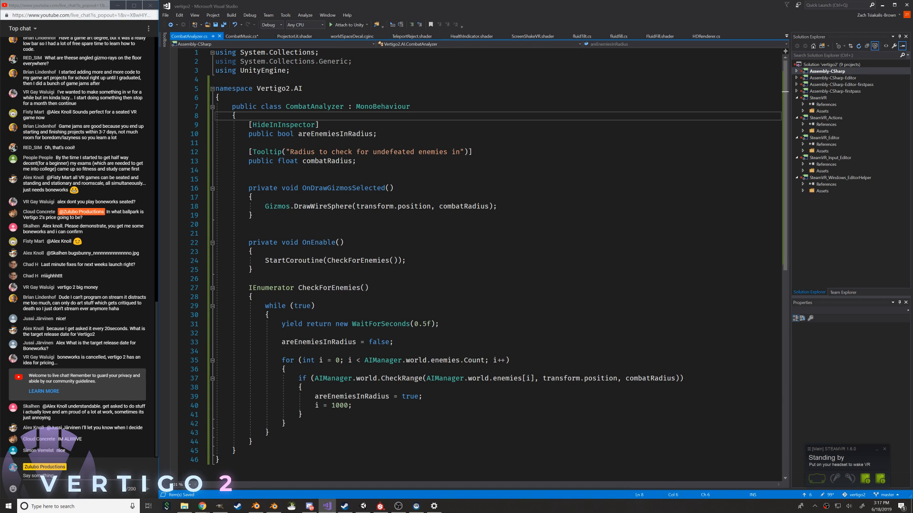
{"action": "left_click", "coordinate": [396, 156]}
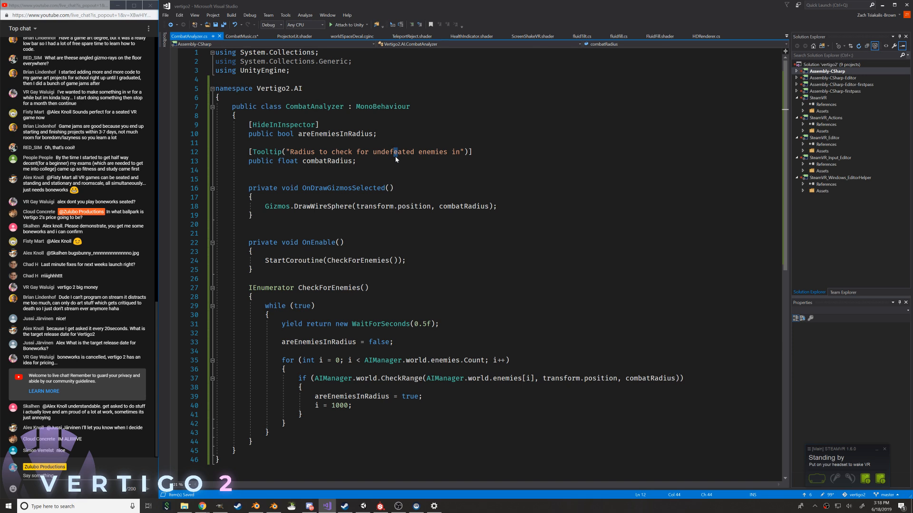
Add a nested public class Wave below the combatRadius field in CombatAnalyzer and begin a public member inside it
{"action": "key", "text": "Down"}
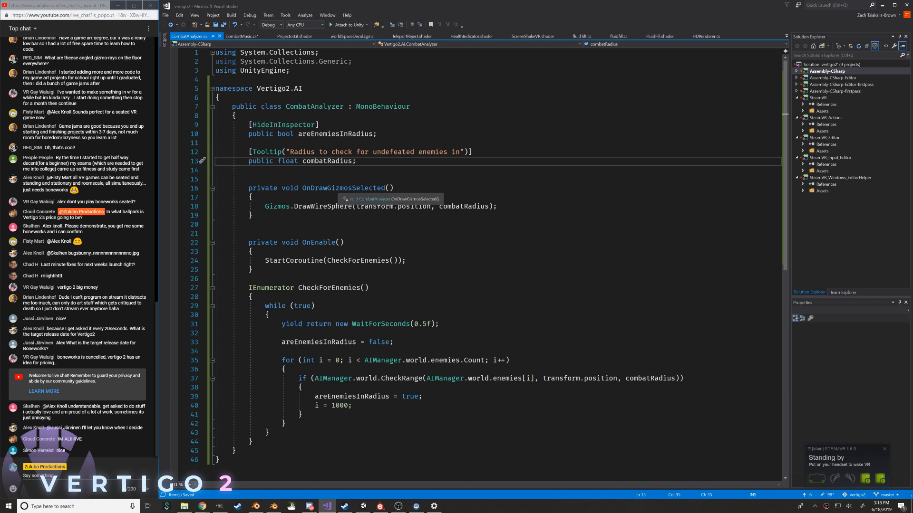
{"action": "key", "text": "Return"}
{"action": "key", "text": "Return"}
{"action": "type", "text": "["}
{"action": "key", "text": "BackSpace"}
{"action": "type", "text": "p"}
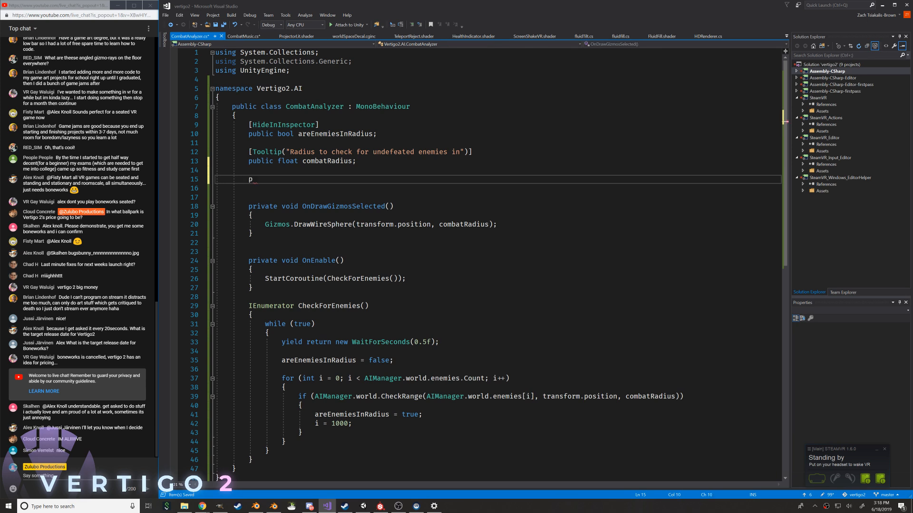
{"action": "type", "text": "ublic class Wave {"}
{"action": "key", "text": "Return"}
{"action": "type", "text": "publi"}
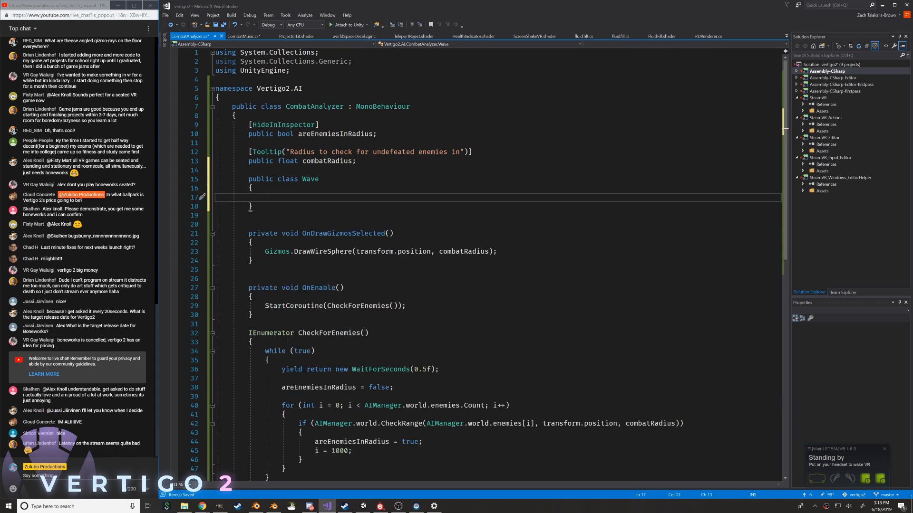
{"action": "type", "text": "c"}
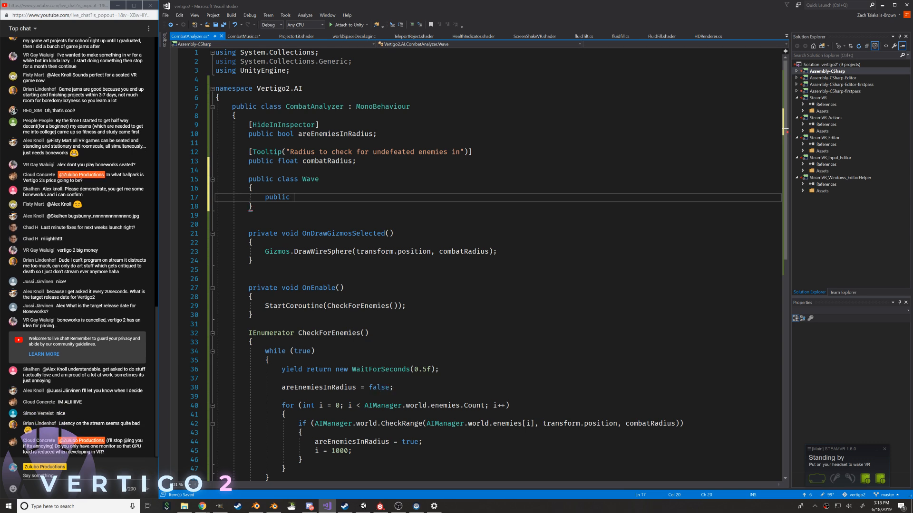
Switch to Substance Painter and close it, saving the changes to the Chairs project
{"action": "left_click", "coordinate": [375, 473]}
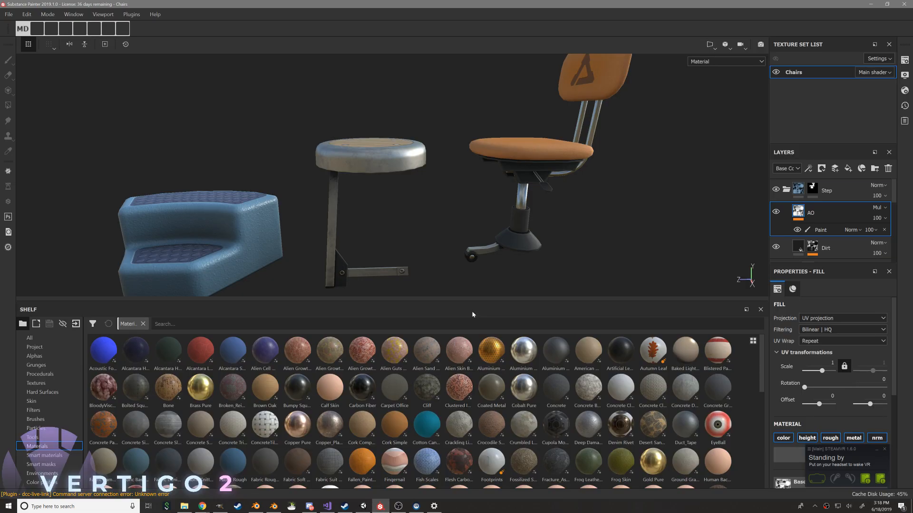
{"action": "left_click", "coordinate": [904, 4]}
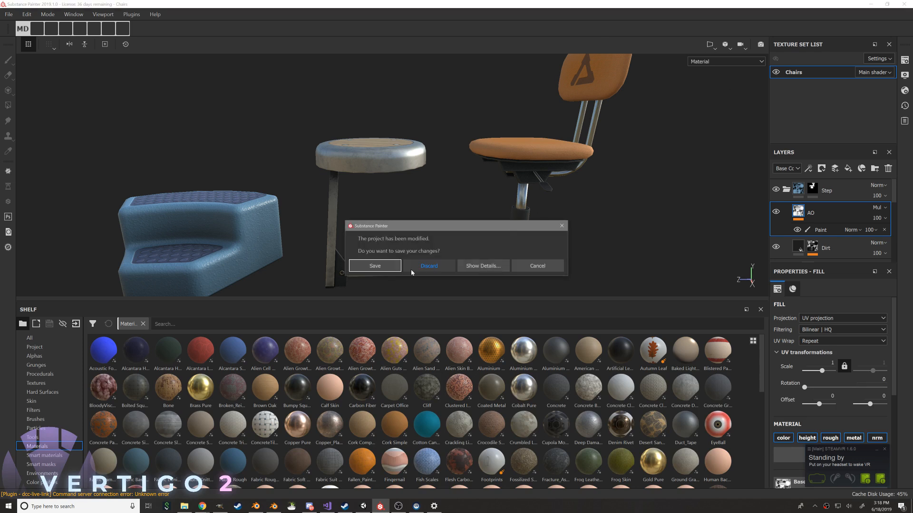
{"action": "left_click", "coordinate": [387, 270]}
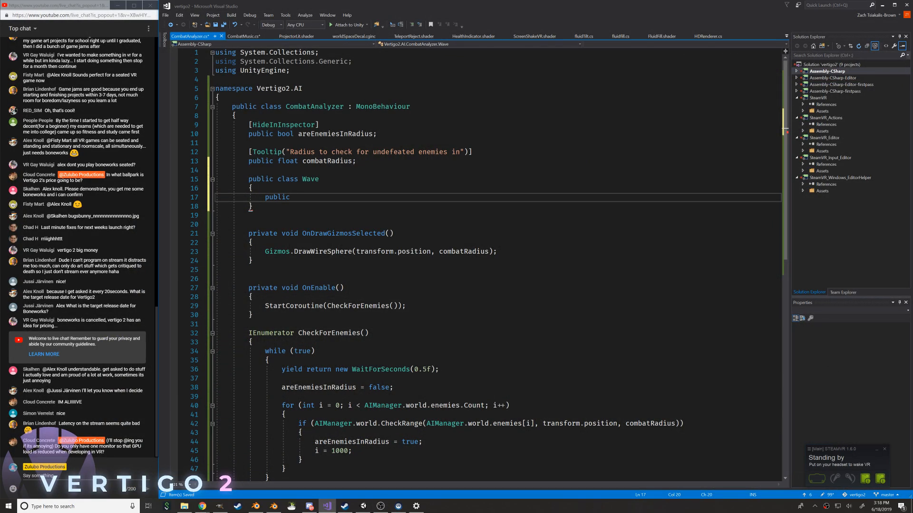
Switch to OBS, inspect its Stream and Output settings, and minimise the OBS window
{"action": "left_click", "coordinate": [380, 506]}
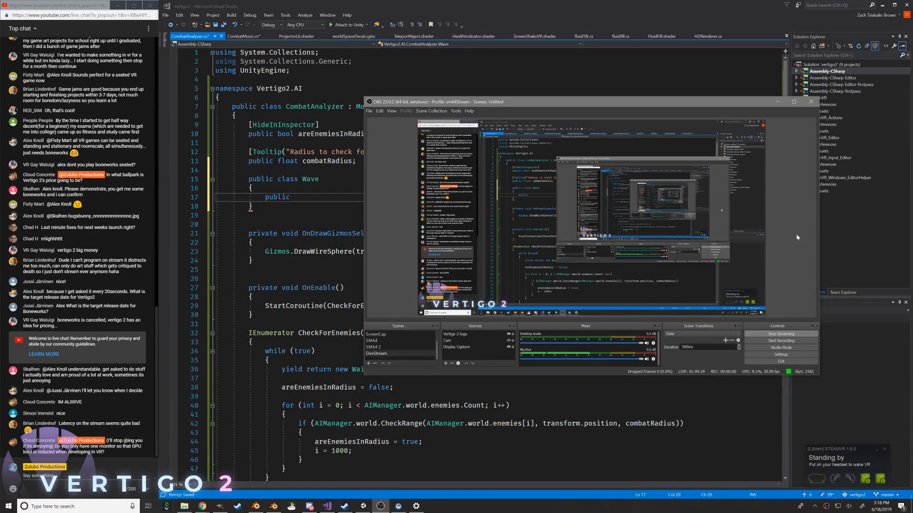
{"action": "left_click", "coordinate": [780, 354]}
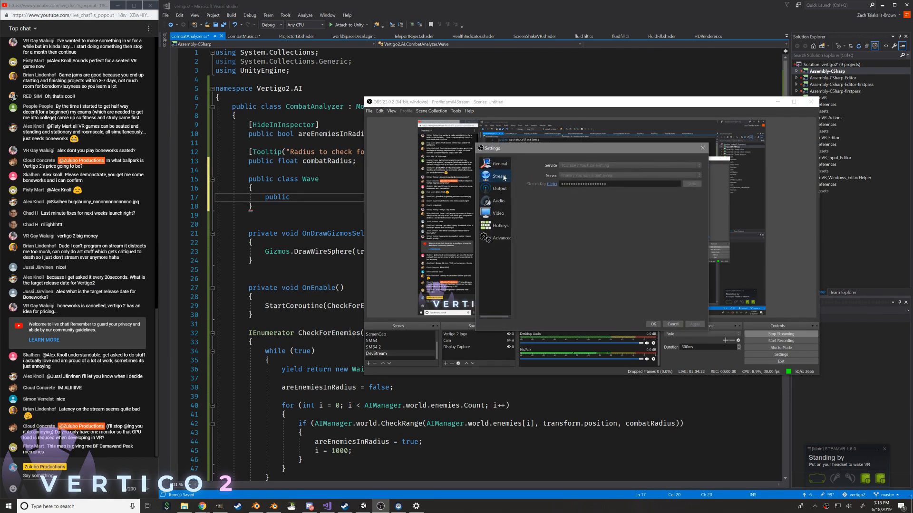
{"action": "left_click", "coordinate": [497, 189]}
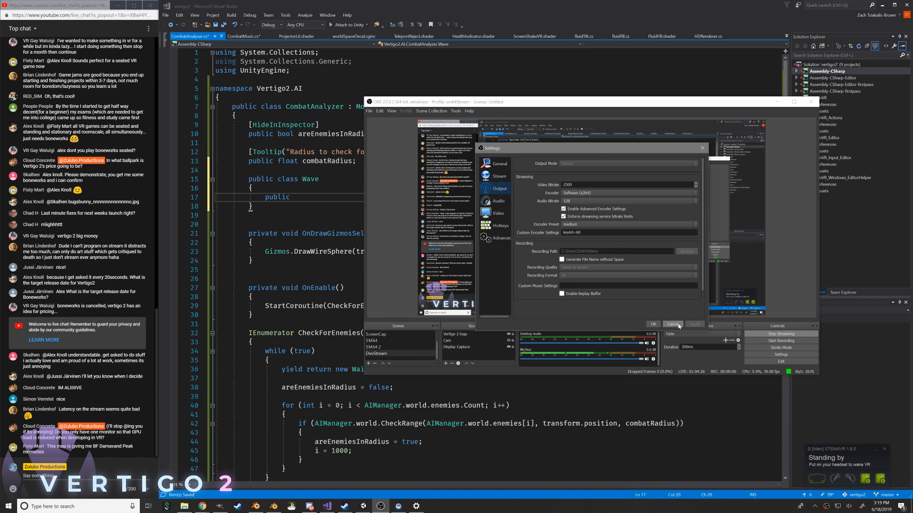
{"action": "left_click", "coordinate": [655, 324]}
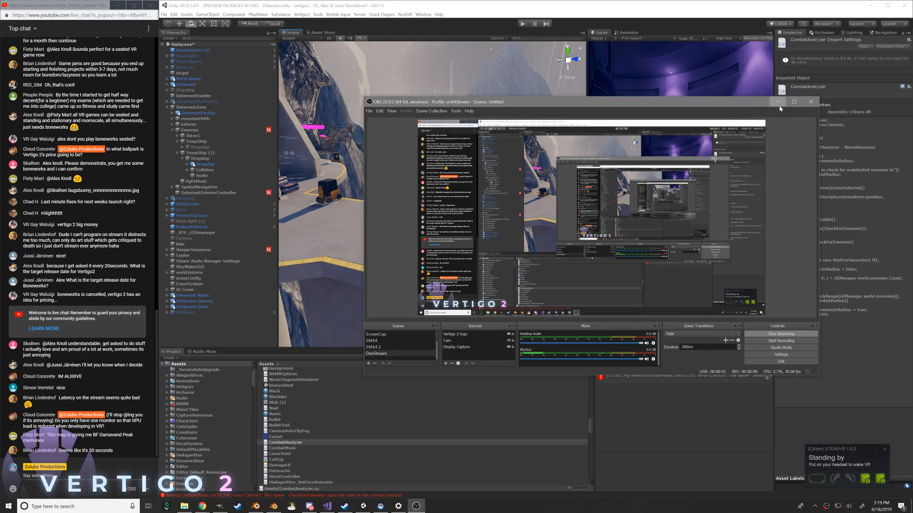
{"action": "left_click", "coordinate": [778, 102]}
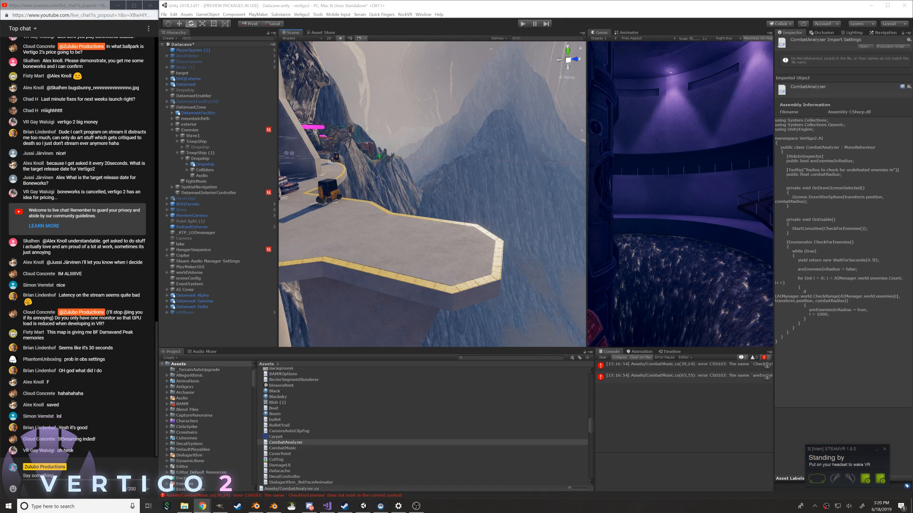
Switch to the YouTube Live Control Room, check the stream's Setup settings, and close them, discarding any changes
{"action": "left_click_drag", "start_coordinate": [719, 401], "coordinate": [390, 1]}
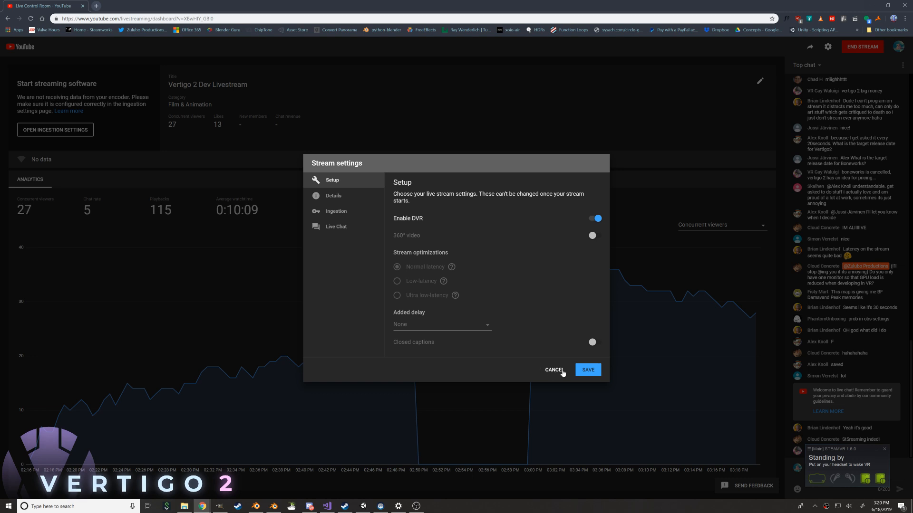
{"action": "left_click", "coordinate": [559, 371]}
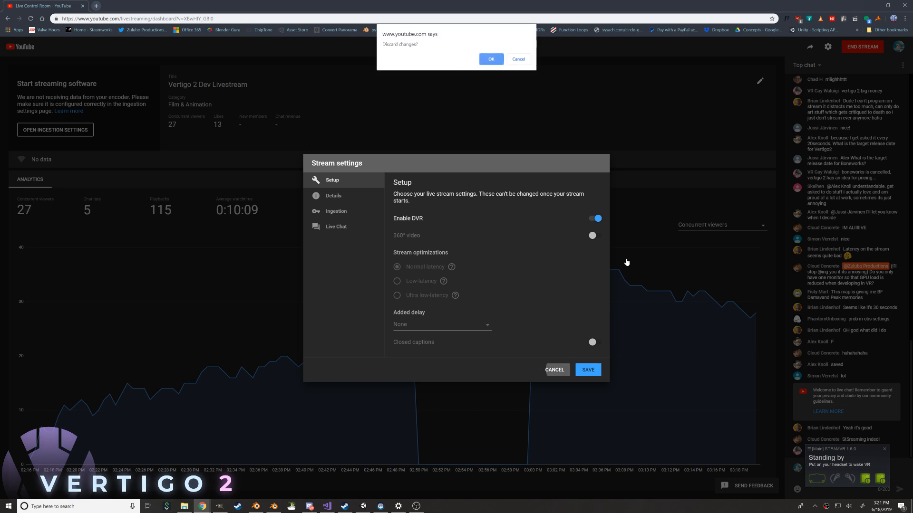
{"action": "left_click", "coordinate": [489, 58]}
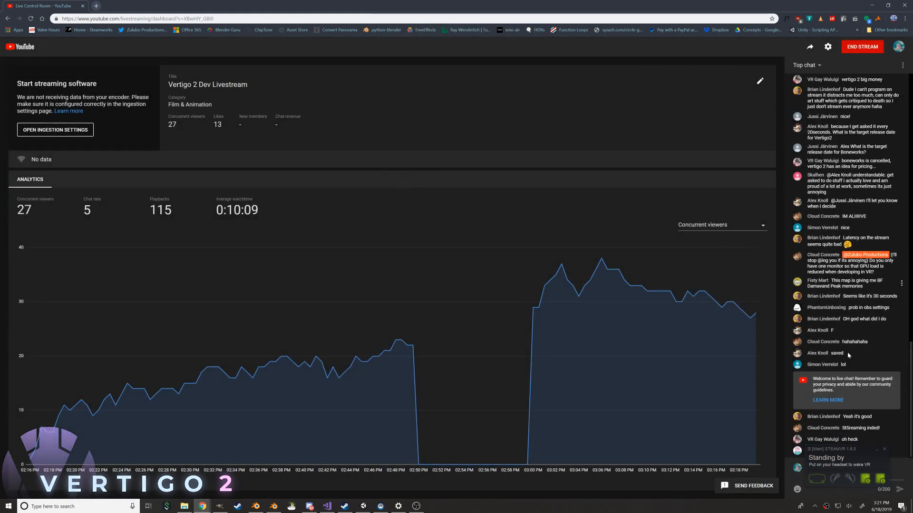